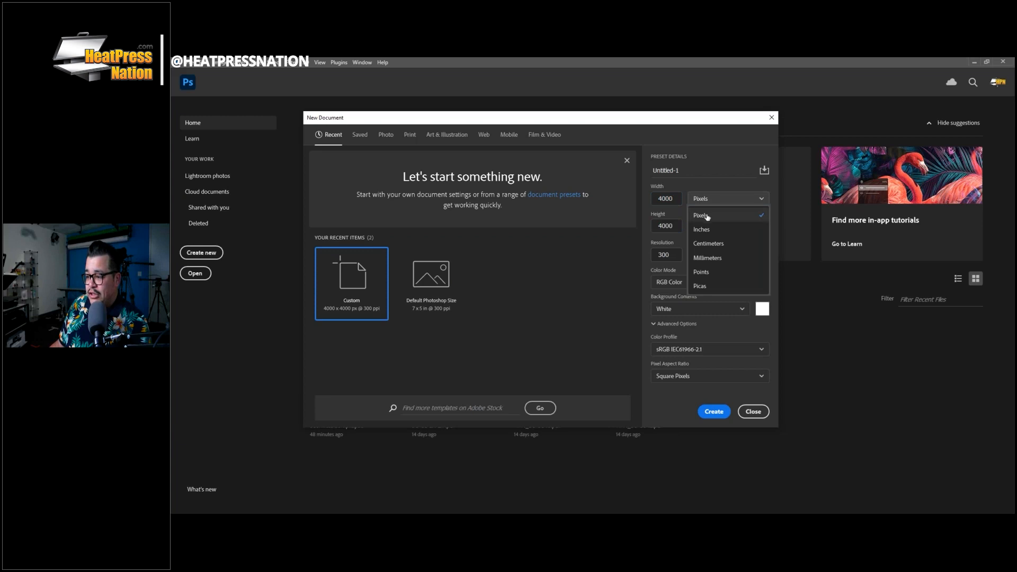
# Create a 4000 by 4000 pixel document at 300 pixels/inch with RGB color and a white background.
pyautogui.click(707, 218)
pyautogui.doubleClick(667, 257)
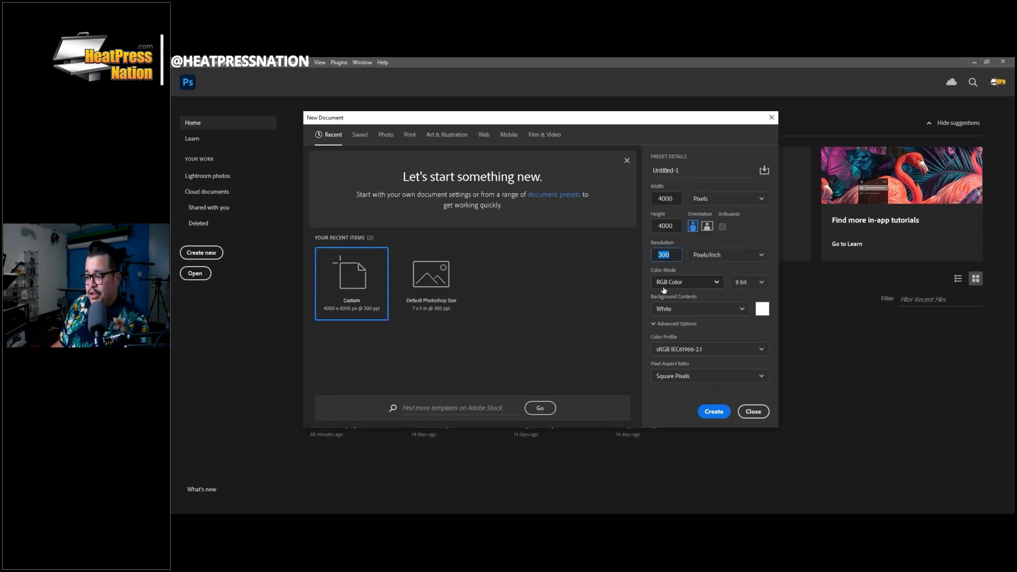
pyautogui.click(676, 323)
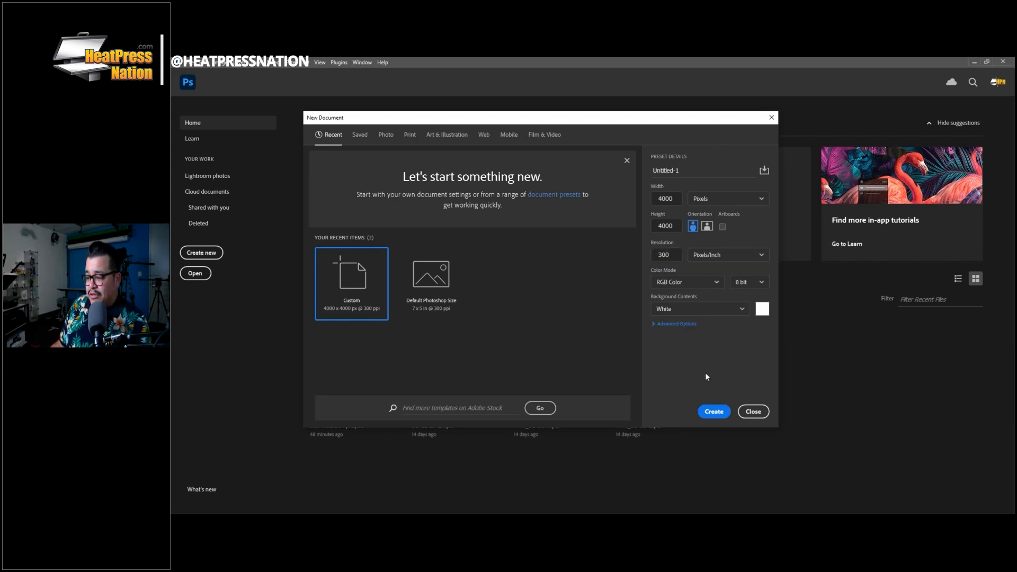
pyautogui.click(713, 412)
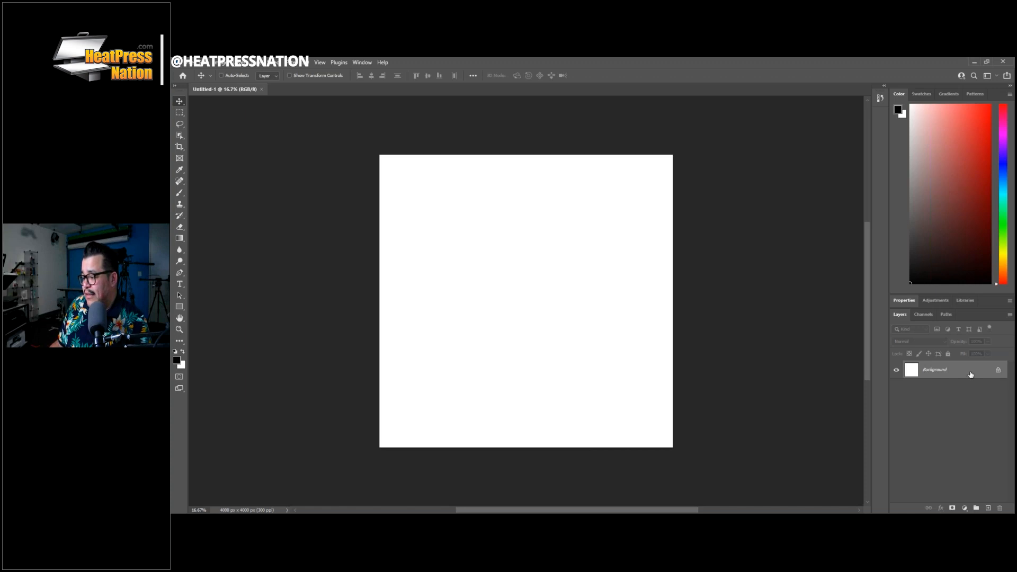
# Frame the canvas with guides created from the unlocked background layer's shape, and lock that layer again.
pyautogui.click(998, 372)
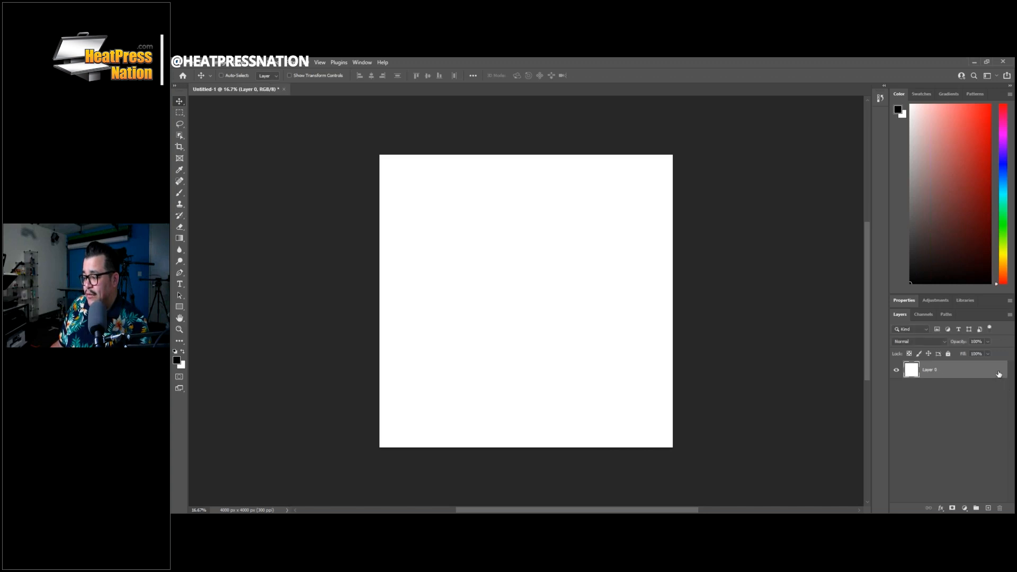
pyautogui.click(322, 63)
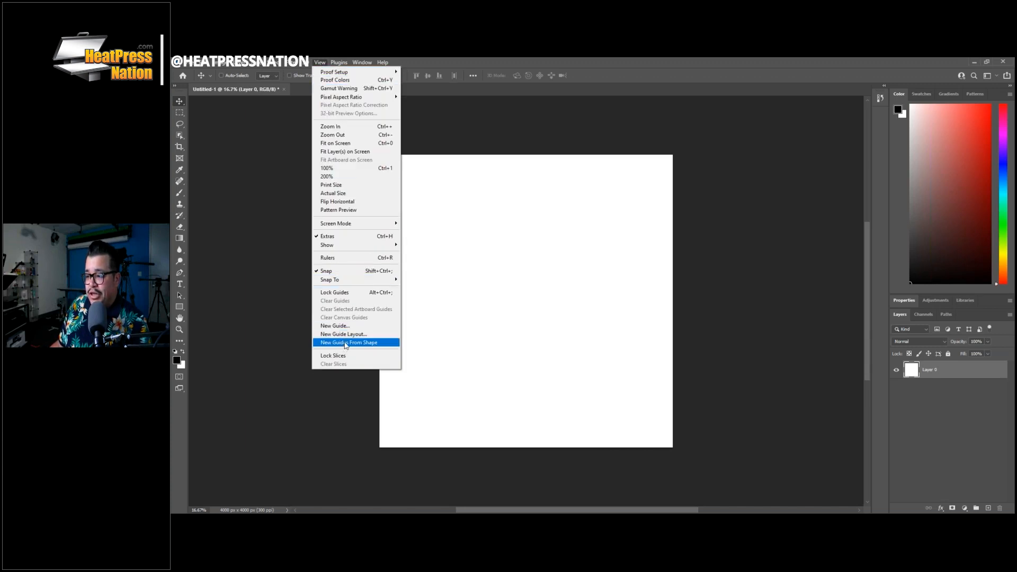
pyautogui.click(346, 343)
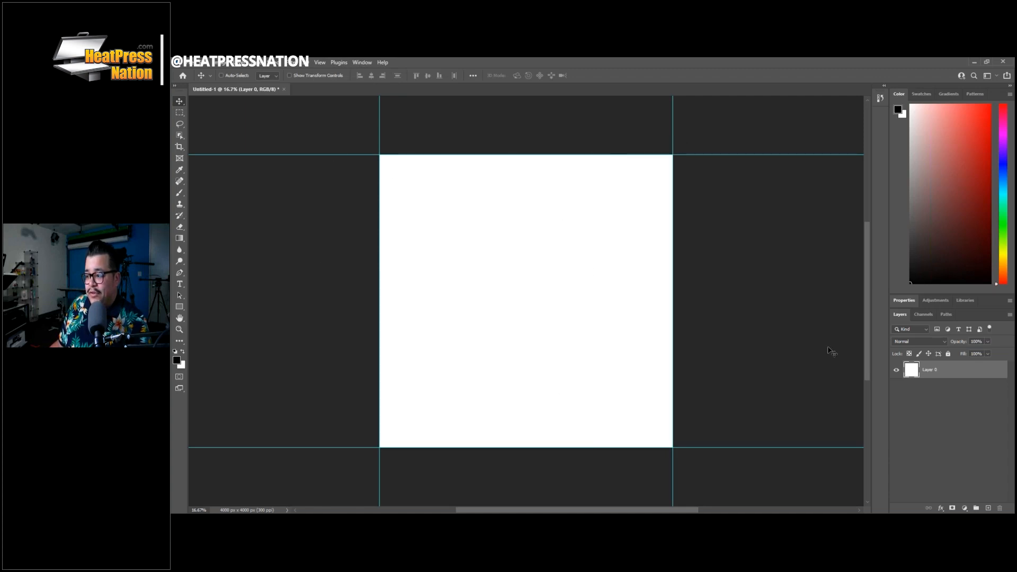
pyautogui.click(950, 354)
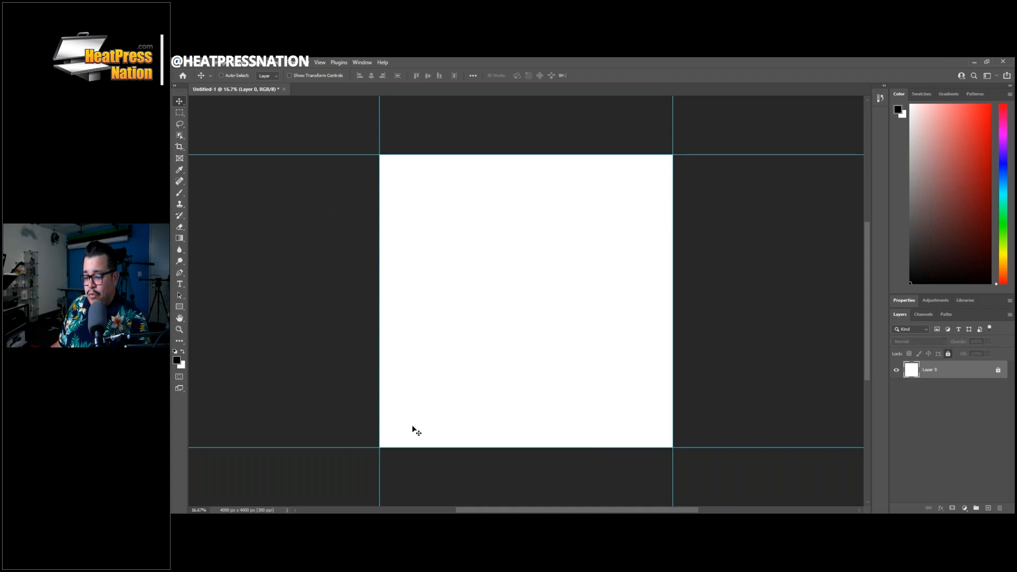
# In File Explorer, open the Americana (Icons) folder inside Webinars > Seamless Pattern Webinar on the USB drive.
pyautogui.press('super+e')
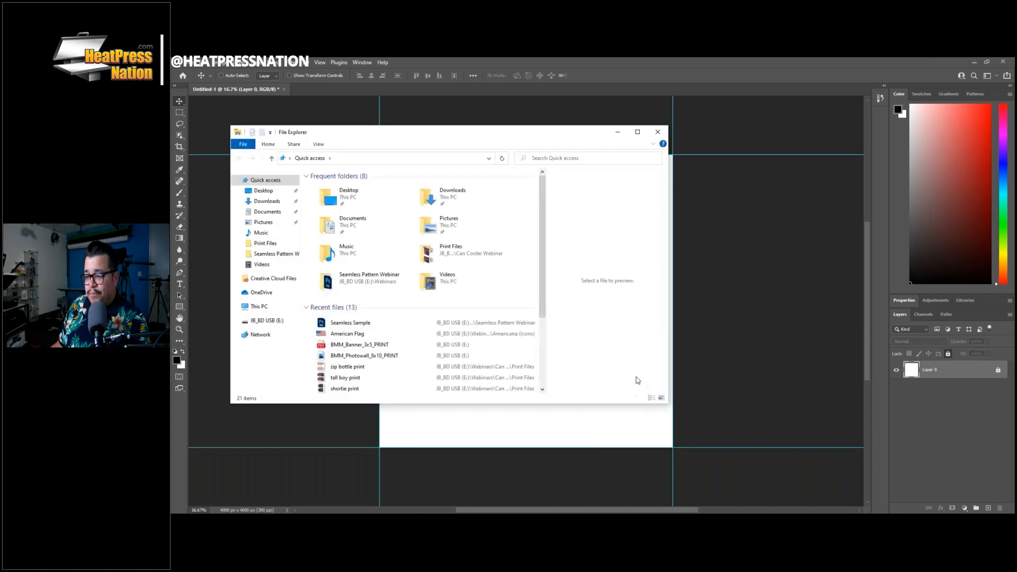
pyautogui.click(269, 323)
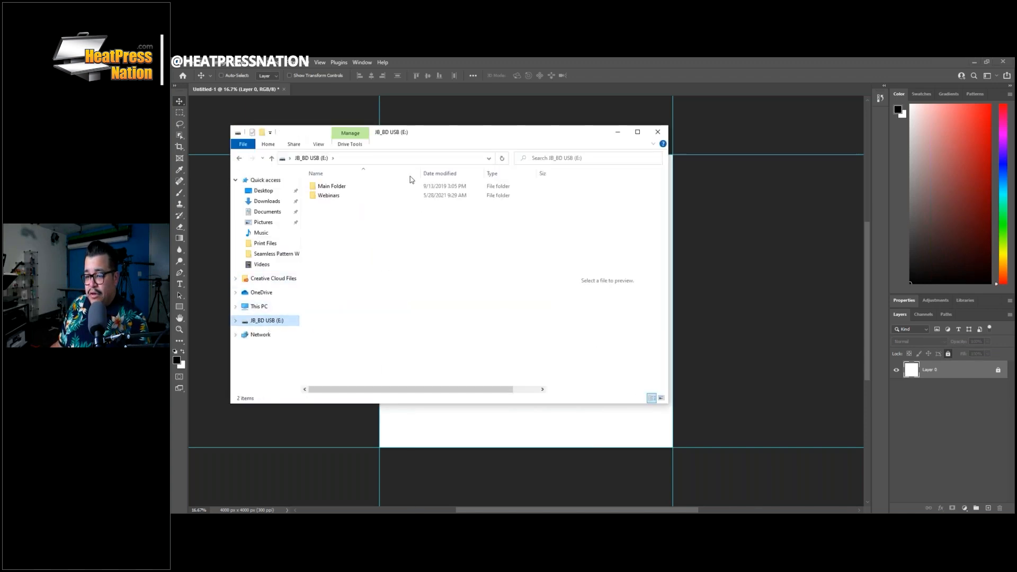
pyautogui.moveTo(458, 137); pyautogui.dragTo(522, 135)
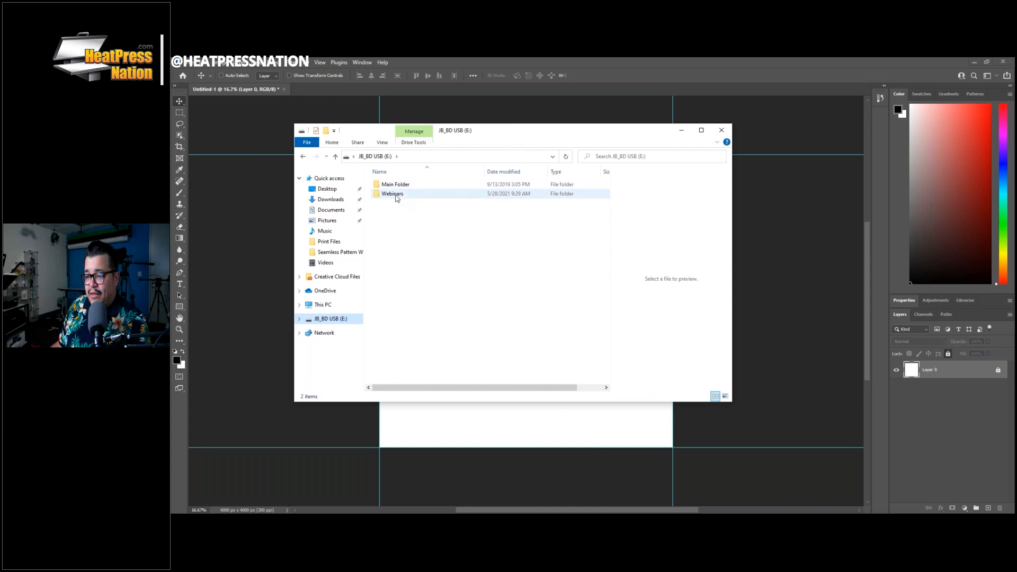
pyautogui.doubleClick(399, 194)
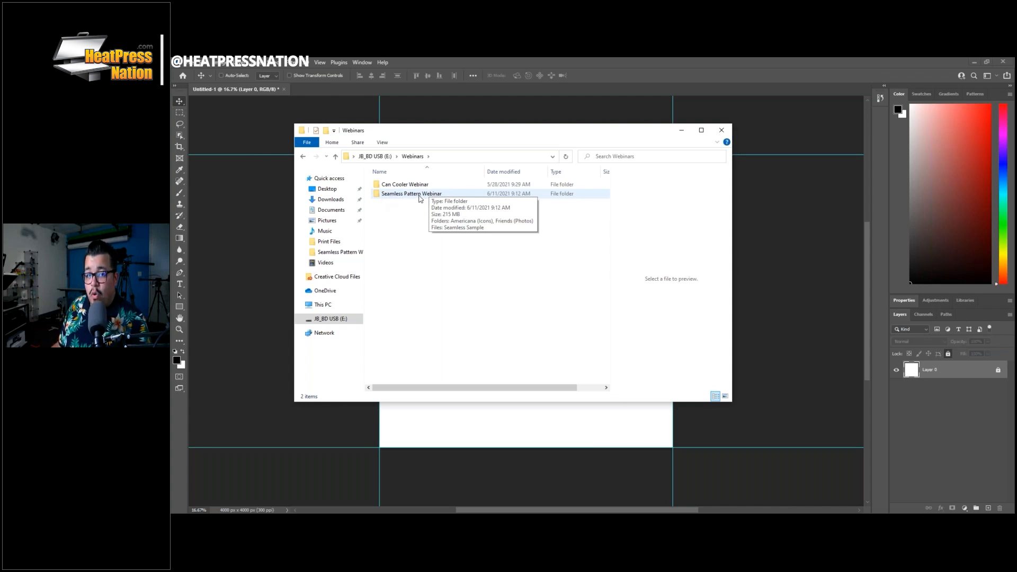
pyautogui.doubleClick(420, 198)
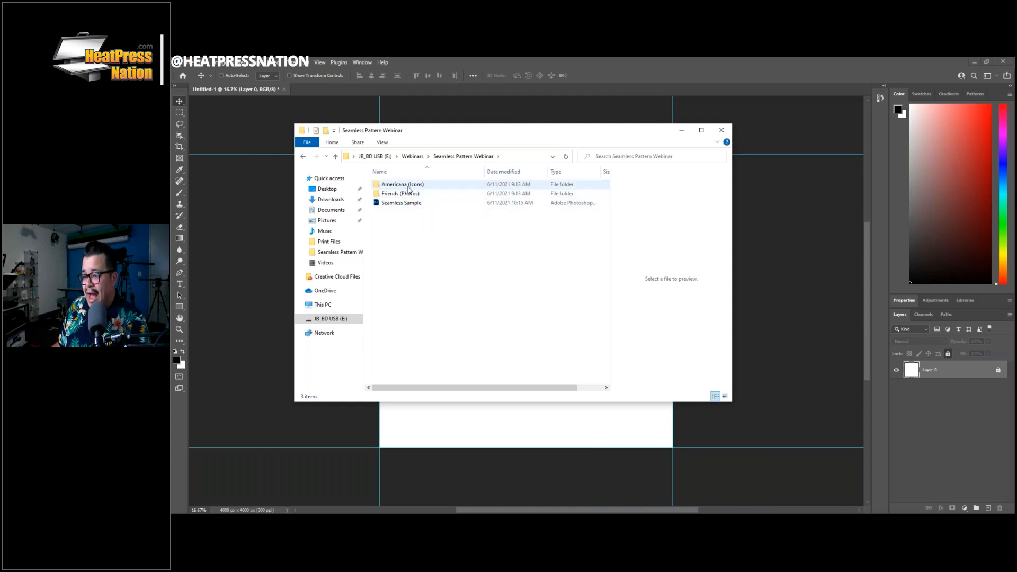
pyautogui.doubleClick(409, 187)
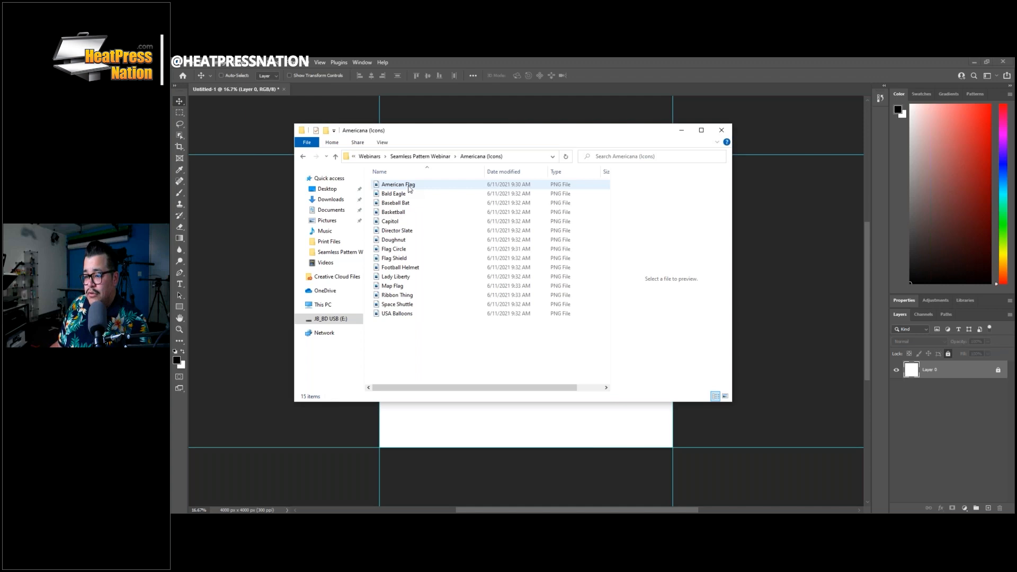
# View the Americana icon files as large icons, and switch the folder to the List layout.
pyautogui.click(388, 143)
pyautogui.click(395, 155)
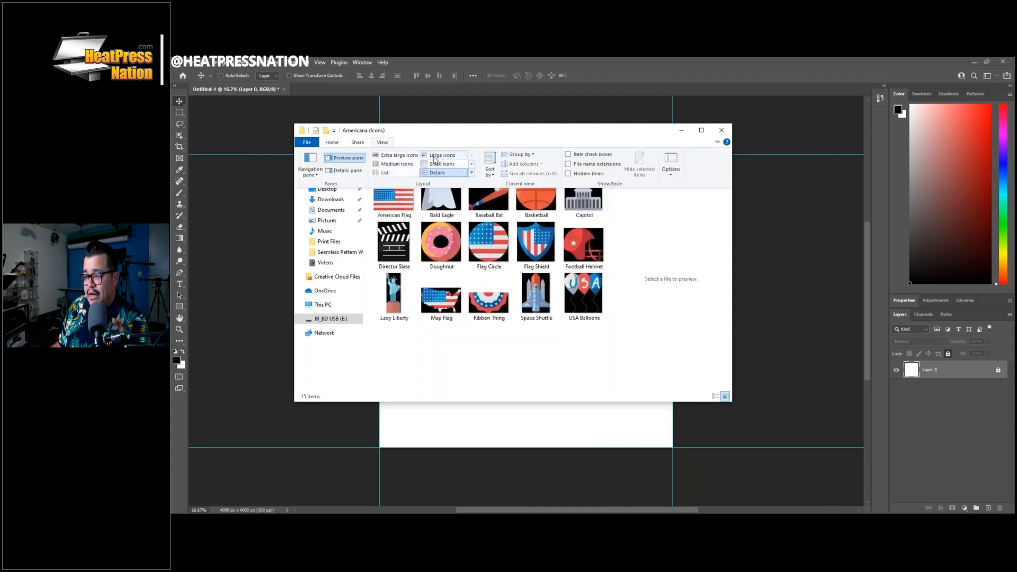
pyautogui.click(442, 155)
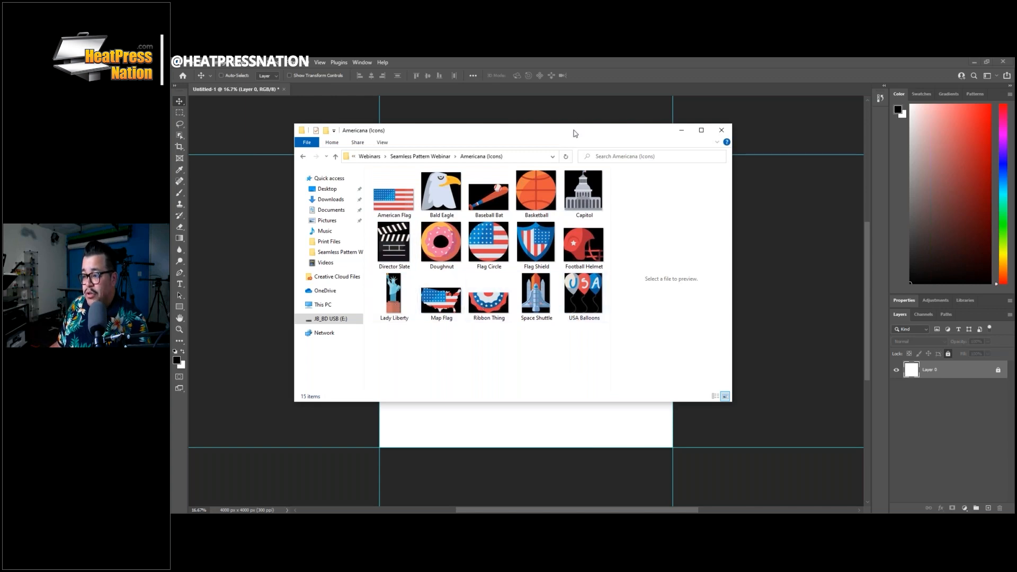
pyautogui.moveTo(575, 133); pyautogui.dragTo(515, 118)
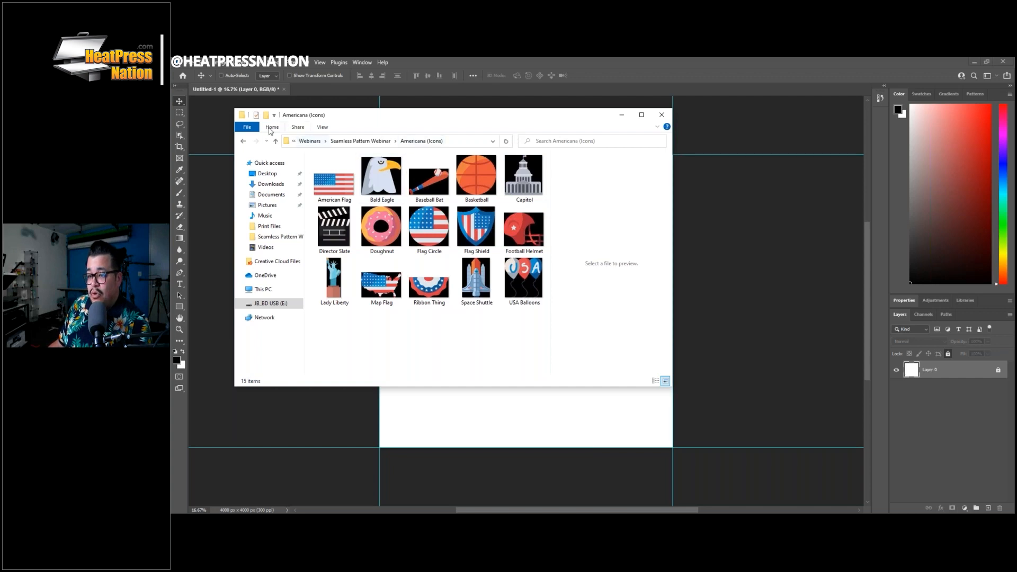
pyautogui.click(323, 128)
pyautogui.click(344, 159)
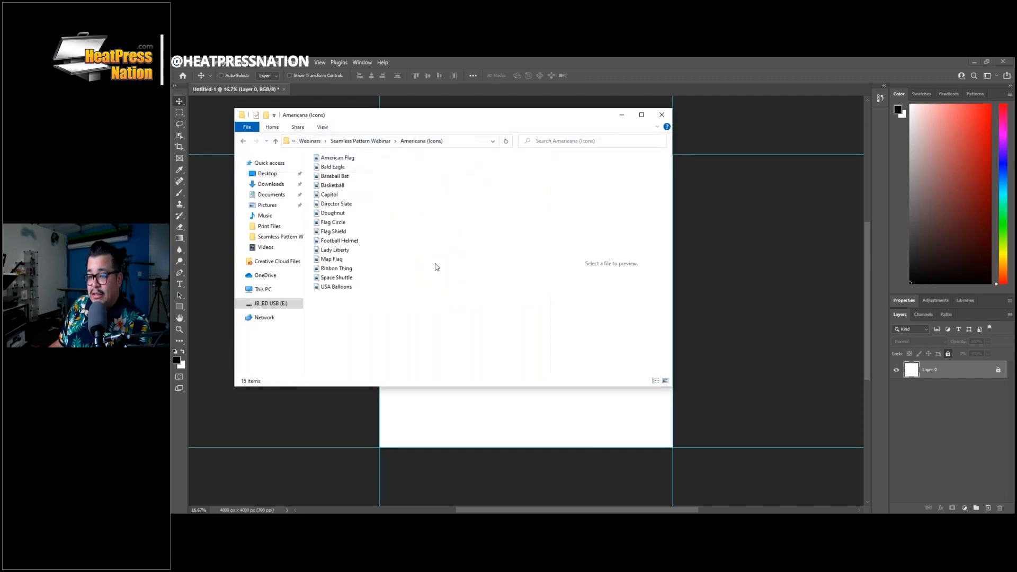
# Place the American Flag image in the Photoshop document and move it slightly up to the canvas centre.
pyautogui.click(339, 158)
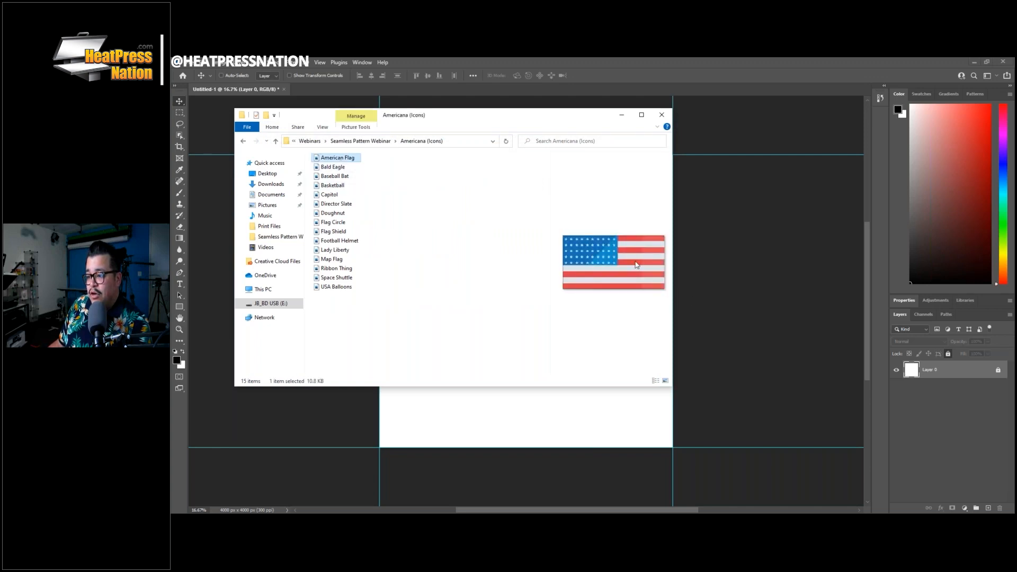
pyautogui.moveTo(329, 160); pyautogui.dragTo(502, 428)
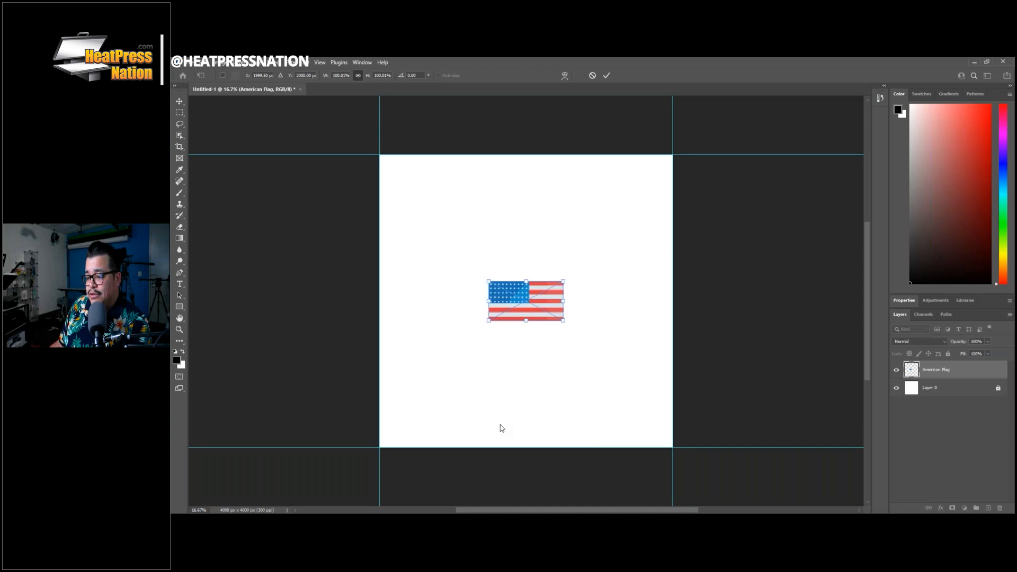
pyautogui.click(607, 76)
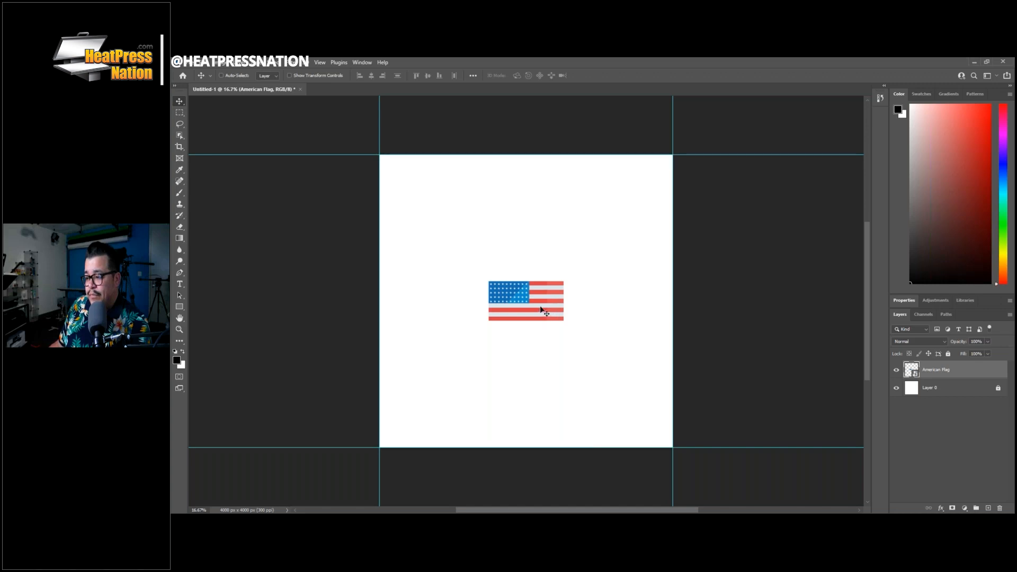
pyautogui.moveTo(541, 313); pyautogui.dragTo(559, 277)
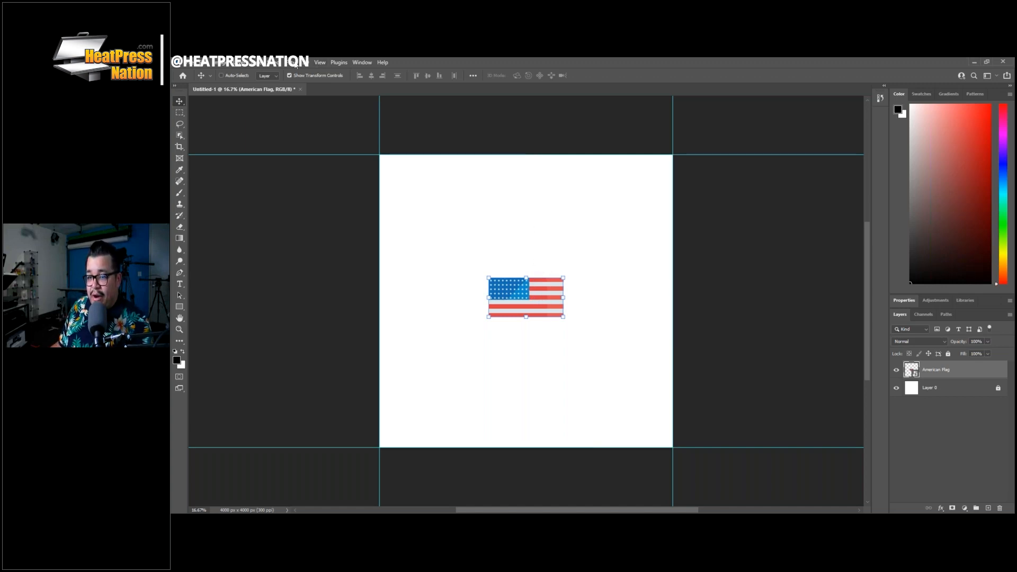
pyautogui.click(292, 62)
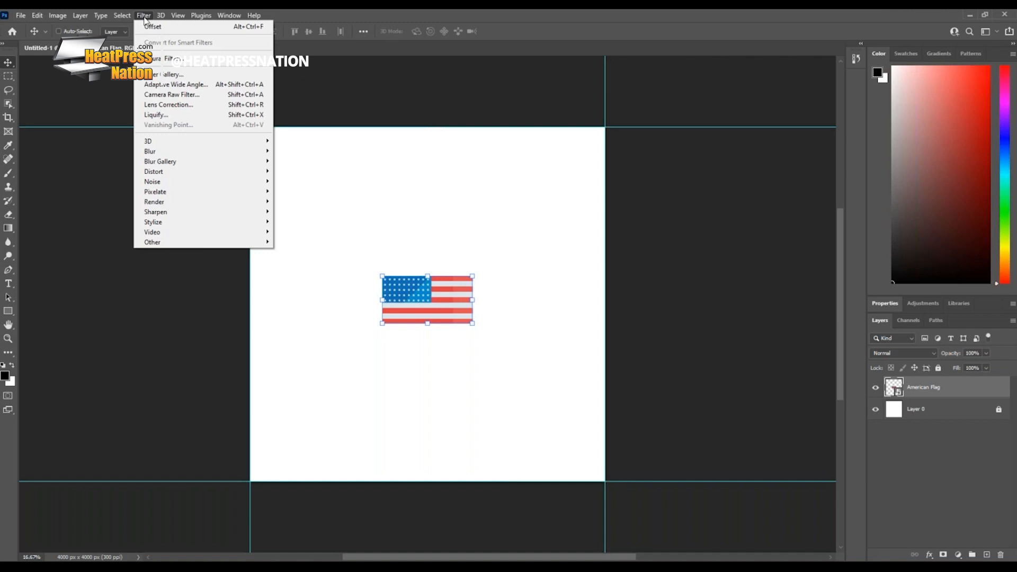
pyautogui.moveTo(181, 246)
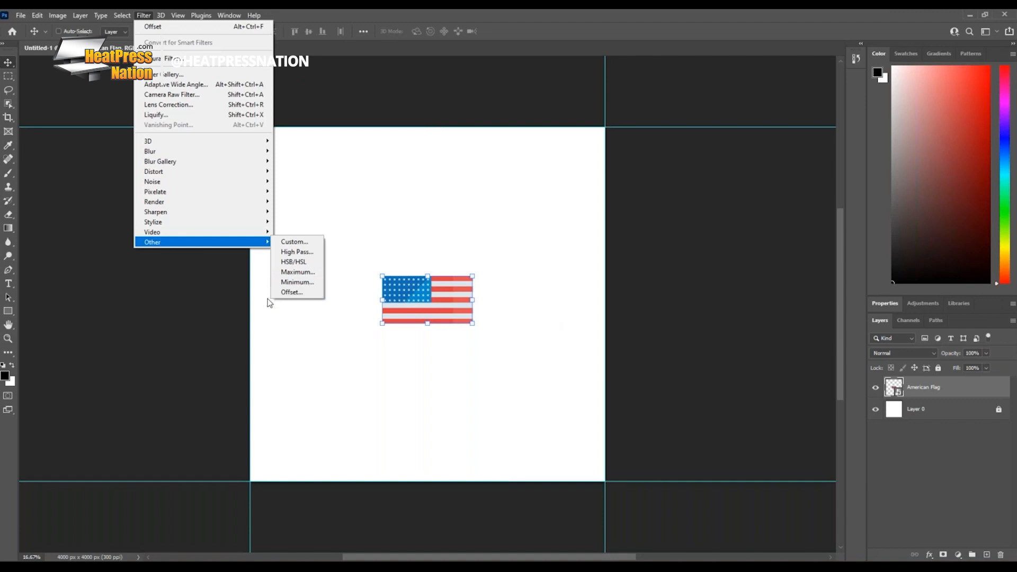
pyautogui.click(407, 225)
# Start the Offset filter on the American Flag layer with horizontal and vertical at 0 and undefined areas set to Wrap Around.
pyautogui.click(149, 15)
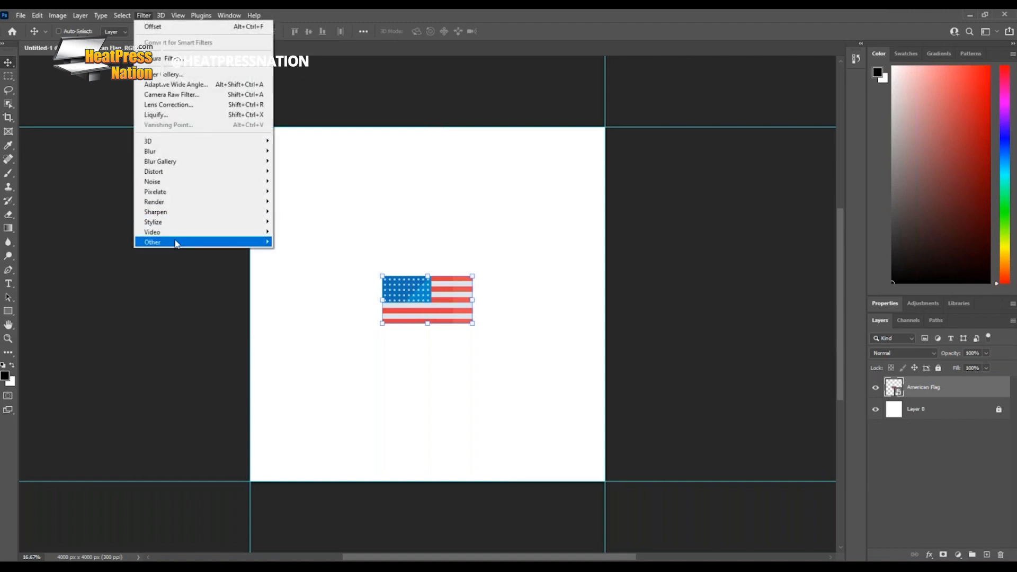
pyautogui.moveTo(177, 248)
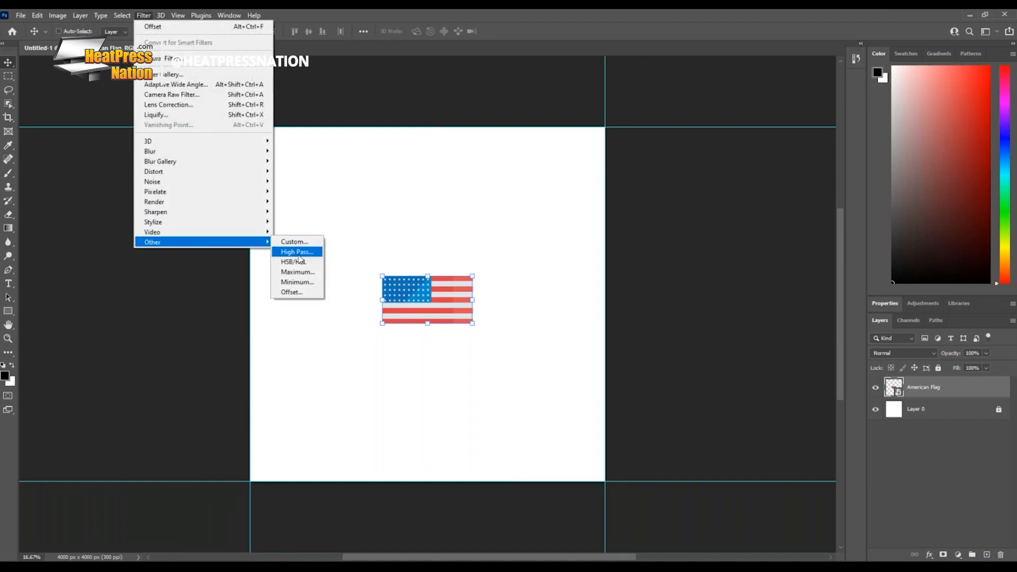
pyautogui.click(291, 293)
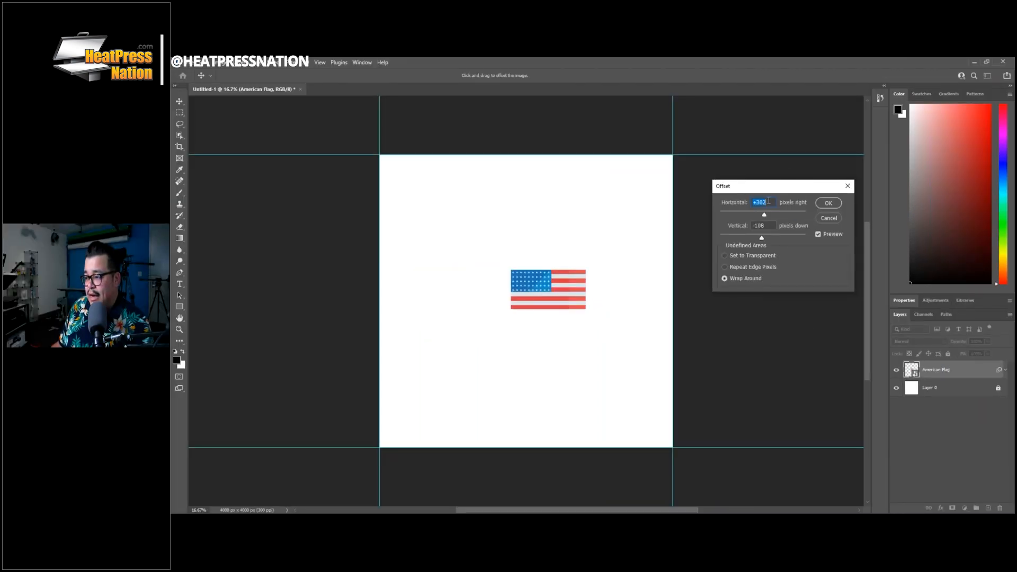
pyautogui.write('0')
pyautogui.click(770, 225)
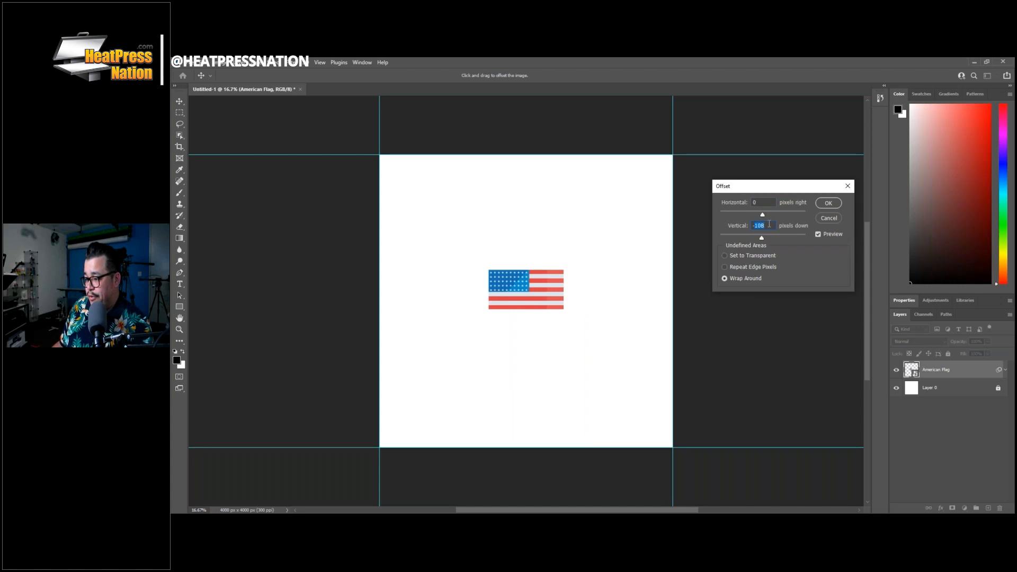
pyautogui.write('-0')
pyautogui.moveTo(771, 190); pyautogui.dragTo(748, 201)
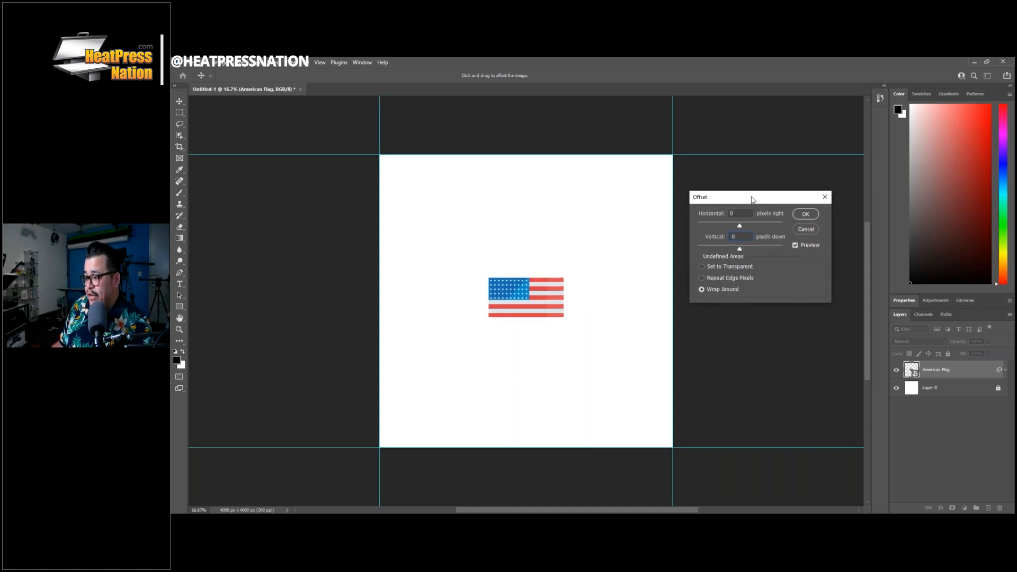
pyautogui.click(703, 291)
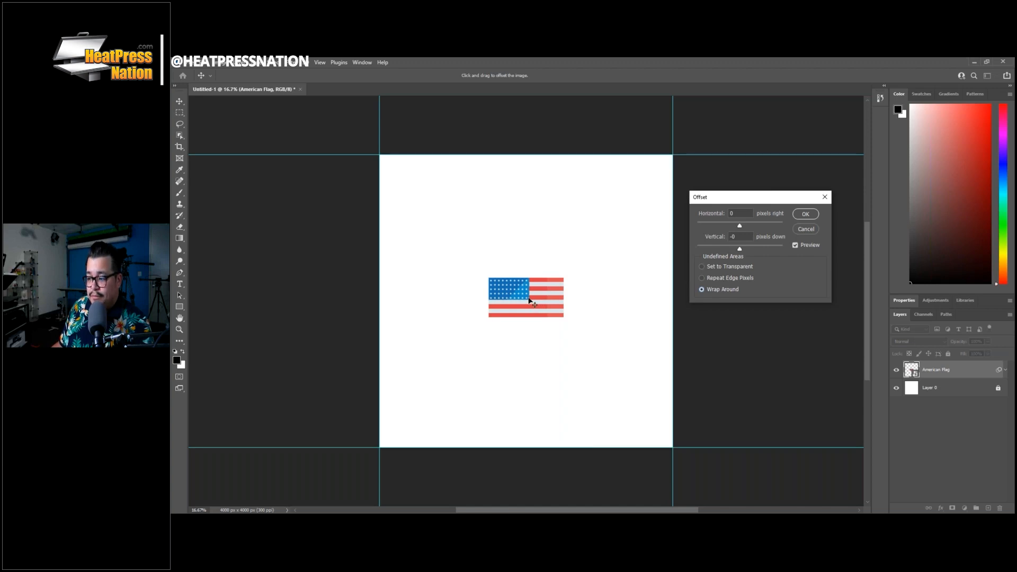
# Try horizontal offsets of 50 and -50 and vertical offsets of -500 and 500 on the flag, and reset both to 0.
pyautogui.click(704, 212)
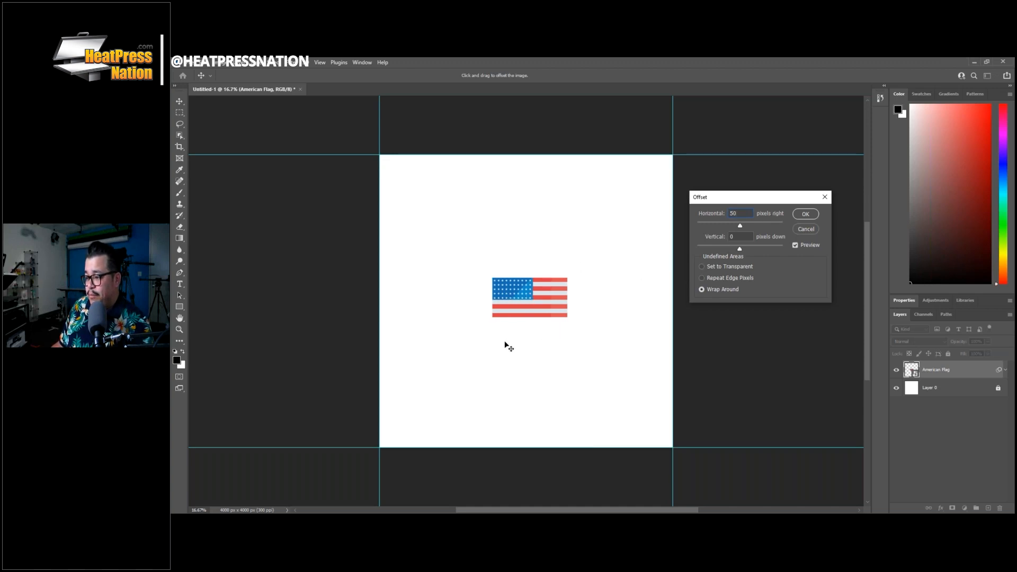
pyautogui.press('Tab')
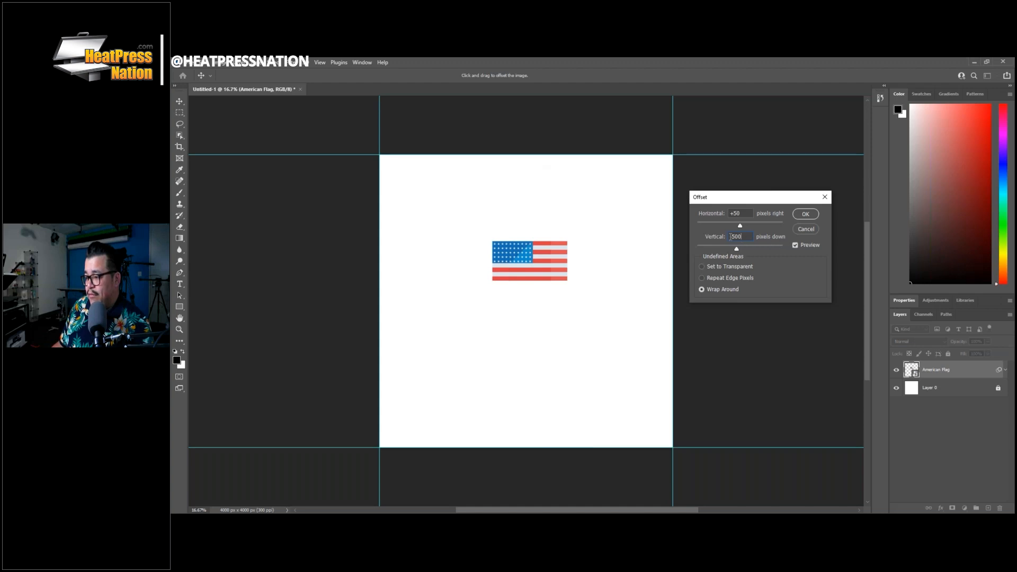
pyautogui.press('BackSpace')
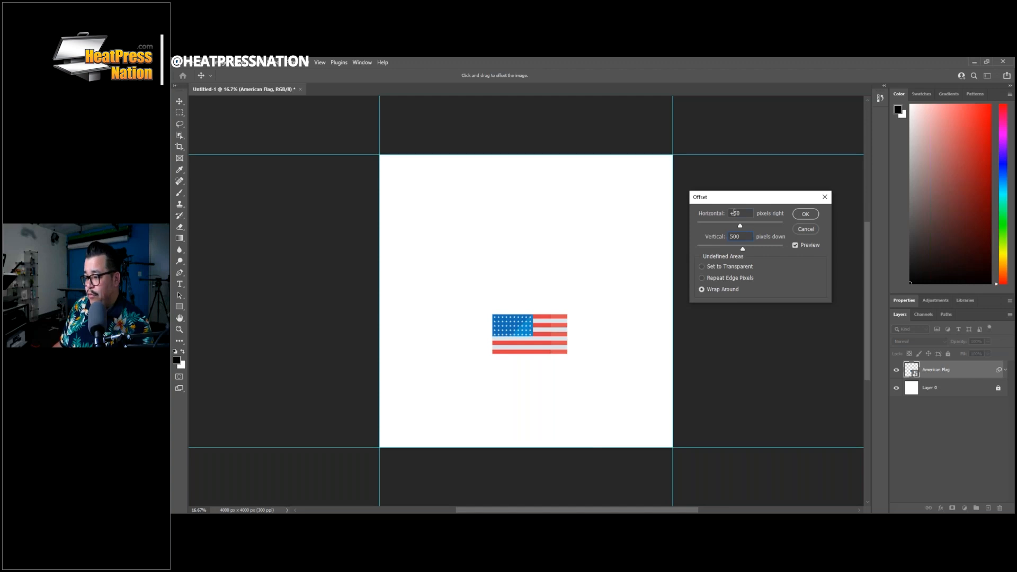
pyautogui.moveTo(734, 212); pyautogui.dragTo(722, 212)
pyautogui.write('-50')
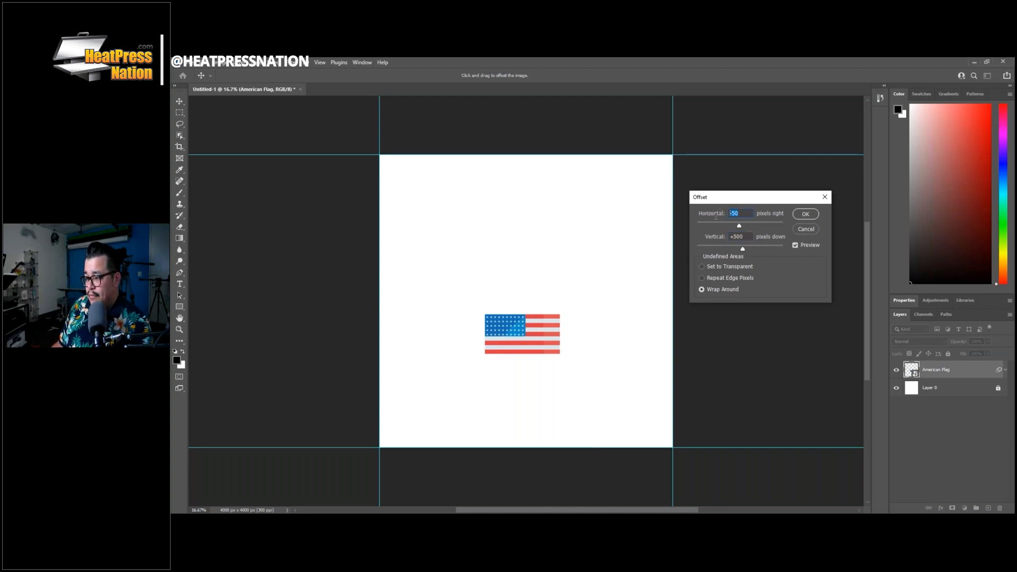
pyautogui.write('0')
pyautogui.press('Tab')
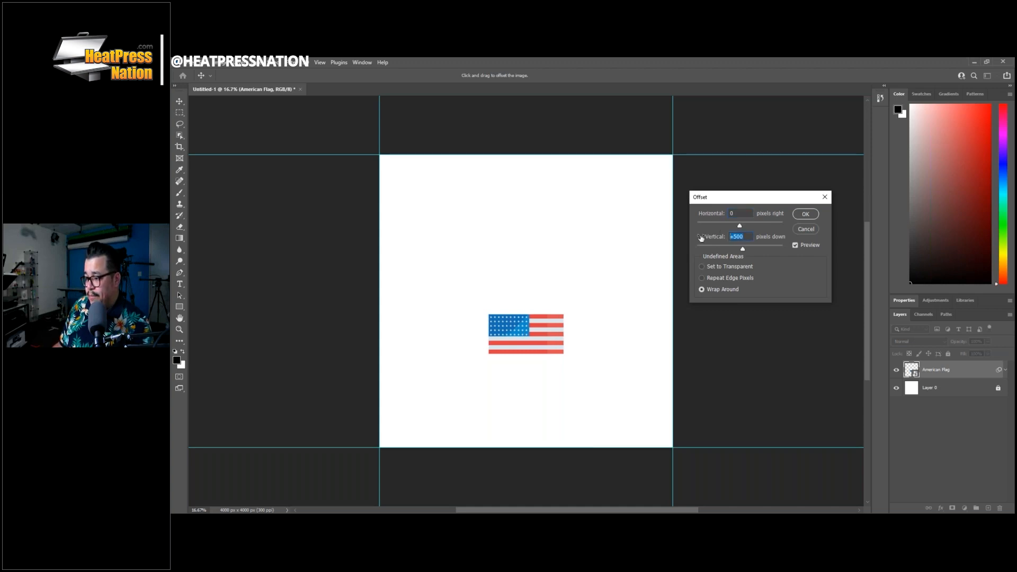
pyautogui.write('0')
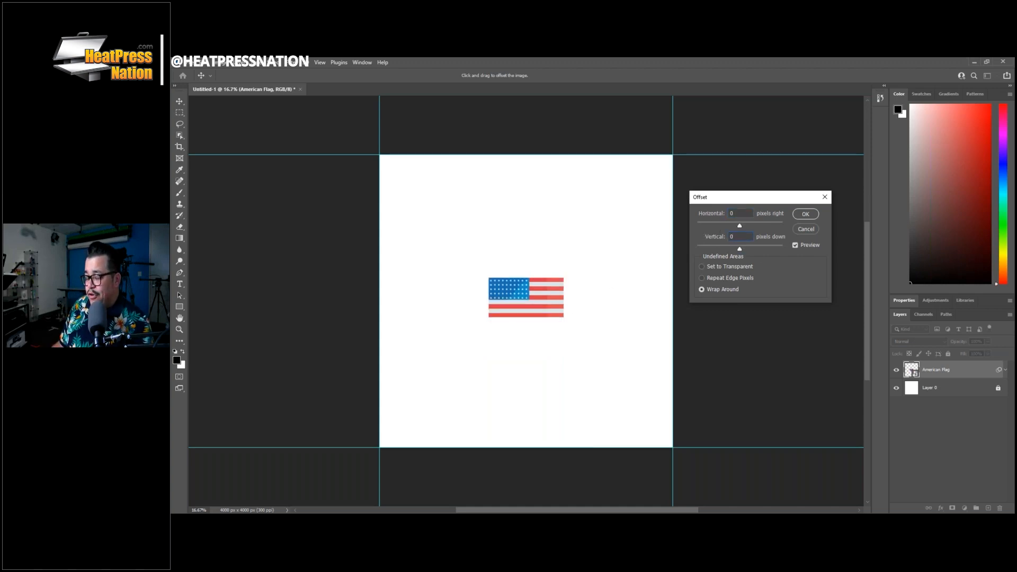
# Apply the Offset filter to the American Flag with horizontal 2000, vertical -2000 and wrap-around.
pyautogui.moveTo(740, 226); pyautogui.dragTo(752, 225)
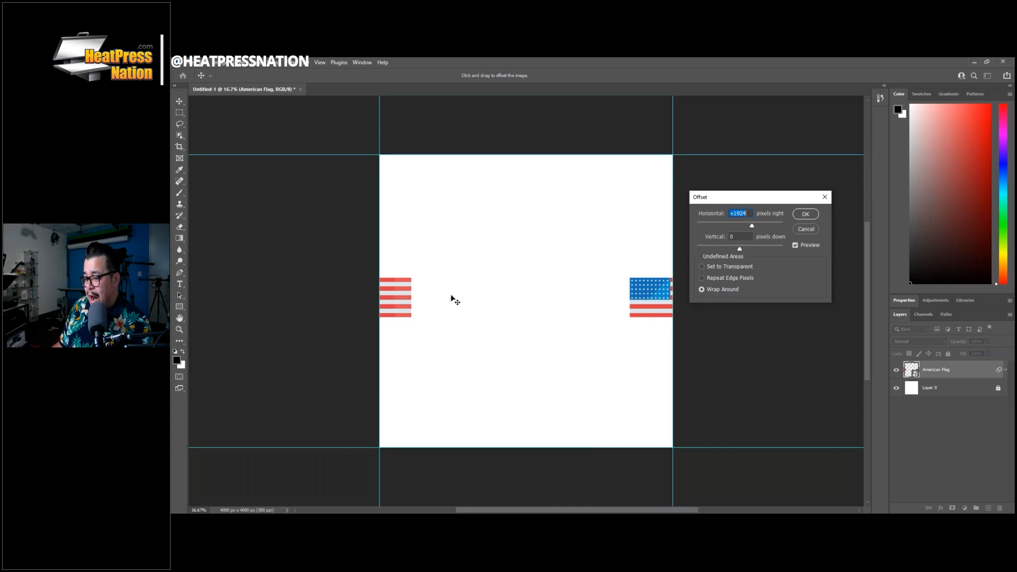
pyautogui.moveTo(740, 249); pyautogui.dragTo(726, 251)
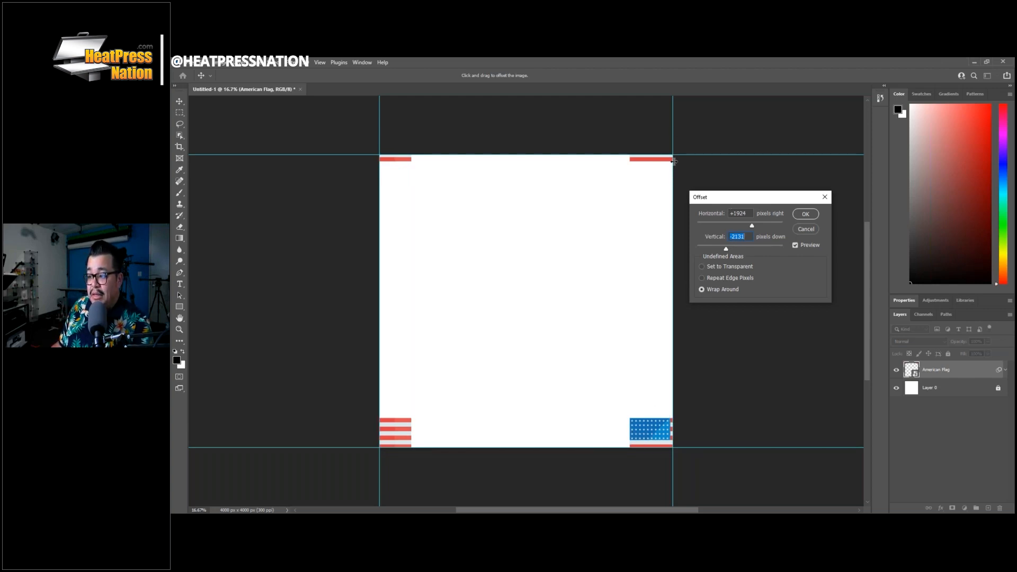
pyautogui.click(745, 213)
pyautogui.write('2000')
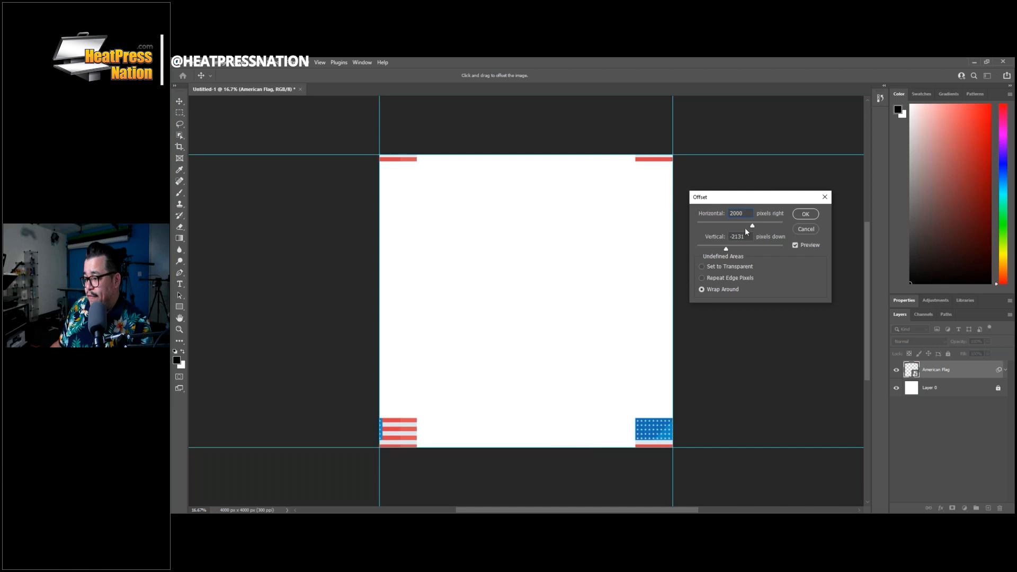
pyautogui.click(737, 237)
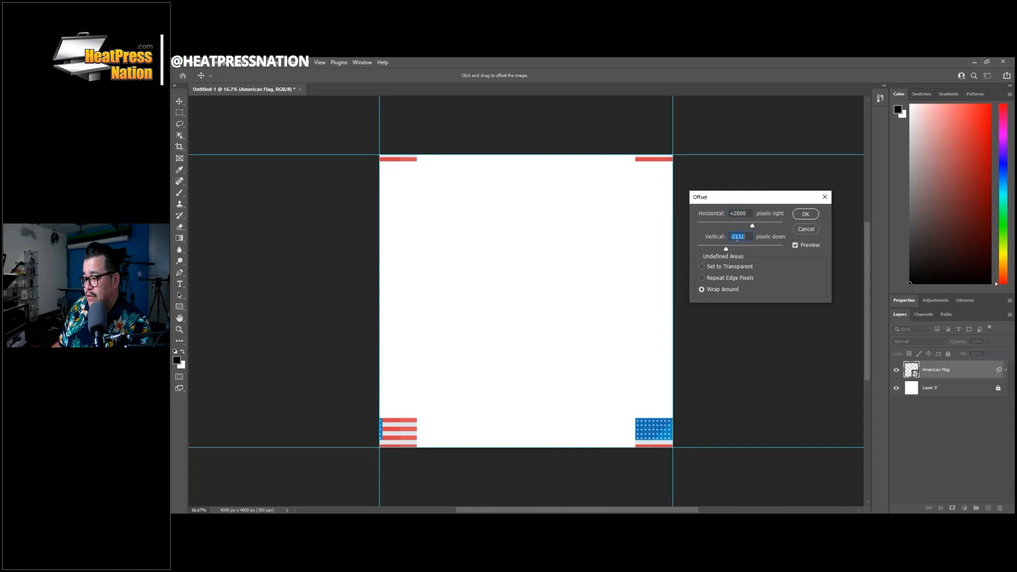
pyautogui.write('-2000')
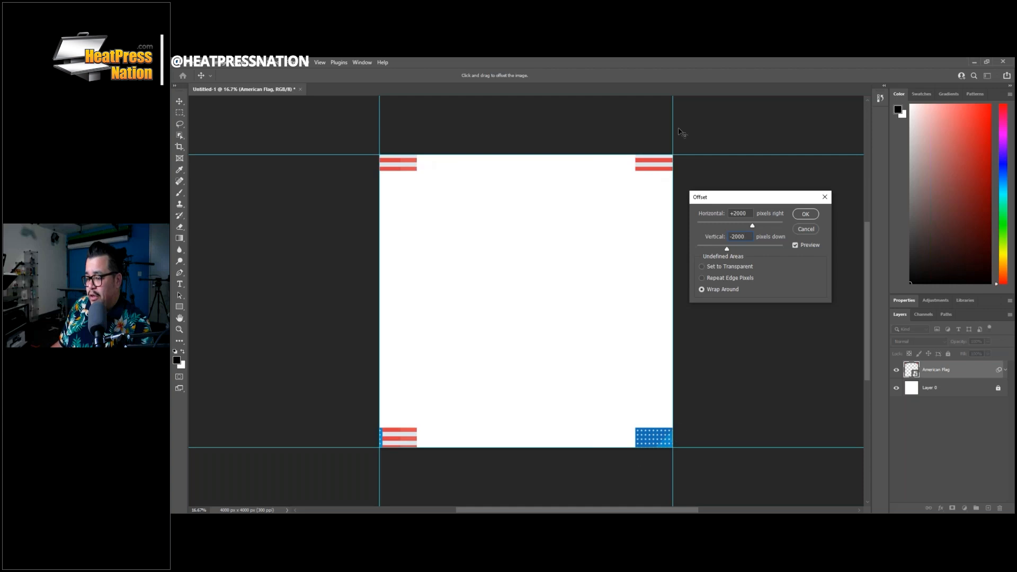
pyautogui.click(807, 215)
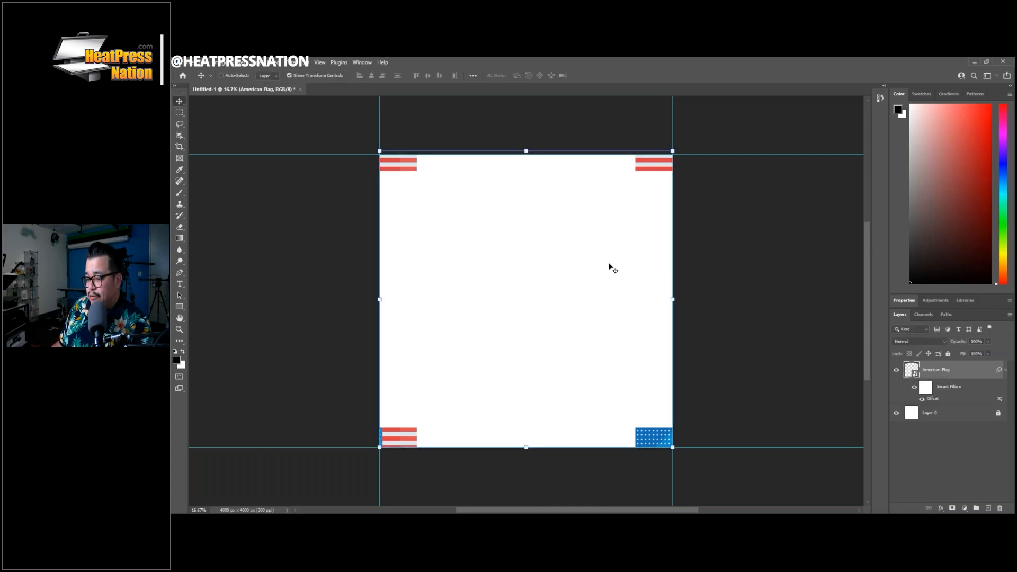
# Move the offset American Flag layer slightly down so its upper boundary meets the canvas's upper guide.
pyautogui.scroll(5, 535, 159)
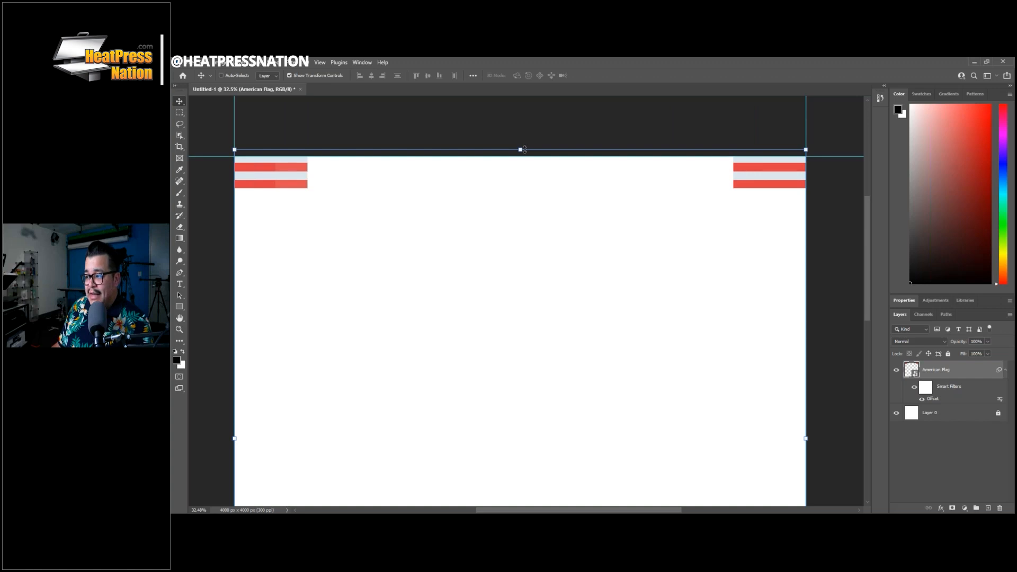
pyautogui.moveTo(745, 182); pyautogui.dragTo(742, 193)
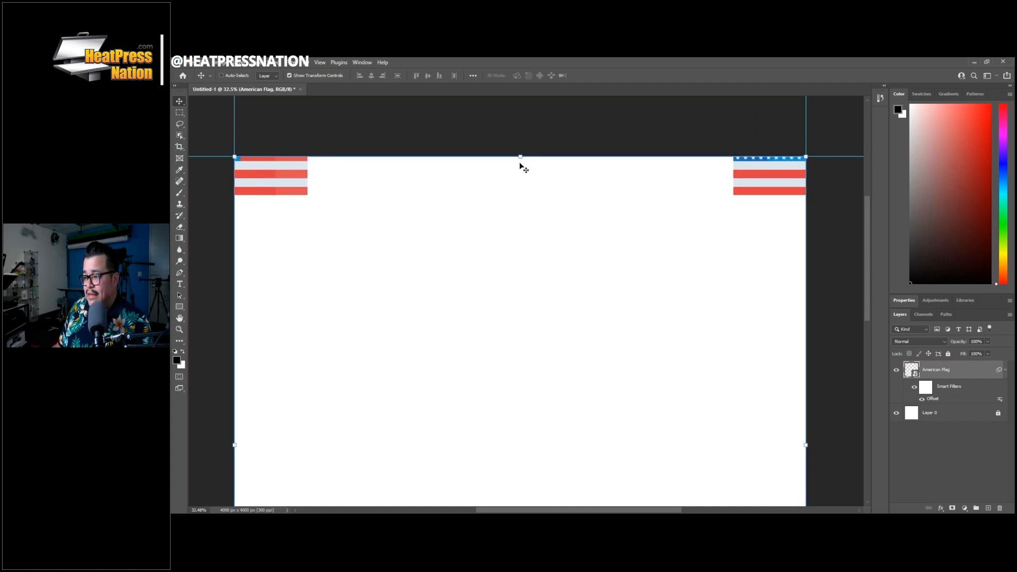
pyautogui.hotkey('ctrl', '-')
pyautogui.hotkey('ctrl', '-')
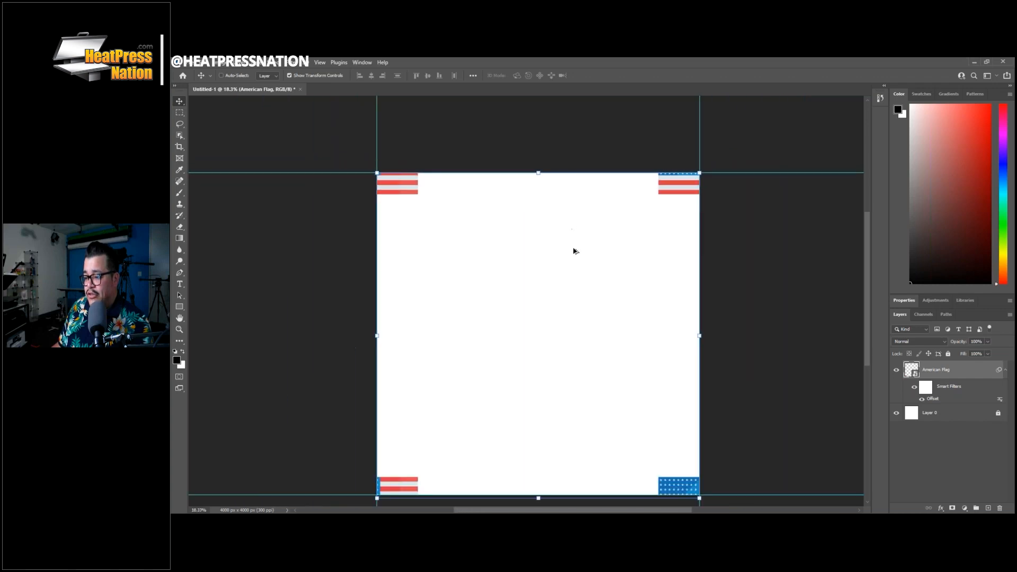
# Undo the flag's last move and Offset filter, and delete the American Flag layer.
pyautogui.hotkey('ctrl', 'z')
pyautogui.hotkey('ctrl', 'z')
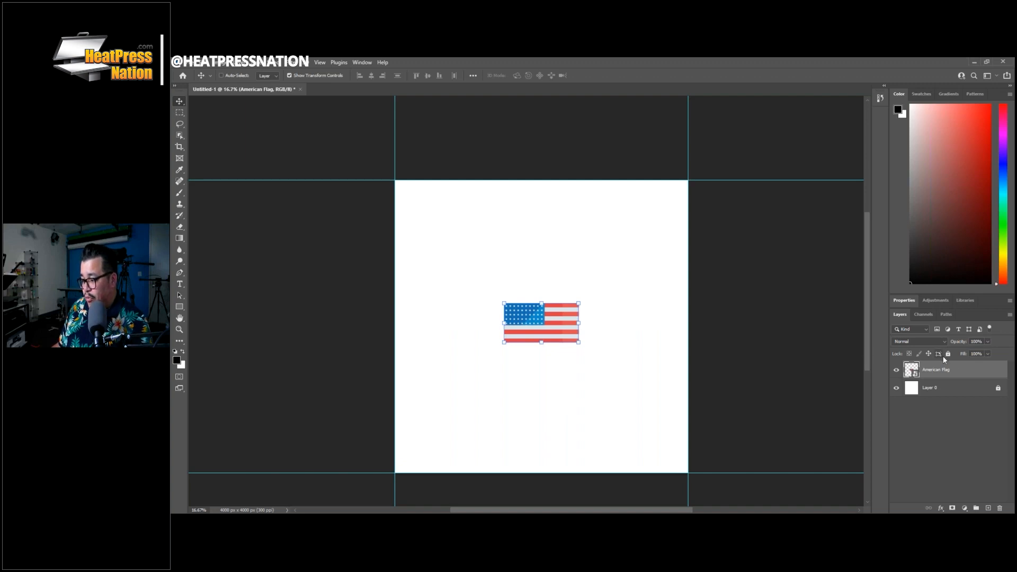
pyautogui.press('Delete')
# Place the American Flag image from the Americana folder, scaled to about 114% and rotated about 10 degrees counterclockwise.
pyautogui.hotkey('alt', 'Tab')
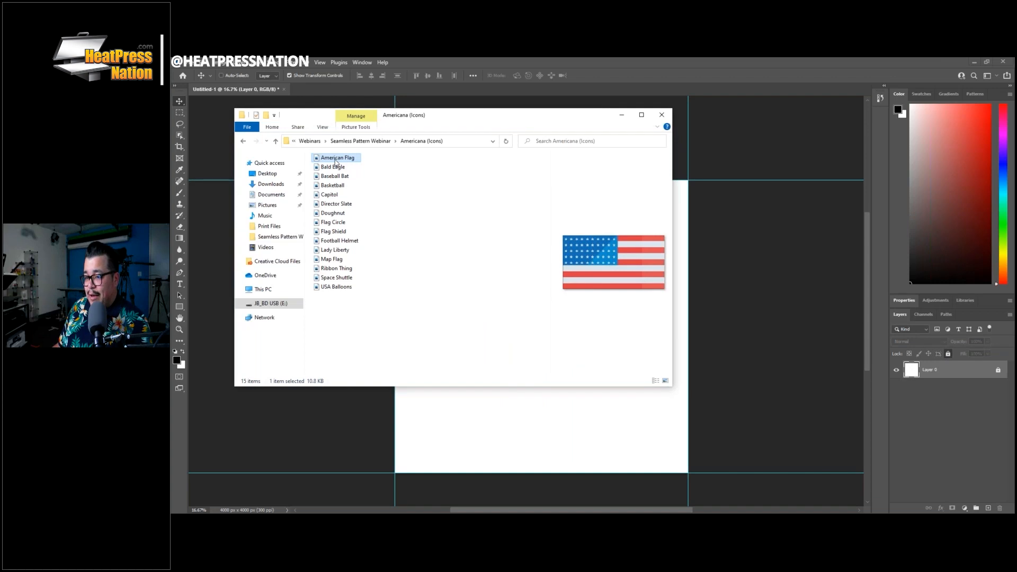
pyautogui.moveTo(336, 160); pyautogui.dragTo(530, 396)
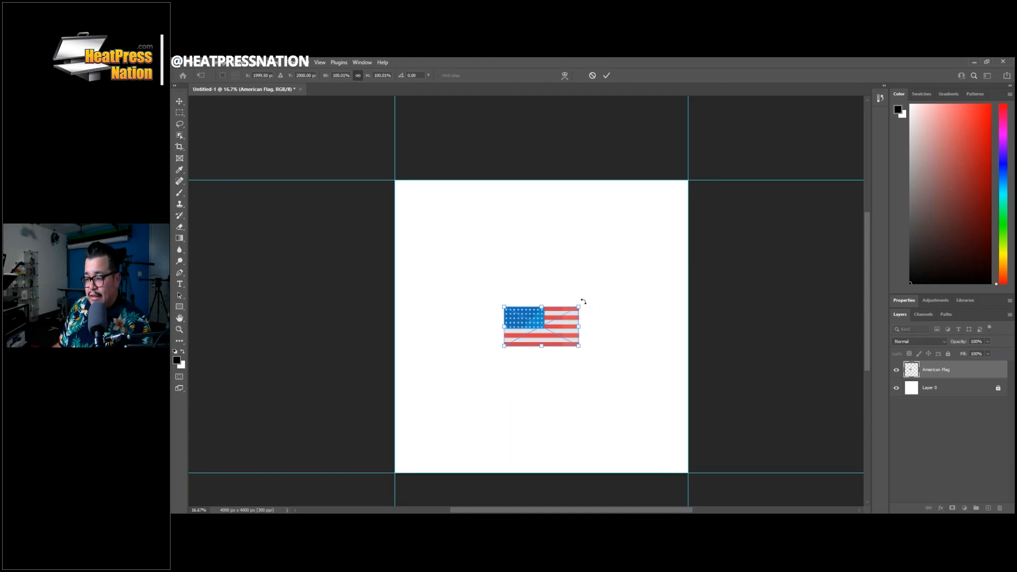
pyautogui.moveTo(579, 307); pyautogui.dragTo(600, 281)
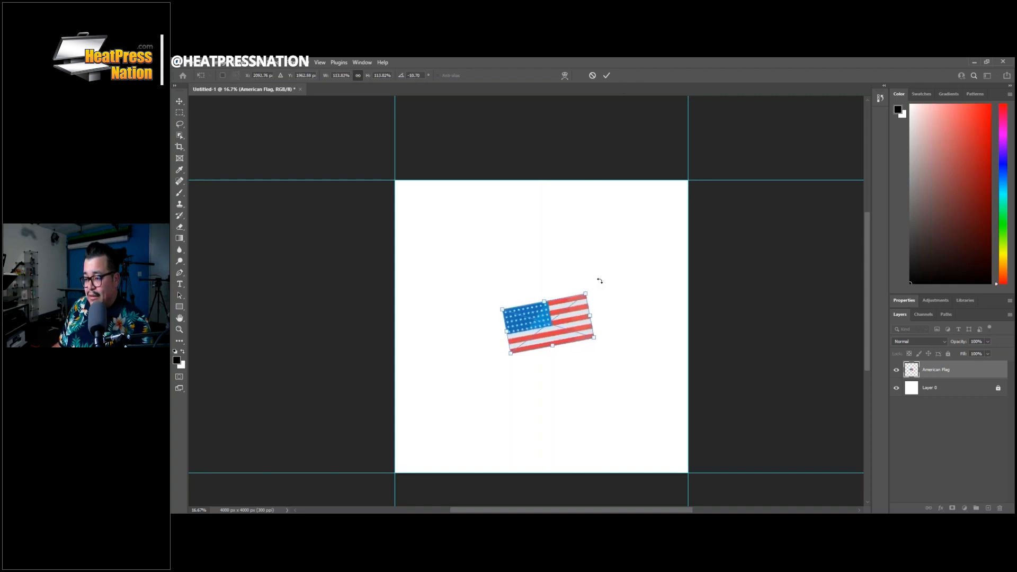
pyautogui.click(606, 76)
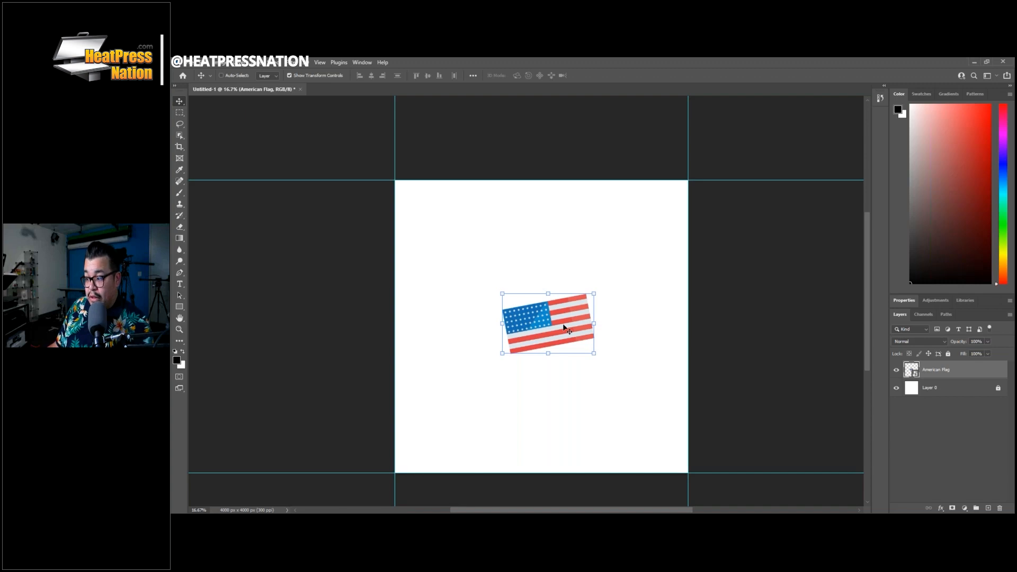
# Move the flag slightly up and right, and apply the Offset filter with horizontal 2000, vertical -1718 and wrap-around.
pyautogui.moveTo(564, 325); pyautogui.dragTo(579, 298)
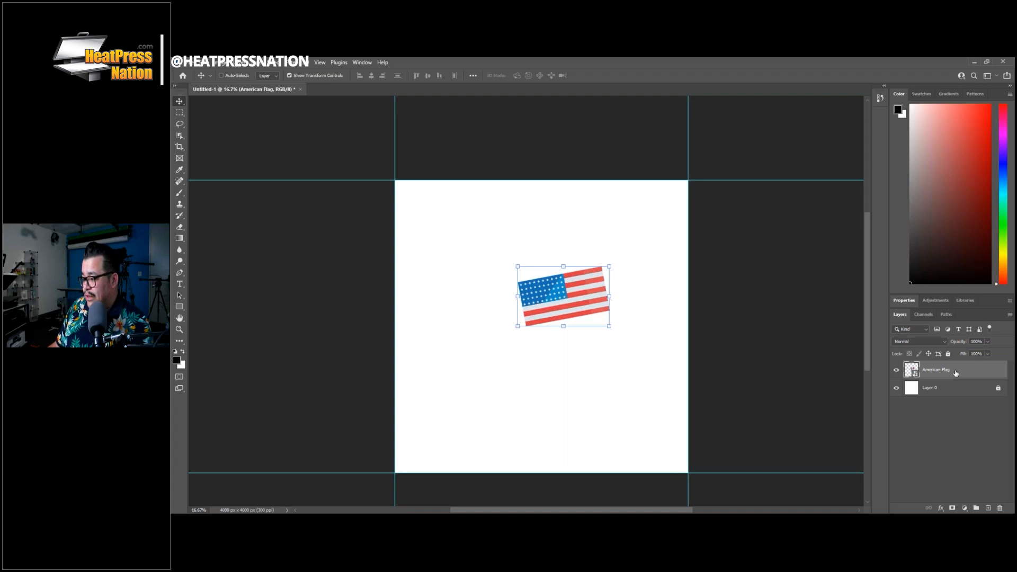
pyautogui.click(290, 63)
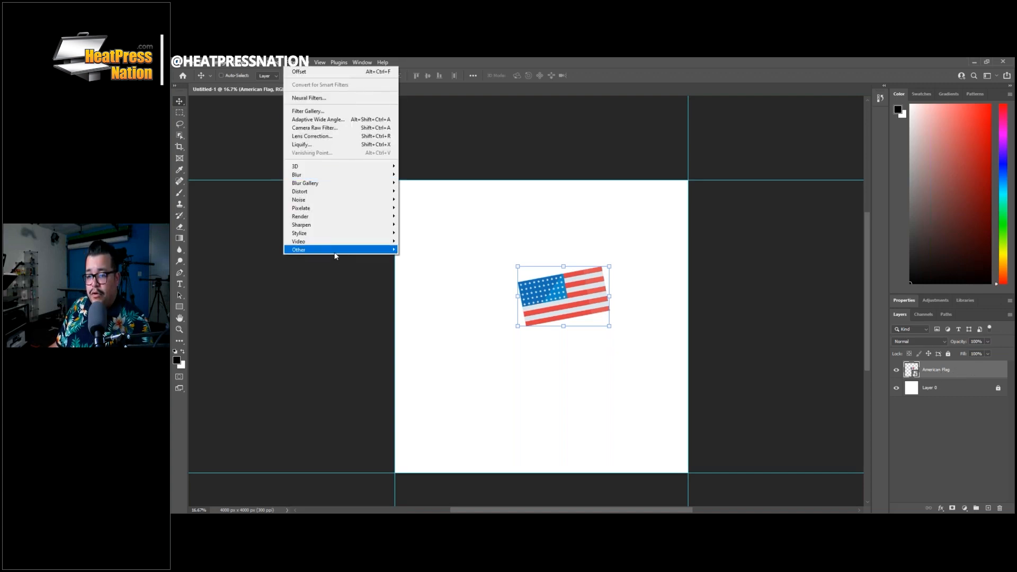
pyautogui.moveTo(339, 250)
pyautogui.click(419, 292)
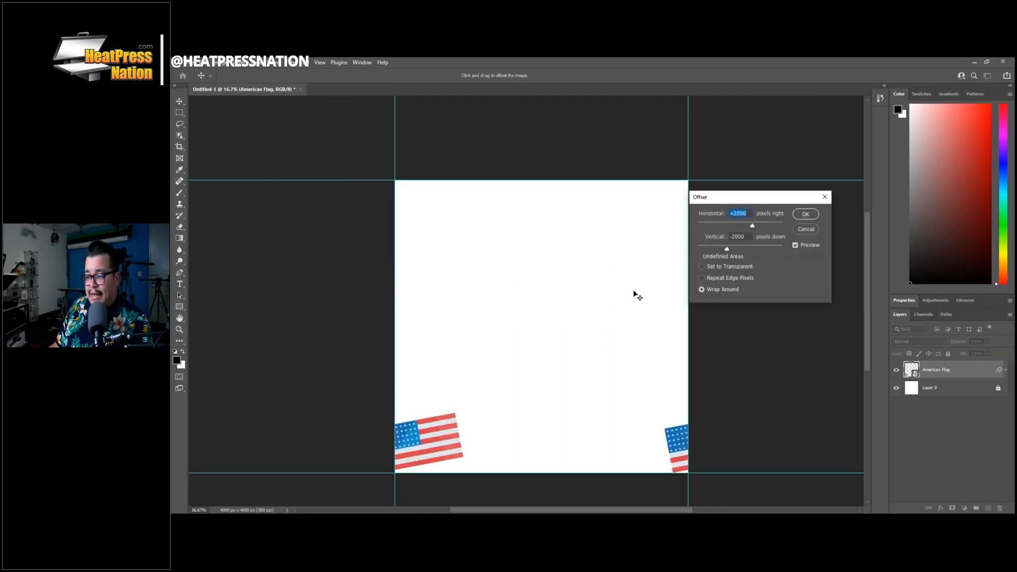
pyautogui.moveTo(728, 250); pyautogui.dragTo(729, 251)
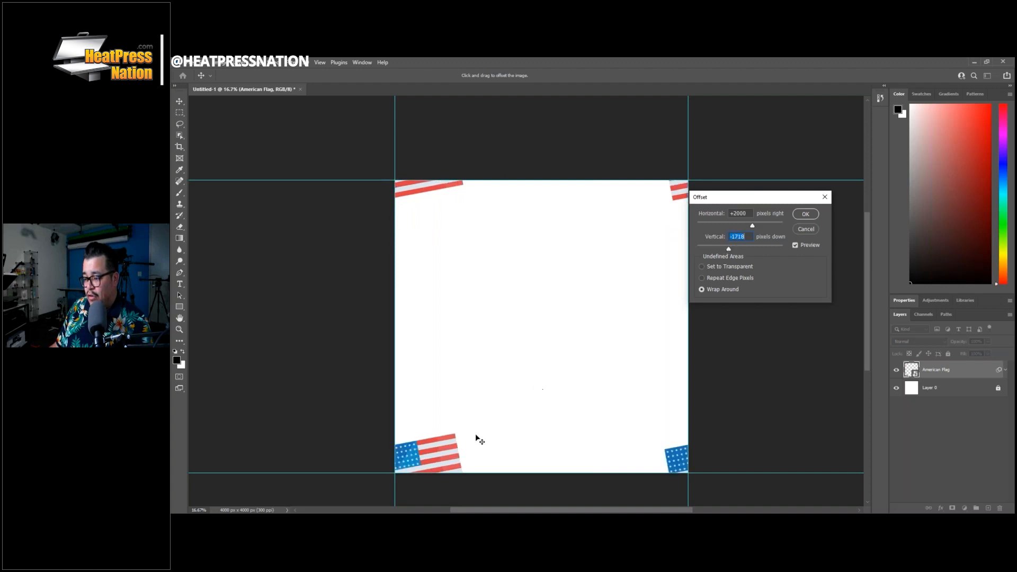
pyautogui.click(805, 214)
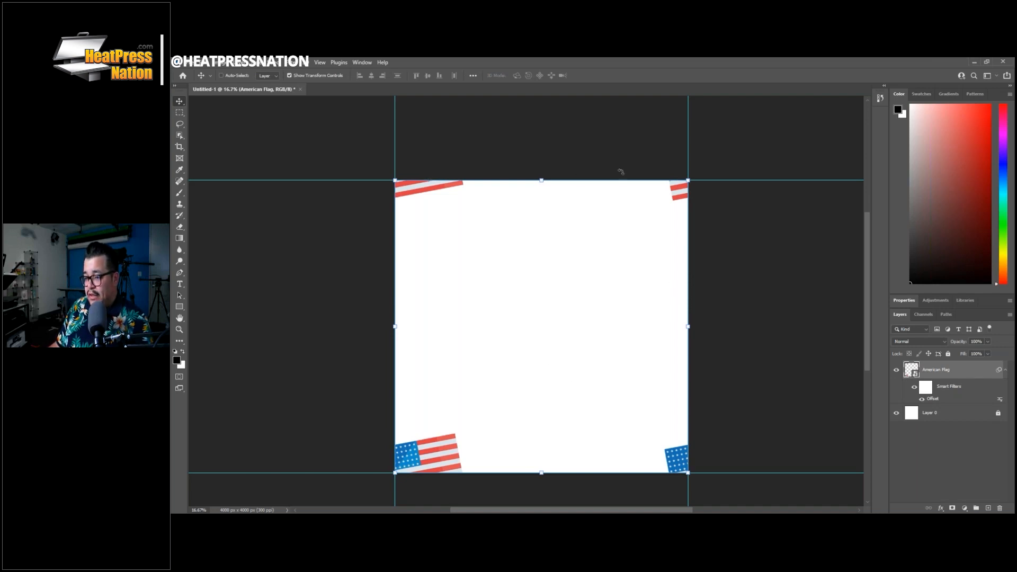
pyautogui.click(542, 179)
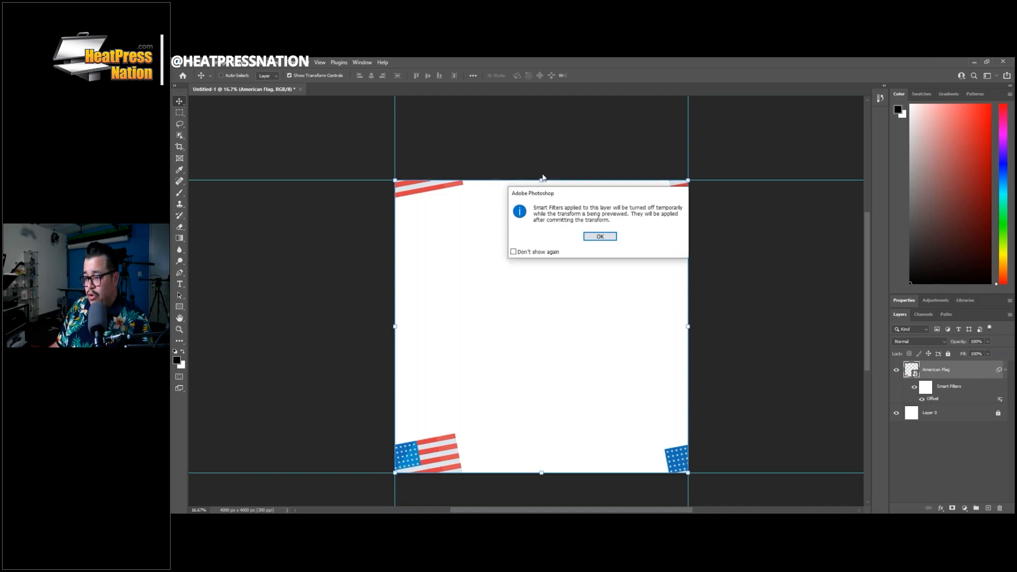
pyautogui.click(599, 238)
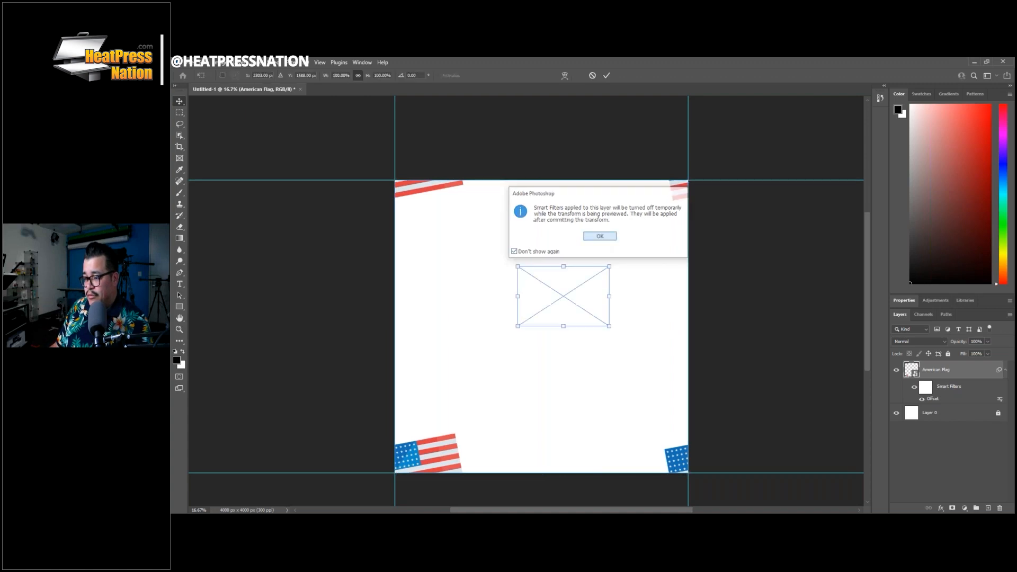
pyautogui.click(593, 75)
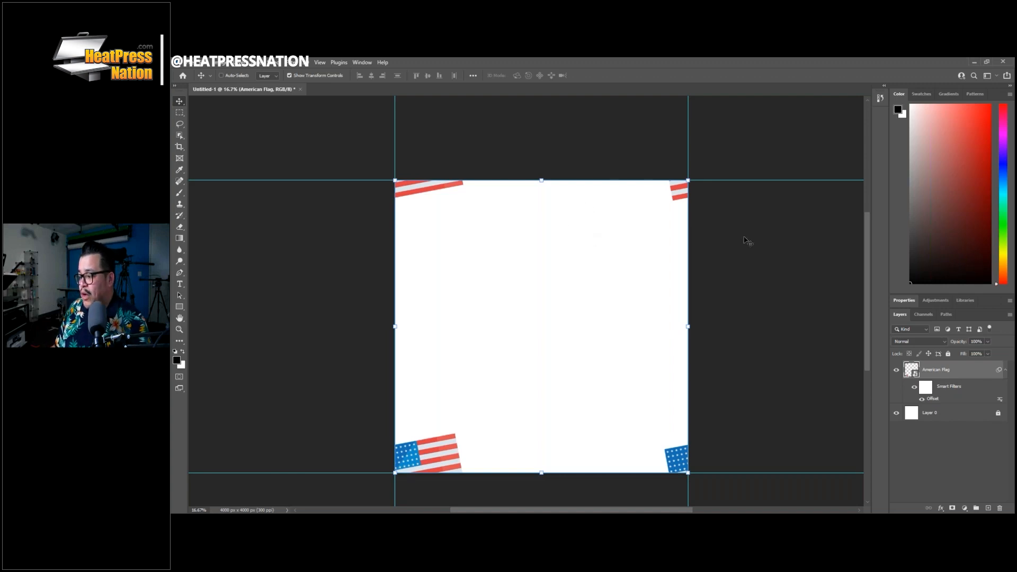
# Place the Bald Eagle image from the Americana folder unrotated at the canvas centre.
pyautogui.hotkey('alt', 'Tab')
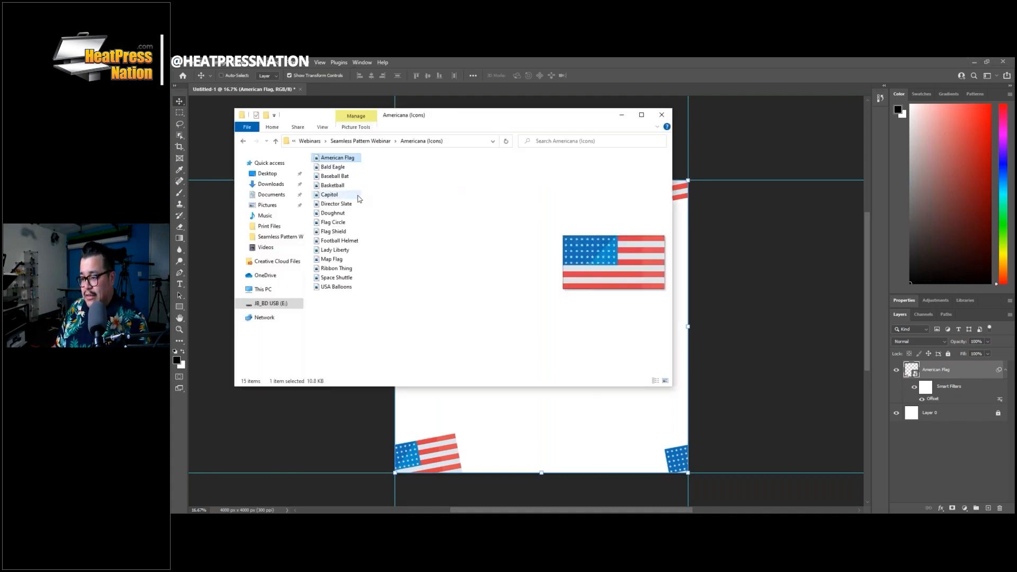
pyautogui.click(333, 168)
pyautogui.moveTo(335, 171); pyautogui.dragTo(556, 395)
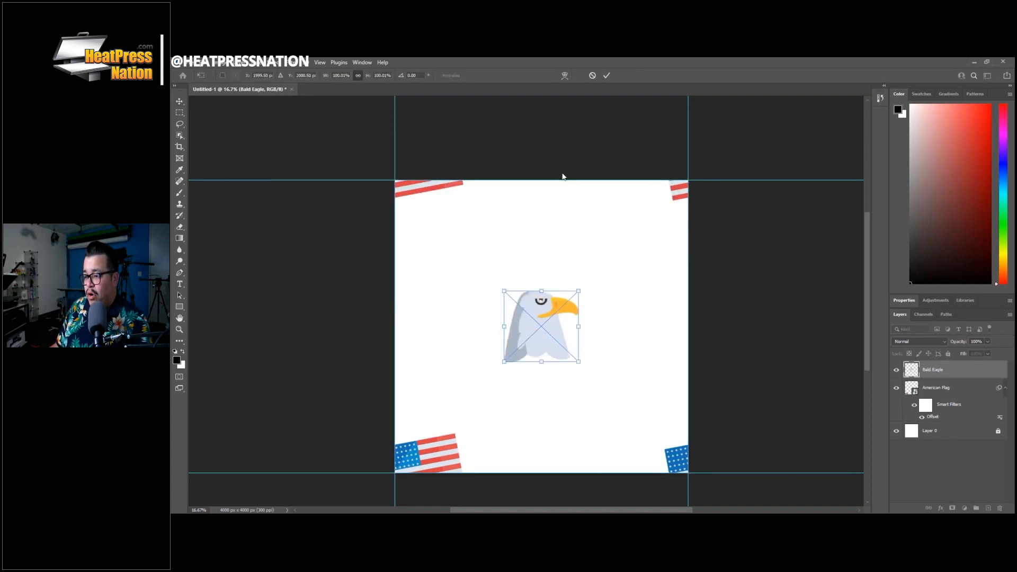
pyautogui.moveTo(552, 178); pyautogui.dragTo(558, 153)
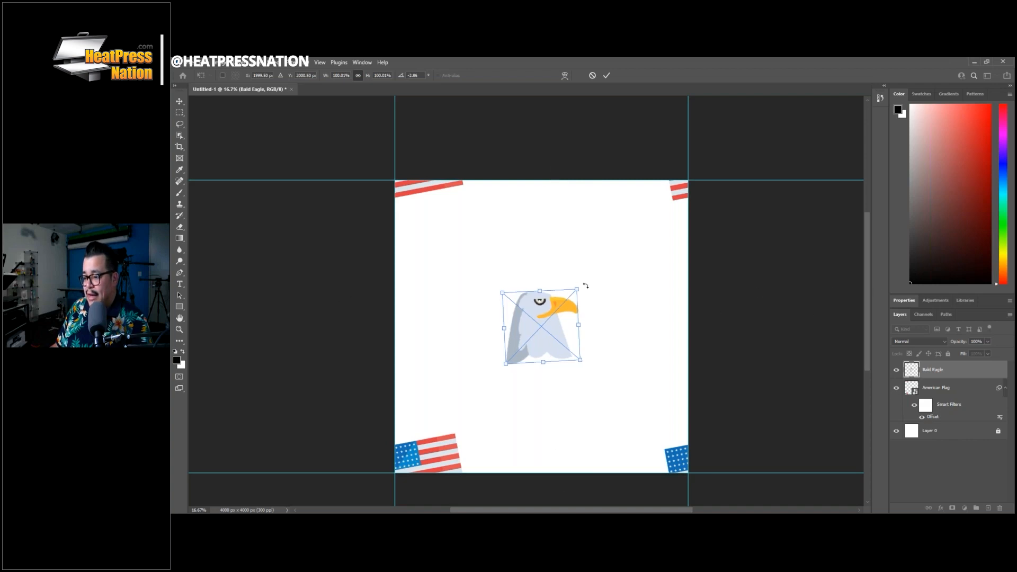
pyautogui.press('Escape')
# Rasterize the Bald Eagle layer, and transform the eagle to about 116% size, rotated about 27 degrees counterclockwise.
pyautogui.rightClick(965, 372)
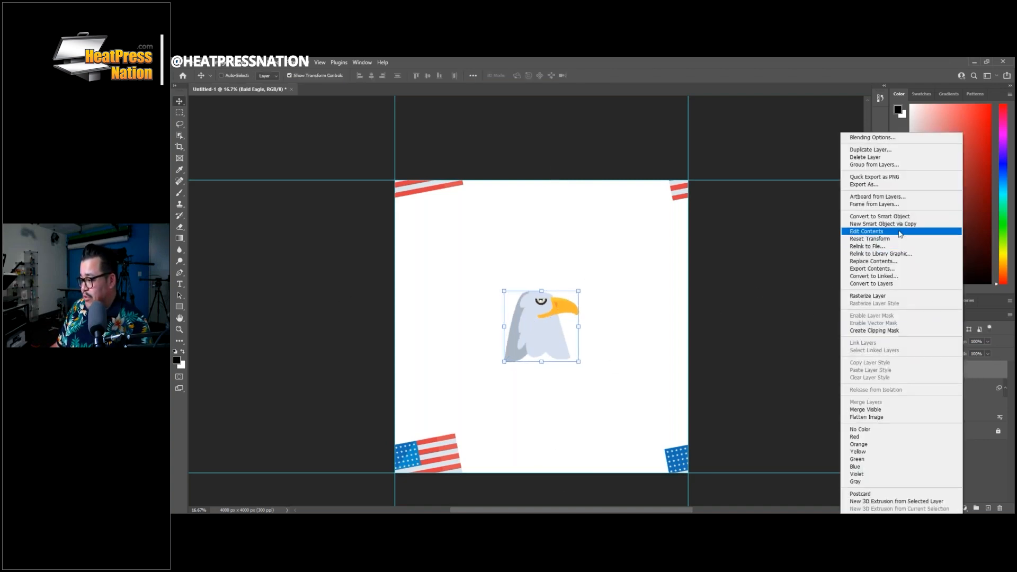
pyautogui.click(888, 296)
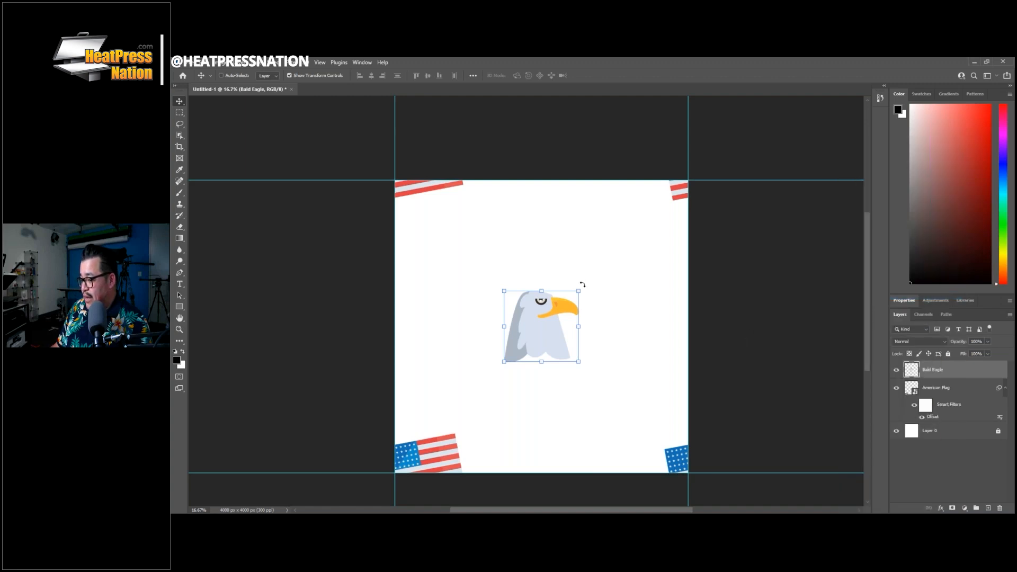
pyautogui.moveTo(580, 290); pyautogui.dragTo(574, 244)
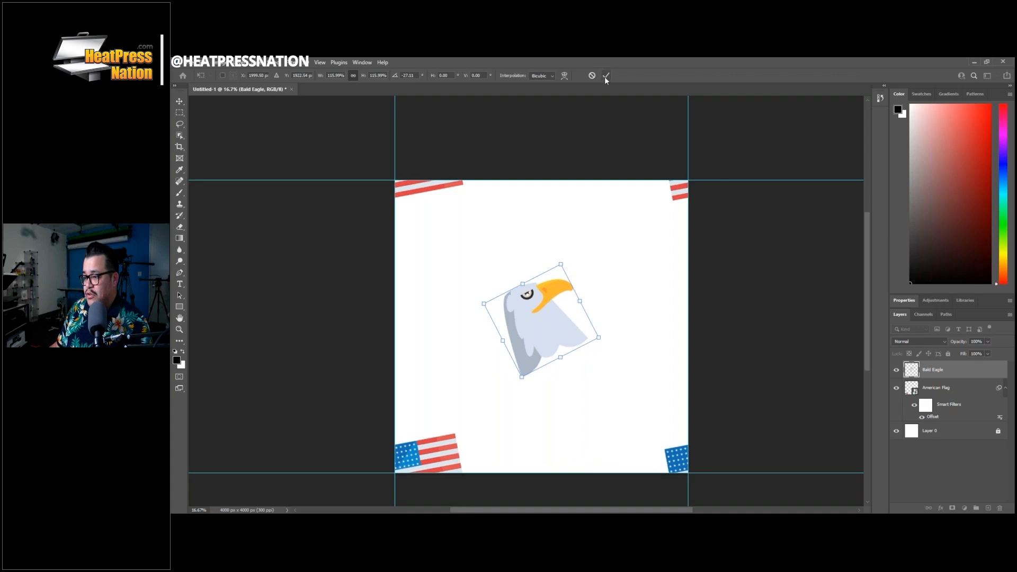
pyautogui.click(606, 75)
# Reapply the last Offset filter to the Bald Eagle layer and move the wrapped eagle slightly right.
pyautogui.click(293, 62)
pyautogui.click(298, 72)
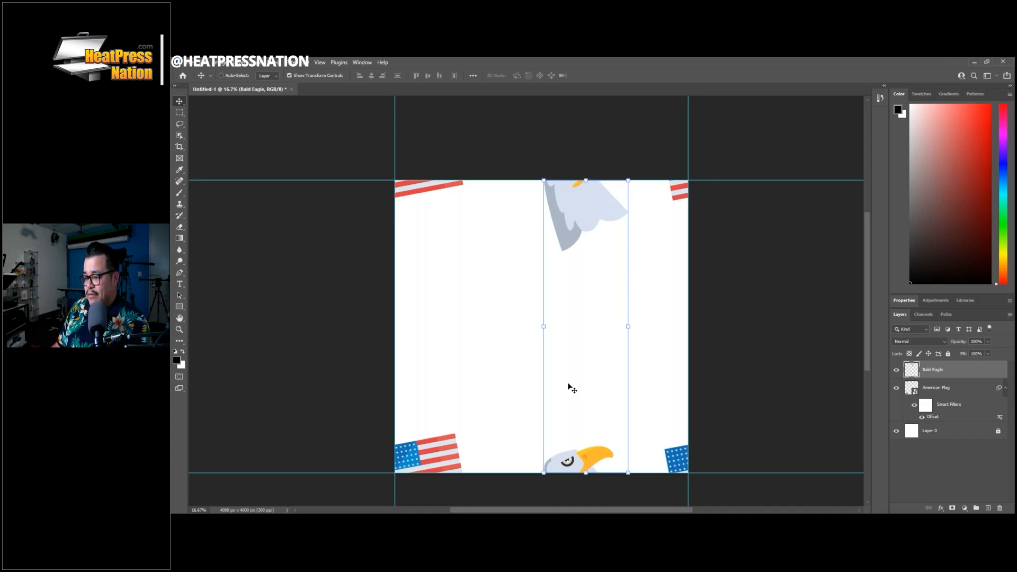
pyautogui.moveTo(586, 220)
pyautogui.mouseDown()
pyautogui.moveTo(551, 218)
pyautogui.moveTo(599, 219)
pyautogui.mouseUp()
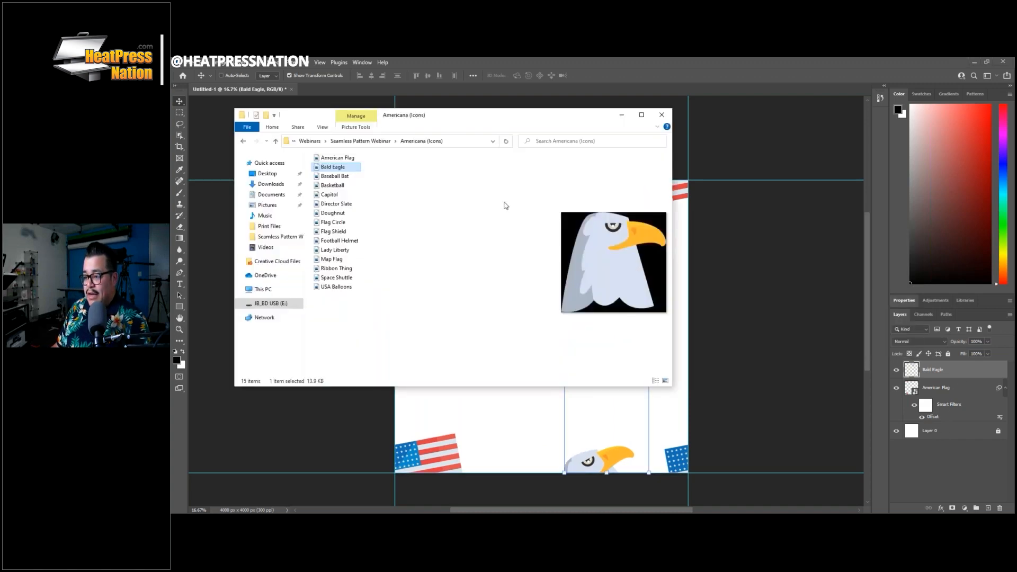
# Place the Baseball Bat image from the Americana folder, scale it to about 66%, and rasterize its layer.
pyautogui.hotkey('alt', 'Tab')
pyautogui.click(333, 178)
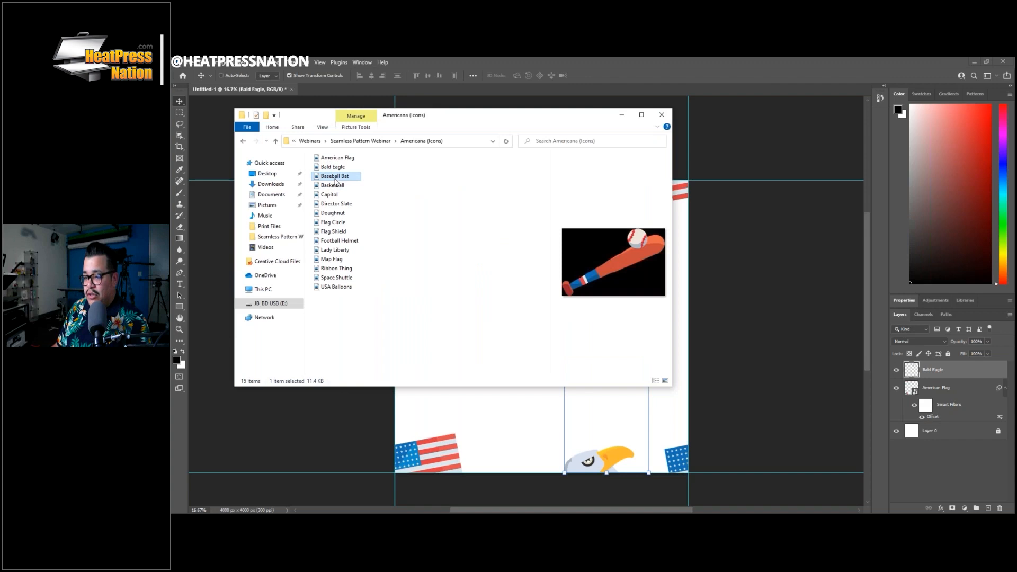
pyautogui.moveTo(335, 181); pyautogui.dragTo(477, 418)
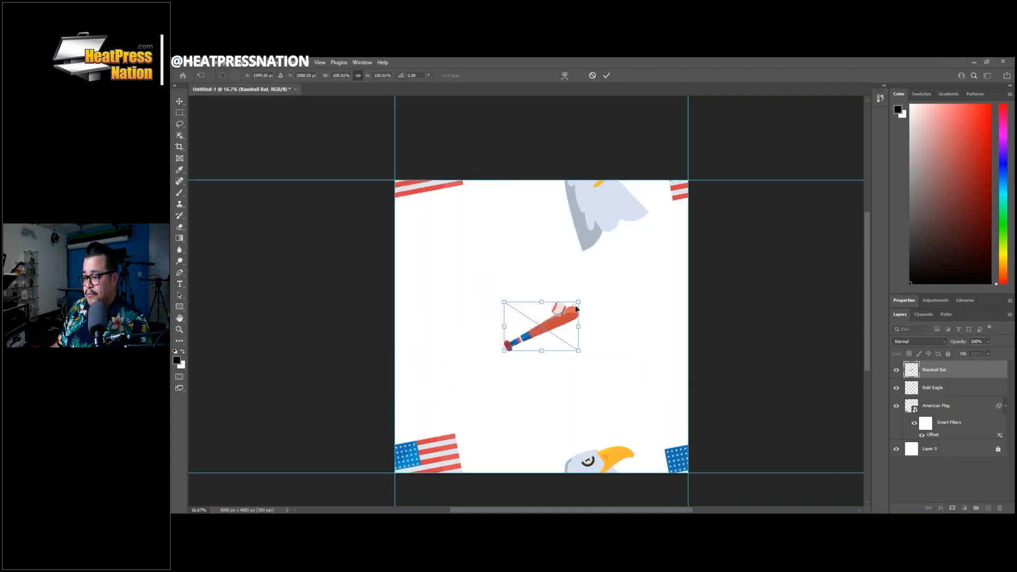
pyautogui.moveTo(592, 292); pyautogui.dragTo(627, 270)
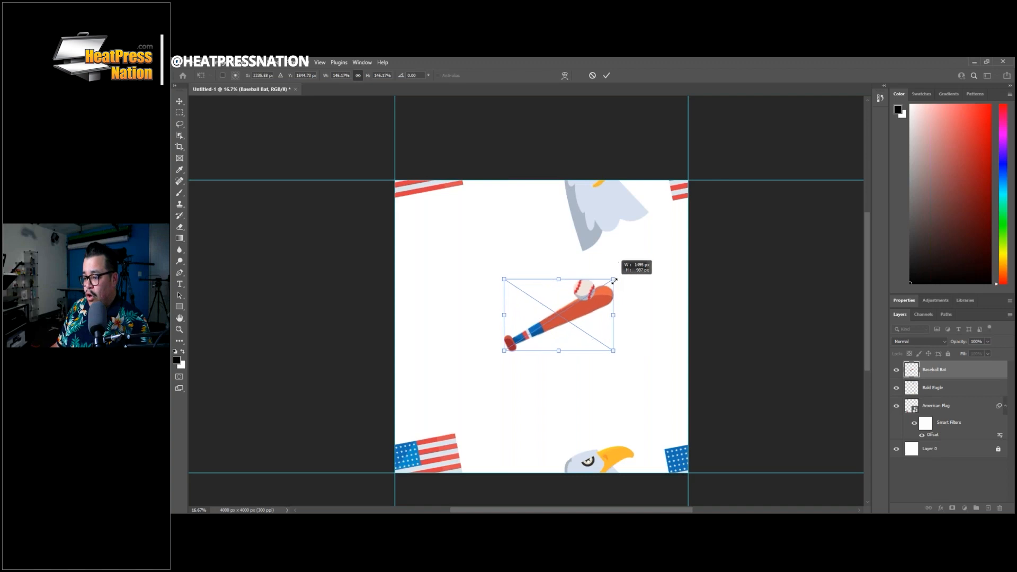
pyautogui.click(608, 76)
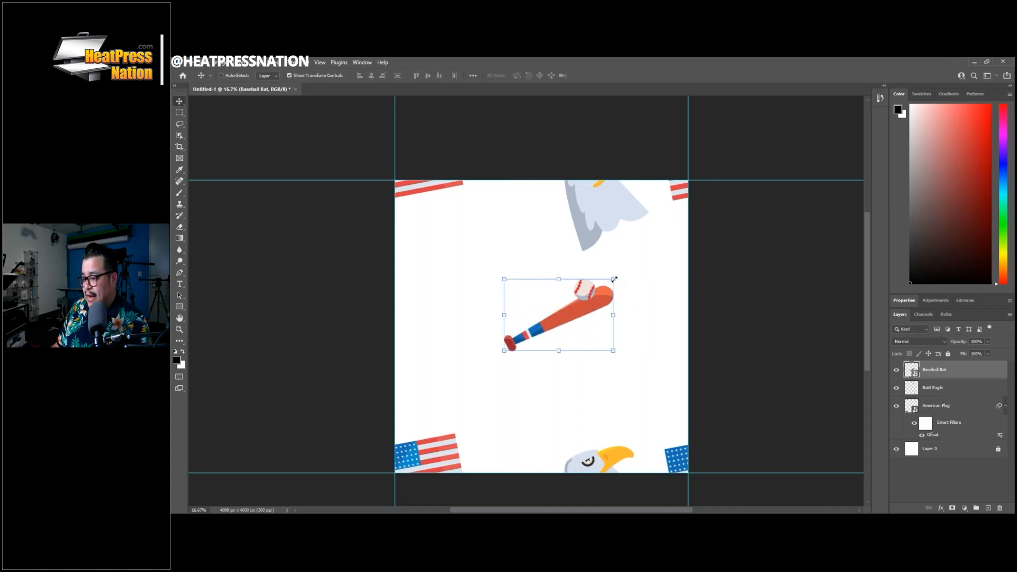
pyautogui.moveTo(614, 278); pyautogui.dragTo(554, 318)
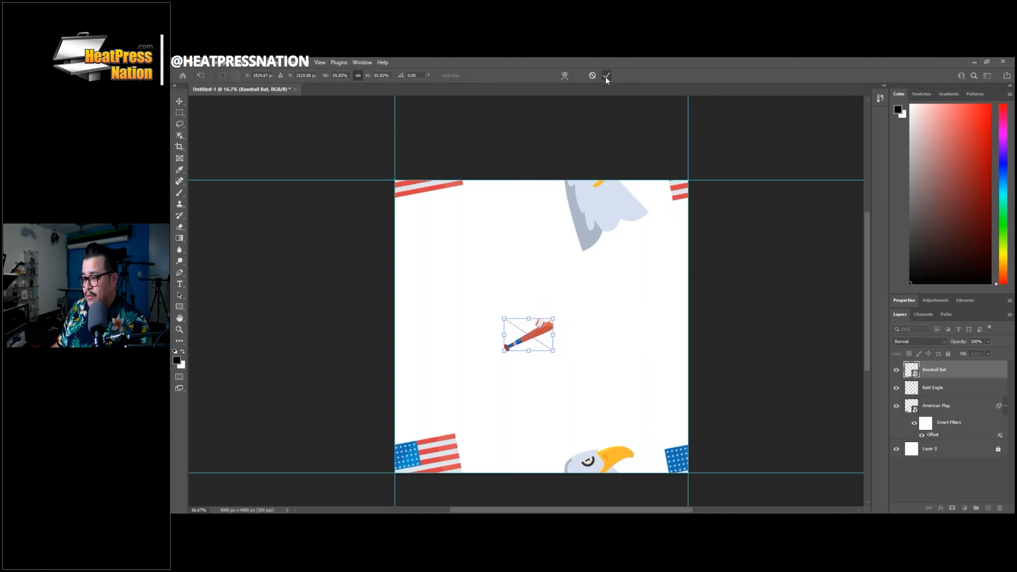
pyautogui.click(607, 76)
pyautogui.rightClick(949, 370)
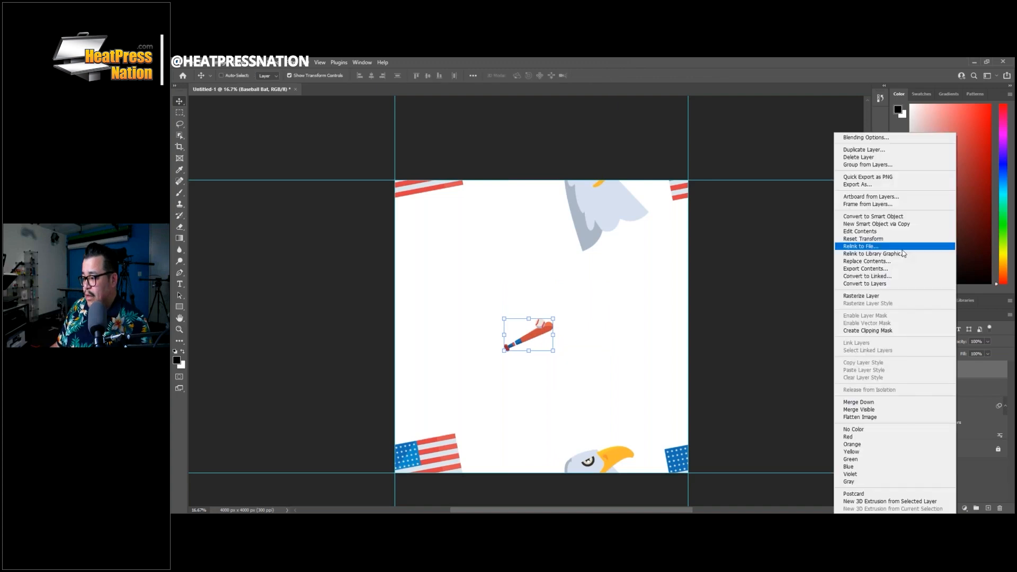
pyautogui.click(899, 296)
# Offset the Baseball Bat layer across the side edges with vertical -137 and wrap-around, and move the wrapped bat down toward the flag.
pyautogui.click(278, 66)
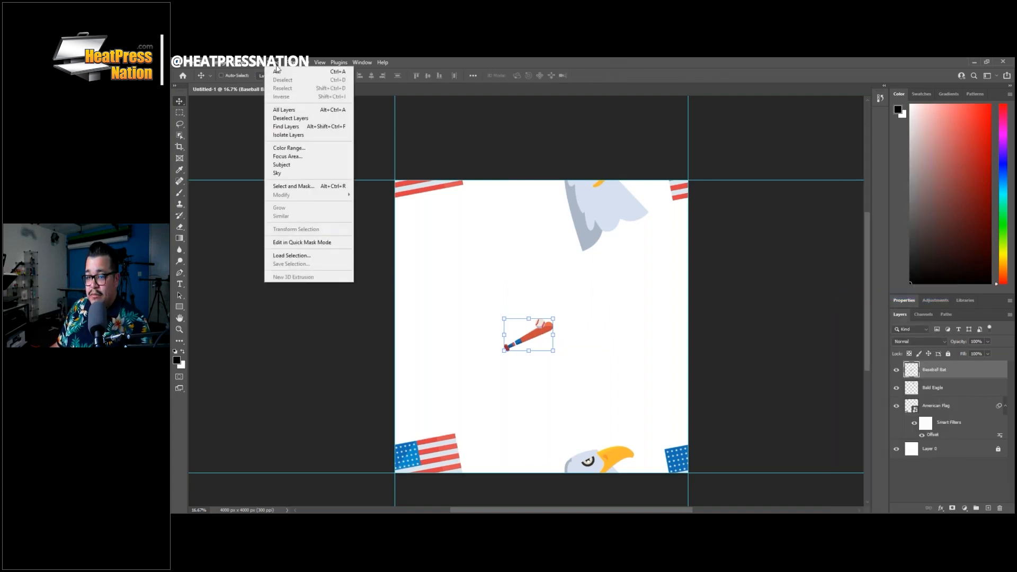
pyautogui.moveTo(293, 66)
pyautogui.moveTo(332, 251)
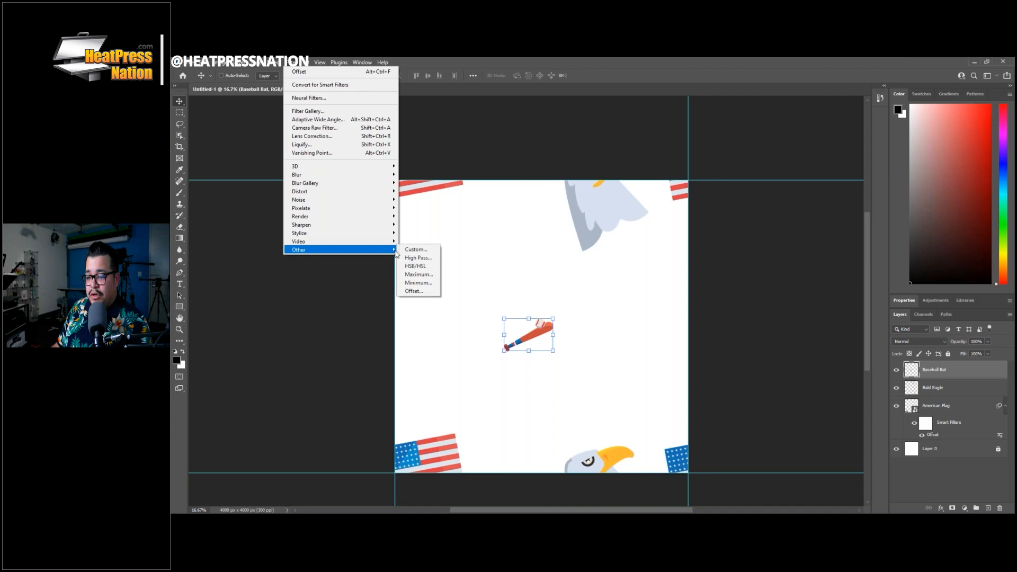
pyautogui.click(419, 292)
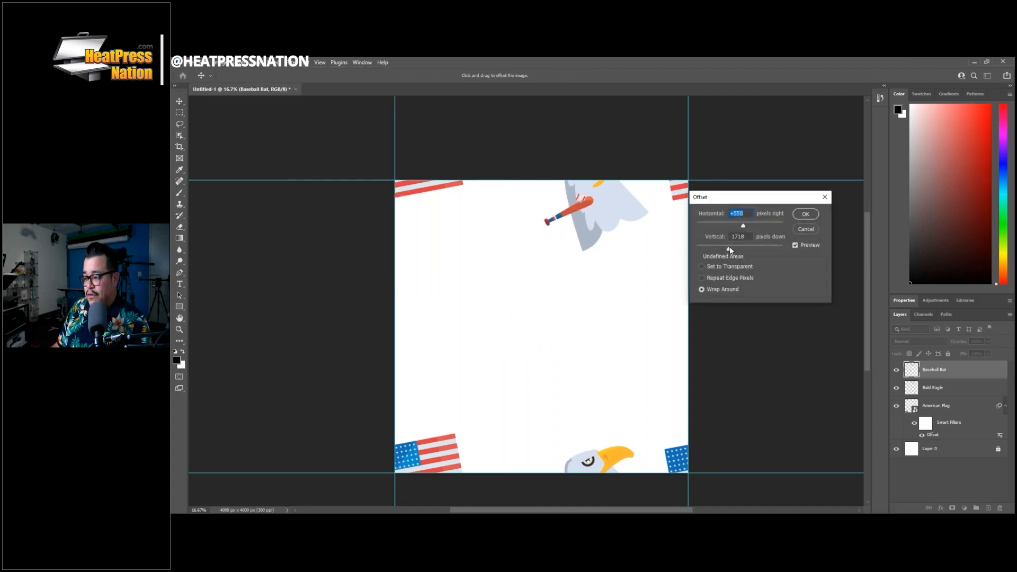
pyautogui.moveTo(729, 248); pyautogui.dragTo(755, 228)
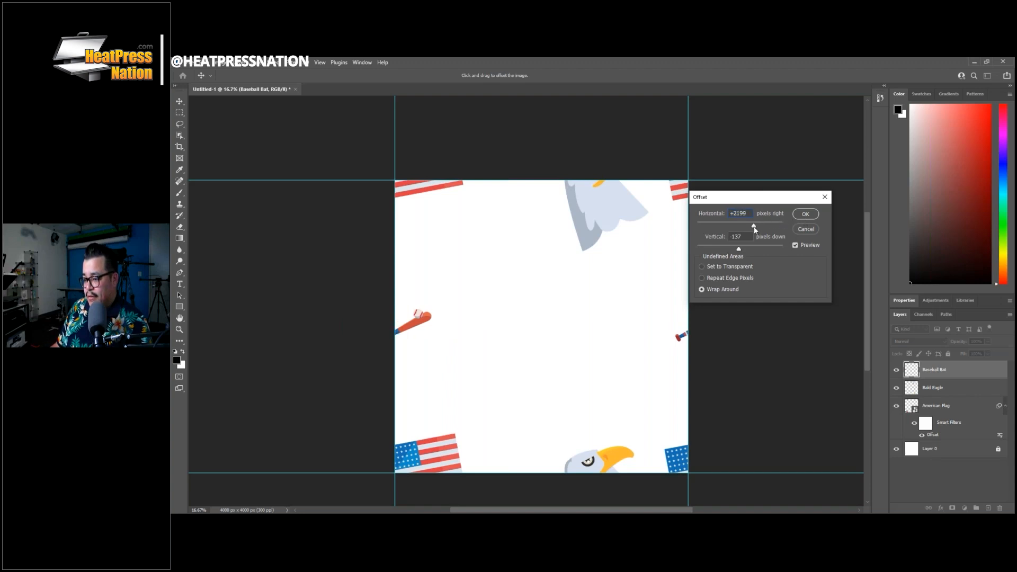
pyautogui.moveTo(754, 227); pyautogui.dragTo(753, 227)
pyautogui.click(802, 215)
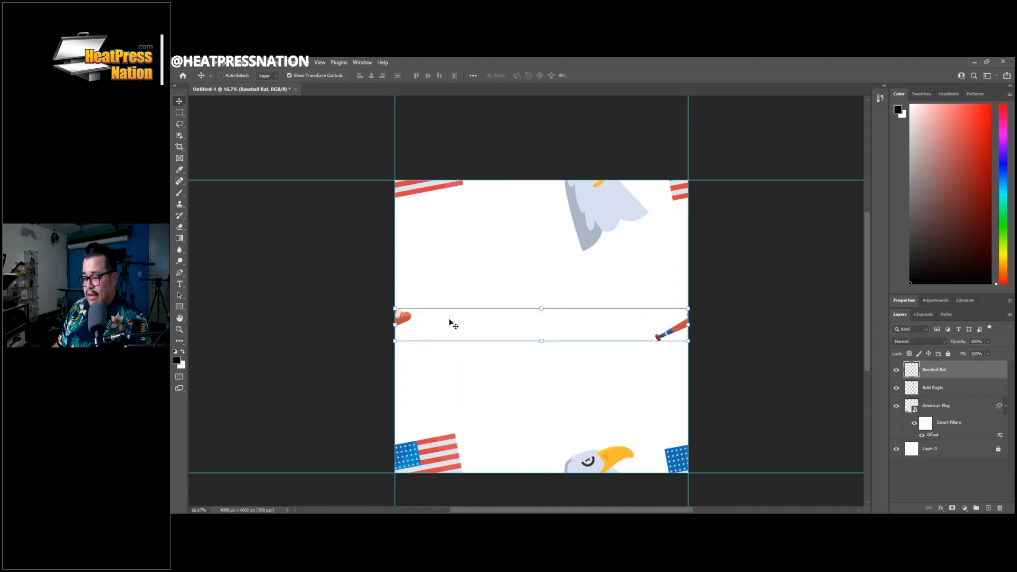
pyautogui.moveTo(453, 325); pyautogui.dragTo(453, 374)
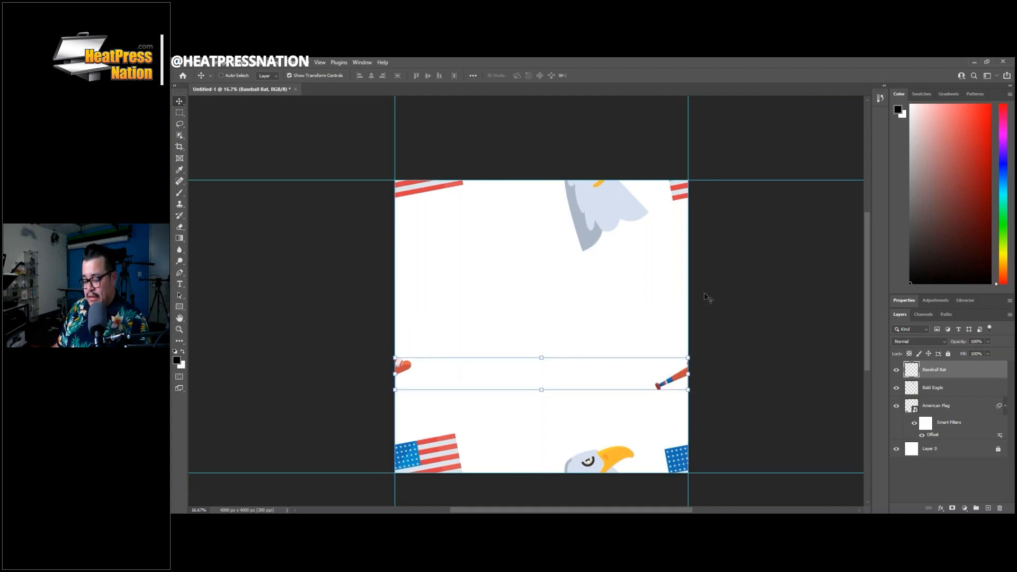
# Place the Basketball image scaled to about 50% near the canvas's left edge, below the upper flag piece.
pyautogui.hotkey('alt', 'Tab')
pyautogui.moveTo(333, 184); pyautogui.dragTo(499, 427)
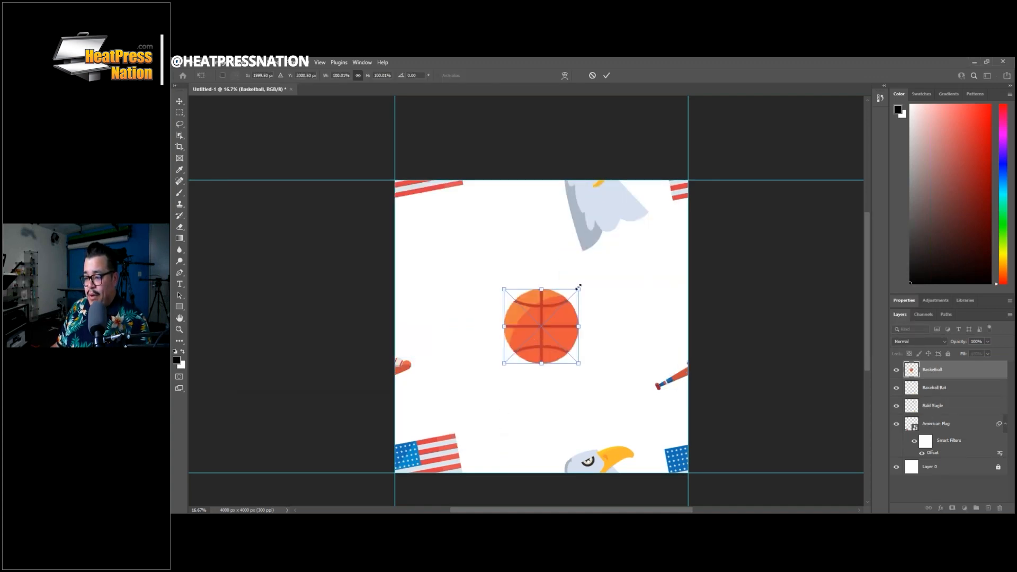
pyautogui.moveTo(578, 288); pyautogui.dragTo(419, 249)
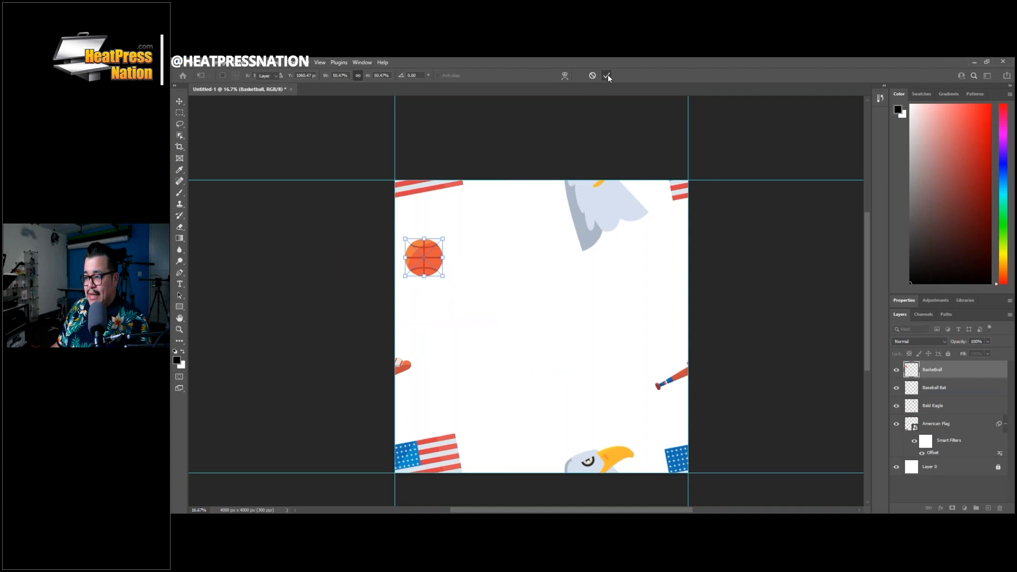
pyautogui.click(608, 76)
# Place the Capitol image in the lower middle of the canvas, rotated about 25 degrees clockwise and scaled to about 121%.
pyautogui.hotkey('alt', 'Tab')
pyautogui.click(330, 195)
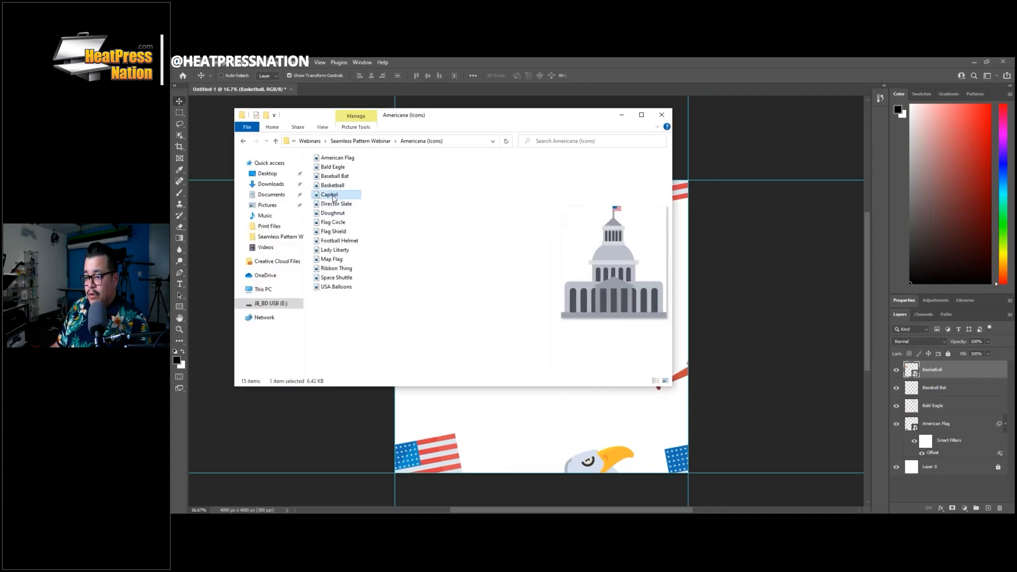
pyautogui.moveTo(333, 196); pyautogui.dragTo(522, 393)
pyautogui.moveTo(561, 342); pyautogui.dragTo(568, 373)
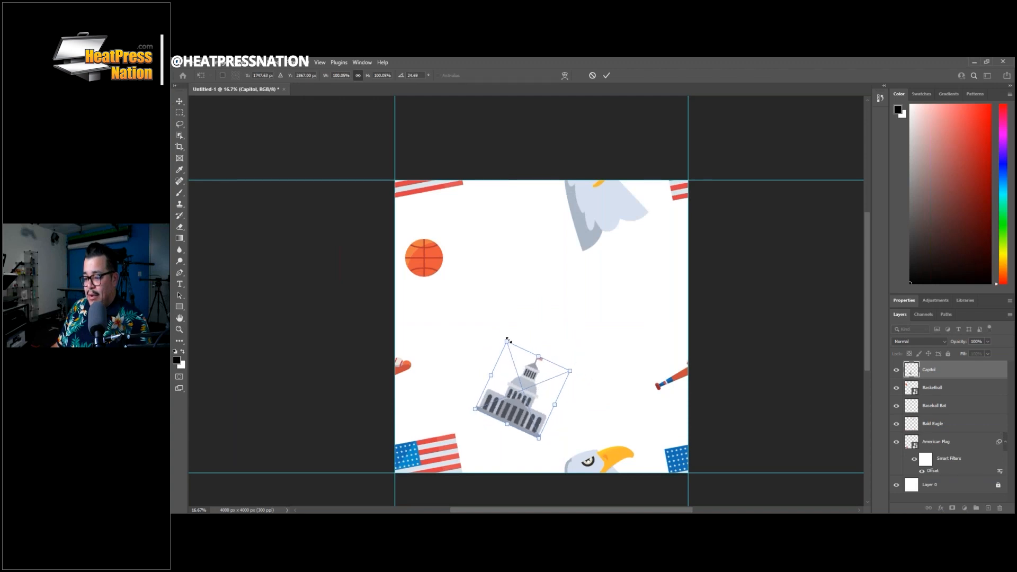
pyautogui.moveTo(507, 340); pyautogui.dragTo(501, 320)
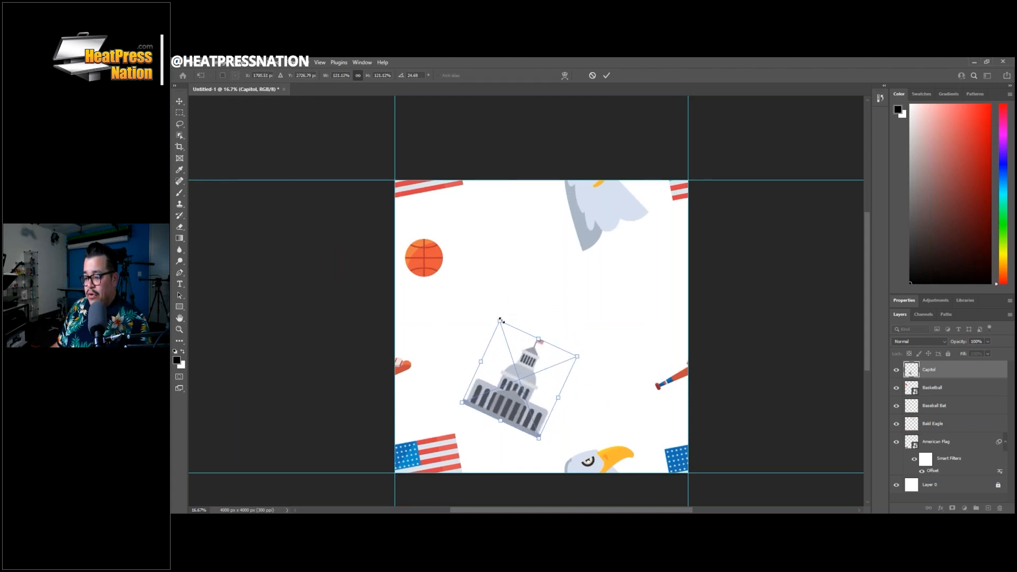
pyautogui.click(607, 75)
# Place the Director Slate image below and right of the eagle's neck, scaled to about 43% and rotated about 16 degrees counterclockwise.
pyautogui.hotkey('alt', 'Tab')
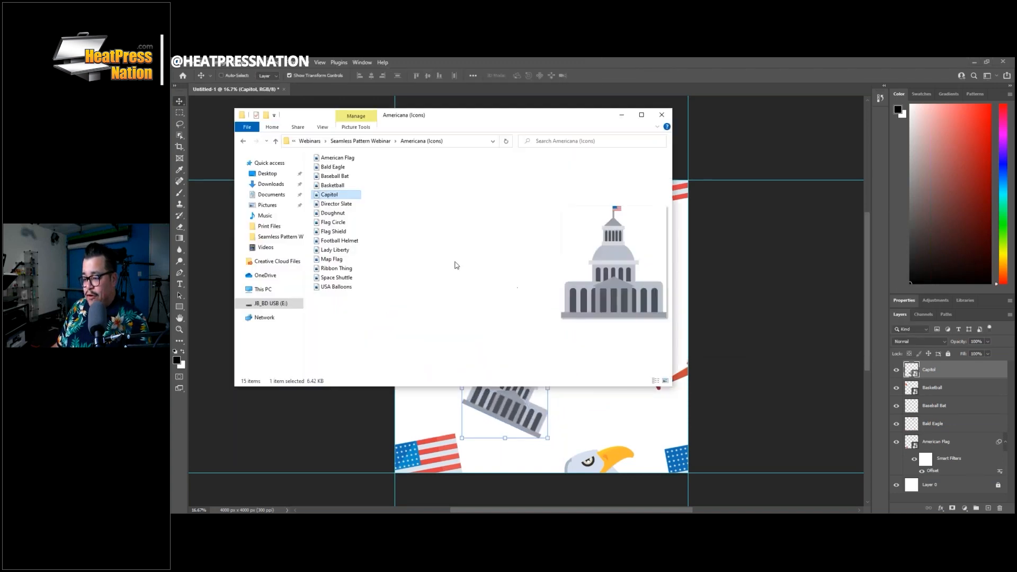
pyautogui.click(342, 206)
pyautogui.moveTo(342, 206); pyautogui.dragTo(577, 371)
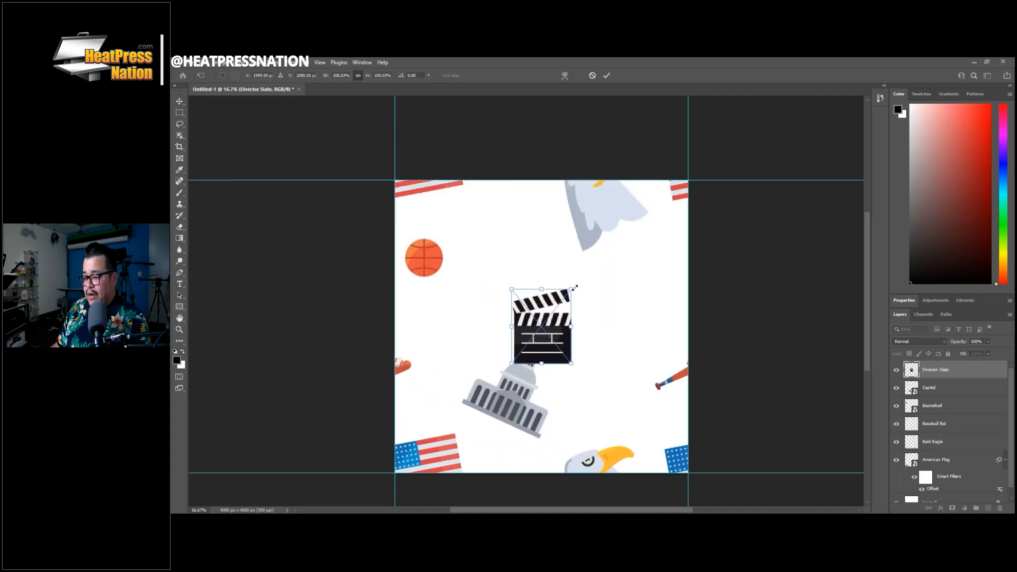
pyautogui.moveTo(575, 288); pyautogui.dragTo(644, 157)
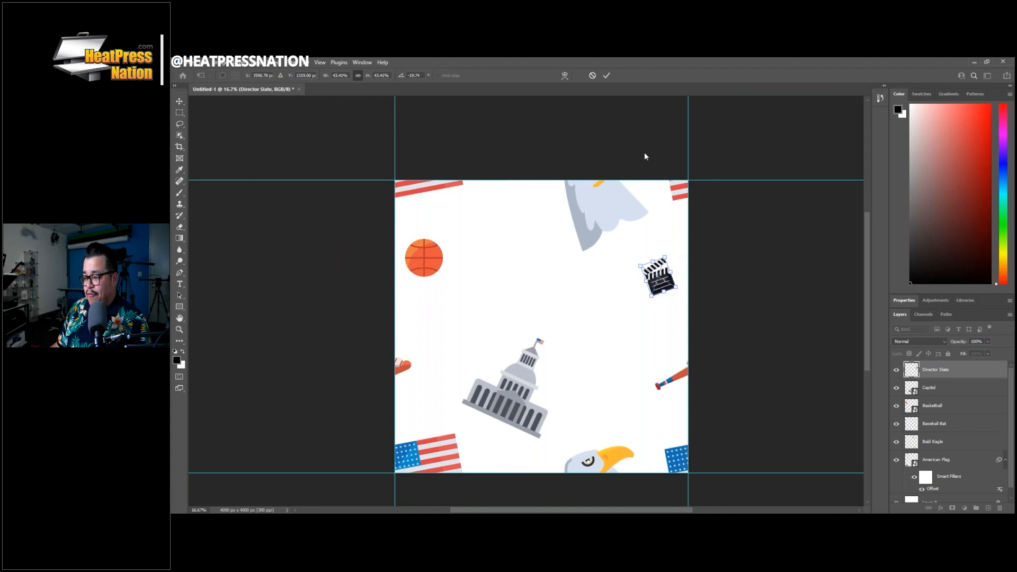
pyautogui.click(608, 75)
# Place the Doughnut image at about 51% size, just above the eagle's head and left of the bat handle.
pyautogui.hotkey('alt', 'Tab')
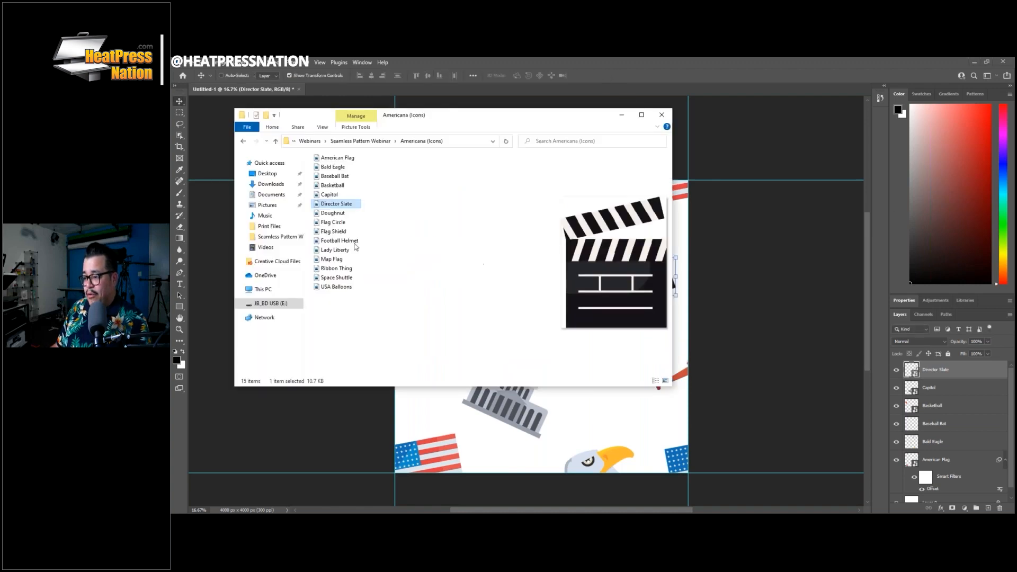
pyautogui.click(326, 213)
pyautogui.moveTo(335, 217); pyautogui.dragTo(632, 403)
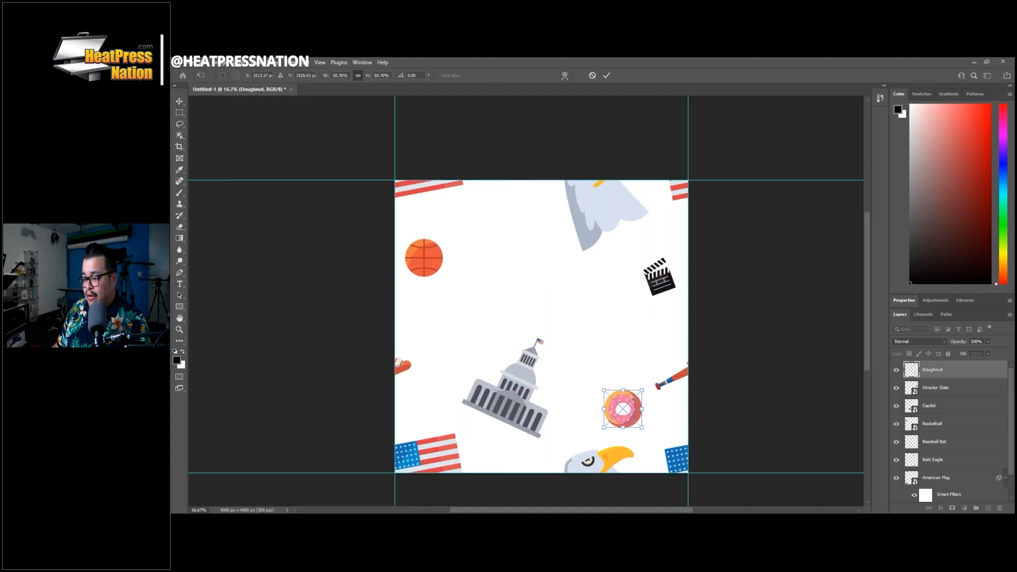
pyautogui.hotkey('alt', 'Tab')
pyautogui.click(336, 224)
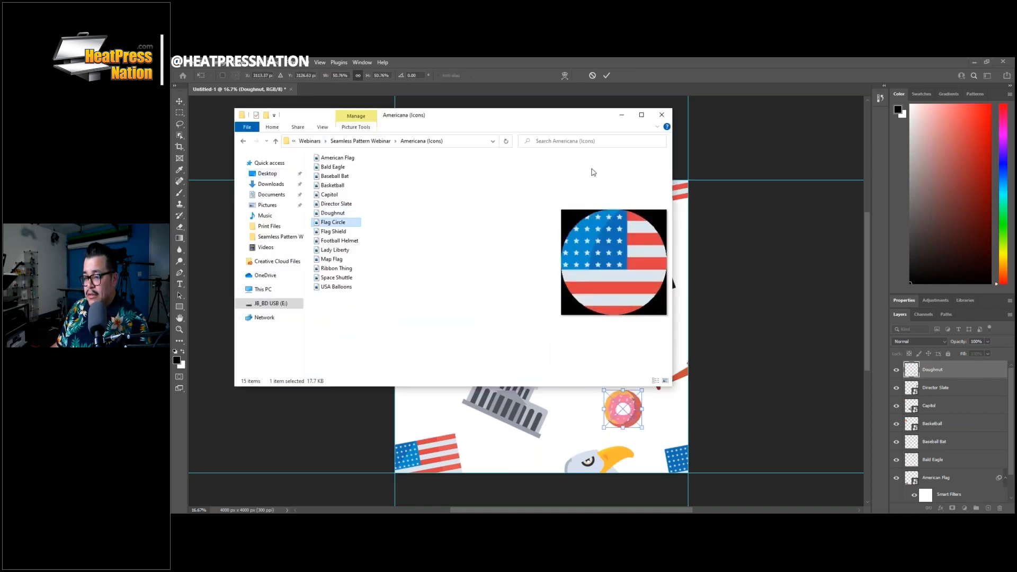
pyautogui.click(607, 78)
pyautogui.click(608, 75)
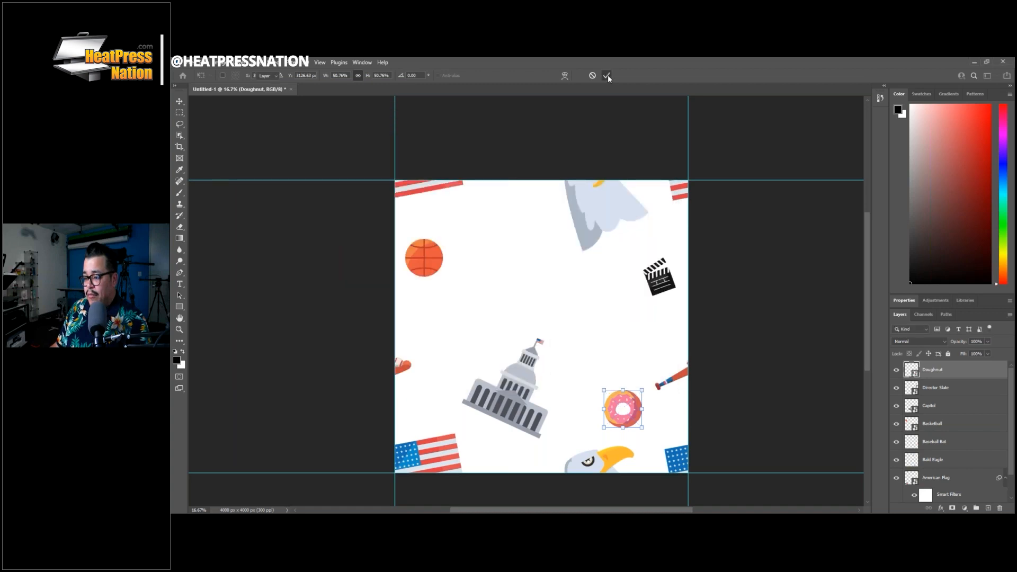
# Place the Flag Circle image at about 65% size, up and left of the Capitol.
pyautogui.hotkey('alt', 'Tab')
pyautogui.moveTo(339, 225); pyautogui.dragTo(550, 339)
pyautogui.moveTo(582, 290); pyautogui.dragTo(473, 340)
# Place the Flag Shield image below the eagle's neck, scaled to about 120% and rotated 12 degrees counterclockwise.
pyautogui.hotkey('alt', 'Tab')
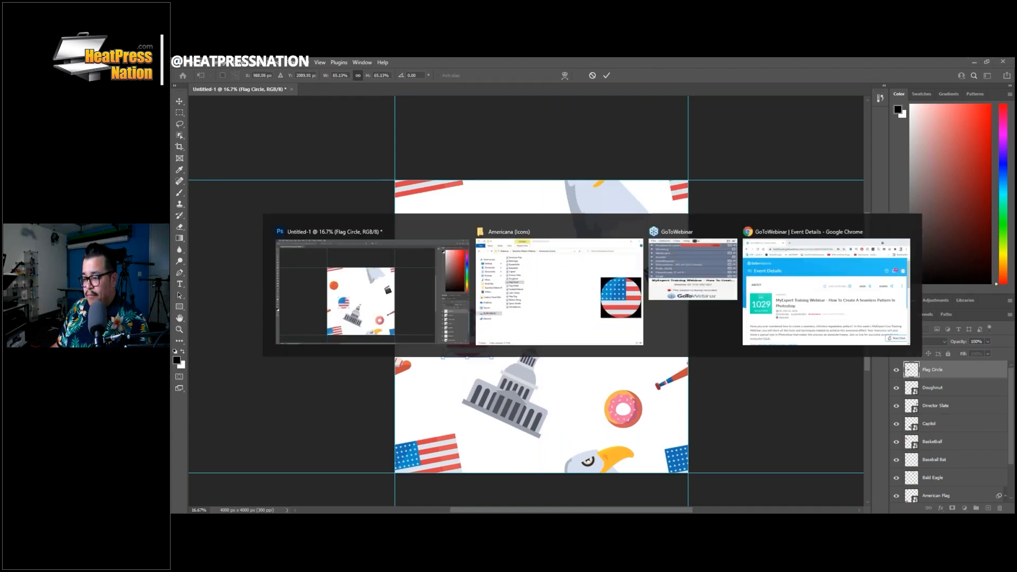
pyautogui.click(338, 232)
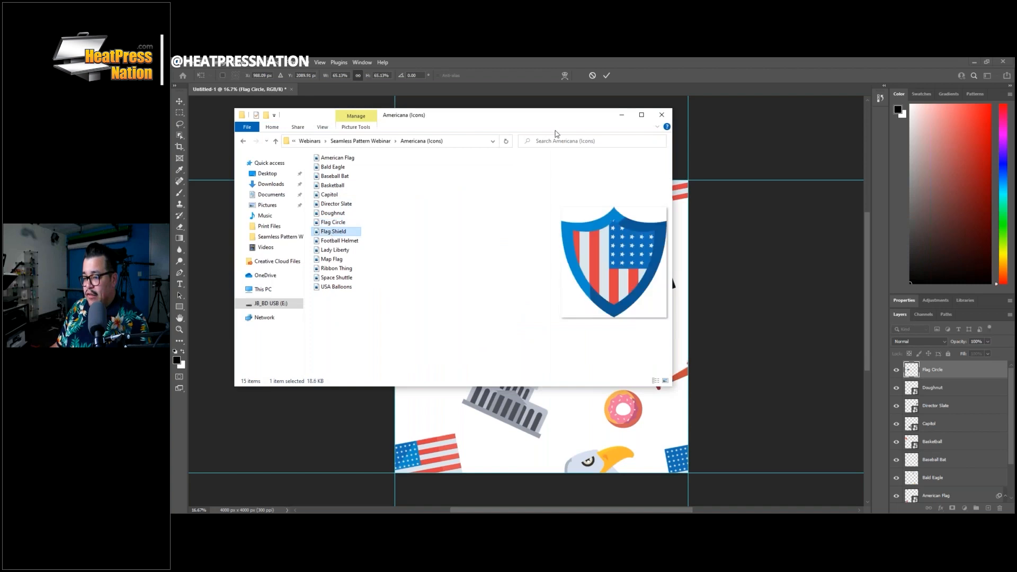
pyautogui.moveTo(342, 234); pyautogui.dragTo(530, 424)
pyautogui.moveTo(538, 339); pyautogui.dragTo(570, 283)
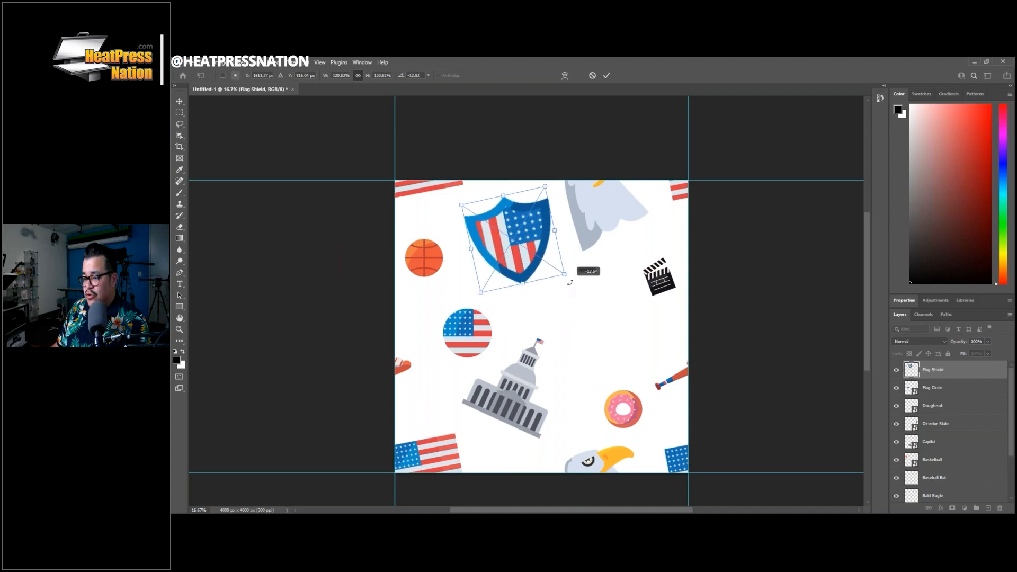
pyautogui.moveTo(510, 234); pyautogui.dragTo(602, 313)
pyautogui.click(606, 75)
# Place the Football Helmet image at about 64% size along the canvas's upper edge, between the flag piece and the eagle.
pyautogui.hotkey('alt', 'Tab')
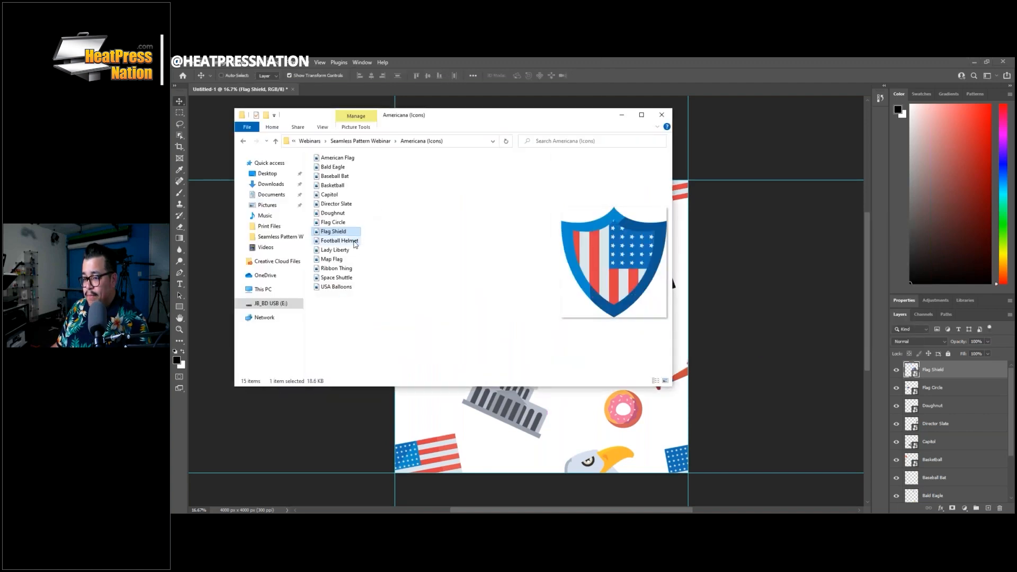
pyautogui.moveTo(355, 241); pyautogui.dragTo(472, 423)
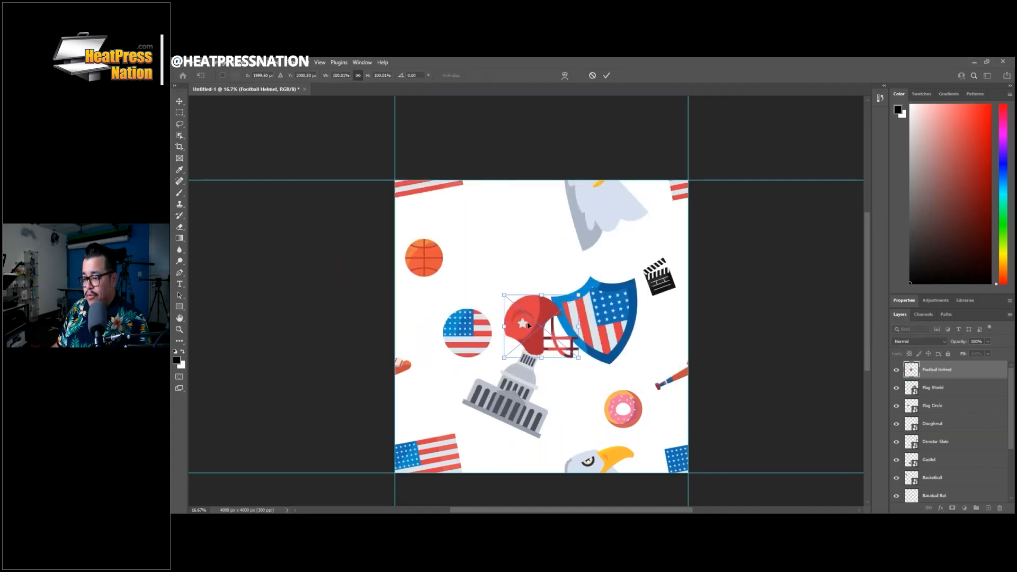
pyautogui.moveTo(526, 322); pyautogui.dragTo(507, 235)
pyautogui.moveTo(554, 212); pyautogui.dragTo(519, 203)
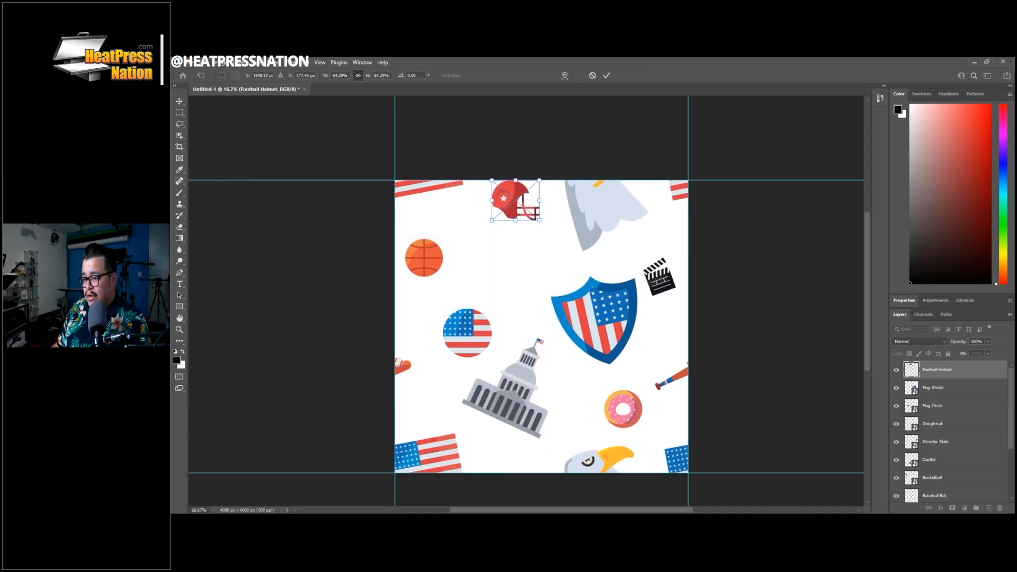
pyautogui.click(607, 76)
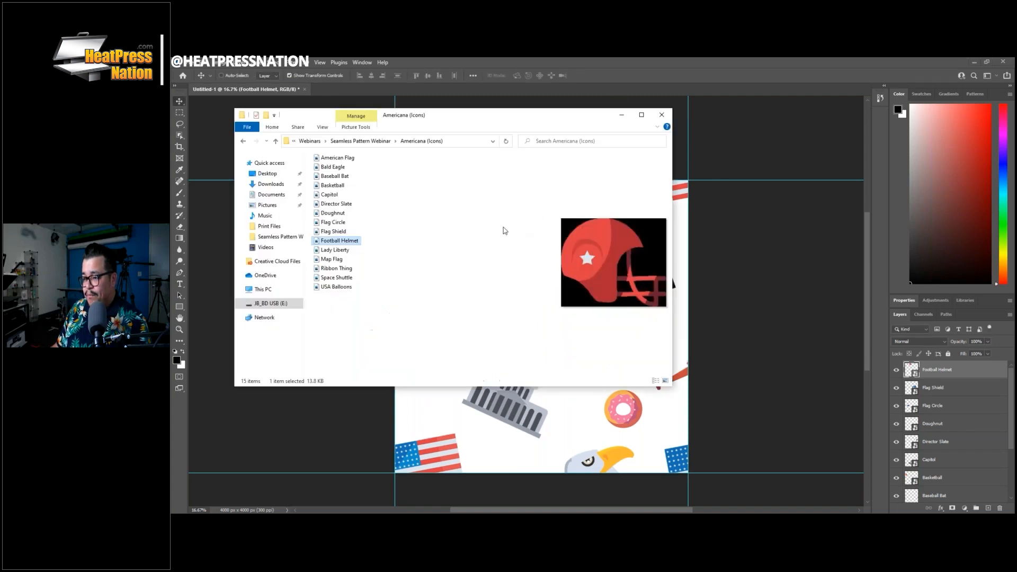
# Place the Lady Liberty image at about 168% size between the Flag Circle and the Flag Shield, below the helmet.
pyautogui.hotkey('alt', 'Tab')
pyautogui.click(335, 251)
pyautogui.moveTo(335, 251); pyautogui.dragTo(512, 412)
pyautogui.moveTo(535, 335); pyautogui.dragTo(523, 297)
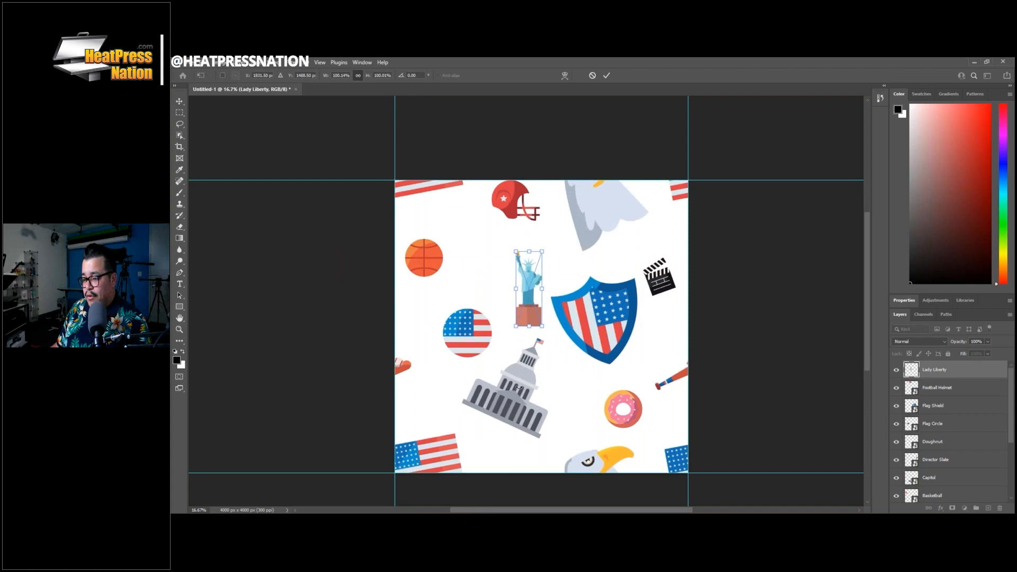
pyautogui.moveTo(546, 249); pyautogui.dragTo(533, 282)
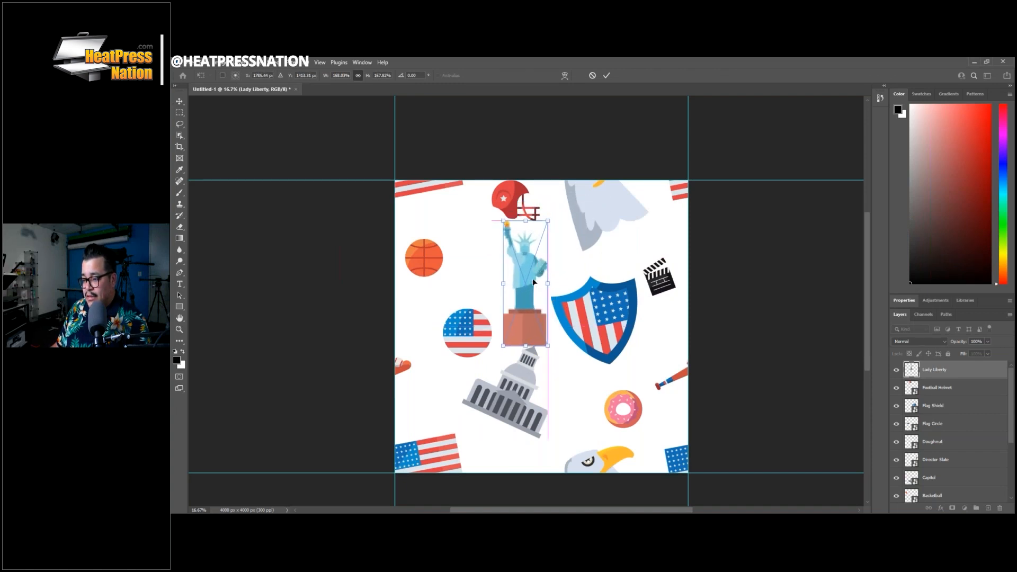
pyautogui.click(608, 75)
# Move the Capitol slightly down and right, clear of Lady Liberty's pedestal, and select the Lady Liberty layer.
pyautogui.click(509, 393)
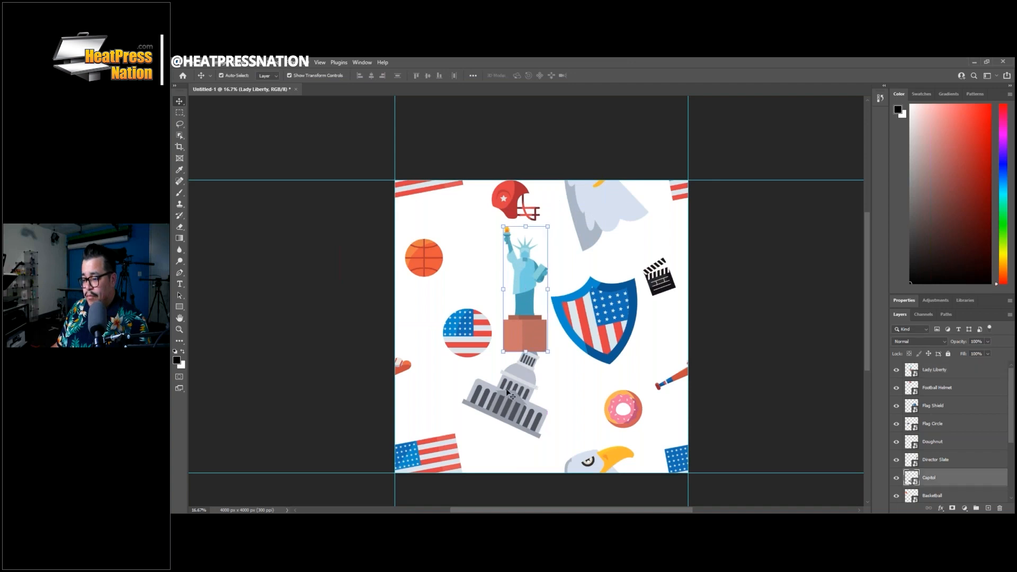
pyautogui.moveTo(509, 394); pyautogui.dragTo(525, 415)
pyautogui.keyDown('ctrl'); pyautogui.click(527, 265); pyautogui.keyUp('ctrl')
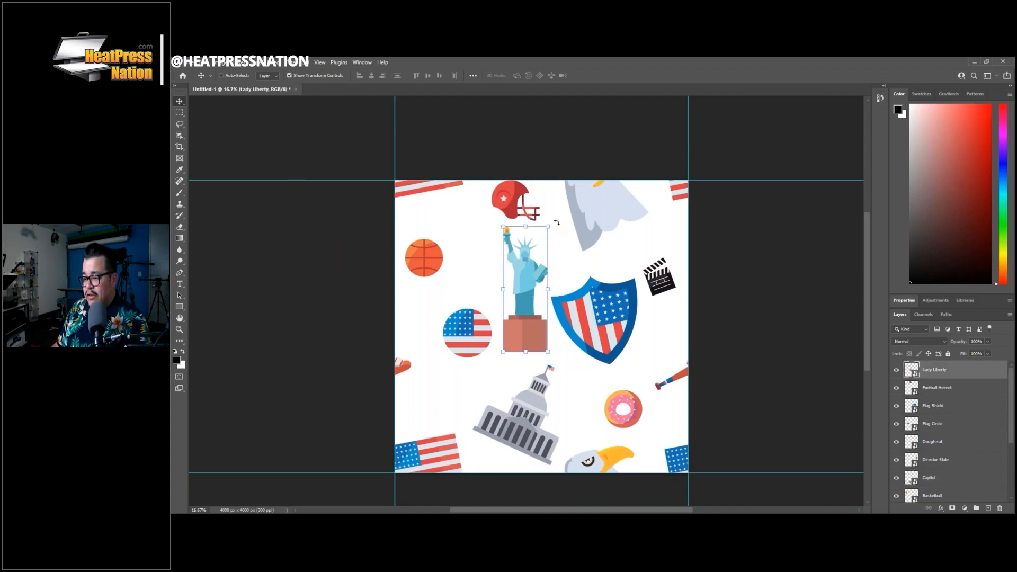
# Rotate Lady Liberty about 9 degrees clockwise and nudge it slightly down and right.
pyautogui.moveTo(556, 223); pyautogui.dragTo(567, 228)
pyautogui.moveTo(536, 266); pyautogui.dragTo(539, 274)
pyautogui.click(608, 75)
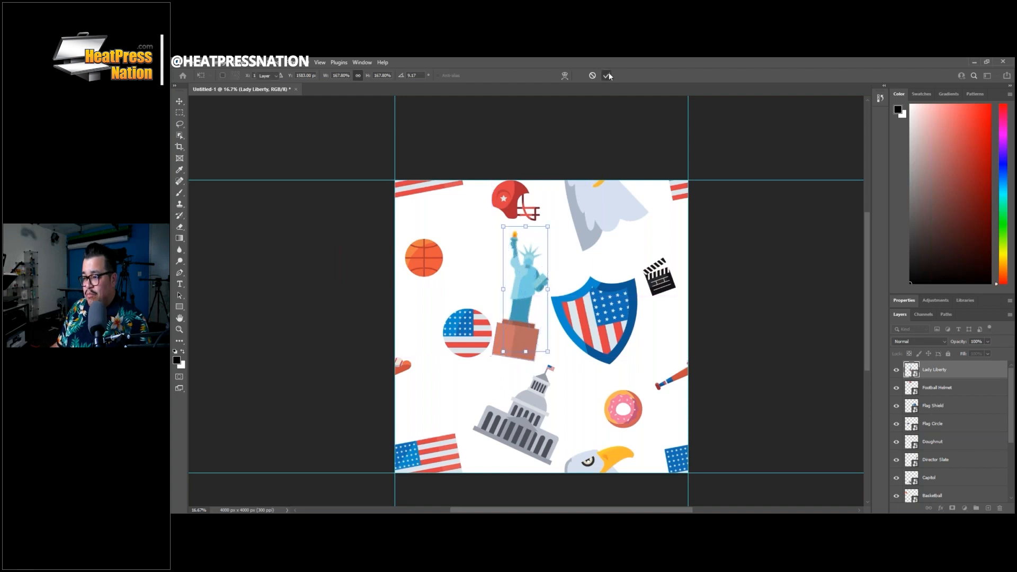
# Move the Basketball and the Flag Circle upward, leaving the Flag Circle beside Lady Liberty's torso.
pyautogui.moveTo(460, 342); pyautogui.dragTo(449, 311)
pyautogui.moveTo(427, 260); pyautogui.dragTo(424, 231)
pyautogui.keyDown('ctrl'); pyautogui.click(427, 250); pyautogui.keyUp('ctrl')
pyautogui.keyDown('ctrl'); pyautogui.click(462, 295); pyautogui.keyUp('ctrl')
pyautogui.moveTo(462, 295); pyautogui.dragTo(463, 281)
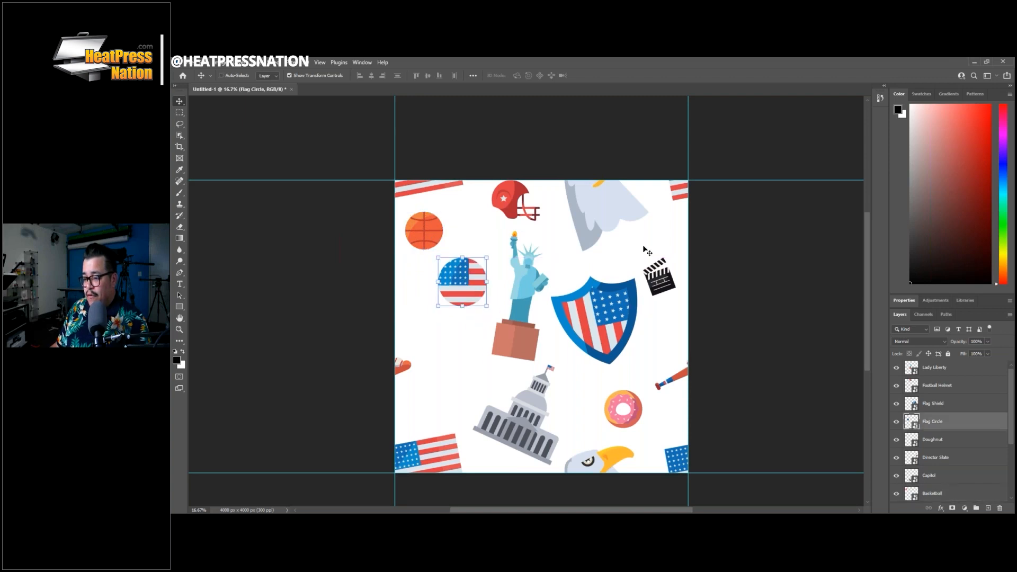
# Place the Space Shuttle image below the Flag Circle, scaled to about 121% and tilted counterclockwise, beside the Capitol.
pyautogui.hotkey('alt', 'Tab')
pyautogui.click(340, 260)
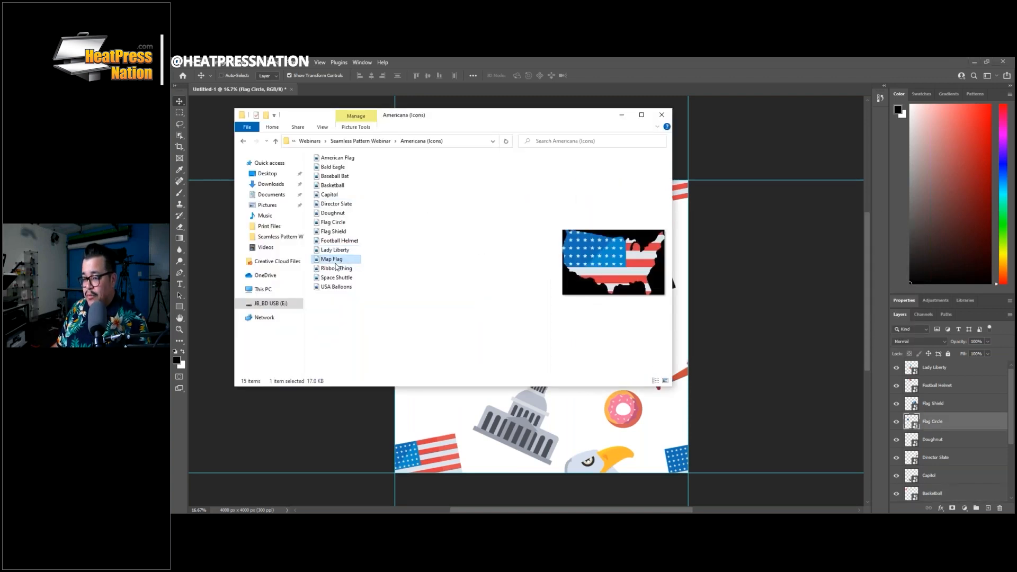
pyautogui.click(336, 268)
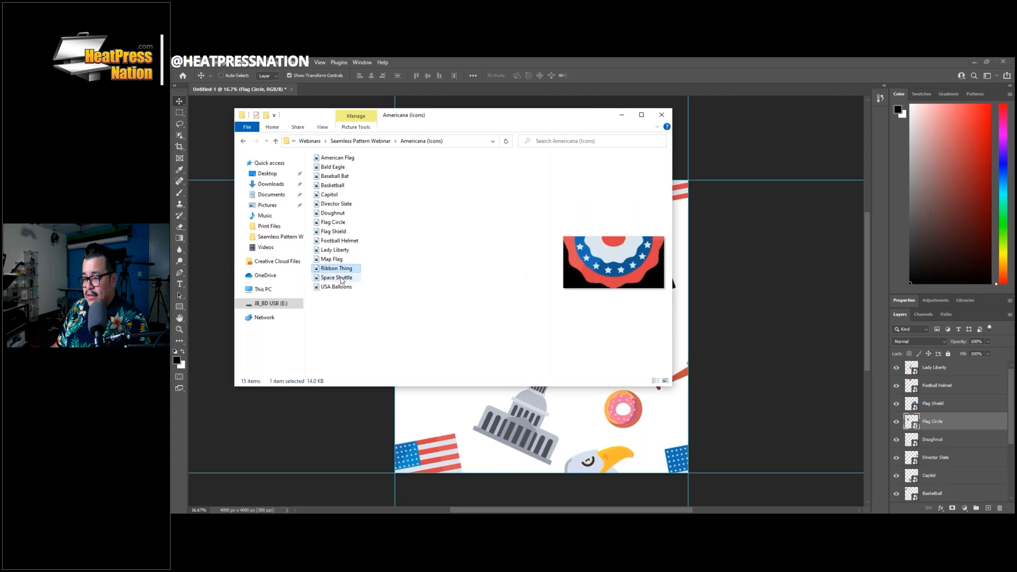
pyautogui.click(337, 280)
pyautogui.moveTo(455, 401); pyautogui.dragTo(463, 281)
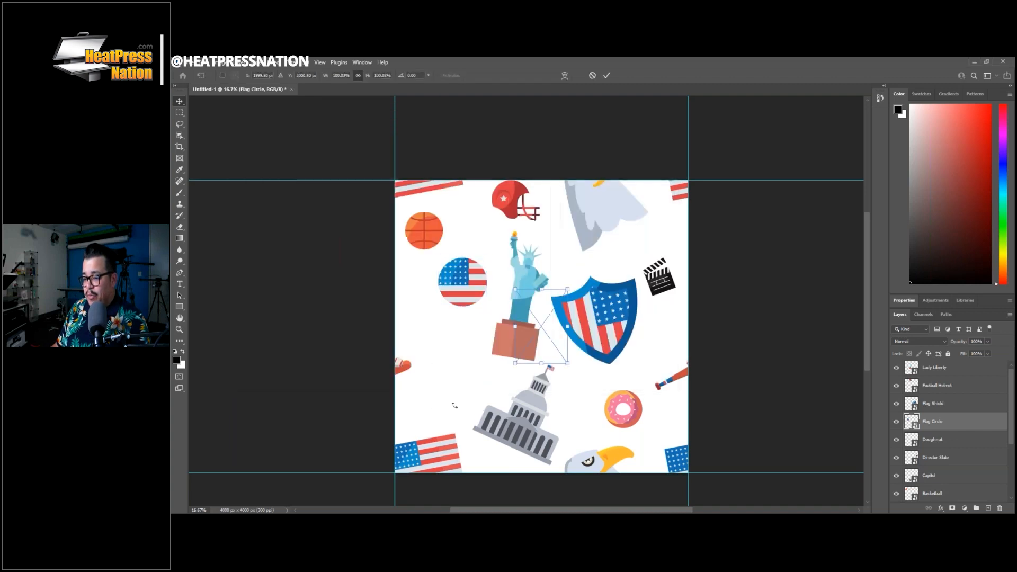
pyautogui.moveTo(553, 351); pyautogui.dragTo(458, 386)
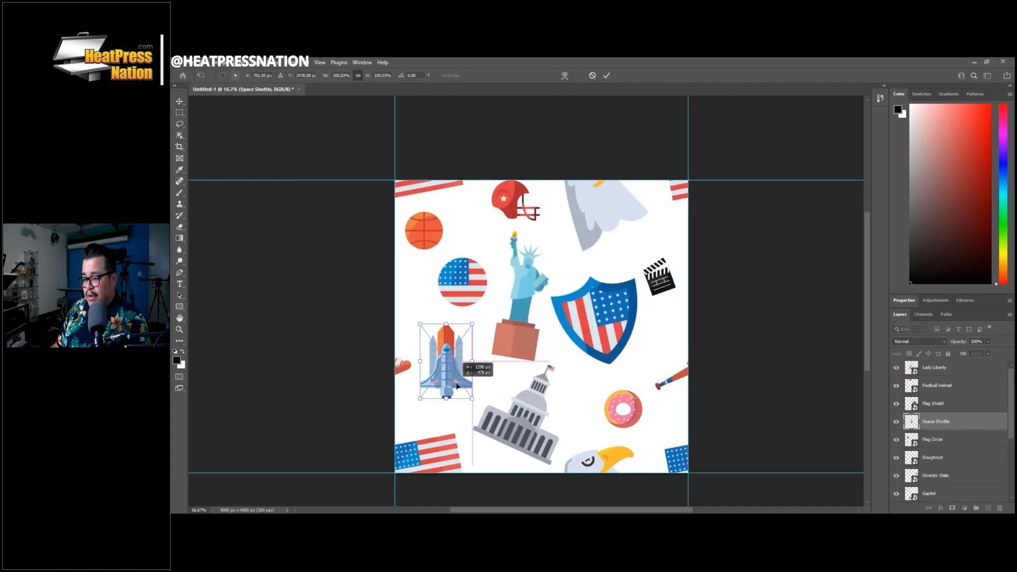
pyautogui.moveTo(479, 315); pyautogui.dragTo(466, 300)
pyautogui.moveTo(450, 348); pyautogui.dragTo(450, 360)
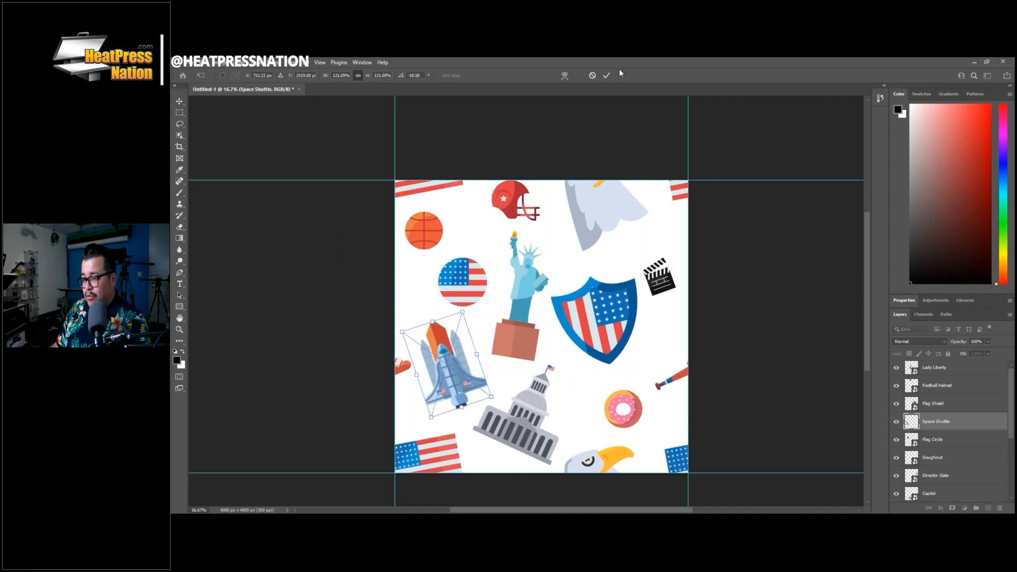
pyautogui.click(606, 76)
# Move the Flag Shield down, the Doughnut down and right, and the Director Slate up to open space below the eagle's neck.
pyautogui.moveTo(603, 328); pyautogui.dragTo(617, 348)
pyautogui.moveTo(617, 424); pyautogui.dragTo(633, 439)
pyautogui.moveTo(621, 339); pyautogui.dragTo(613, 355)
pyautogui.moveTo(662, 296)
pyautogui.mouseDown()
pyautogui.moveTo(660, 269)
pyautogui.moveTo(668, 276)
pyautogui.mouseUp()
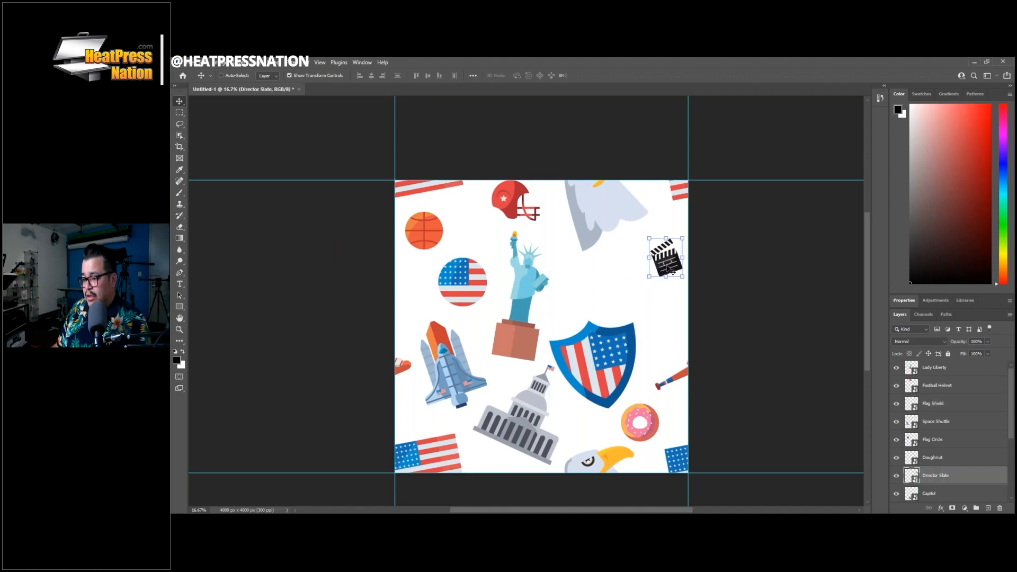
# Place the USA Balloons image at about 75% size, tilted slightly clockwise, between the Director Slate and the Flag Shield.
pyautogui.hotkey('alt', 'Tab')
pyautogui.moveTo(341, 288); pyautogui.dragTo(614, 421)
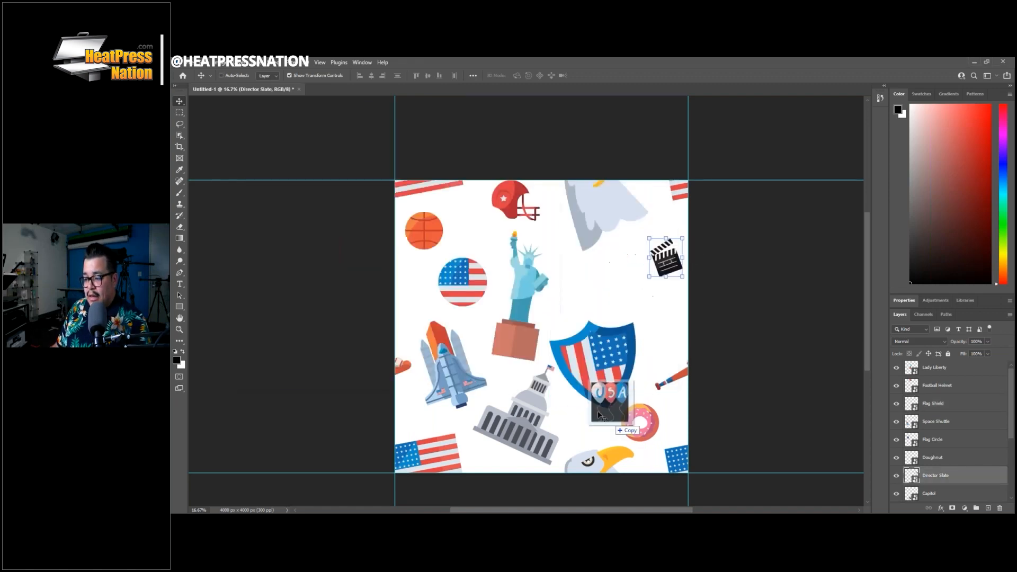
pyautogui.moveTo(560, 310); pyautogui.dragTo(631, 282)
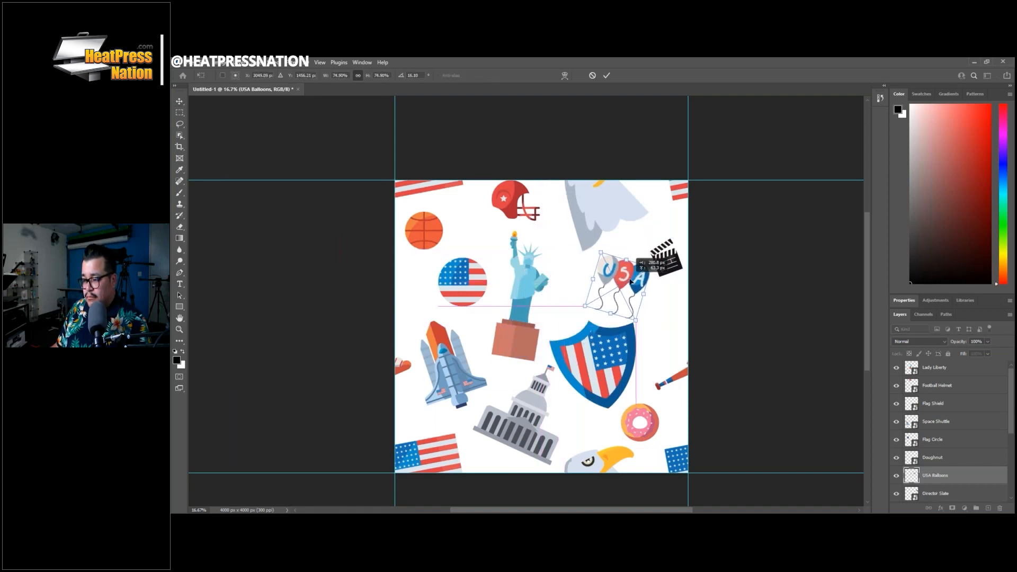
pyautogui.press('Escape')
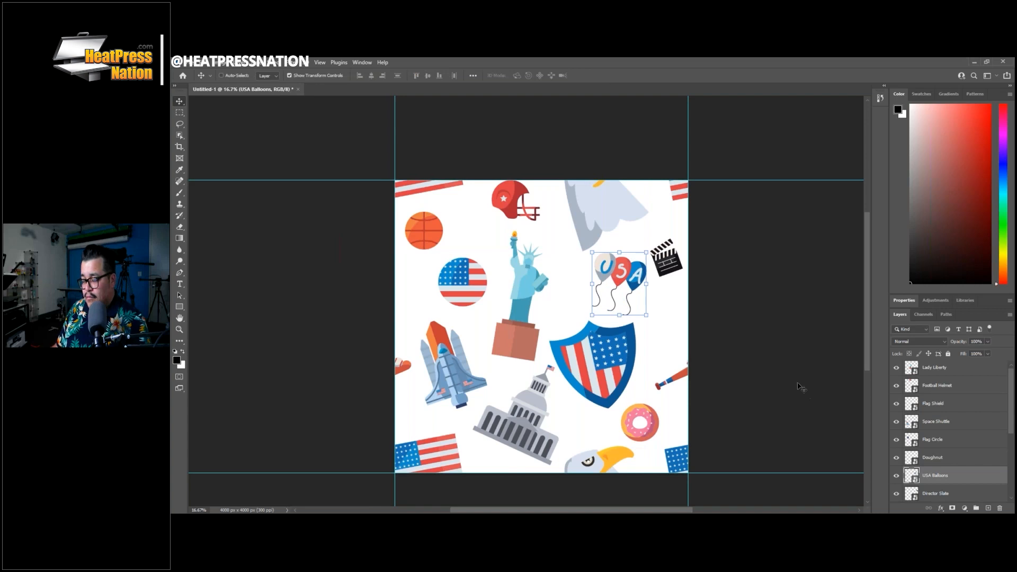
# Hide the transform controls and the guides to show the finished tile unobstructed.
pyautogui.click(303, 76)
pyautogui.hotkey('ctrl', ';')
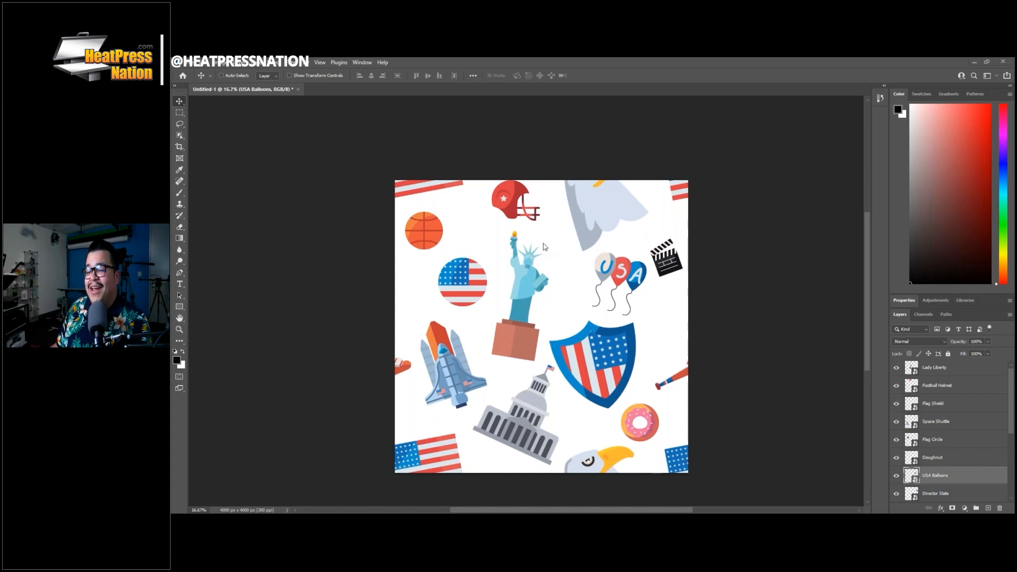
# Save a JPEG copy named "Seamless Test 1" in the Seamless Pattern Webinar folder at maximum quality 12.
pyautogui.click(195, 64)
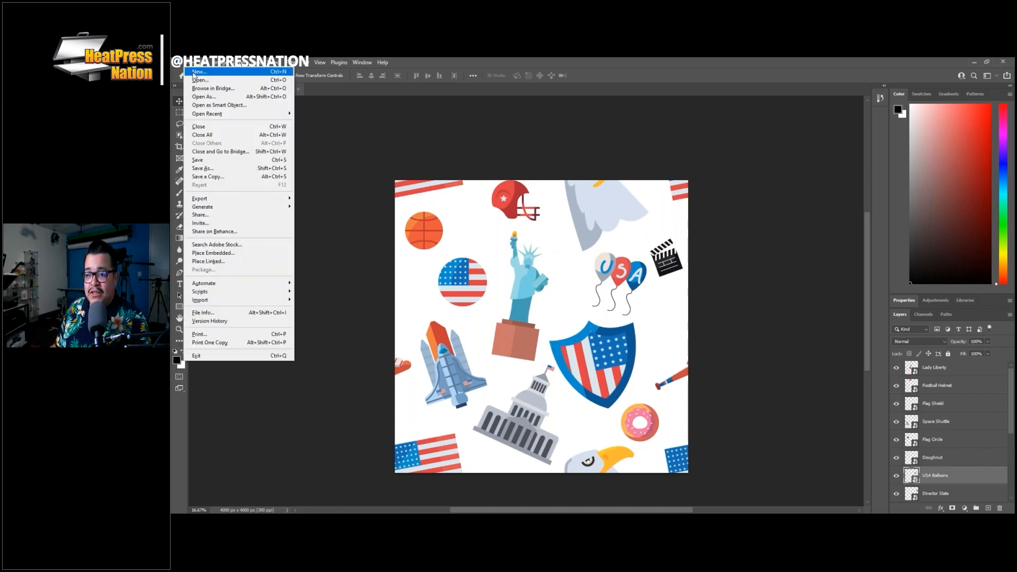
pyautogui.click(200, 169)
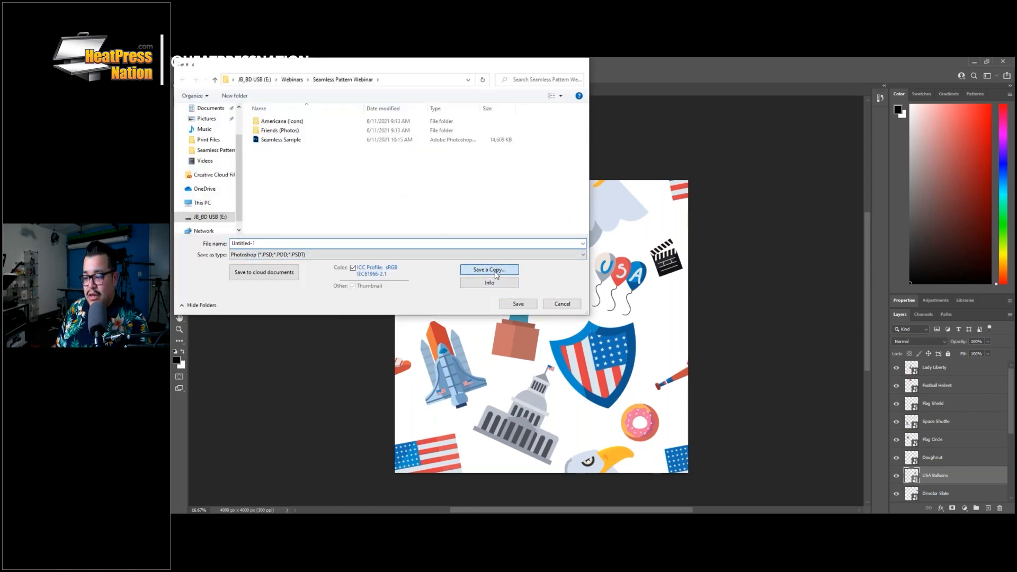
pyautogui.click(344, 256)
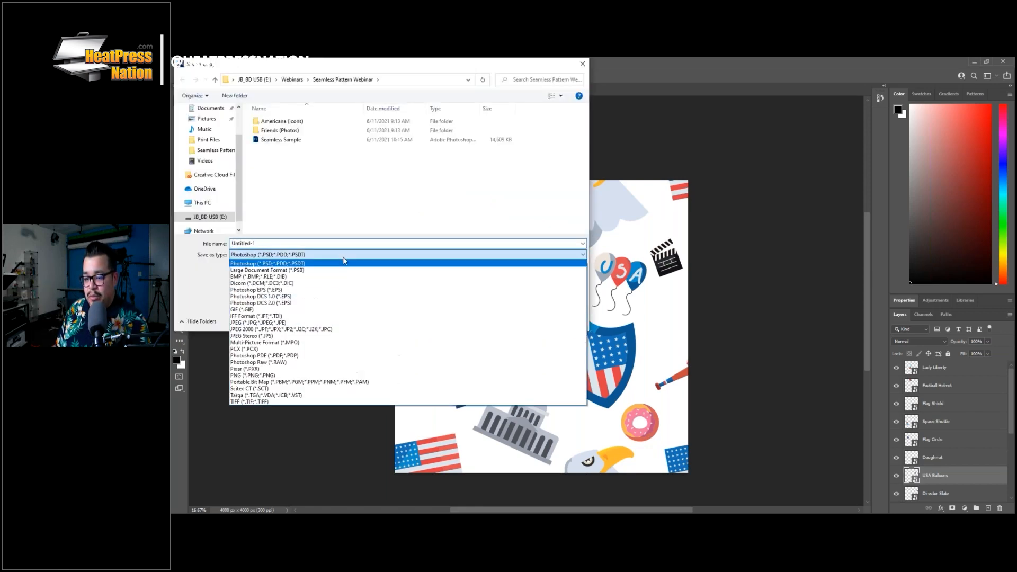
pyautogui.click(255, 323)
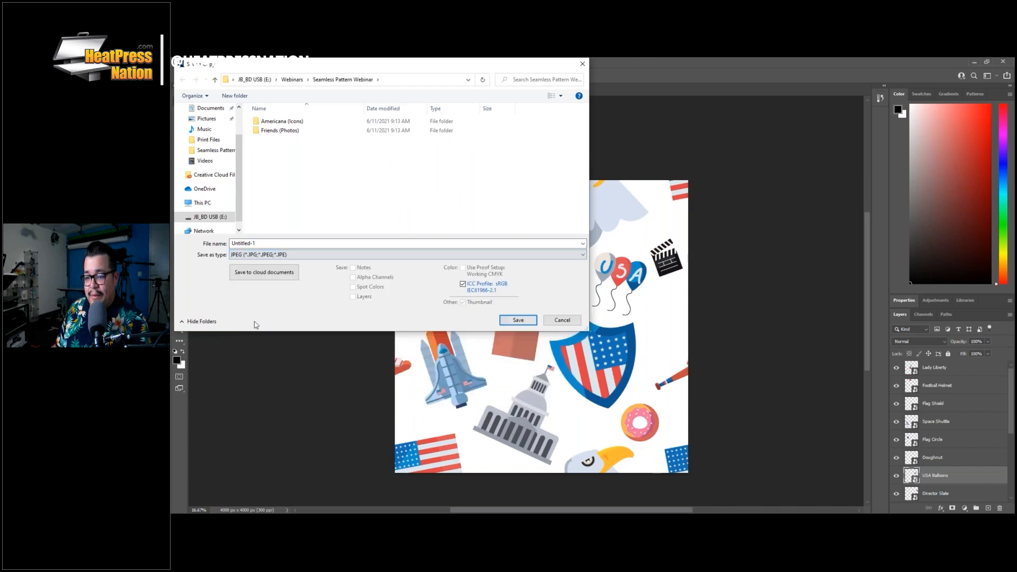
pyautogui.click(226, 244)
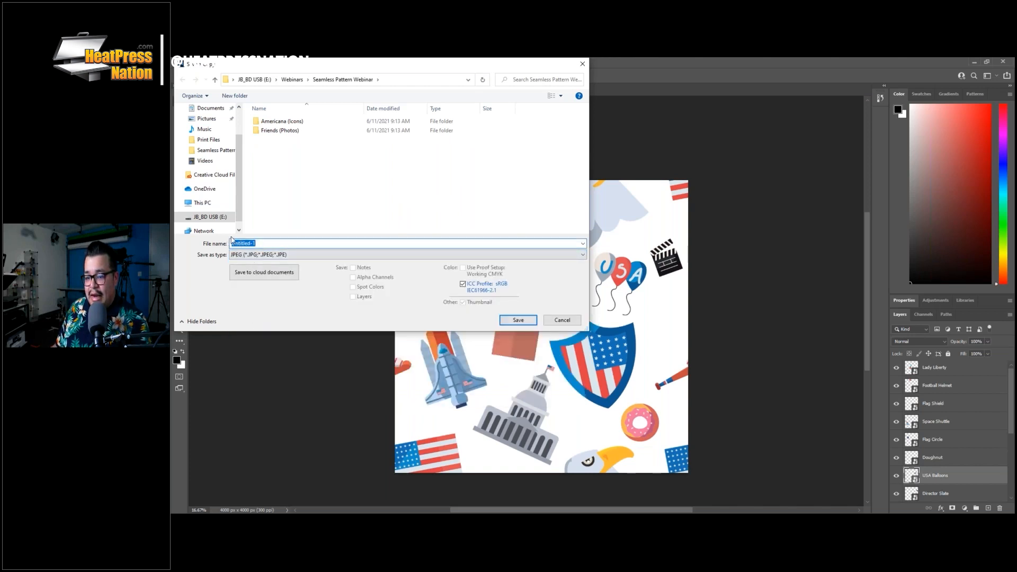
pyautogui.write('Seamless Test 1')
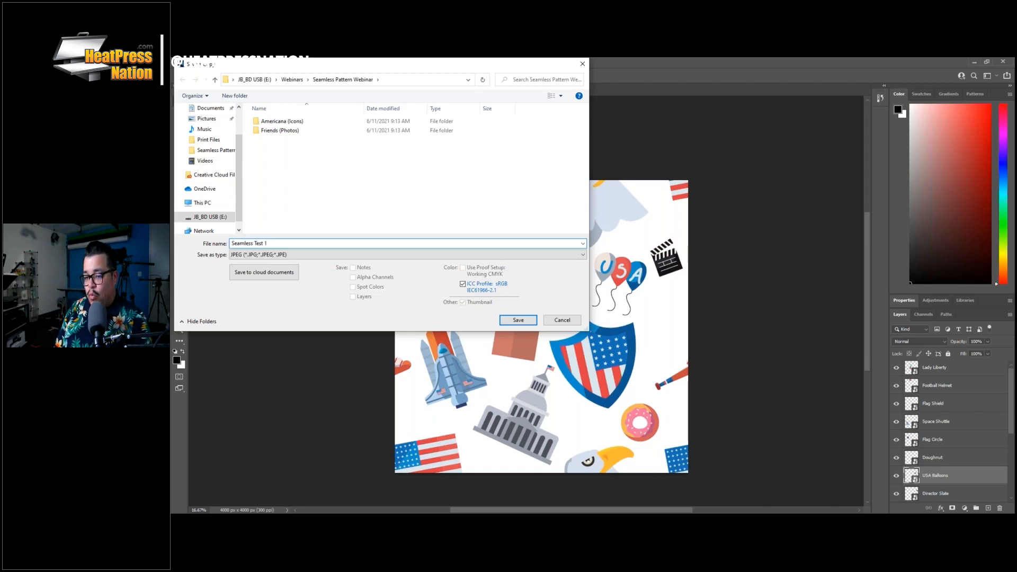
pyautogui.press('Return')
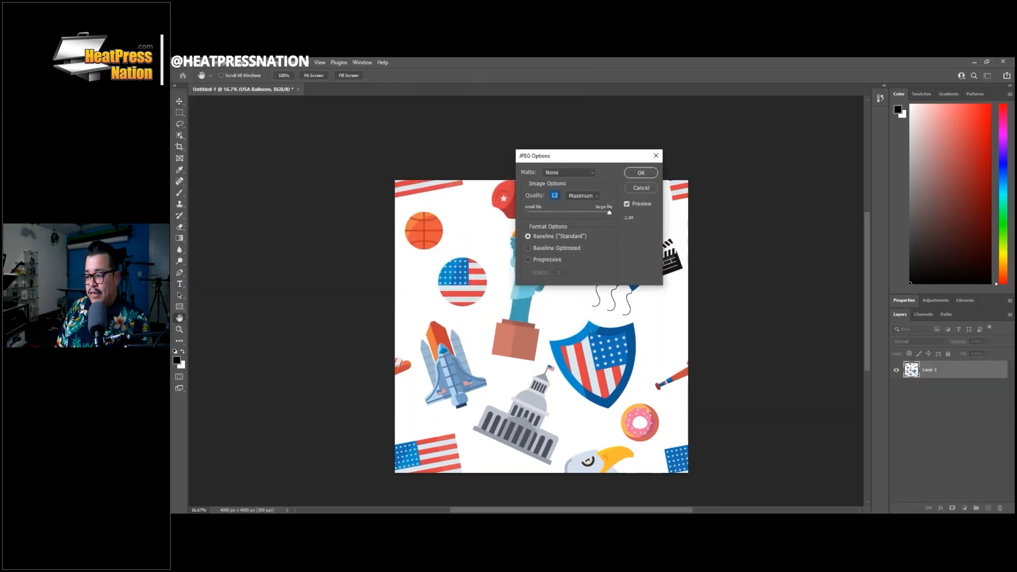
pyautogui.press('Return')
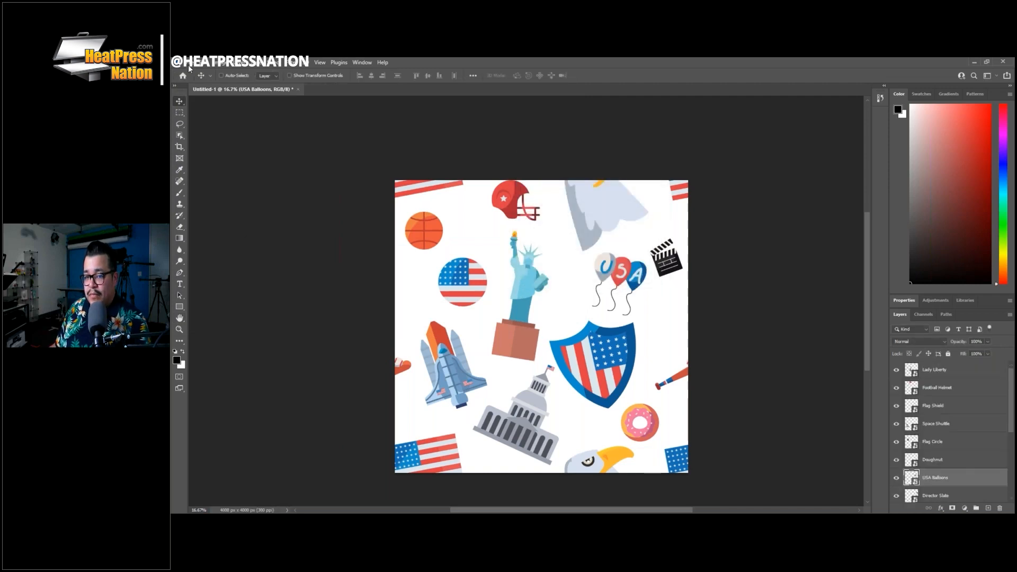
# Create a new 4000 by 4000 pixel RGB document at 300 pixels per inch with a white background.
pyautogui.click(190, 62)
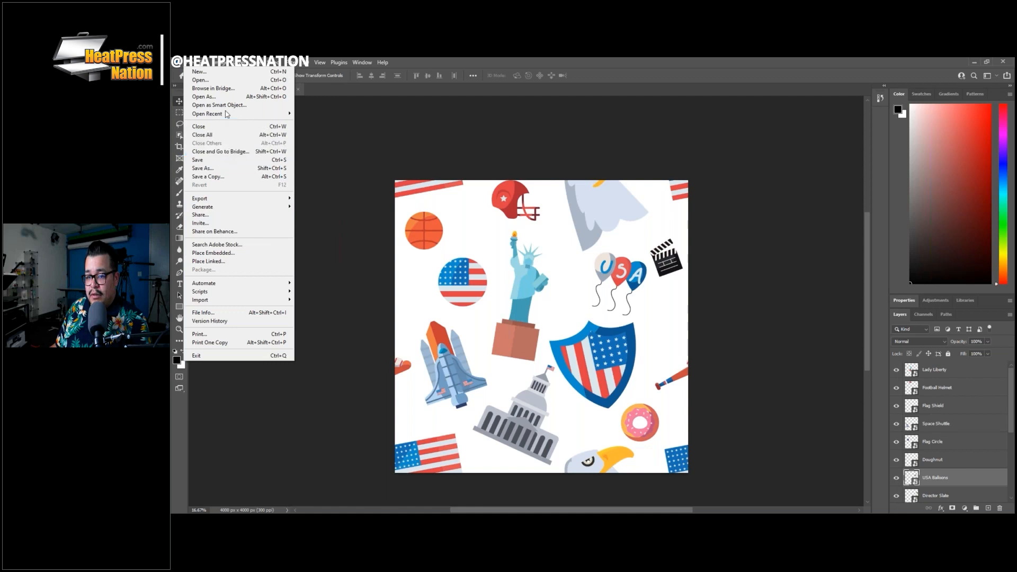
pyautogui.click(227, 74)
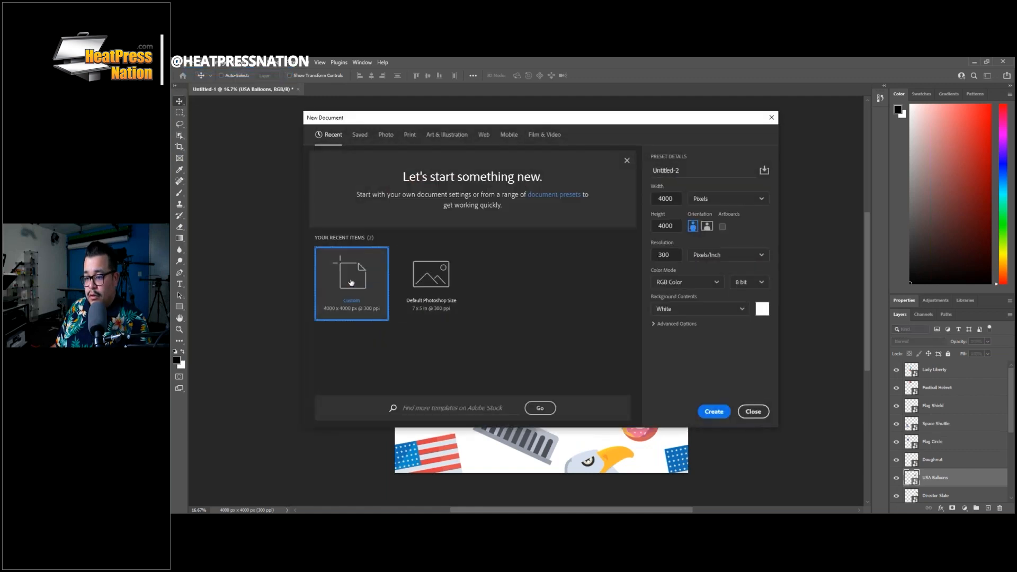
pyautogui.click(716, 412)
# Place the Seamless Test 1 image from the Seamless Pattern Webinar folder into the new document at 100% size.
pyautogui.hotkey('alt', 'Tab')
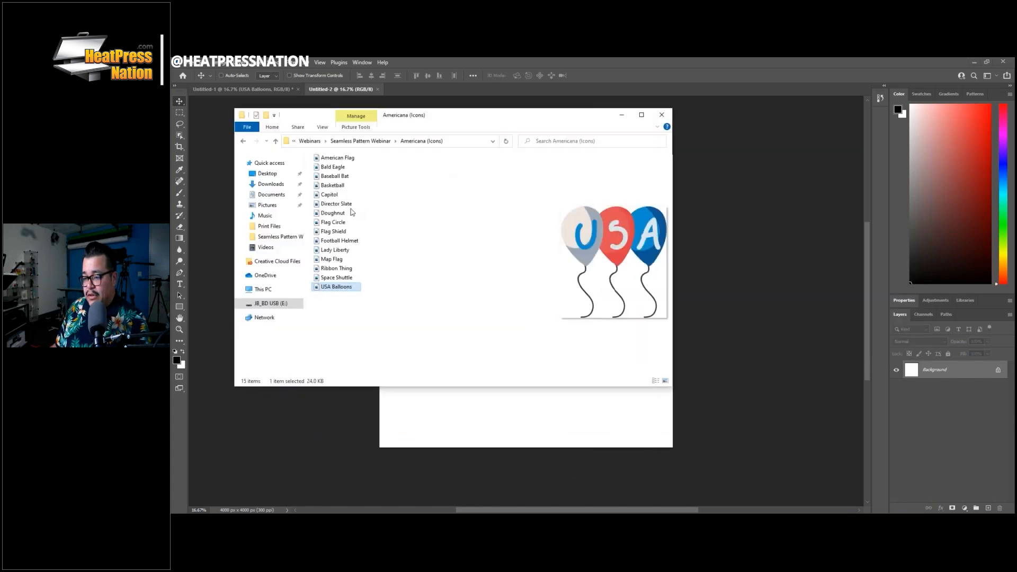
pyautogui.click(360, 141)
pyautogui.click(350, 199)
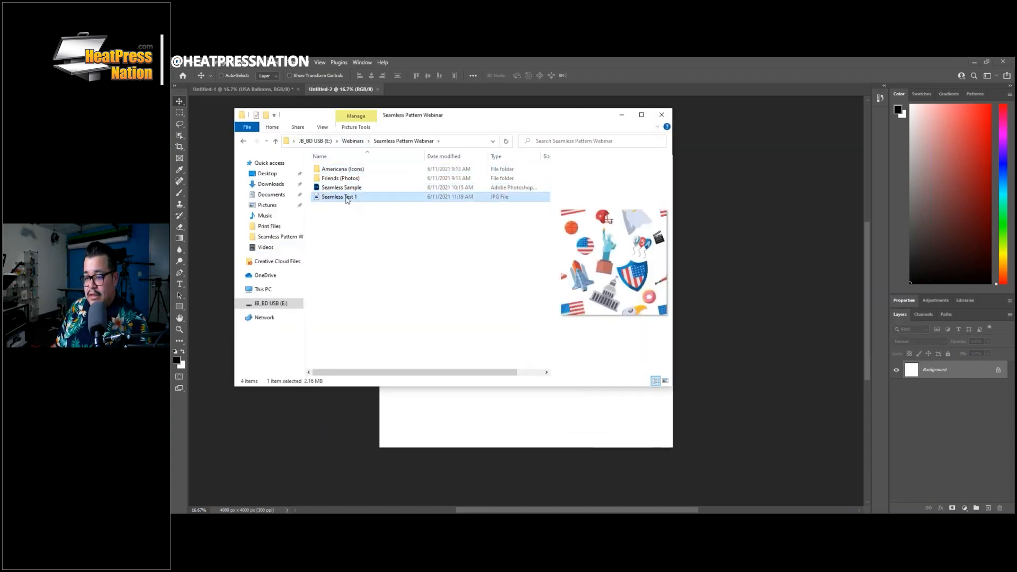
pyautogui.moveTo(423, 210); pyautogui.dragTo(543, 428)
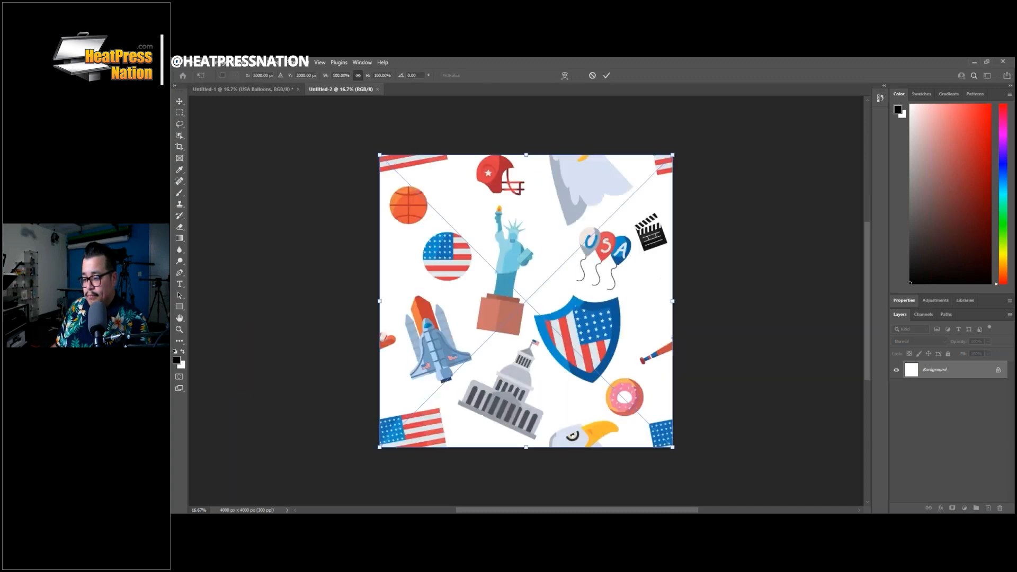
pyautogui.click(607, 75)
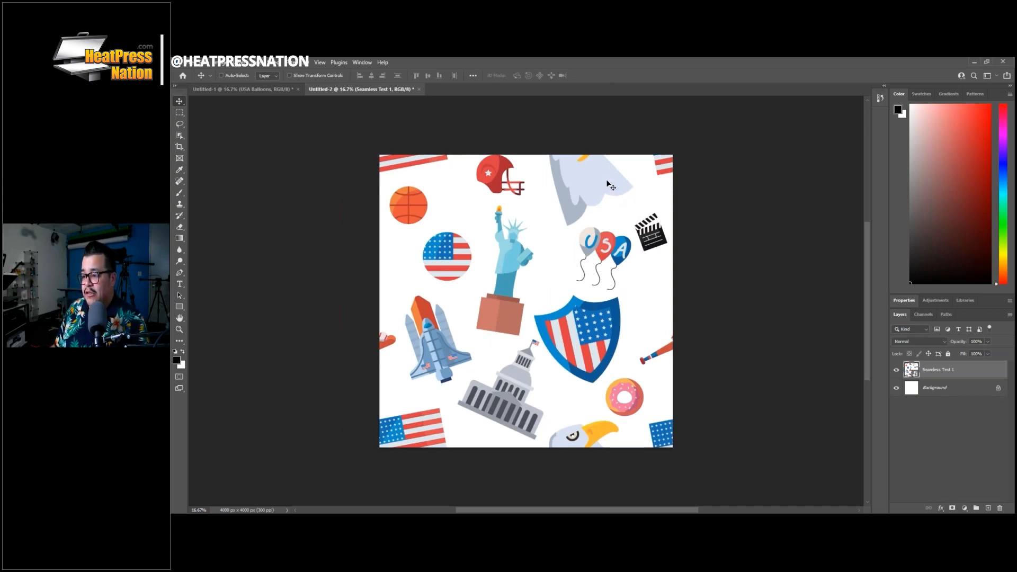
# Move the Seamless Test 1 tile down and left, and duplicate it to the right with the edges matching at the flag.
pyautogui.moveTo(604, 184); pyautogui.dragTo(465, 324)
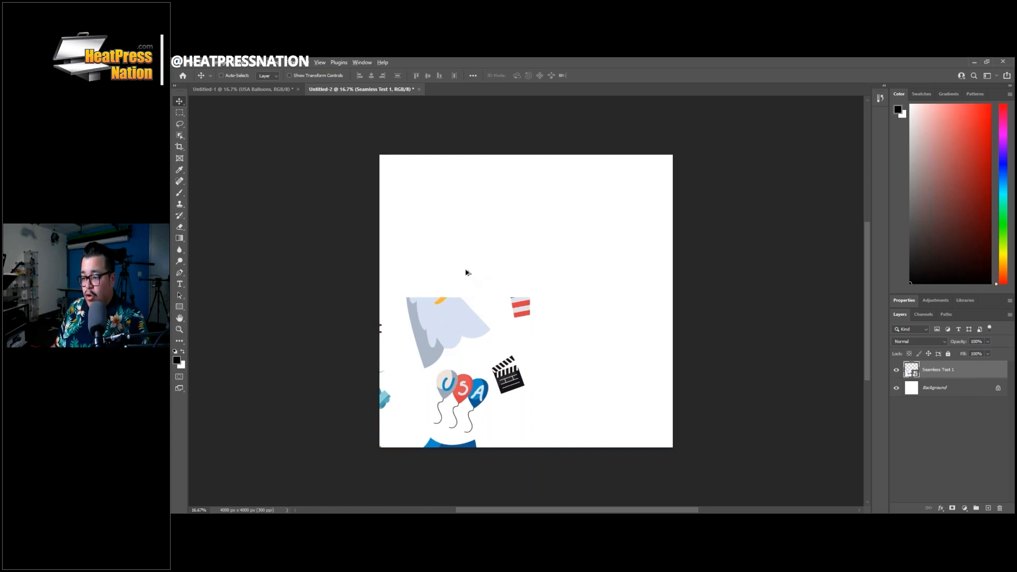
pyautogui.moveTo(439, 331); pyautogui.dragTo(755, 259)
pyautogui.moveTo(569, 227); pyautogui.dragTo(547, 300)
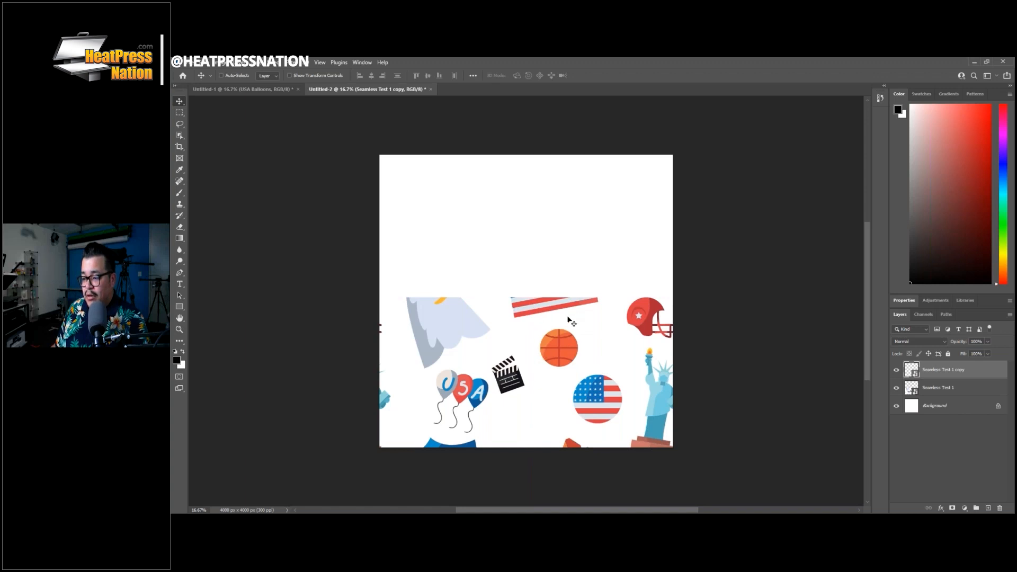
pyautogui.scroll(10, 541, 305)
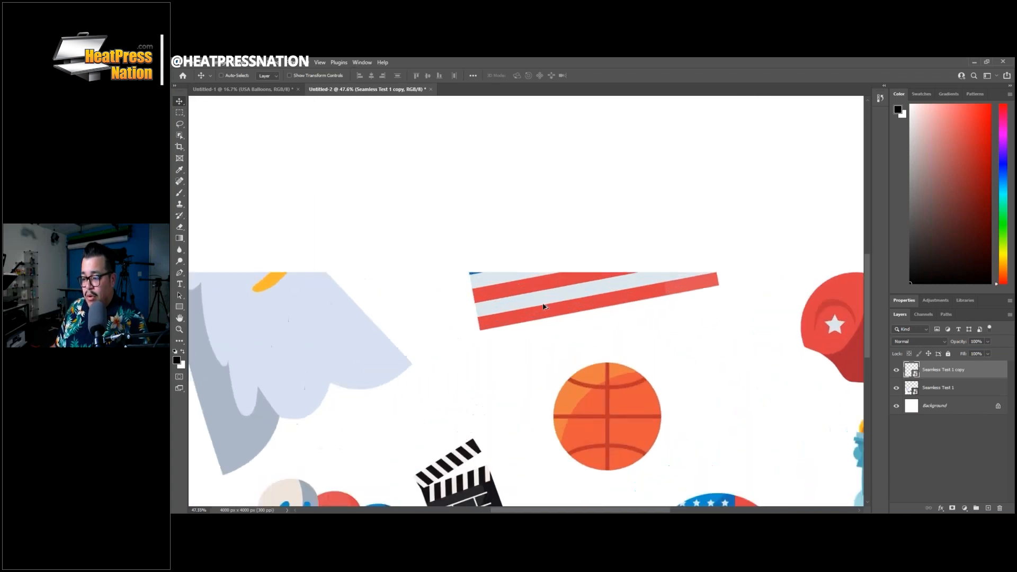
pyautogui.moveTo(580, 281); pyautogui.dragTo(540, 293)
pyautogui.scroll(-10, 571, 302)
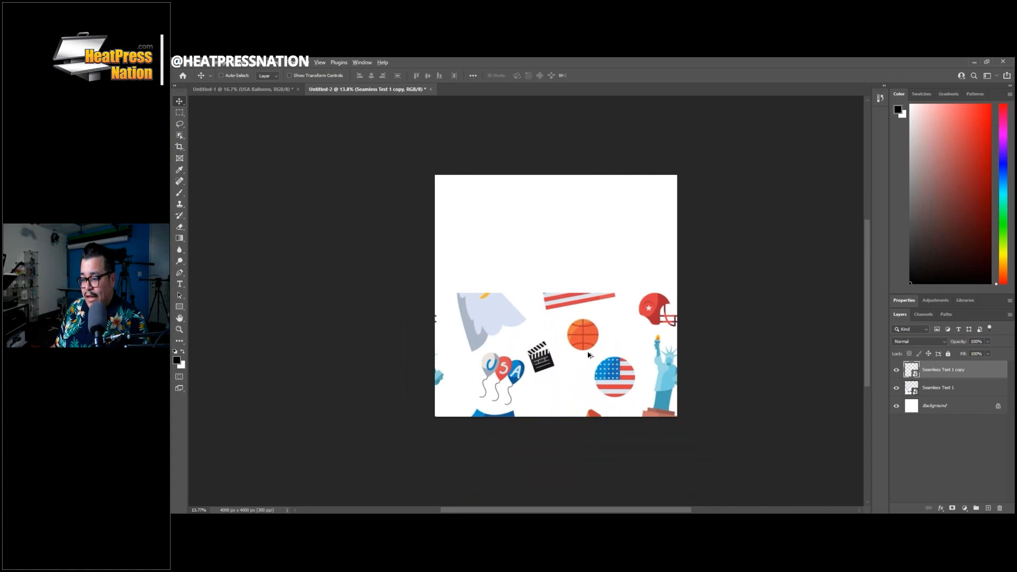
# Duplicate the tile above and then to the left, completing a two-by-two repeat that joins the flag and eagle.
pyautogui.keyDown('alt'); pyautogui.moveTo(588, 352); pyautogui.dragTo(587, 286); pyautogui.keyUp('alt')
pyautogui.scroll(4, 587, 304)
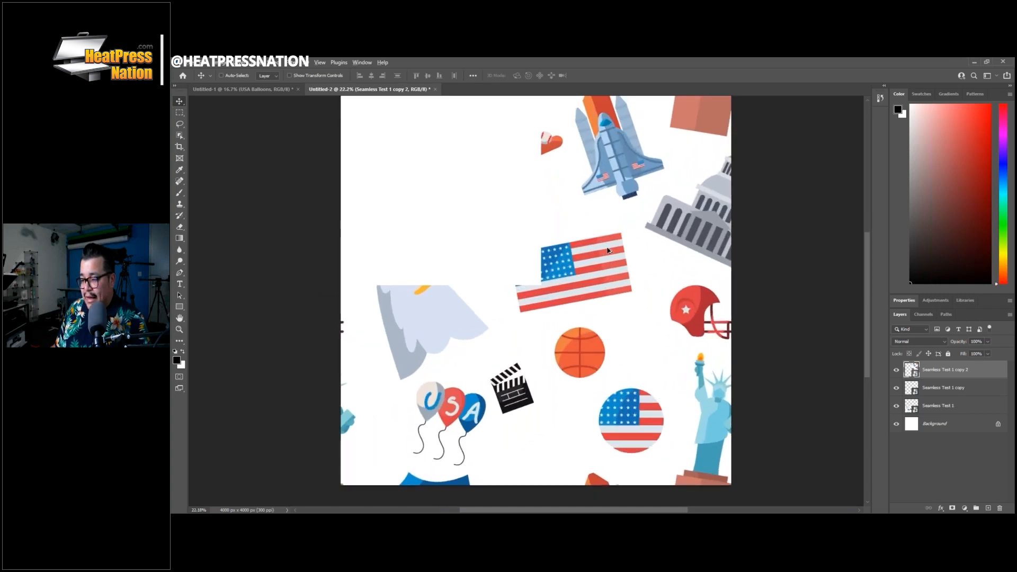
pyautogui.moveTo(609, 250); pyautogui.dragTo(502, 247)
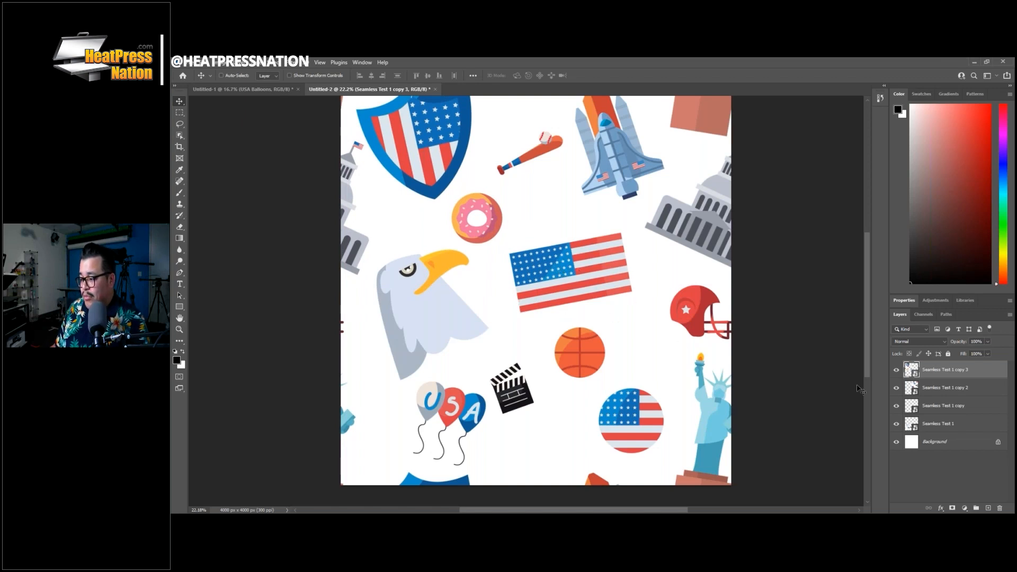
# Merge the four Seamless Test 1 tile layers into a single layer.
pyautogui.keyDown('ctrl'); pyautogui.click(969, 389); pyautogui.keyUp('ctrl')
pyautogui.keyDown('ctrl'); pyautogui.click(972, 406); pyautogui.keyUp('ctrl')
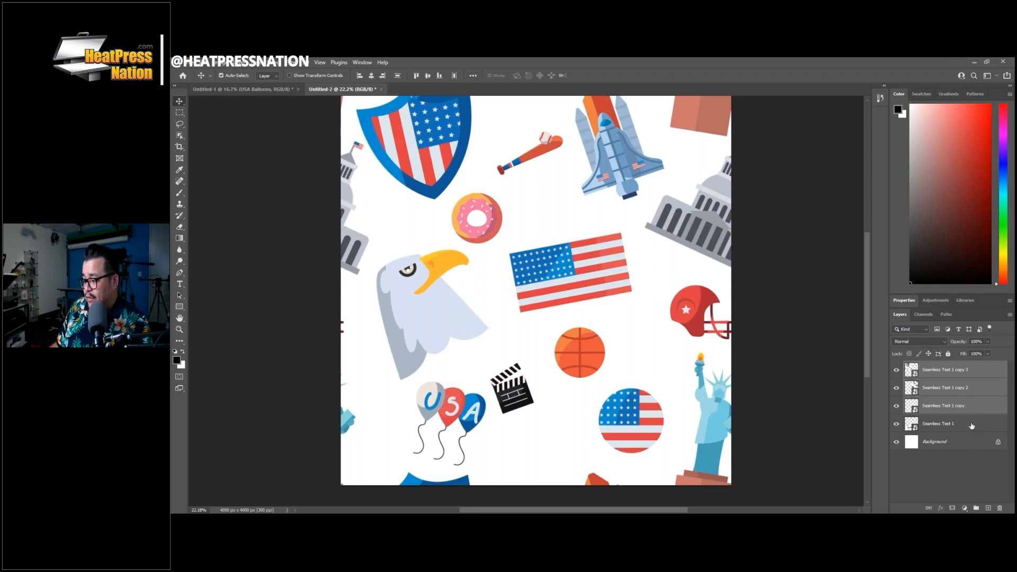
pyautogui.keyDown('ctrl'); pyautogui.click(973, 424); pyautogui.keyUp('ctrl')
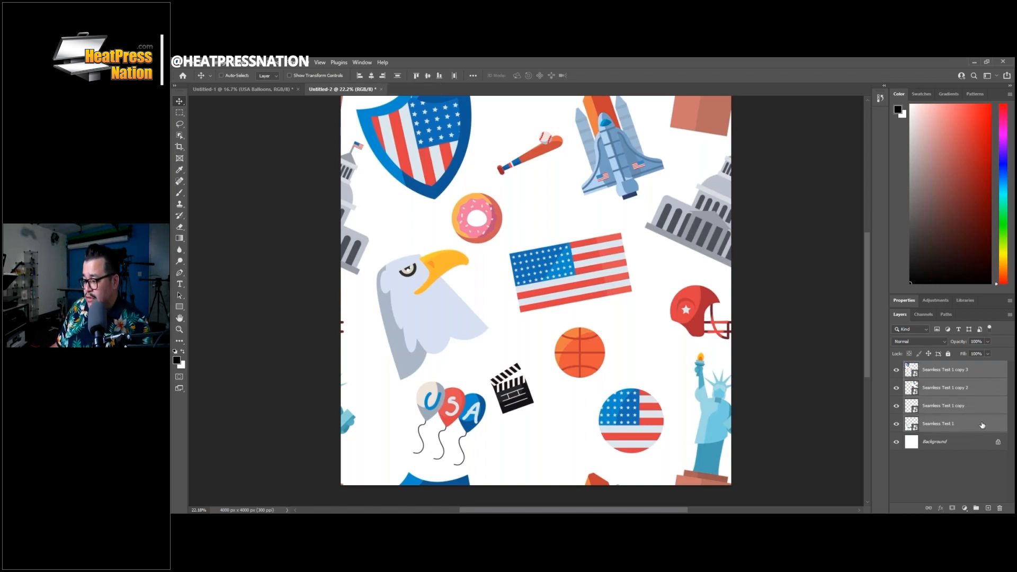
pyautogui.rightClick(977, 388)
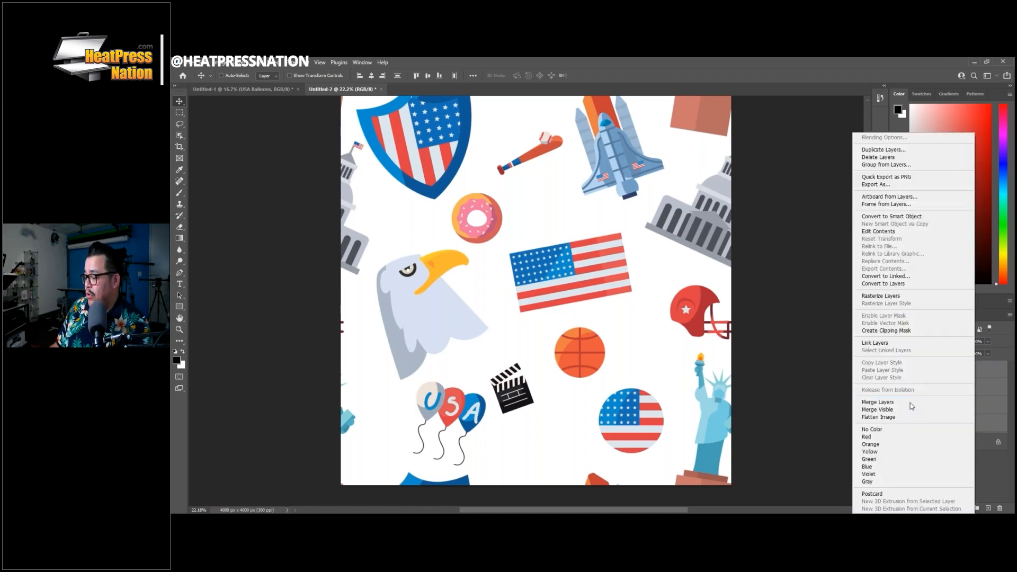
pyautogui.click(911, 405)
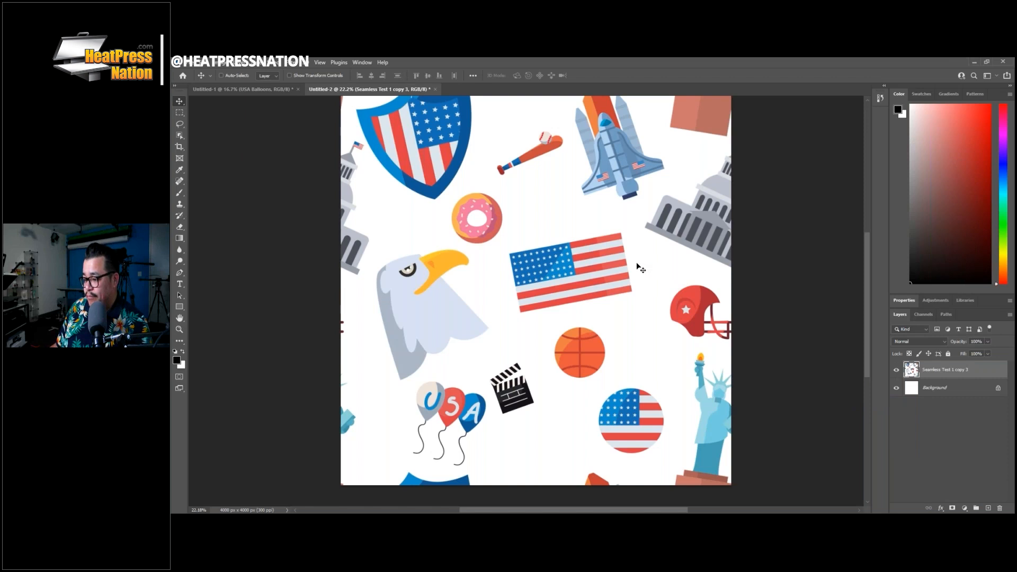
# Move the merged pattern down and left, and duplicate it into a larger two-by-two repeat with matching edges.
pyautogui.scroll(-2, 637, 267)
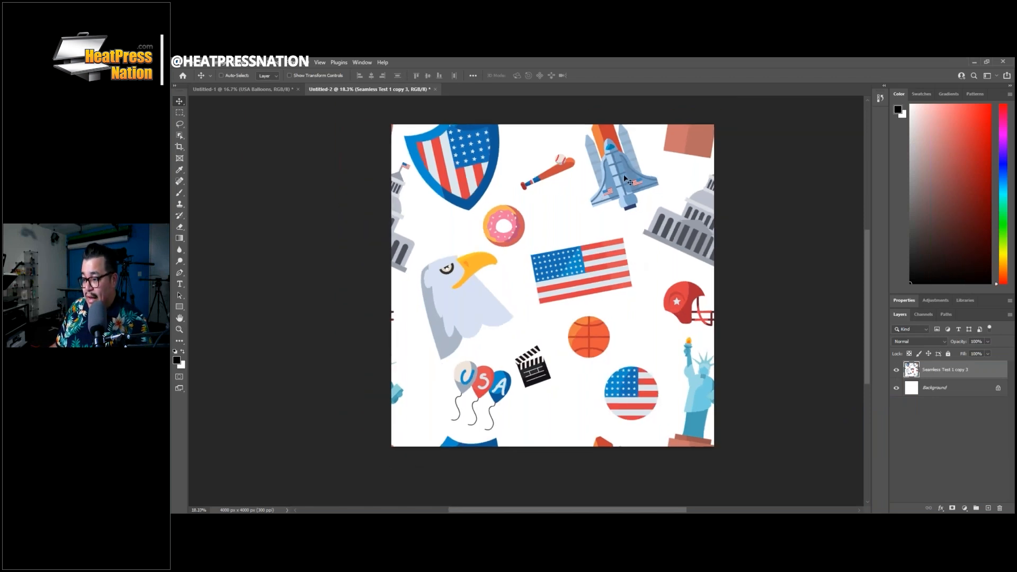
pyautogui.moveTo(624, 175); pyautogui.dragTo(346, 342)
pyautogui.click(308, 76)
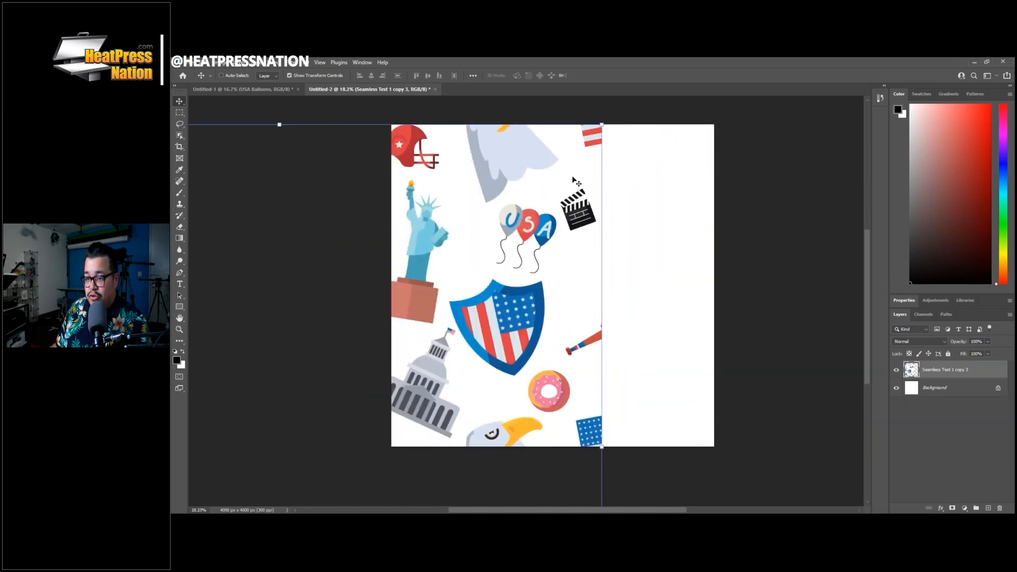
pyautogui.moveTo(535, 165); pyautogui.dragTo(571, 264)
pyautogui.click(341, 75)
pyautogui.moveTo(571, 354); pyautogui.dragTo(567, 222)
pyautogui.moveTo(586, 353); pyautogui.dragTo(458, 247)
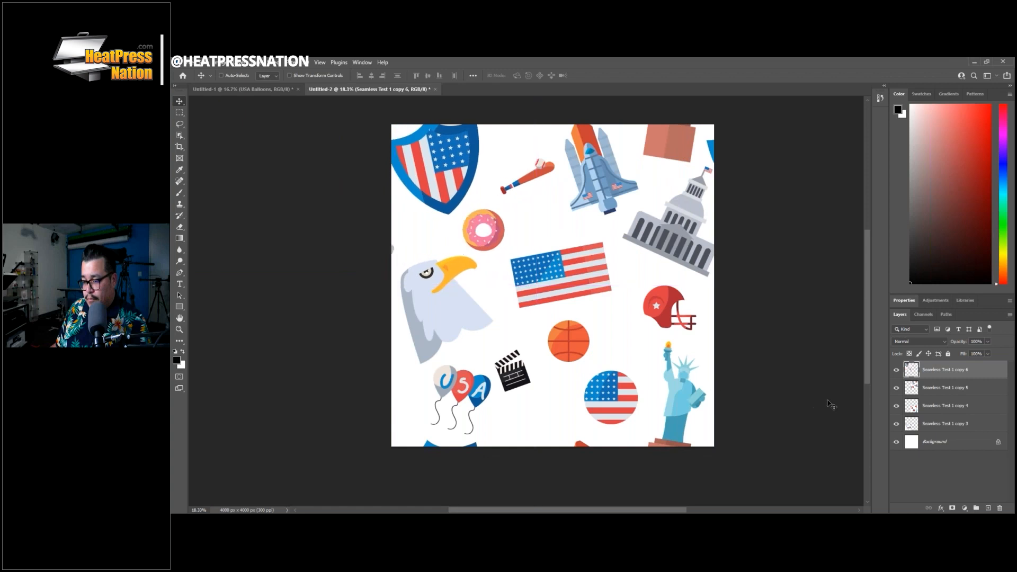
# Merge the four enlarged pattern copies into one layer above the Background.
pyautogui.keyDown('shift'); pyautogui.click(970, 395); pyautogui.keyUp('shift')
pyautogui.keyDown('shift'); pyautogui.click(976, 407); pyautogui.keyUp('shift')
pyautogui.keyDown('shift'); pyautogui.click(979, 427); pyautogui.keyUp('shift')
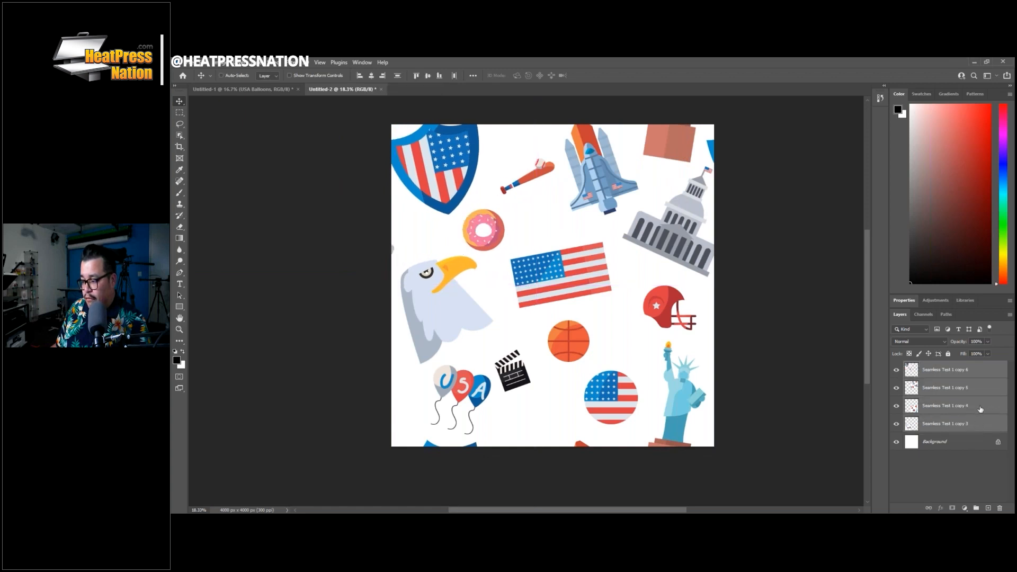
pyautogui.rightClick(981, 409)
pyautogui.click(944, 402)
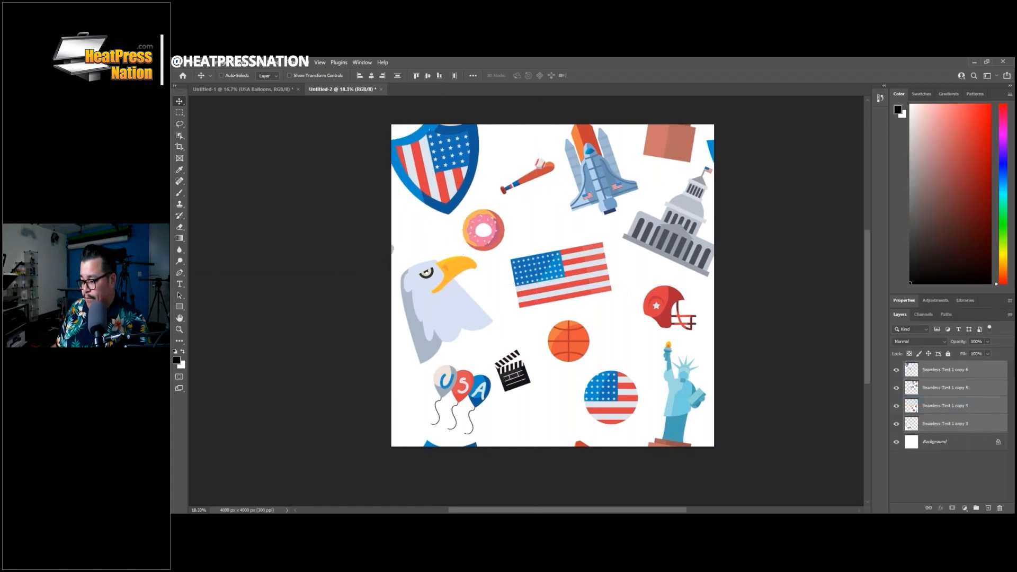
# Scale the merged pattern down proportionally until it just covers the canvas, and fit the document in view.
pyautogui.scroll(-5, 545, 240)
pyautogui.scroll(-2, 586, 229)
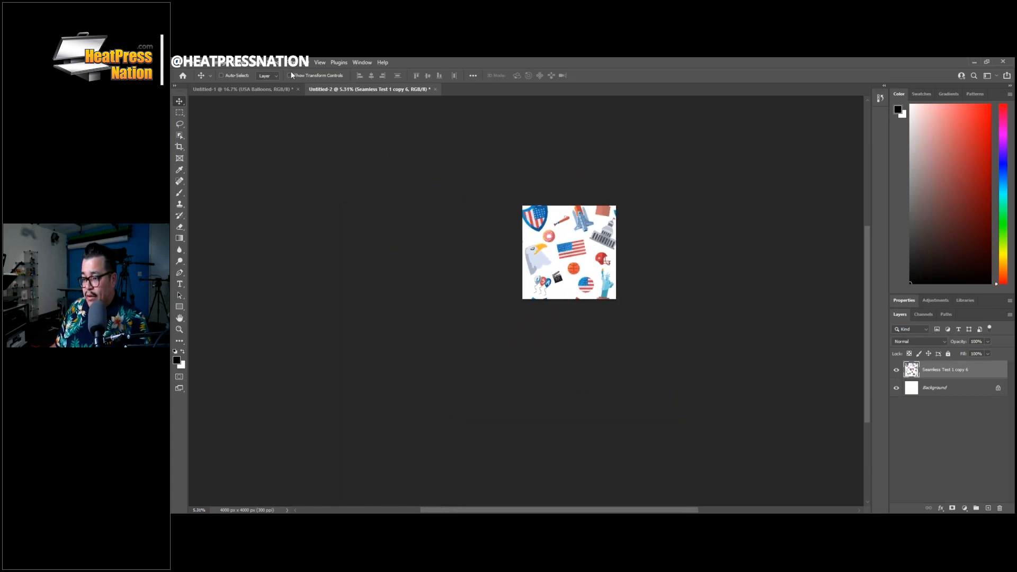
pyautogui.click(303, 75)
pyautogui.scroll(-2, 491, 189)
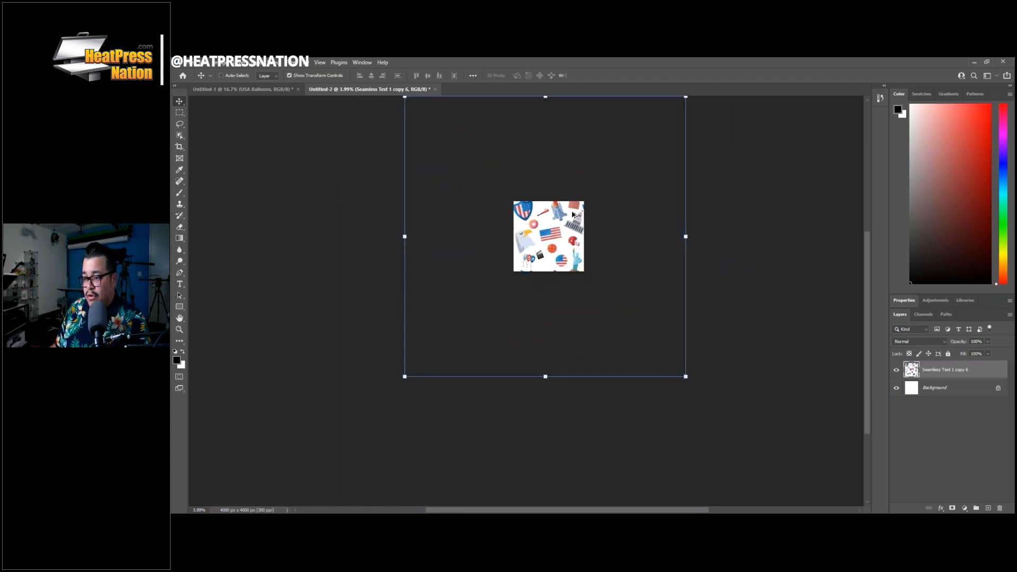
pyautogui.click(676, 106)
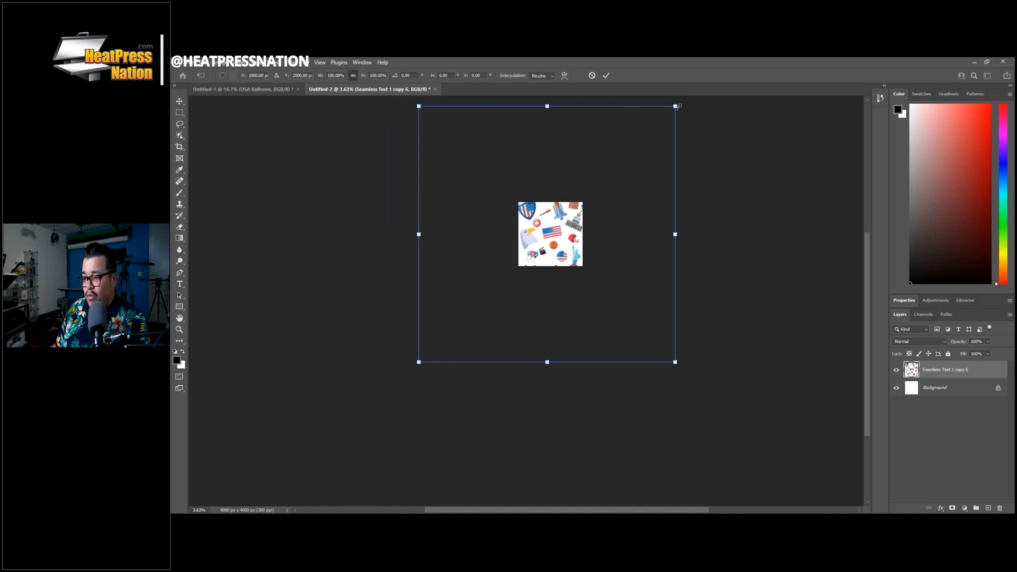
pyautogui.moveTo(677, 106); pyautogui.dragTo(590, 206)
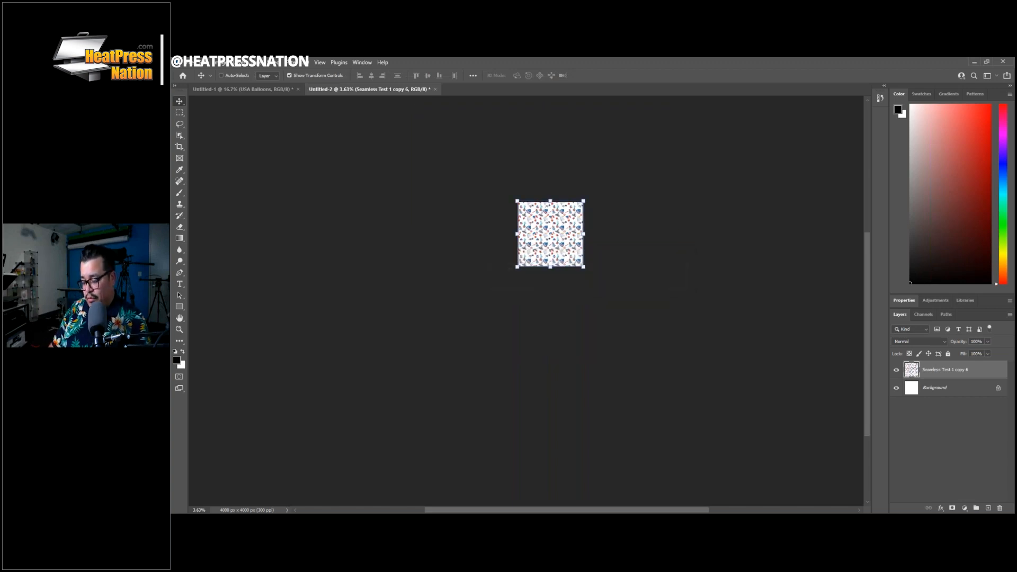
pyautogui.hotkey('ctrl', '0')
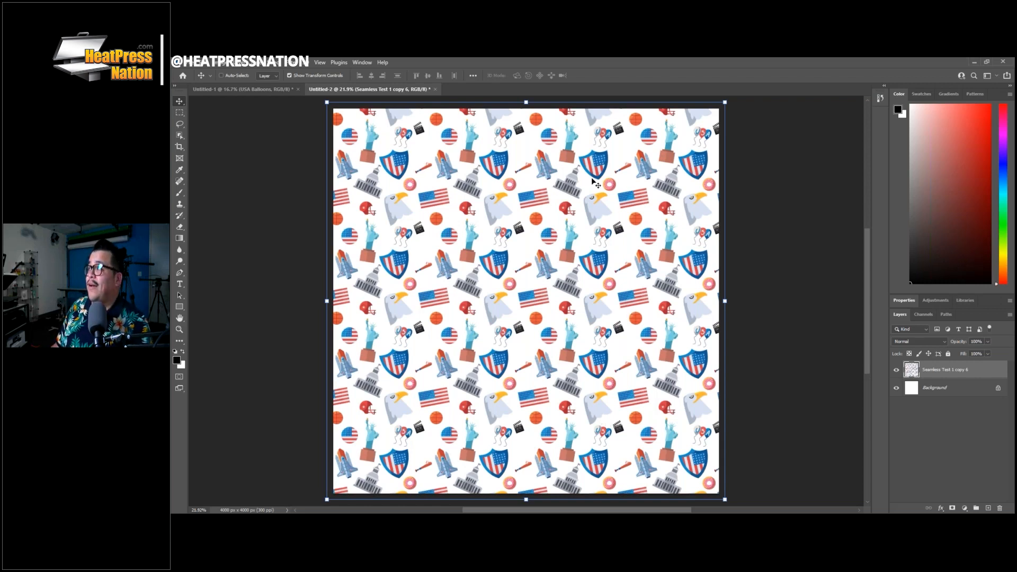
pyautogui.moveTo(559, 234); pyautogui.dragTo(558, 234)
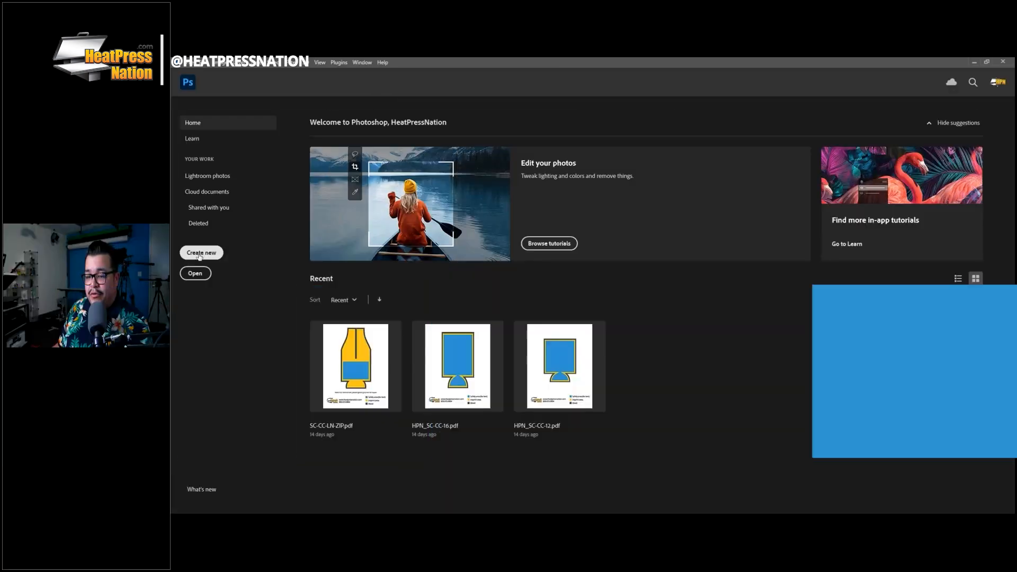
# Create a new 1920 by 1920 pixel RGB document at 72 pixels per inch with a white background.
pyautogui.click(204, 253)
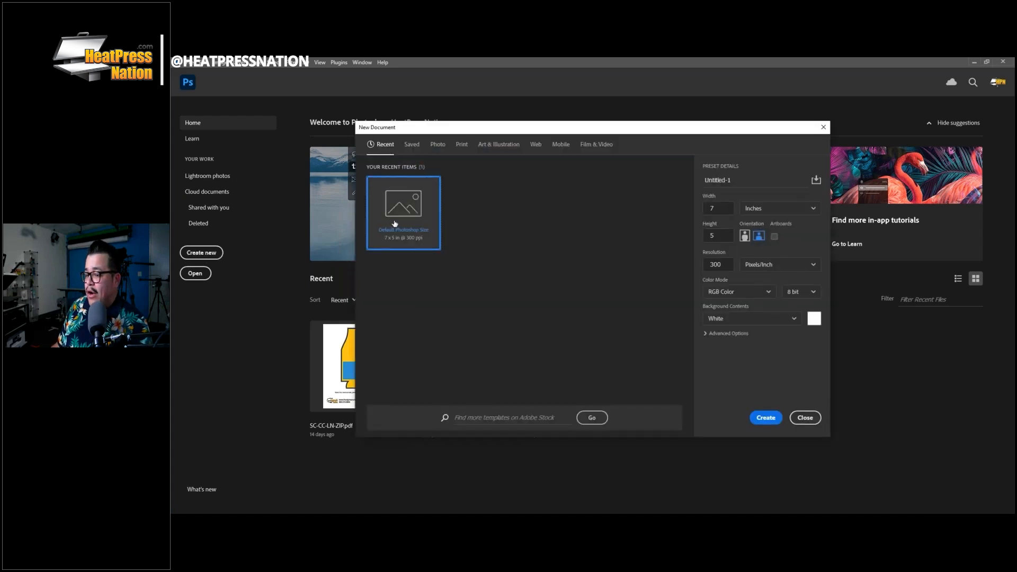
pyautogui.click(757, 210)
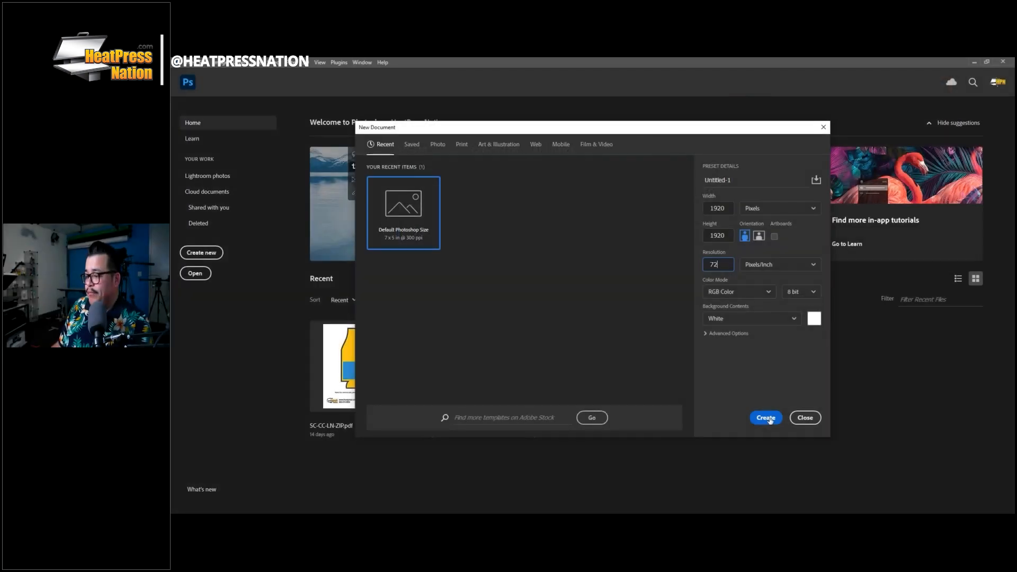
pyautogui.click(527, 535)
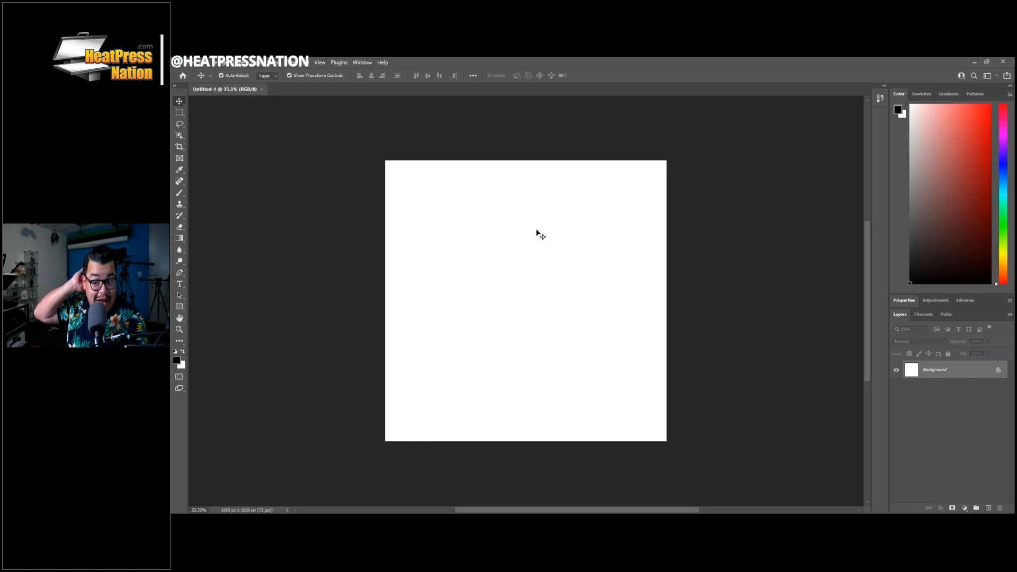
# Place the cowboy in field photo from the Friends (Photos) folder into the new document.
pyautogui.hotkey('alt', 'Tab')
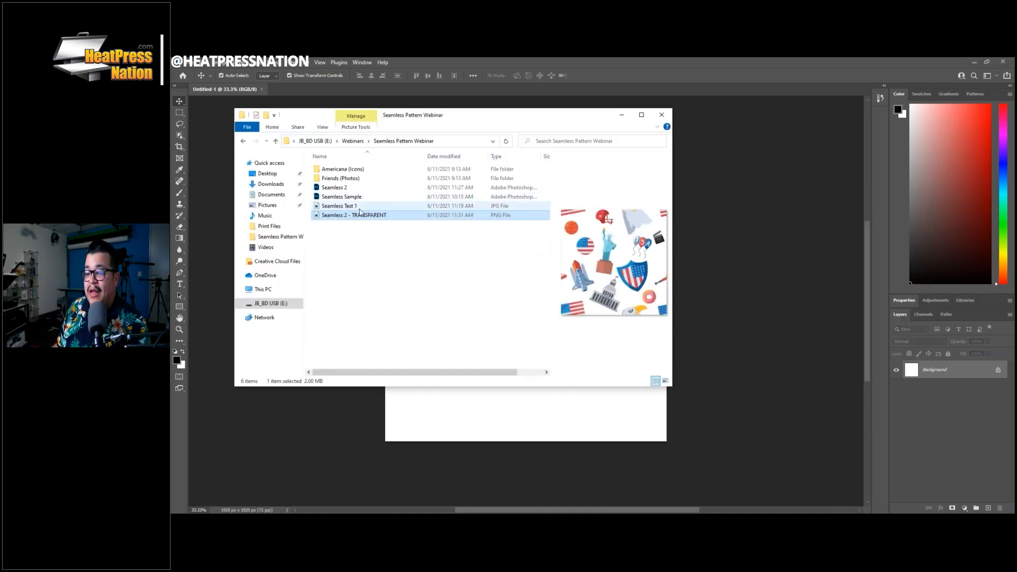
pyautogui.doubleClick(354, 179)
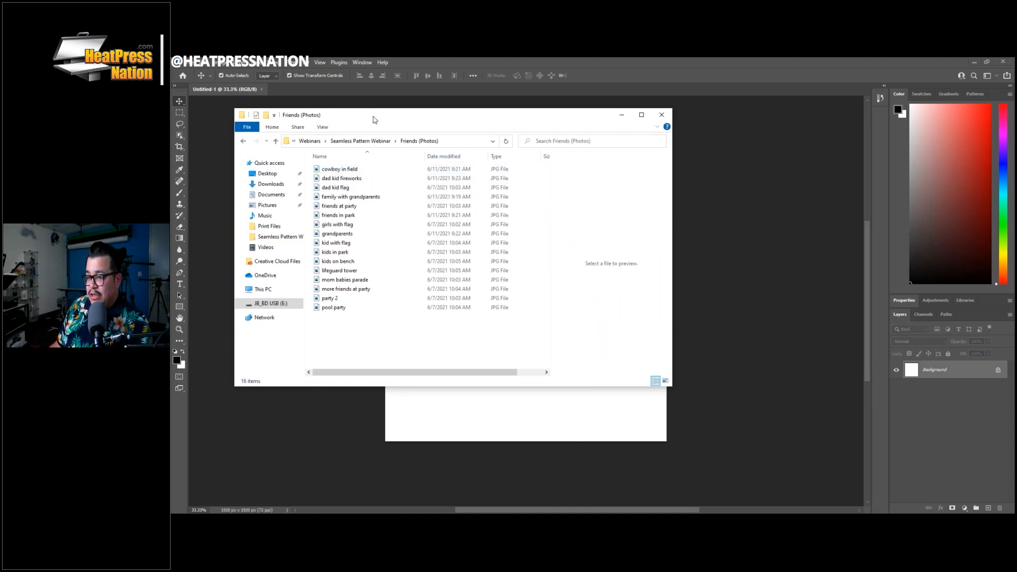
pyautogui.moveTo(373, 120); pyautogui.dragTo(441, 149)
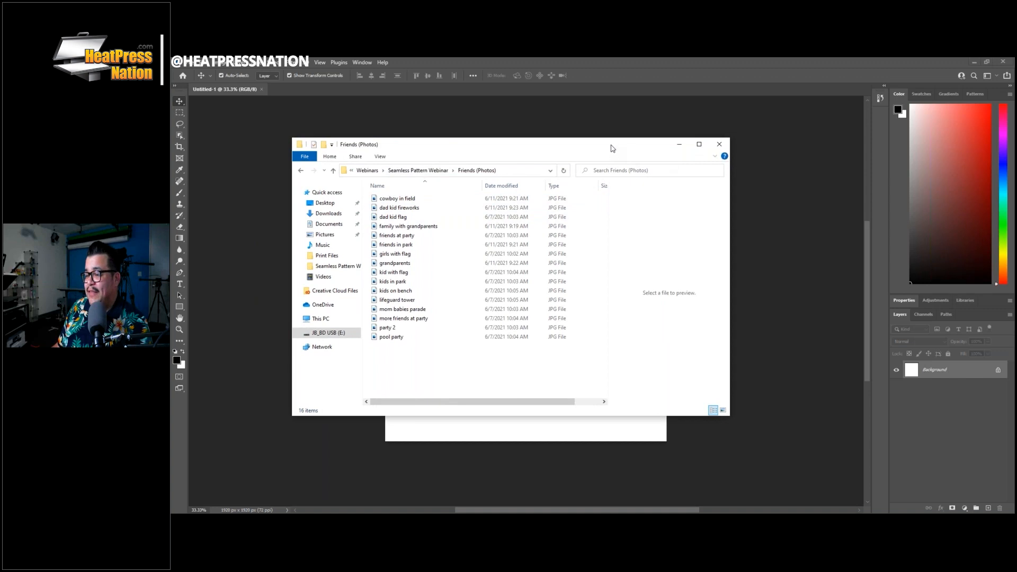
pyautogui.moveTo(614, 147); pyautogui.dragTo(526, 116)
pyautogui.click(414, 172)
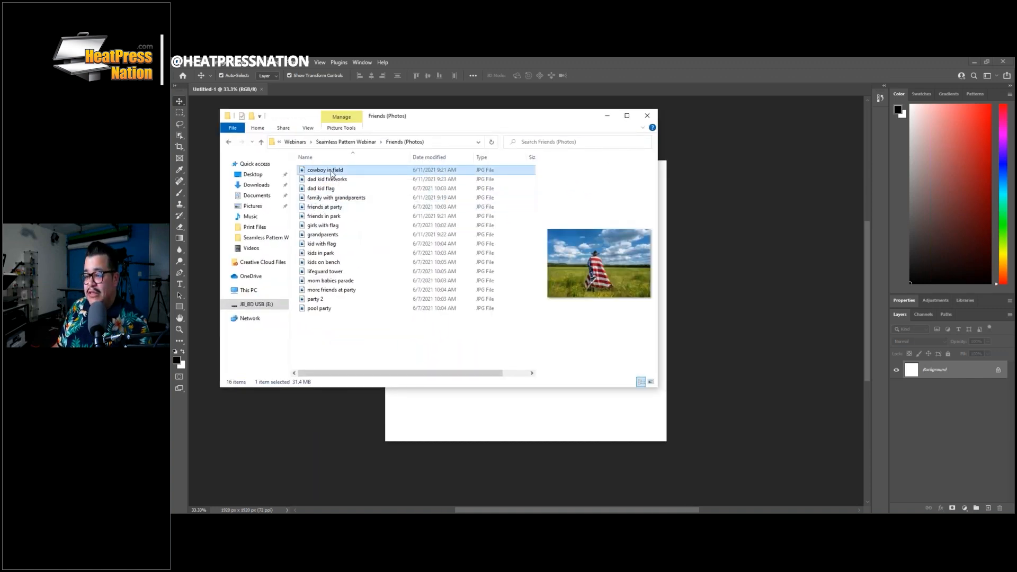
pyautogui.moveTo(331, 172); pyautogui.dragTo(445, 422)
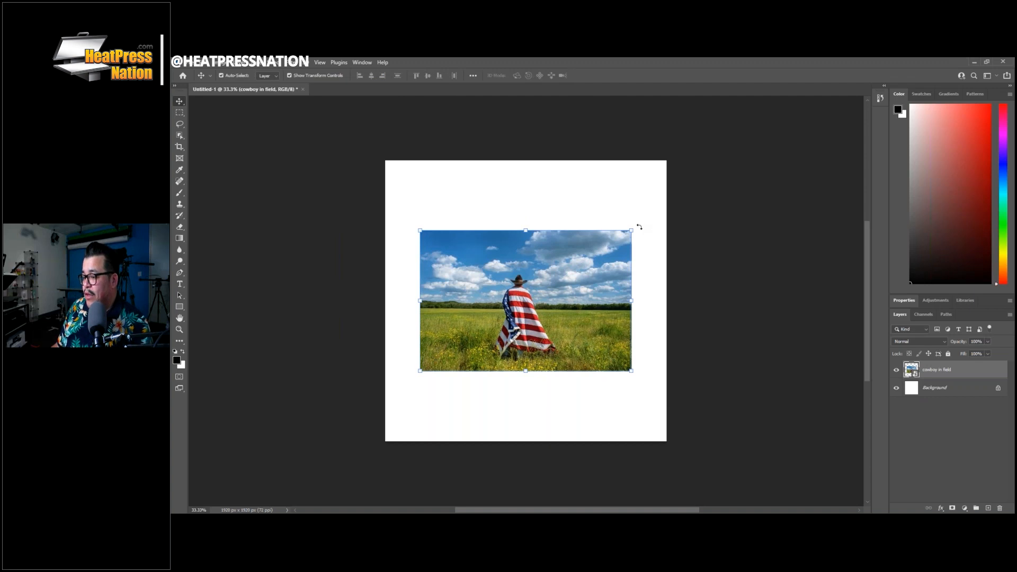
# Shrink the cowboy photo, rotate it about 15 degrees counterclockwise, and move it to the canvas's upper right area.
pyautogui.moveTo(640, 221); pyautogui.dragTo(553, 271)
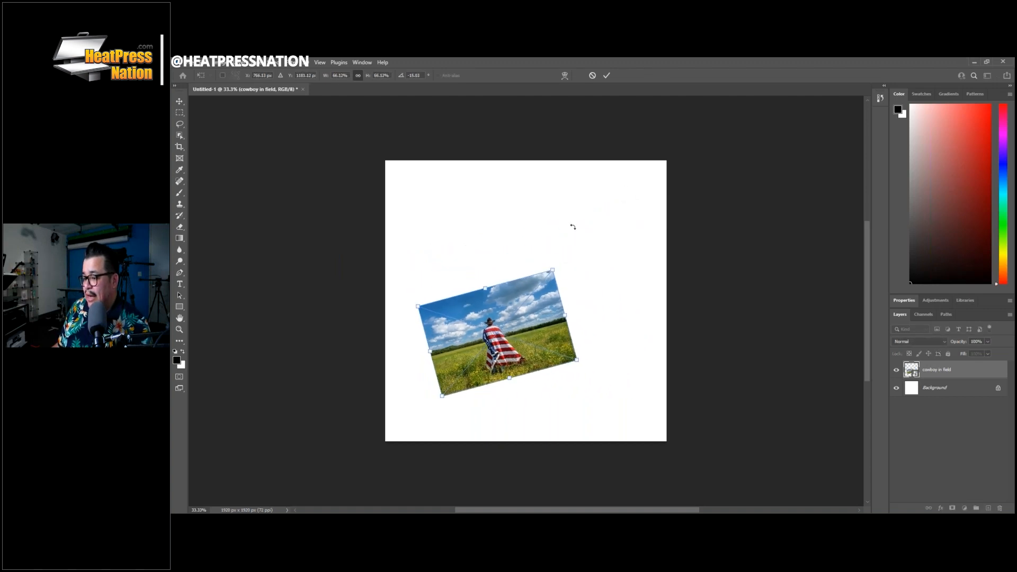
pyautogui.click(609, 74)
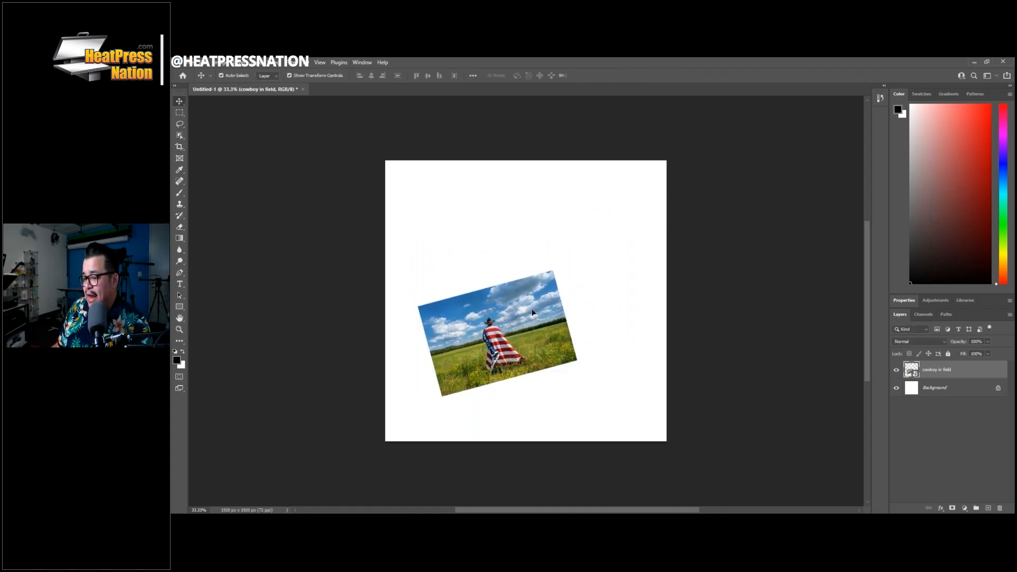
pyautogui.moveTo(524, 322); pyautogui.dragTo(578, 259)
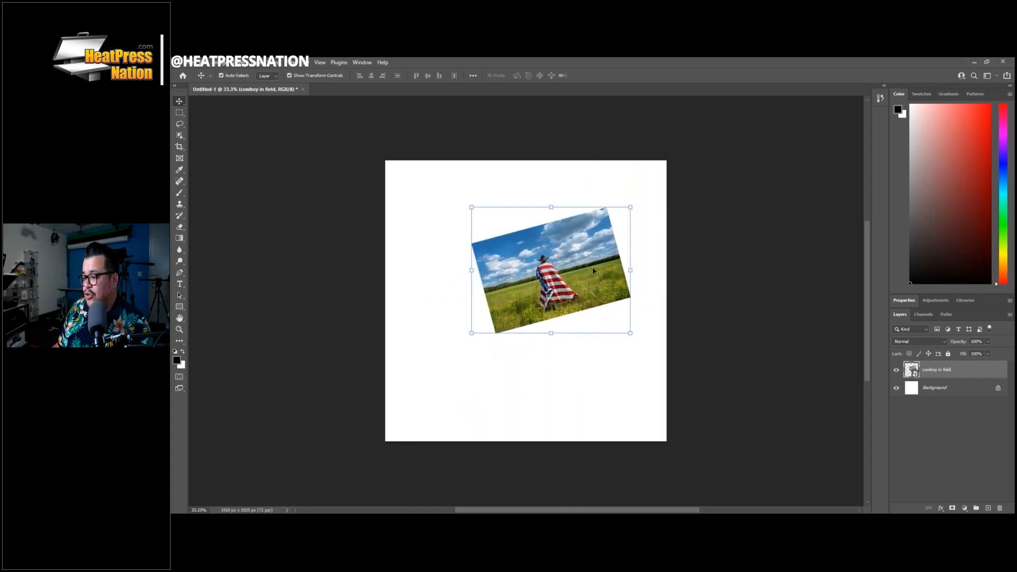
# Add a white inside Stroke effect to the cowboy in field layer.
pyautogui.rightClick(975, 372)
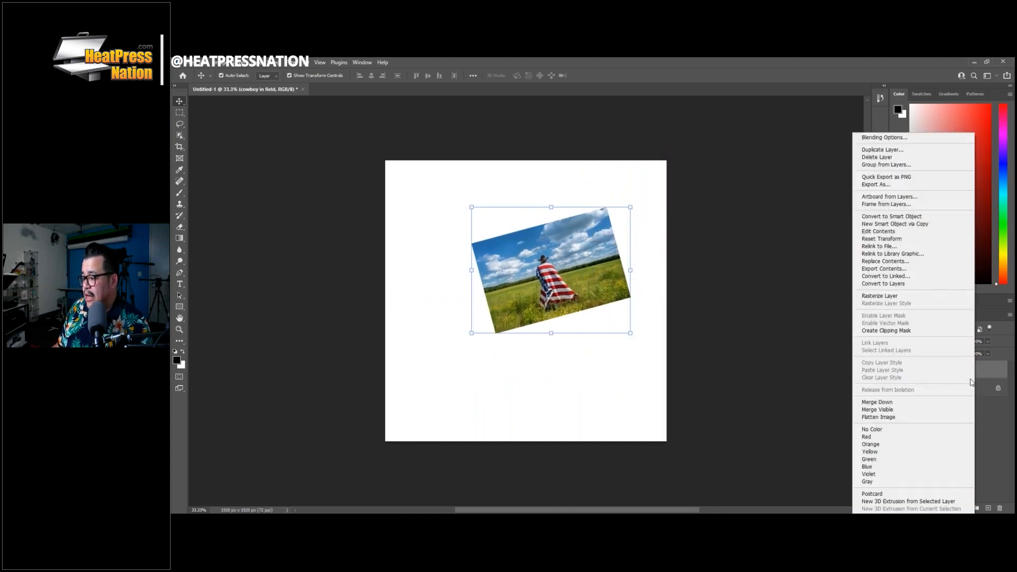
pyautogui.click(994, 374)
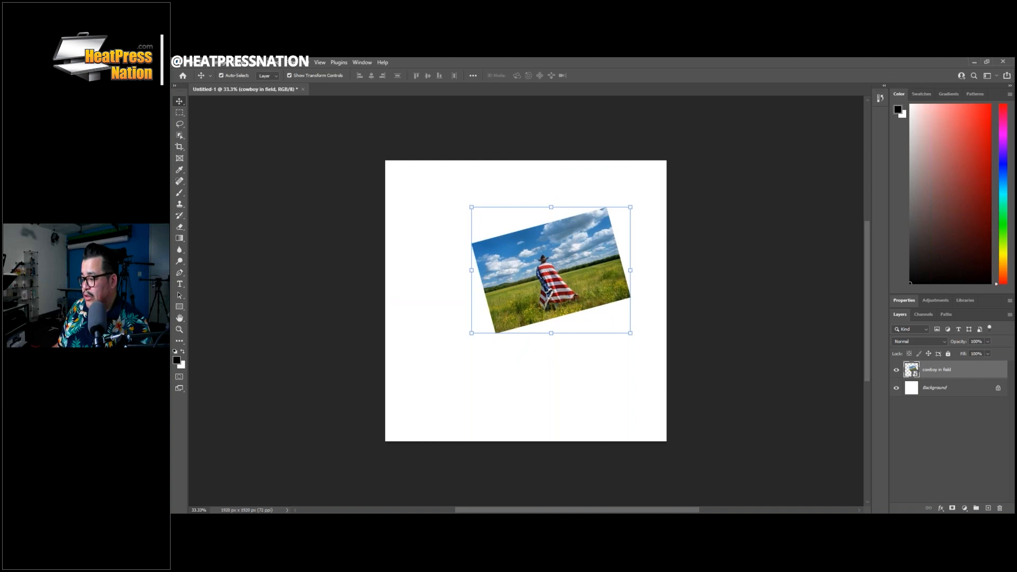
pyautogui.doubleClick(992, 374)
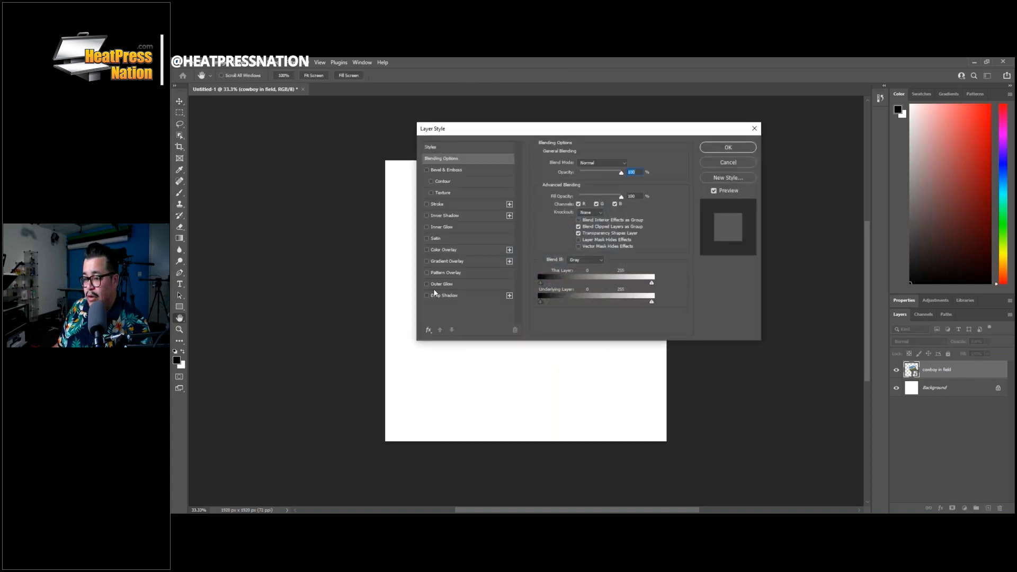
pyautogui.click(426, 204)
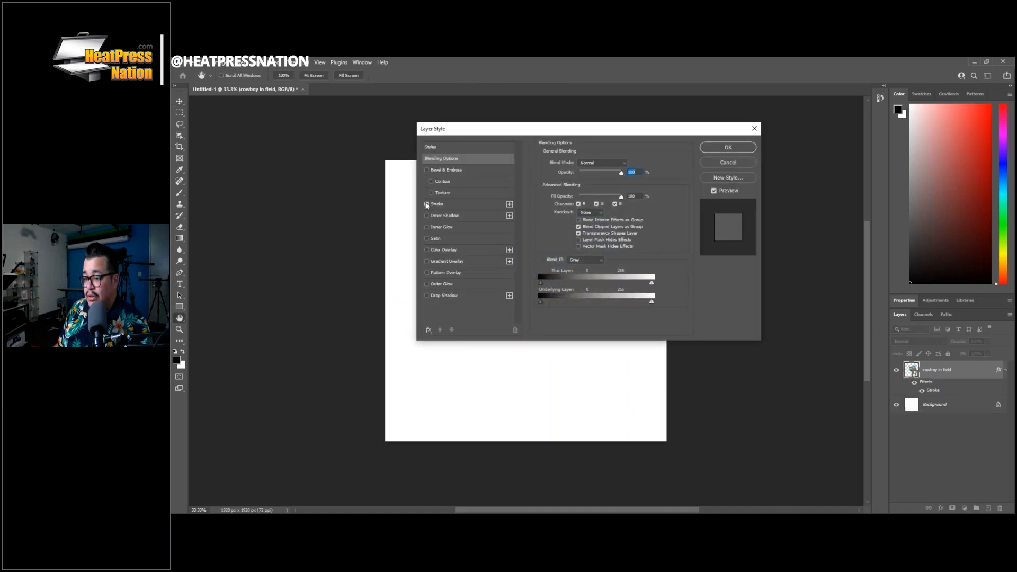
pyautogui.click(461, 202)
pyautogui.click(559, 227)
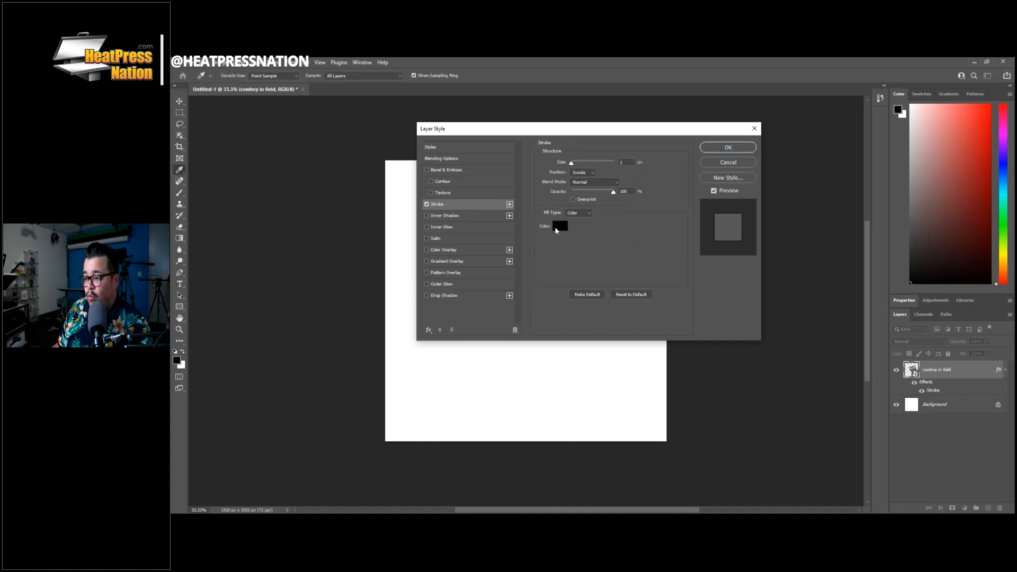
pyautogui.moveTo(736, 212); pyautogui.dragTo(630, 239)
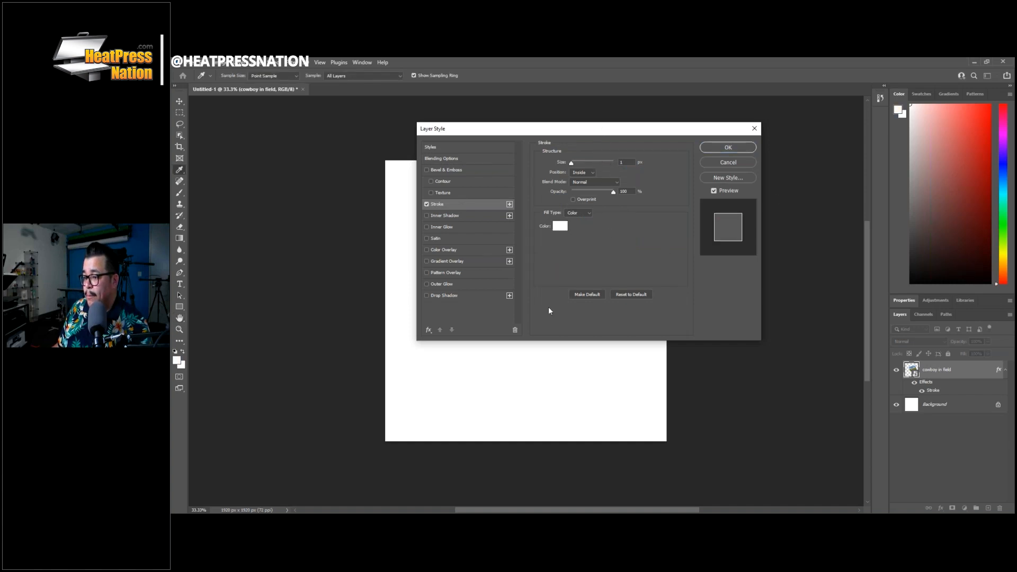
# Set the photo's stroke size to 5 px, apply the layer style, and hide the Background layer.
pyautogui.moveTo(571, 163); pyautogui.dragTo(584, 264)
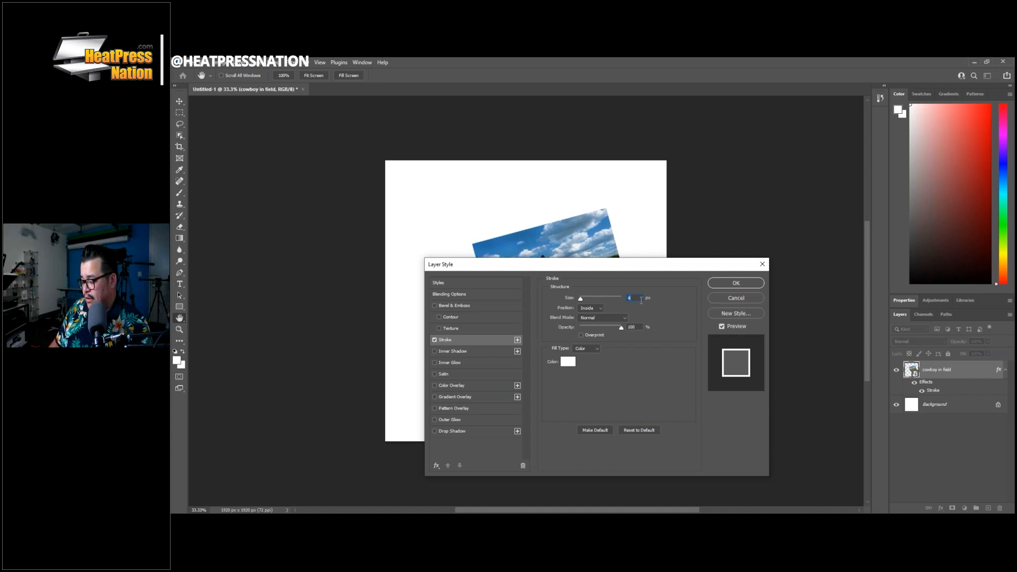
pyautogui.write('5')
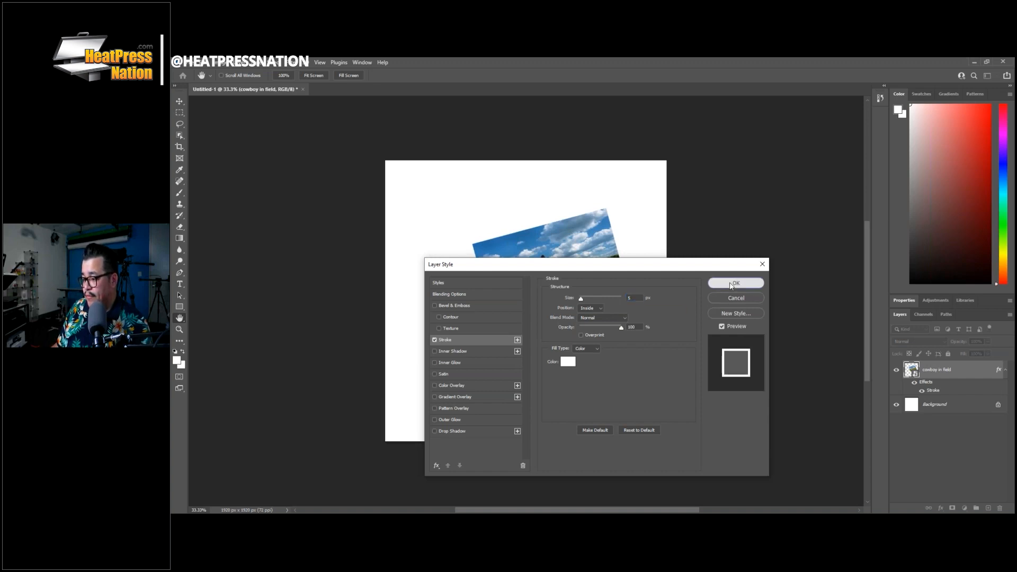
pyautogui.click(736, 284)
pyautogui.click(897, 406)
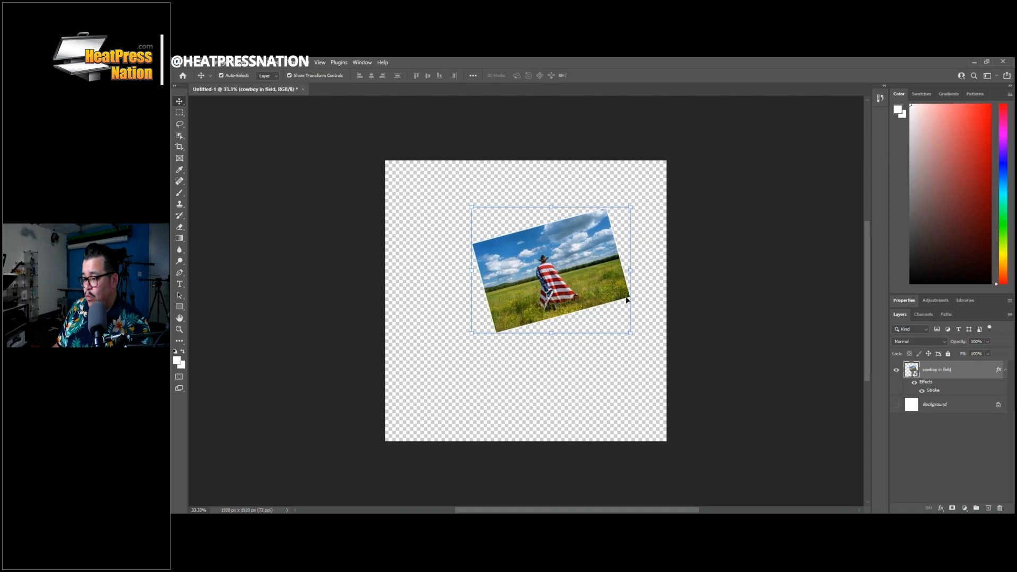
# Set the cowboy in field layer's stroke size to 15 px.
pyautogui.scroll(2, 615, 212)
pyautogui.scroll(16, 606, 218)
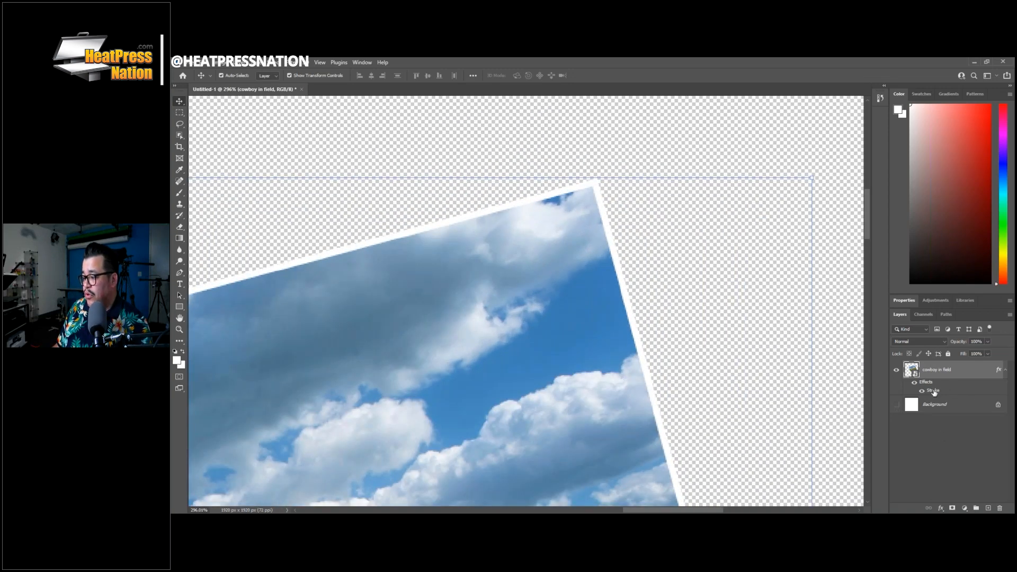
pyautogui.doubleClick(932, 390)
pyautogui.write('15')
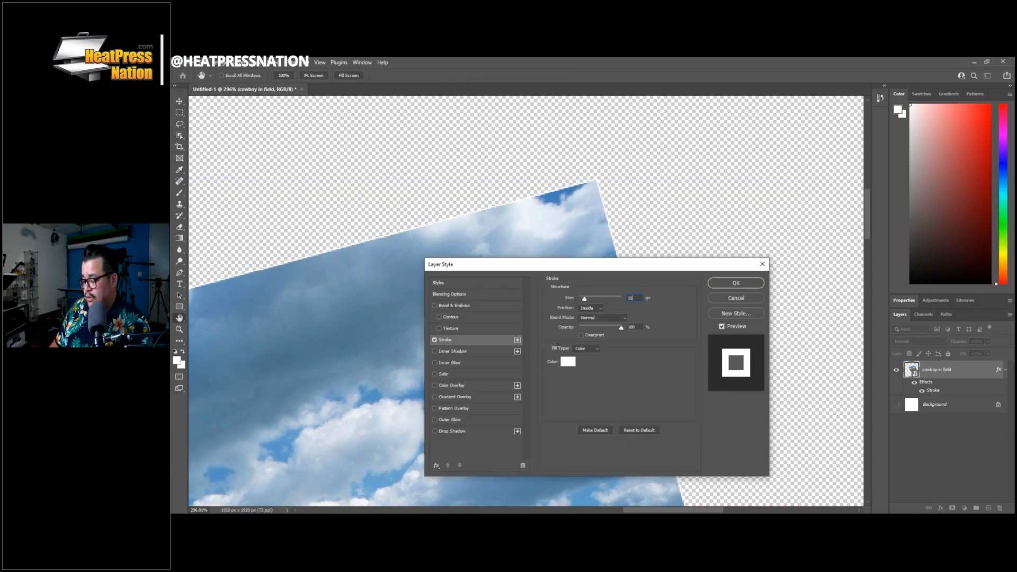
pyautogui.click(736, 283)
pyautogui.press('v')
pyautogui.scroll(-16, 609, 268)
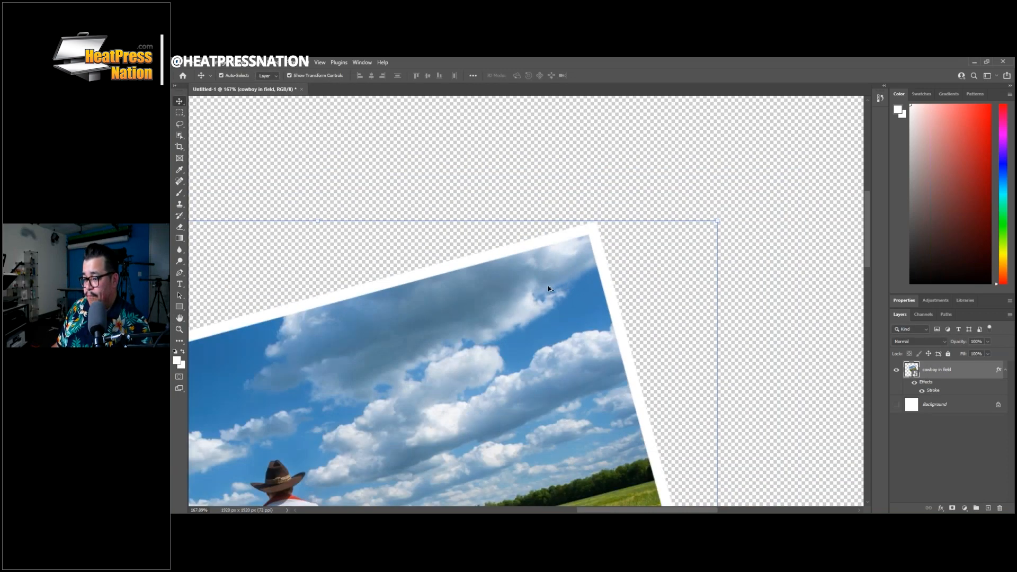
pyautogui.scroll(-2, 377, 372)
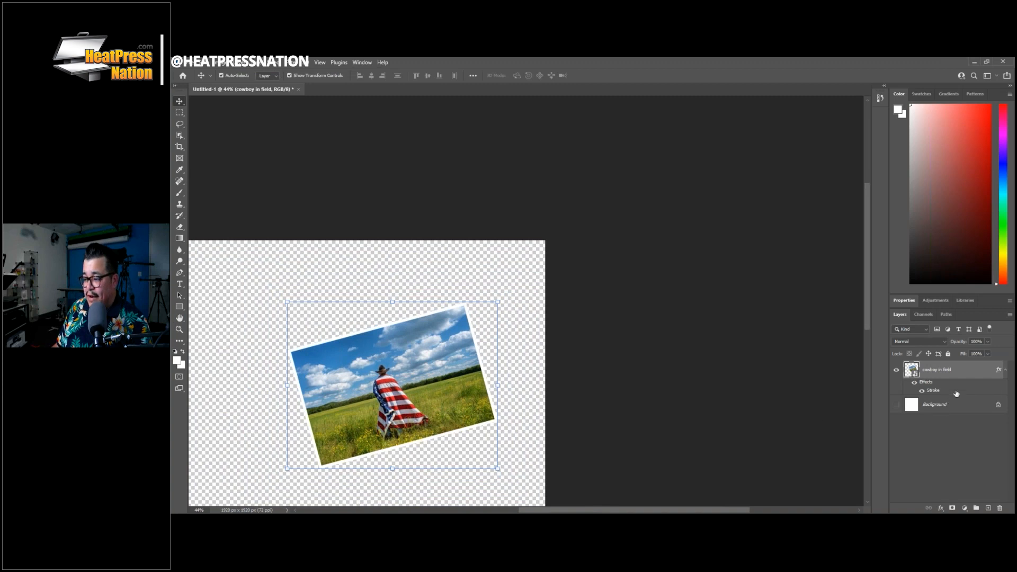
# Rasterize the layer style of the cowboy in field layer.
pyautogui.rightClick(957, 372)
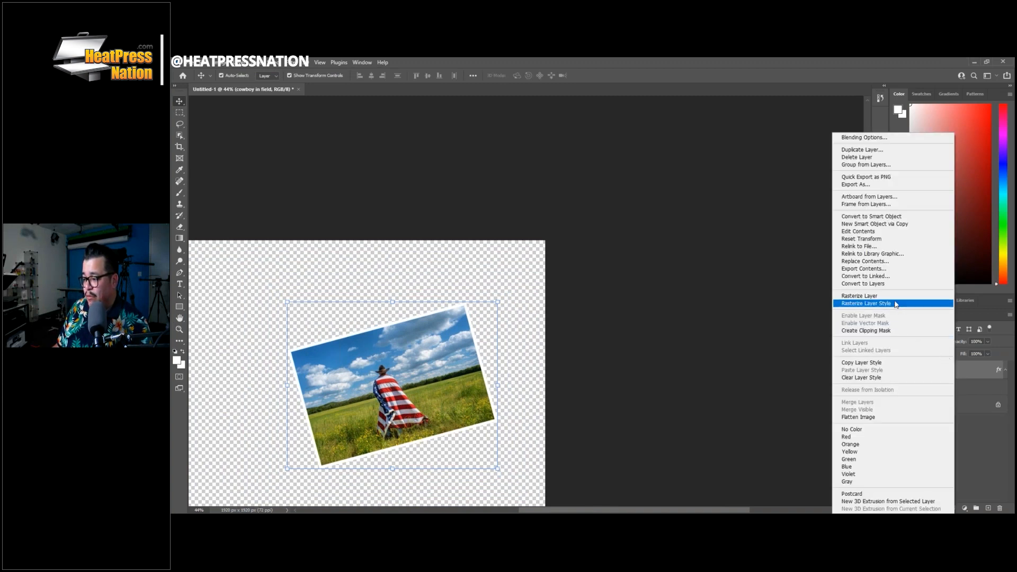
pyautogui.click(896, 303)
pyautogui.rightClick(973, 371)
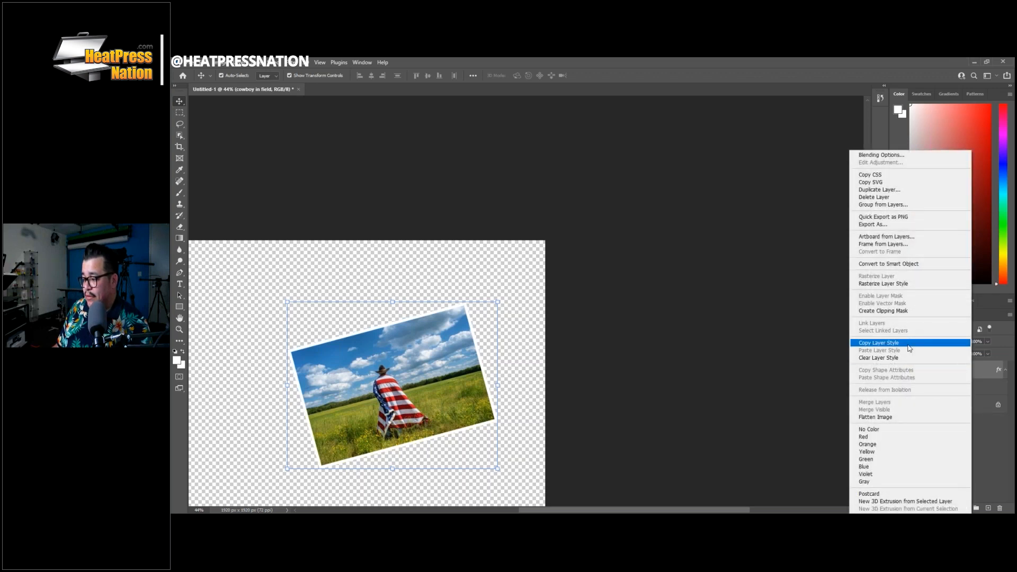
pyautogui.click(900, 284)
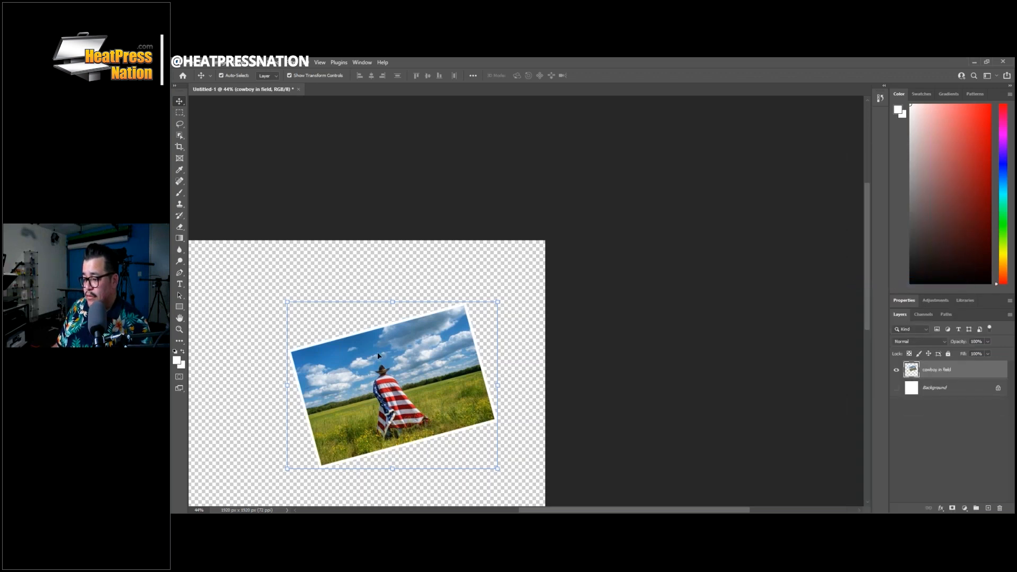
# Move the cowboy photo slightly up on the canvas and show the Background layer.
pyautogui.moveTo(378, 356)
pyautogui.mouseDown()
pyautogui.moveTo(388, 337)
pyautogui.moveTo(376, 335)
pyautogui.mouseUp()
pyautogui.scroll(-3, 482, 412)
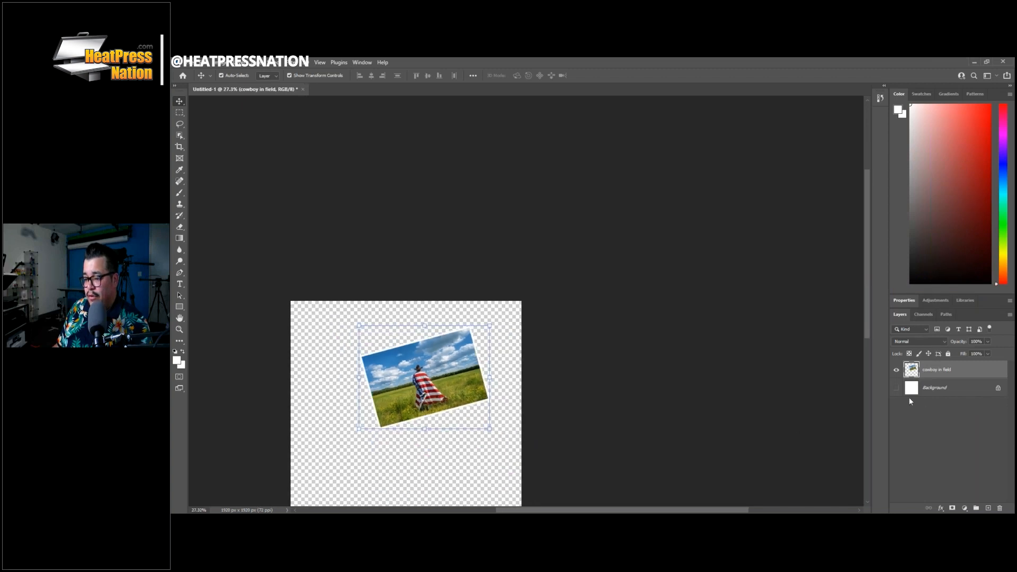
pyautogui.click(897, 389)
pyautogui.scroll(3, 318, 339)
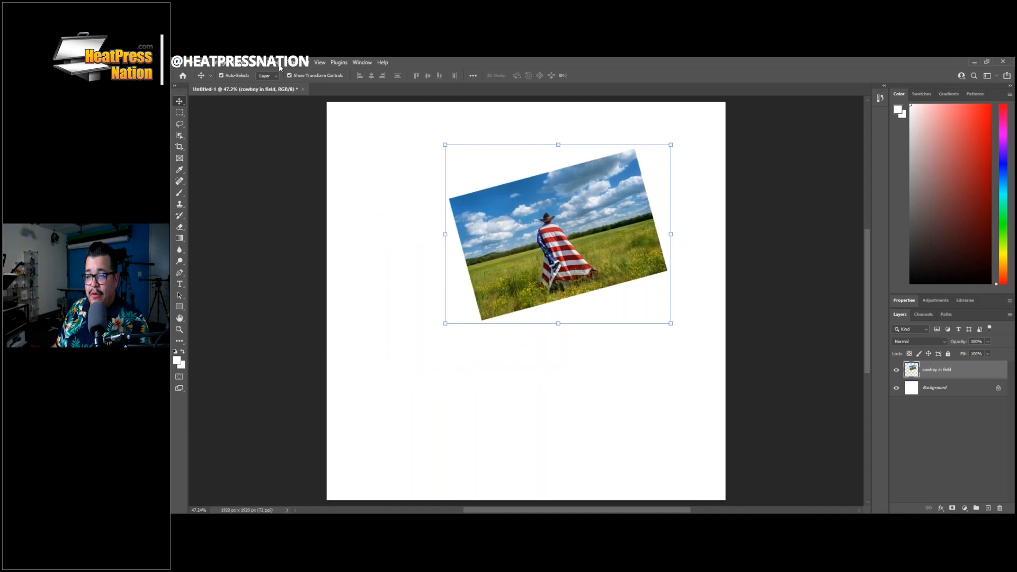
# Apply a wrap-around Offset filter to the cowboy photo with +700 pixels horizontal and -759 pixels vertical.
pyautogui.click(294, 62)
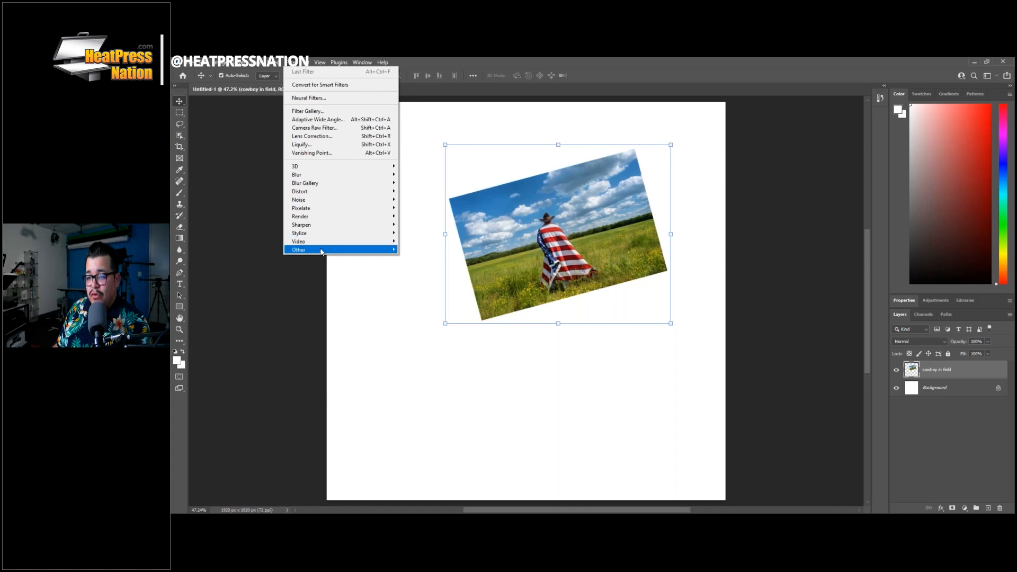
pyautogui.moveTo(373, 249)
pyautogui.click(414, 291)
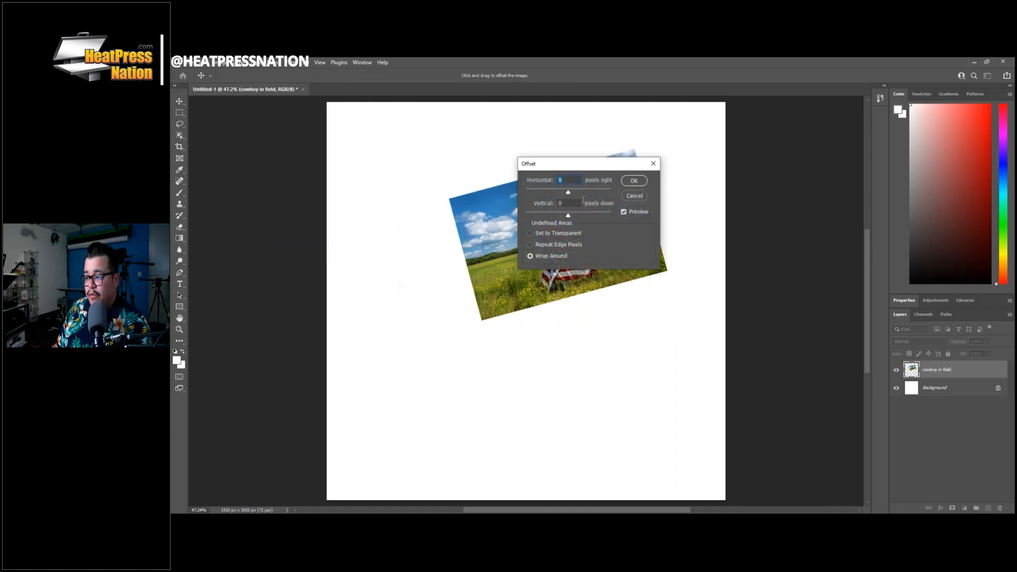
pyautogui.write('700')
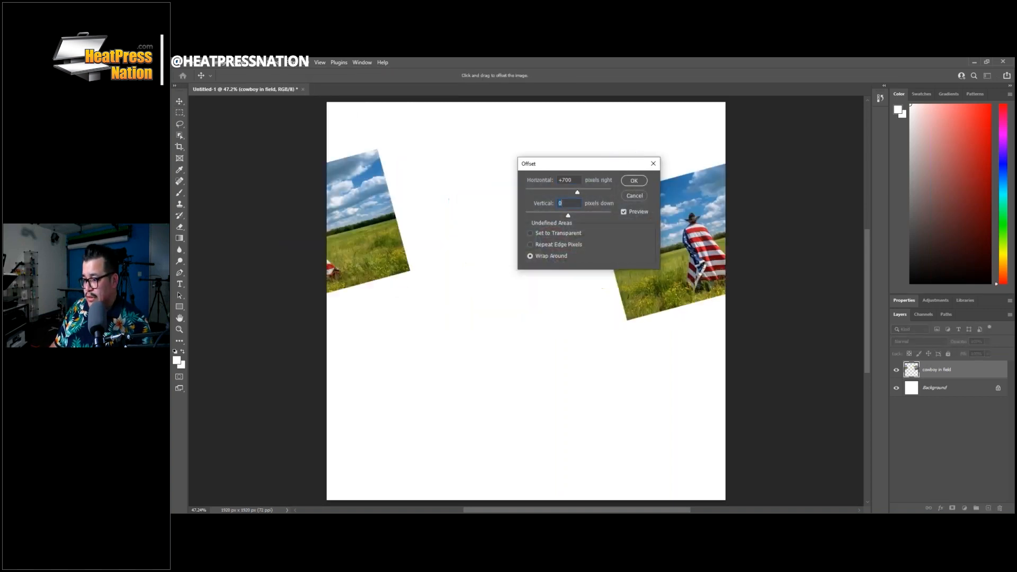
pyautogui.press('Tab')
pyautogui.write('700')
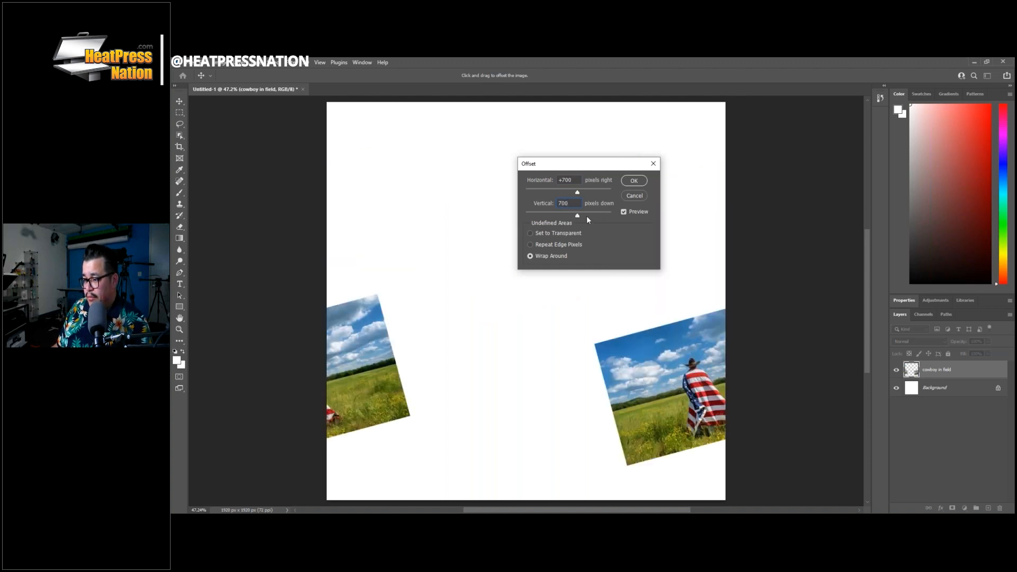
pyautogui.moveTo(574, 214); pyautogui.dragTo(562, 218)
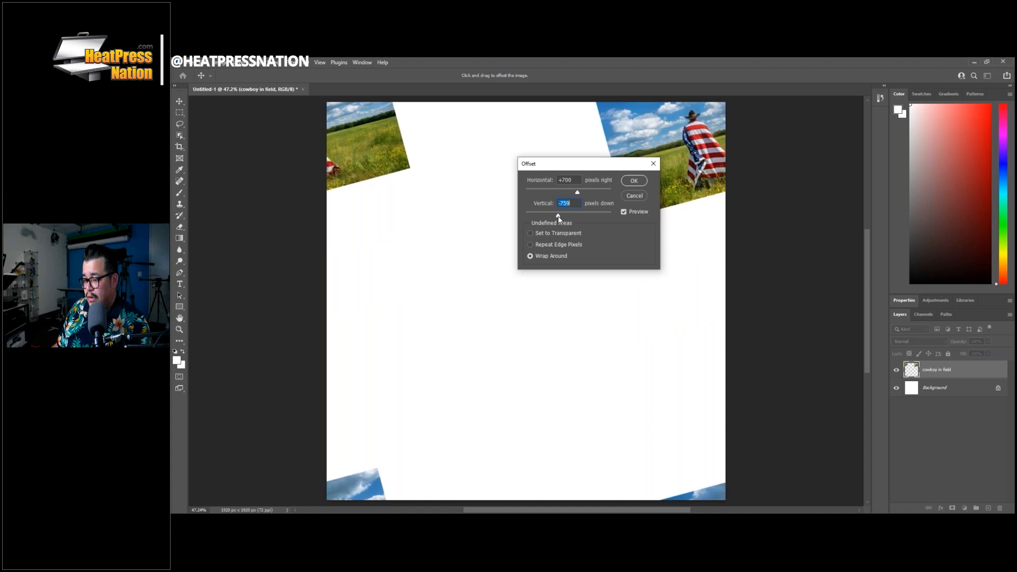
pyautogui.click(634, 180)
pyautogui.scroll(-2, 638, 327)
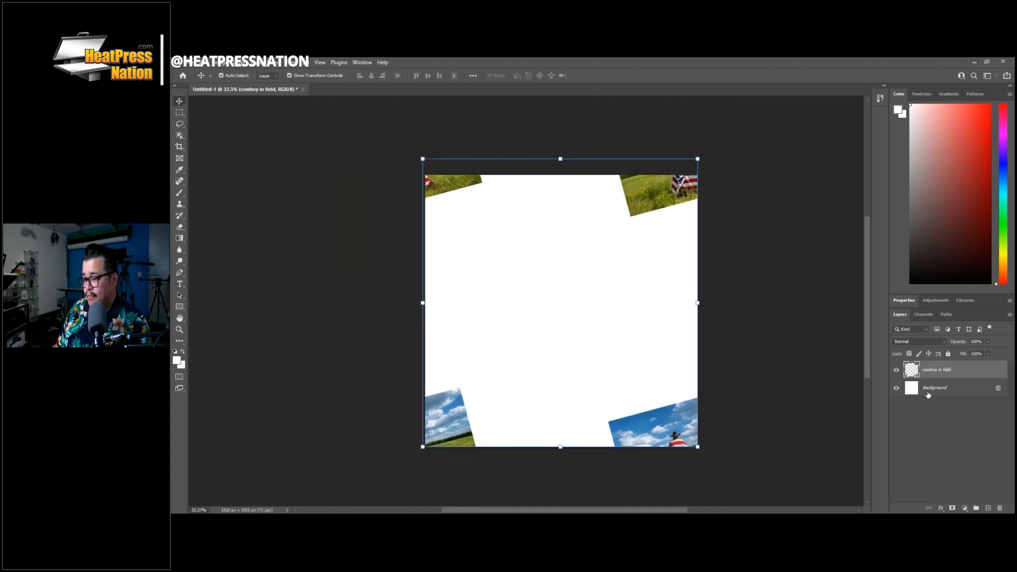
# Place the dad kid fireworks photo from the Friends (Photos) folder, shrunk and tilted slightly clockwise, in the canvas's right half.
pyautogui.hotkey('alt', 'Tab')
pyautogui.moveTo(354, 179); pyautogui.dragTo(679, 290)
pyautogui.hotkey('alt', 'Tab')
pyautogui.moveTo(636, 257); pyautogui.dragTo(630, 307)
pyautogui.click(607, 76)
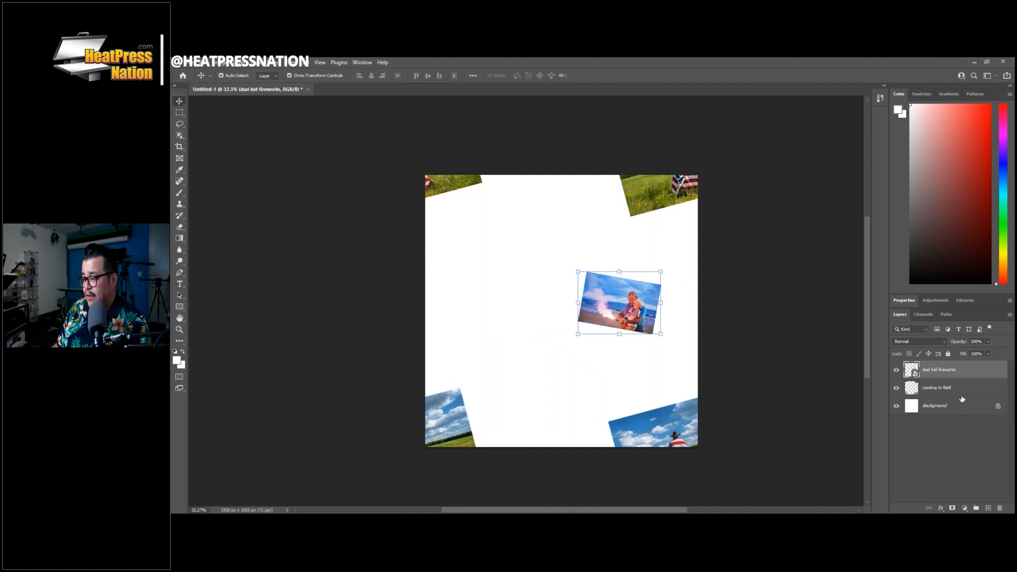
# Add a white inside Stroke effect to the dad kid fireworks layer and rasterize its layer style.
pyautogui.doubleClick(973, 369)
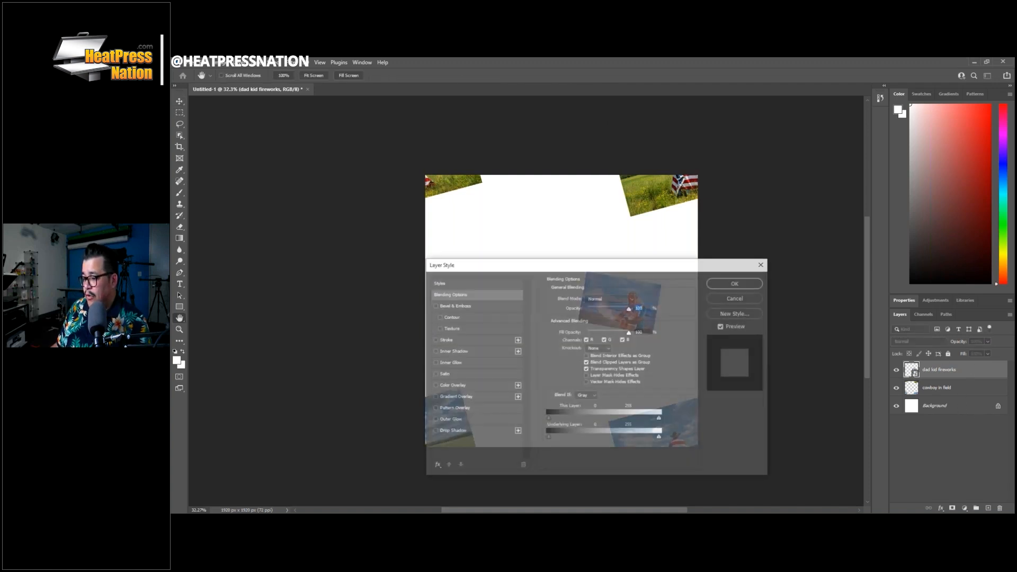
pyautogui.click(456, 340)
pyautogui.click(745, 285)
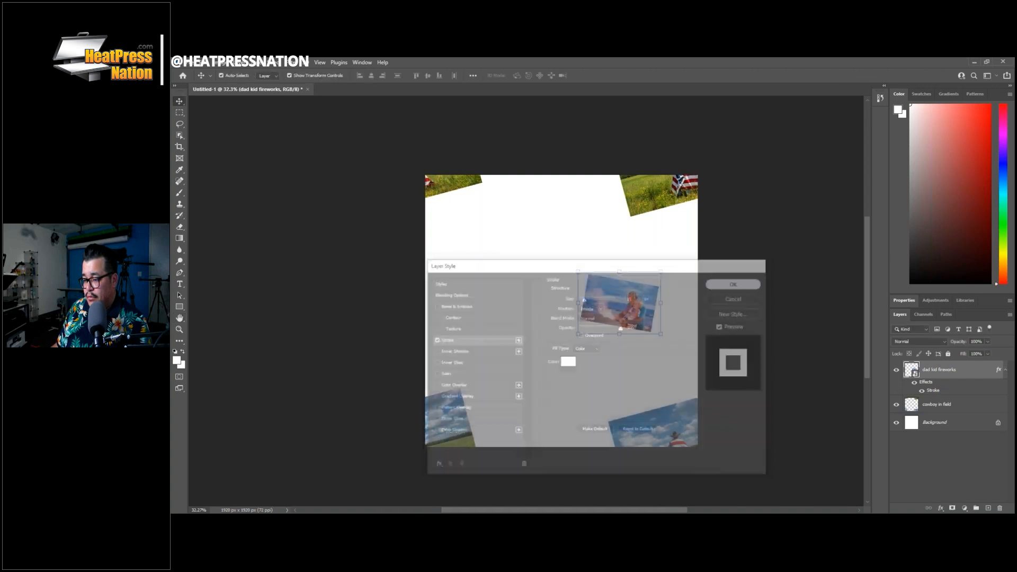
pyautogui.rightClick(960, 369)
pyautogui.click(904, 304)
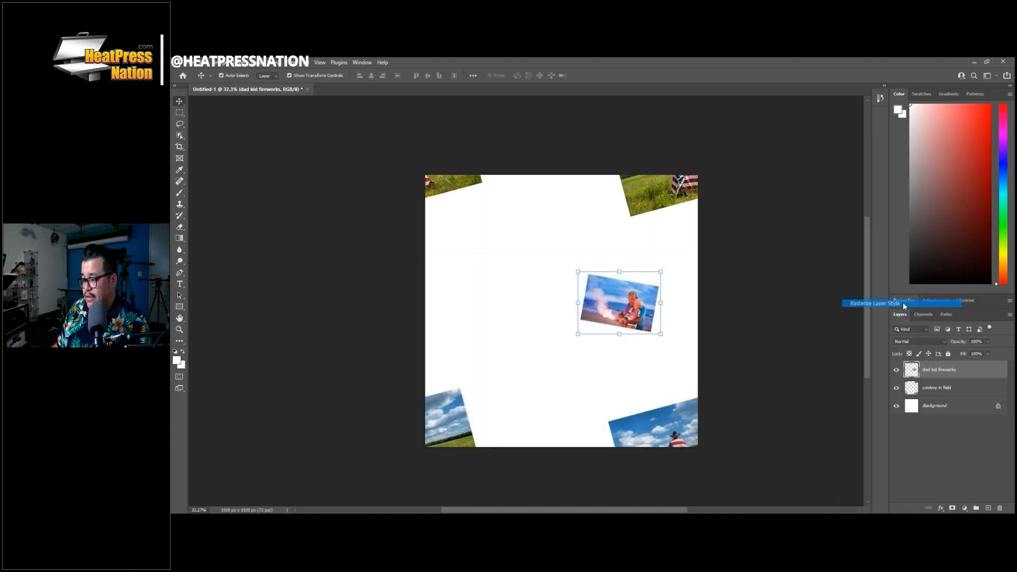
# Offset the dad kid fireworks photo +693 pixels horizontally and 0 vertically with wrap around, and hide the Background layer.
pyautogui.click(293, 62)
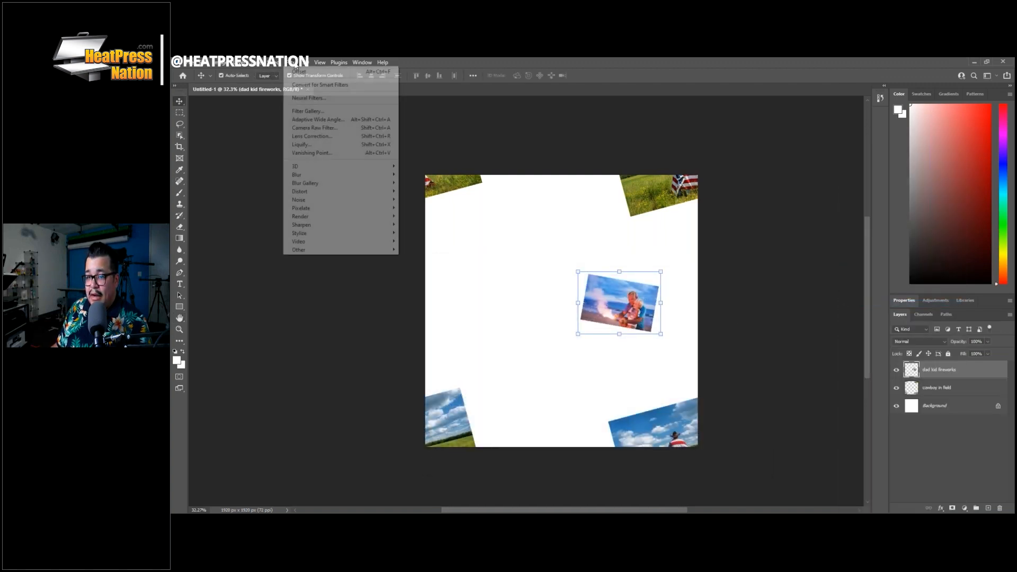
pyautogui.moveTo(321, 252)
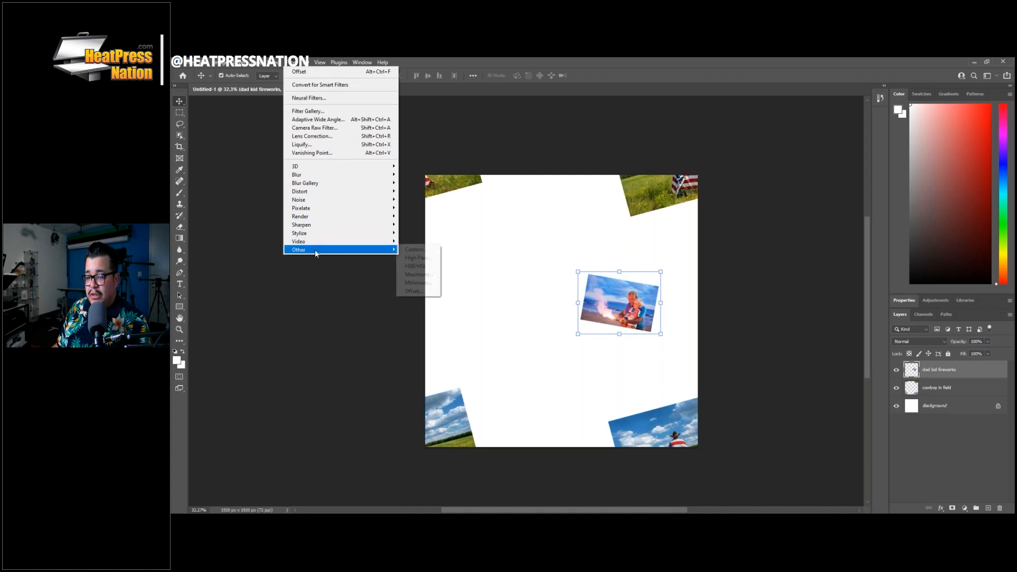
pyautogui.click(414, 291)
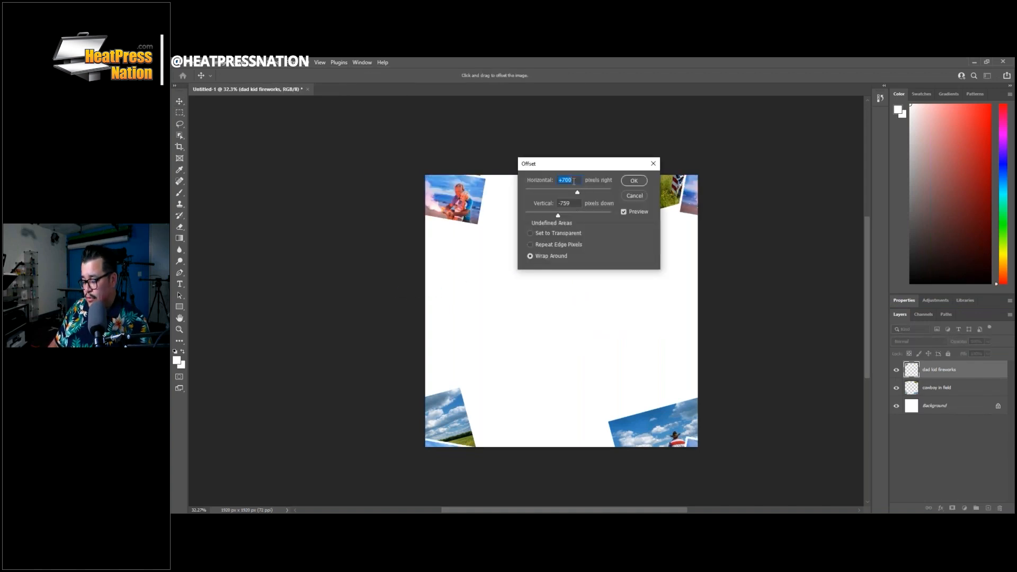
pyautogui.write('0')
pyautogui.doubleClick(567, 203)
pyautogui.write('0')
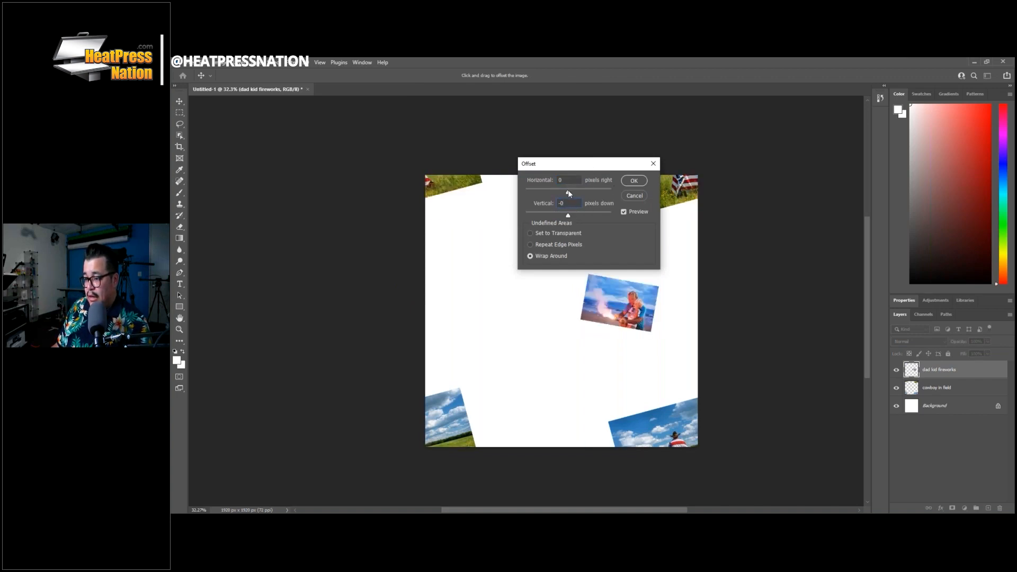
pyautogui.moveTo(572, 190); pyautogui.dragTo(578, 190)
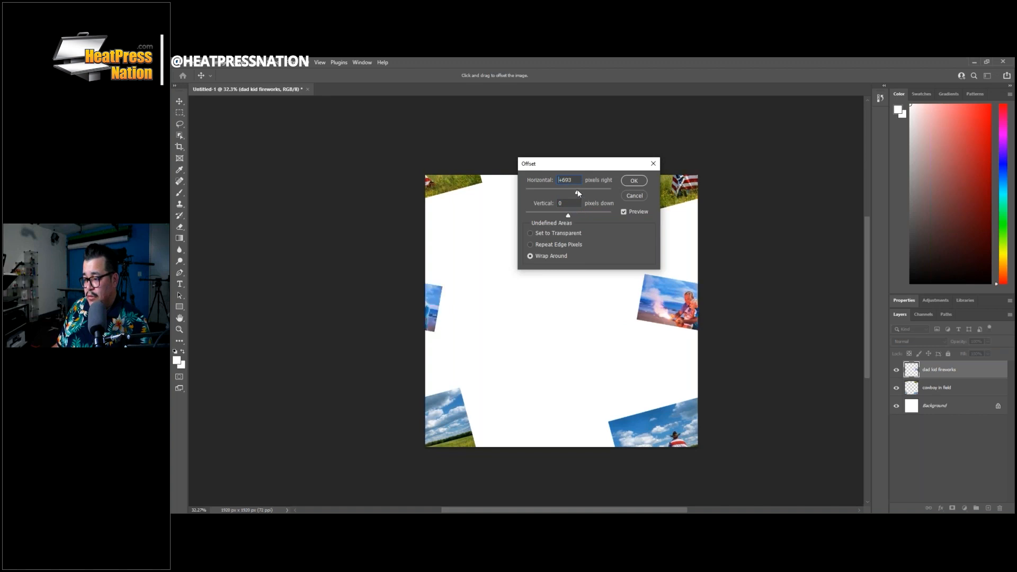
pyautogui.click(634, 181)
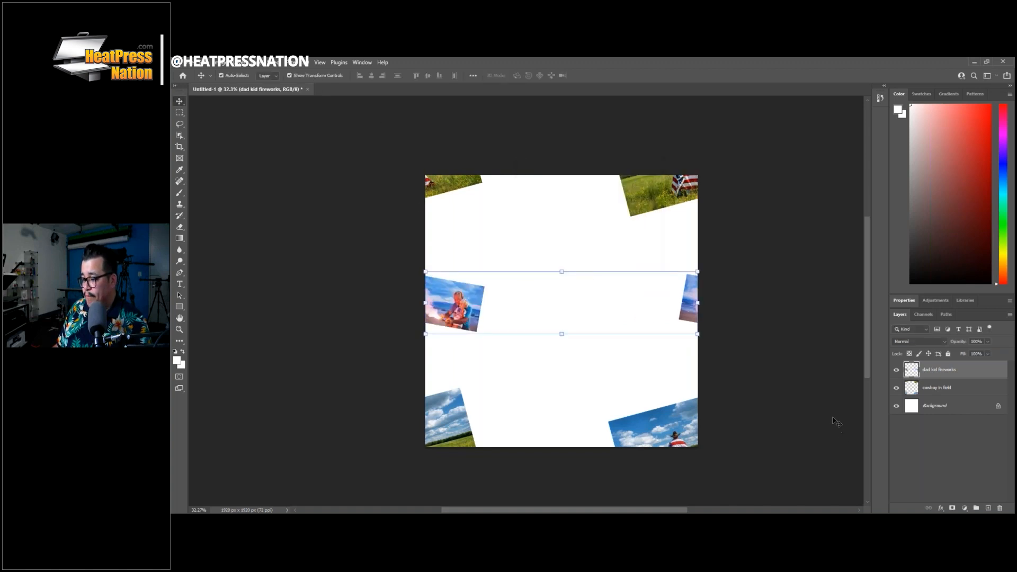
pyautogui.click(896, 407)
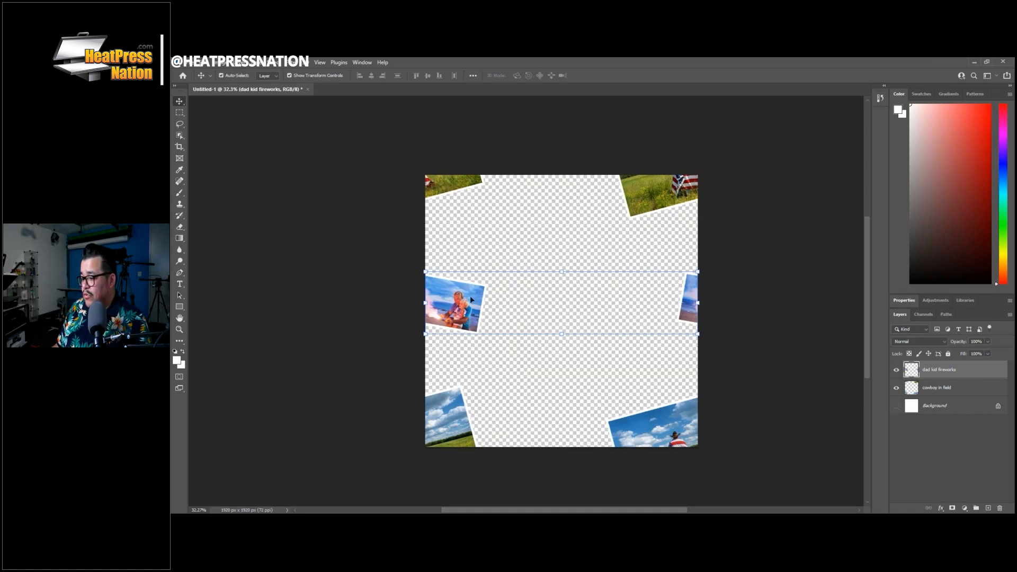
# Place the dad kid flag photo, shrunk and tilted clockwise, near the canvas's upper edge between the cowboy photo pieces.
pyautogui.hotkey('alt', 'Tab')
pyautogui.click(337, 188)
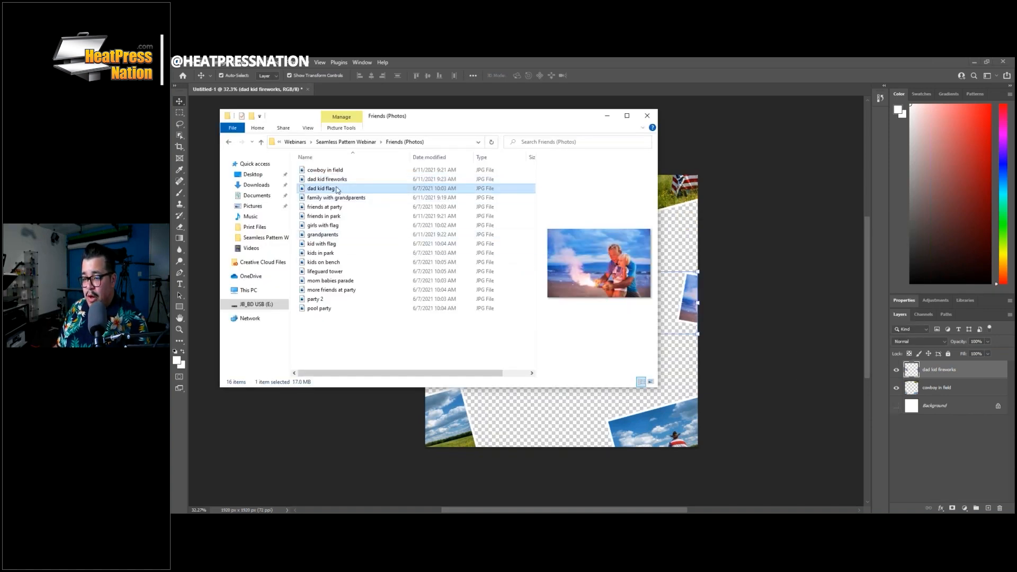
pyautogui.moveTo(334, 189); pyautogui.dragTo(547, 419)
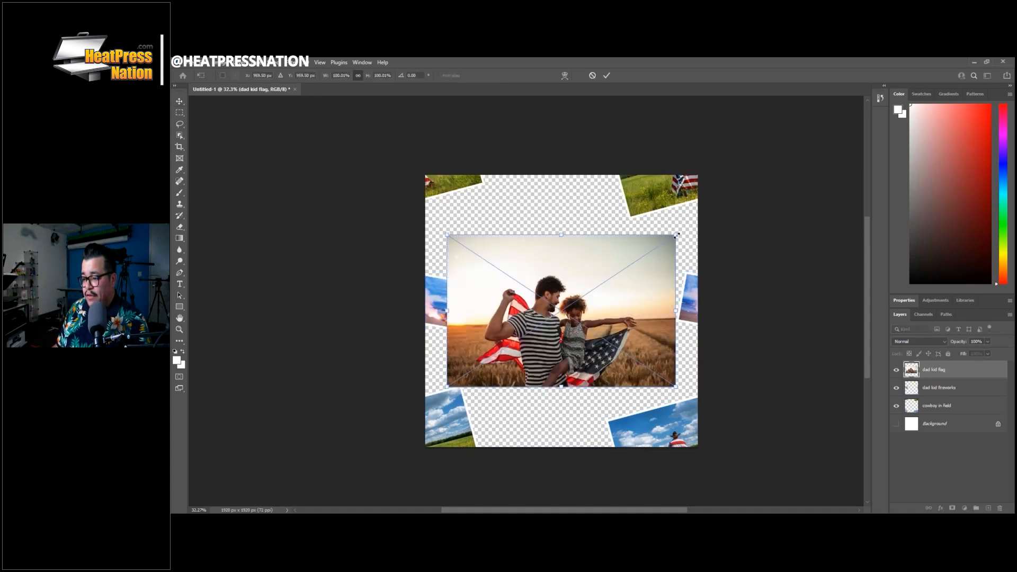
pyautogui.moveTo(677, 235); pyautogui.dragTo(588, 325)
pyautogui.moveTo(540, 347); pyautogui.dragTo(564, 217)
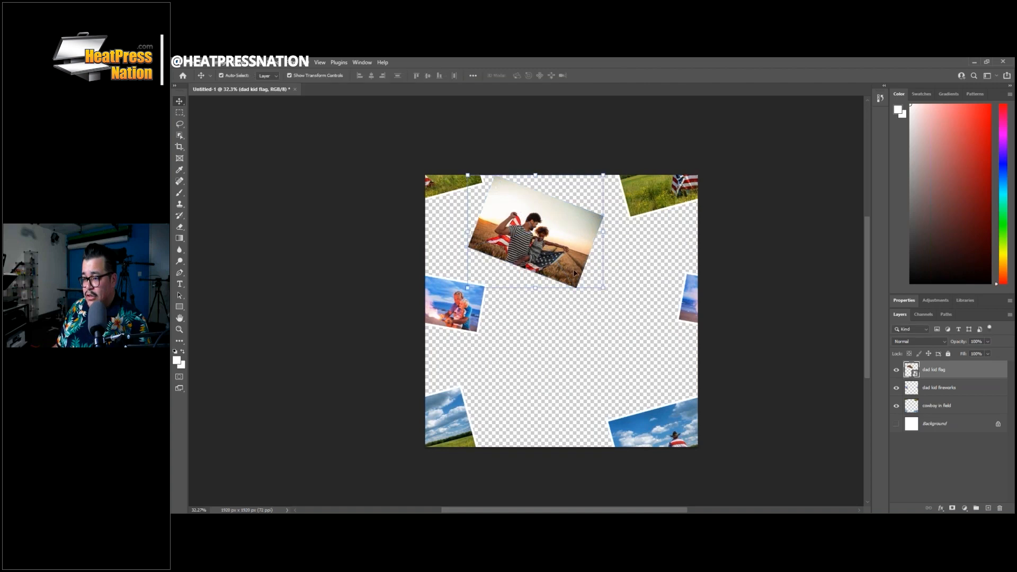
# Place the family with grandparents photo, shrunk and tilted slightly counterclockwise, below the fireworks photo on the canvas's left side.
pyautogui.hotkey('alt', 'Tab')
pyautogui.click(350, 198)
pyautogui.moveTo(353, 202); pyautogui.dragTo(630, 408)
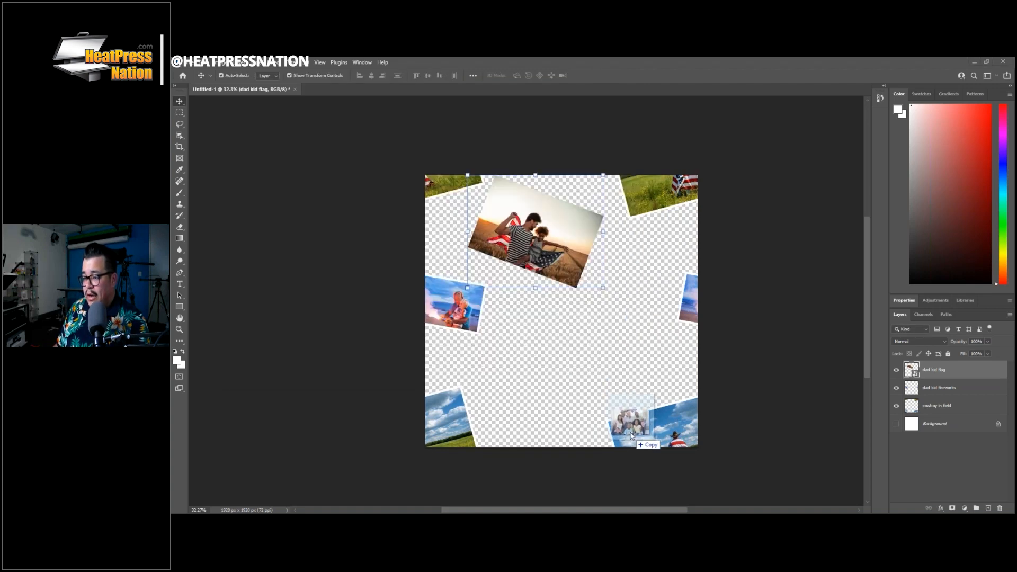
pyautogui.moveTo(647, 257); pyautogui.dragTo(578, 294)
pyautogui.moveTo(540, 333); pyautogui.dragTo(508, 350)
pyautogui.click(607, 75)
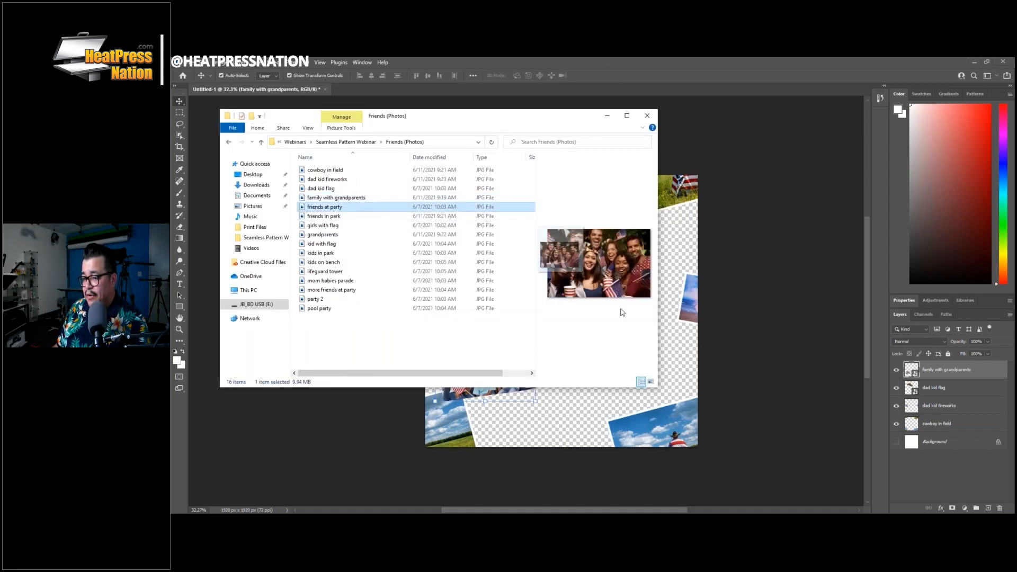
# Place the friends at party photo at about 47% scale, rotated about 17 degrees clockwise, in the canvas's lower middle.
pyautogui.doubleClick(356, 214)
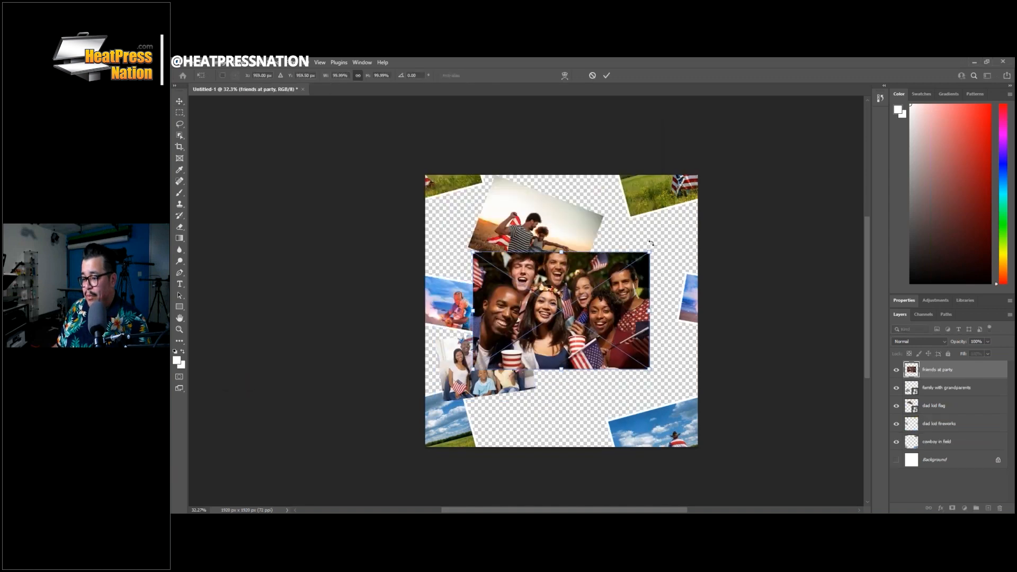
pyautogui.moveTo(660, 247); pyautogui.dragTo(672, 267)
pyautogui.moveTo(493, 230); pyautogui.dragTo(570, 409)
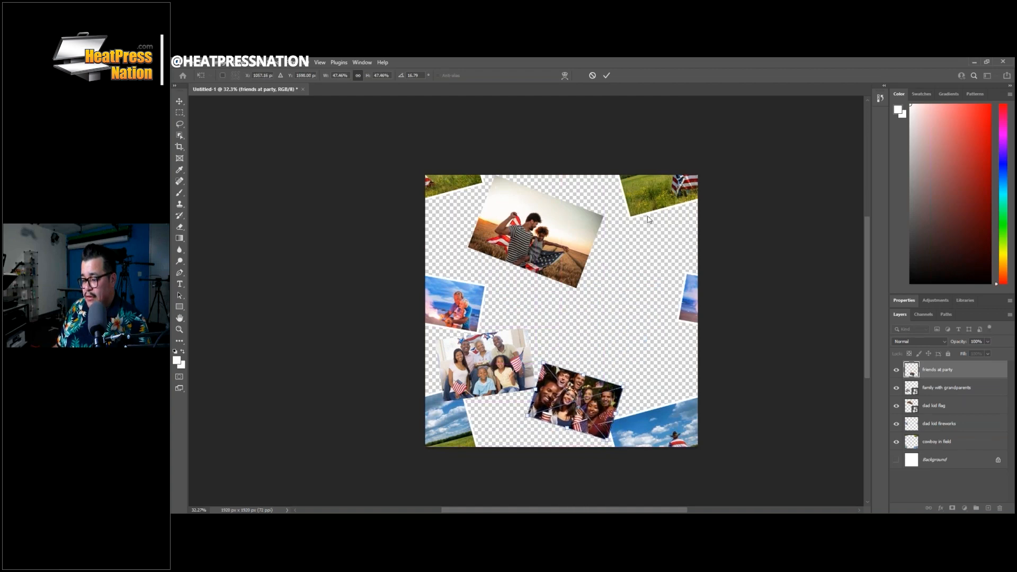
pyautogui.hotkey('alt', 'Tab')
pyautogui.click(608, 76)
# Place the friends in park photo at about 49% scale, tilted counterclockwise, below the cowboy photo piece in the canvas's upper right corner.
pyautogui.hotkey('alt', 'Tab')
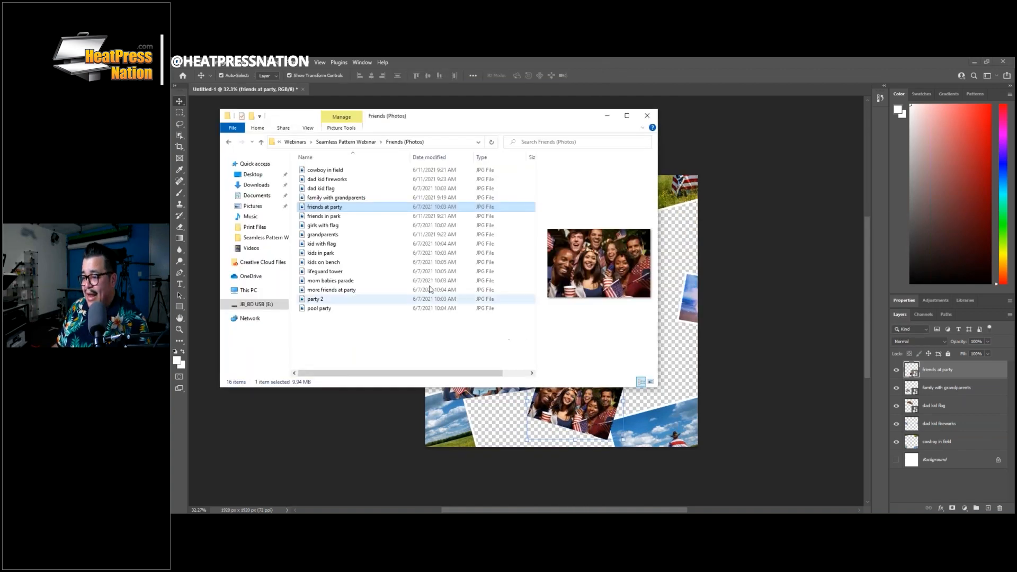
pyautogui.click(328, 219)
pyautogui.moveTo(398, 217); pyautogui.dragTo(688, 395)
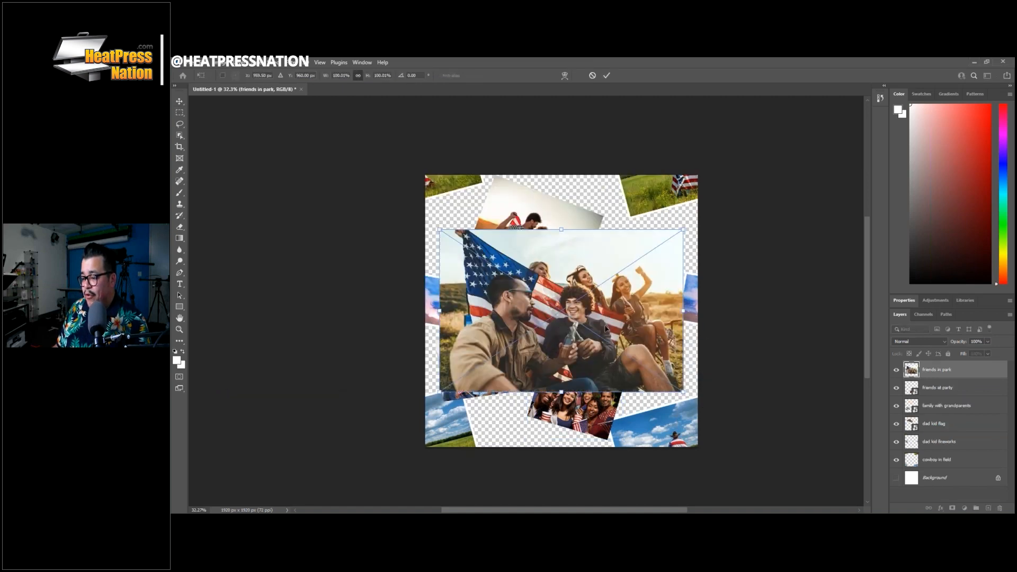
pyautogui.moveTo(681, 230); pyautogui.dragTo(689, 177)
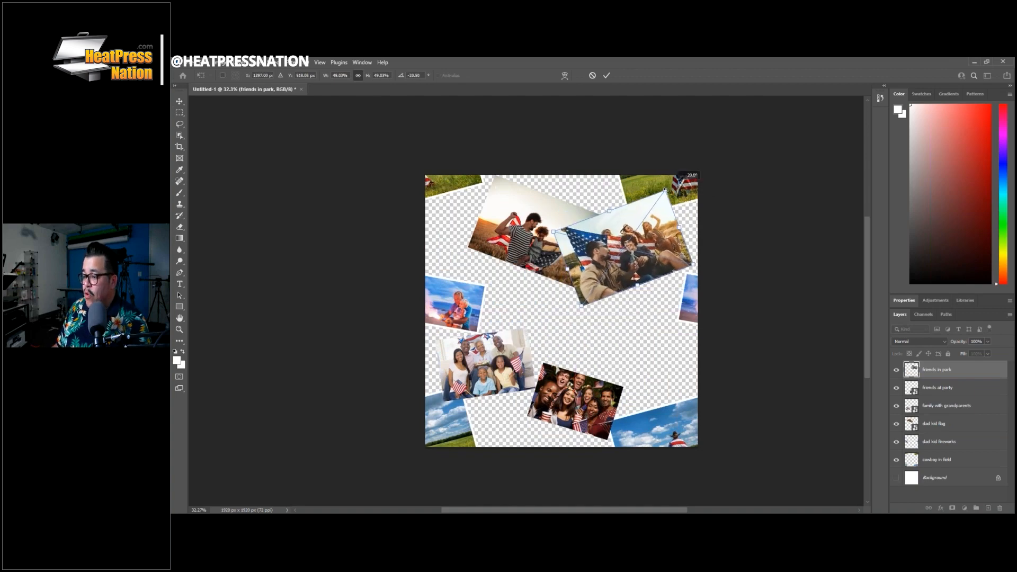
pyautogui.moveTo(643, 240); pyautogui.dragTo(643, 249)
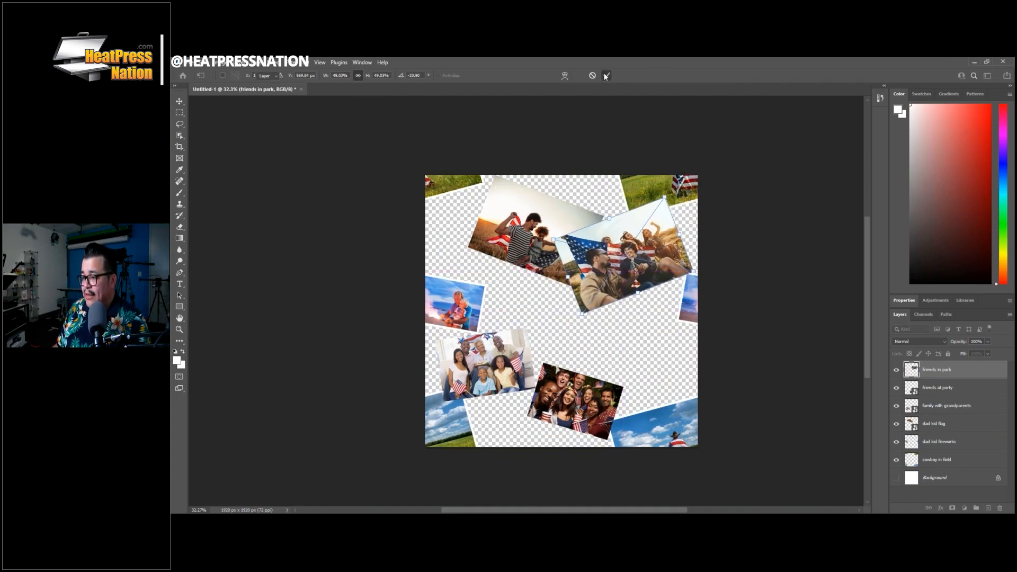
# Place the girls with flag photo at about 39% scale, tilted slightly clockwise, near the canvas's middle, and restack it directly above the dad kid flag layer.
pyautogui.hotkey('alt', 'Tab')
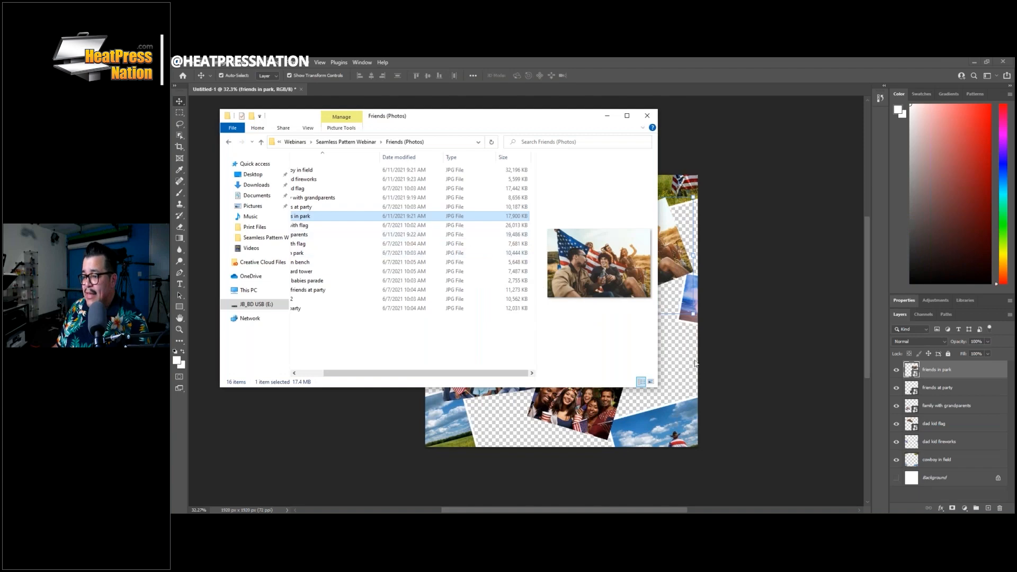
pyautogui.click(698, 377)
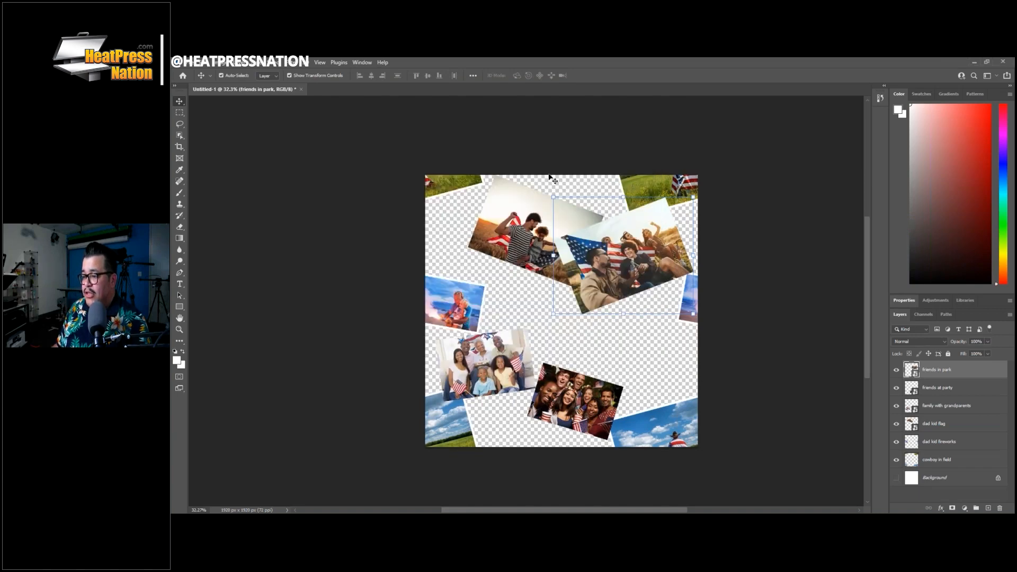
pyautogui.hotkey('alt', 'Tab')
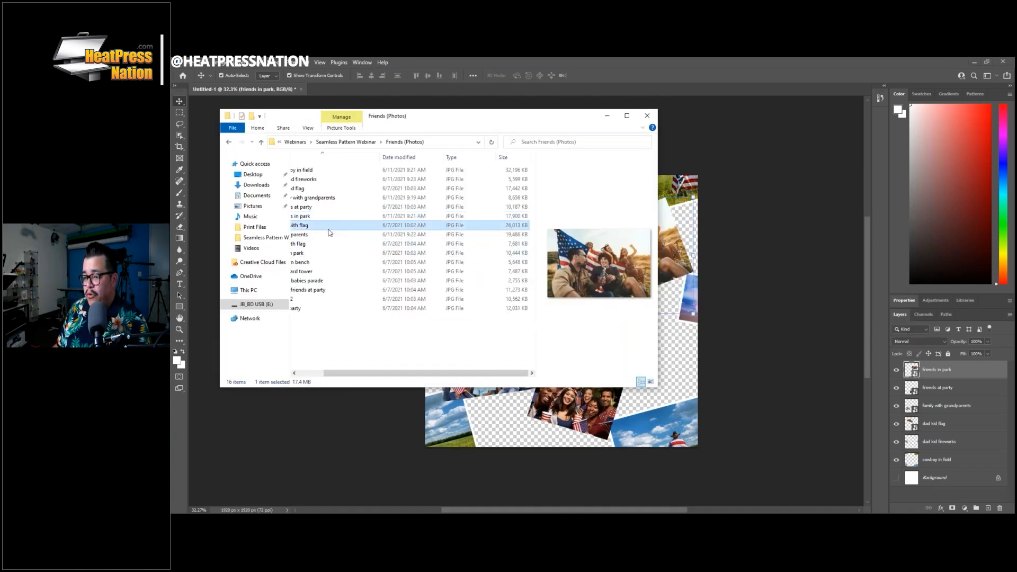
pyautogui.click(618, 435)
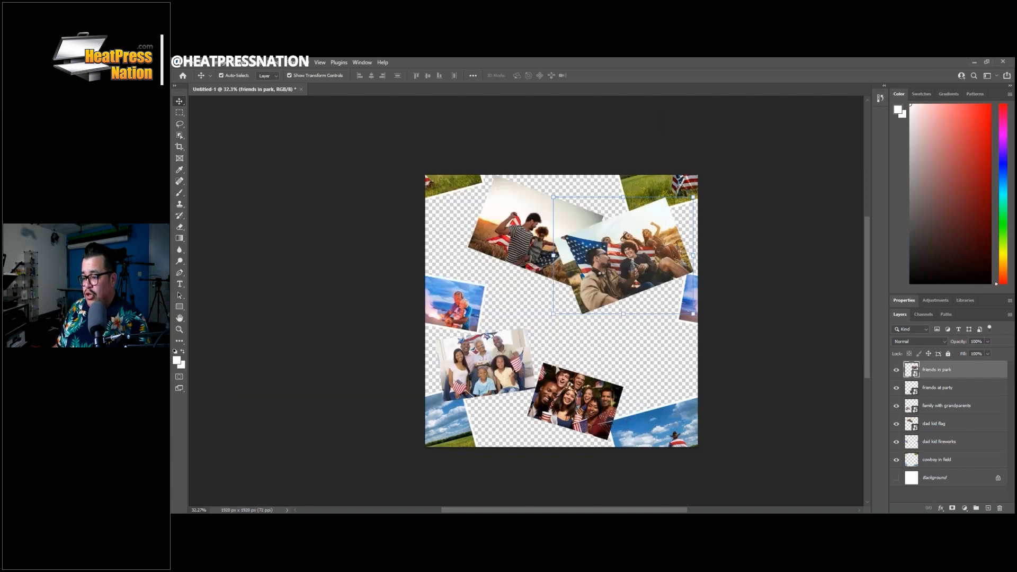
pyautogui.moveTo(697, 221); pyautogui.dragTo(550, 299)
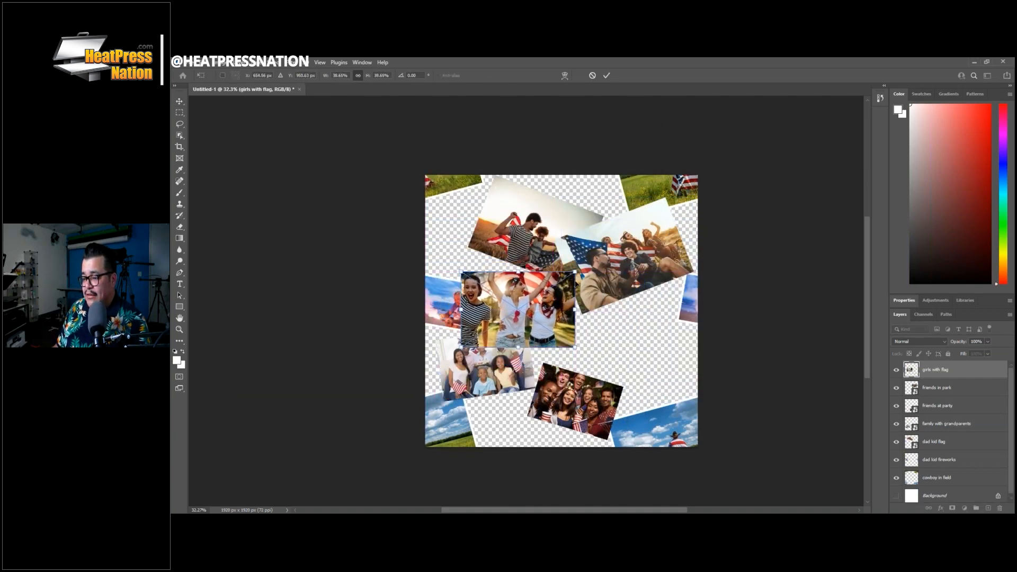
pyautogui.moveTo(583, 265)
pyautogui.mouseDown()
pyautogui.moveTo(591, 288)
pyautogui.moveTo(589, 268)
pyautogui.mouseUp()
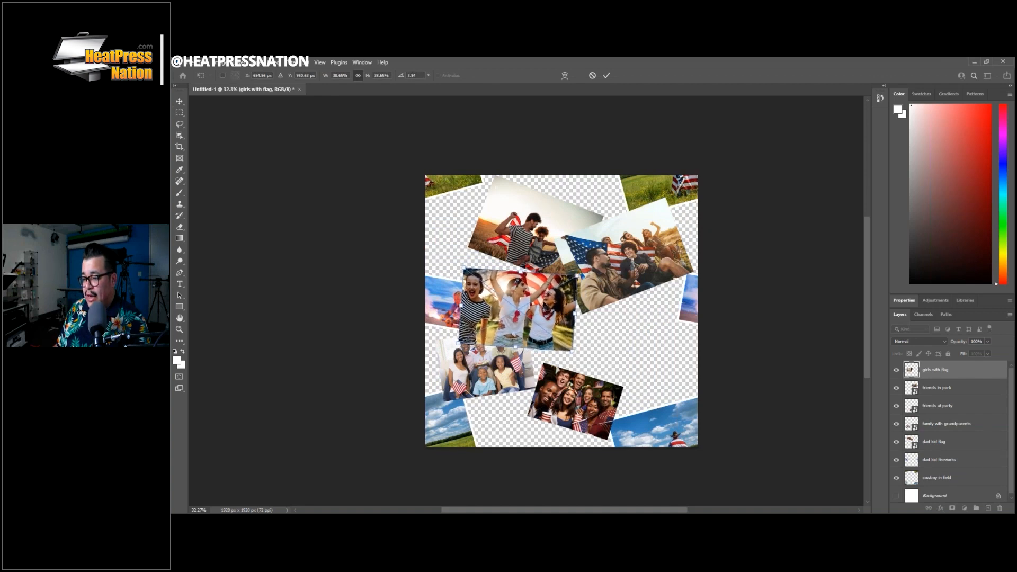
pyautogui.moveTo(544, 303); pyautogui.dragTo(566, 293)
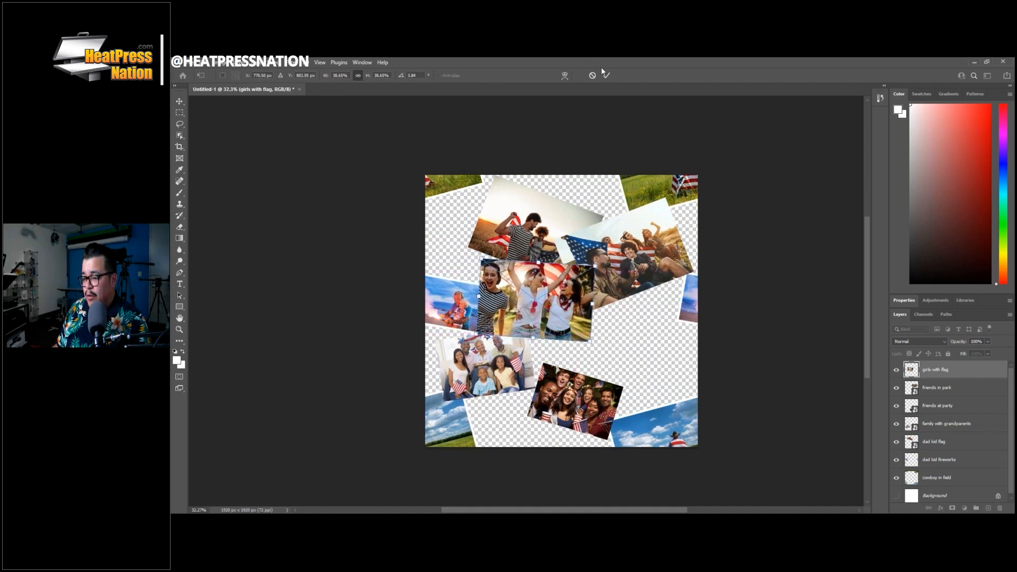
pyautogui.press('Return')
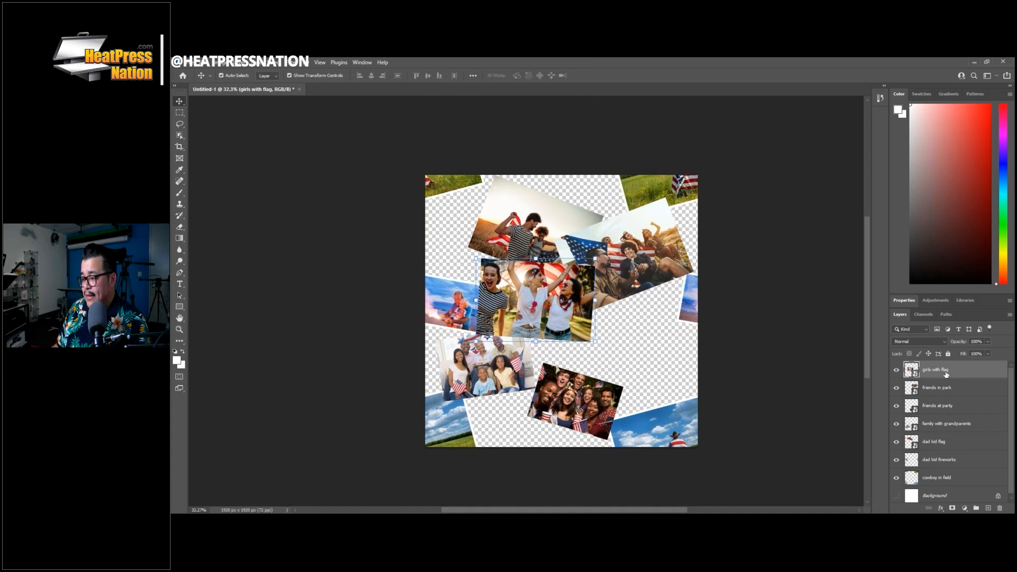
pyautogui.moveTo(956, 373); pyautogui.dragTo(912, 443)
pyautogui.moveTo(976, 441); pyautogui.dragTo(976, 424)
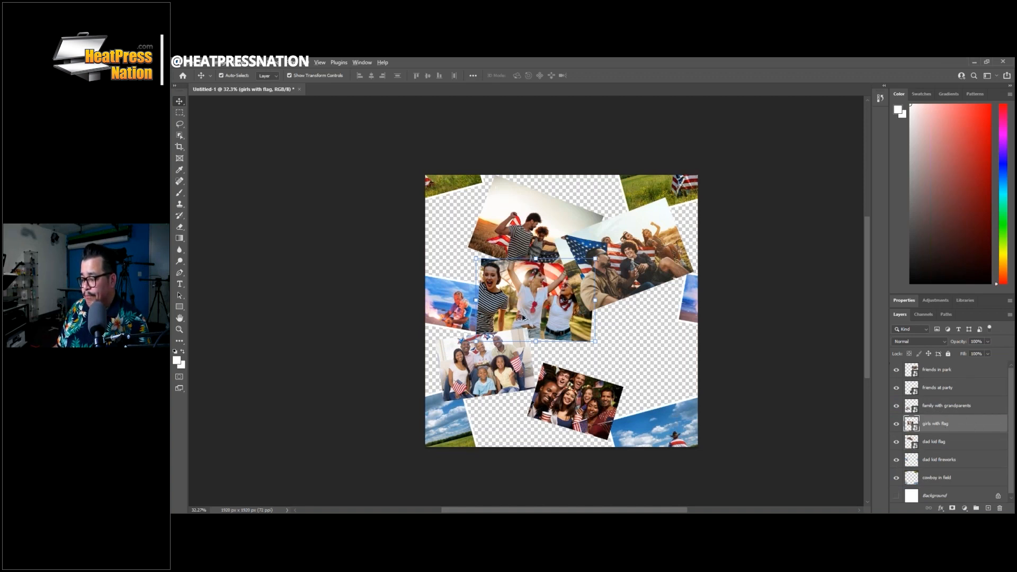
# Place the grandparents photo at about 53% scale, unrotated, above the friends at party photo.
pyautogui.hotkey('alt', 'Tab')
pyautogui.click(309, 236)
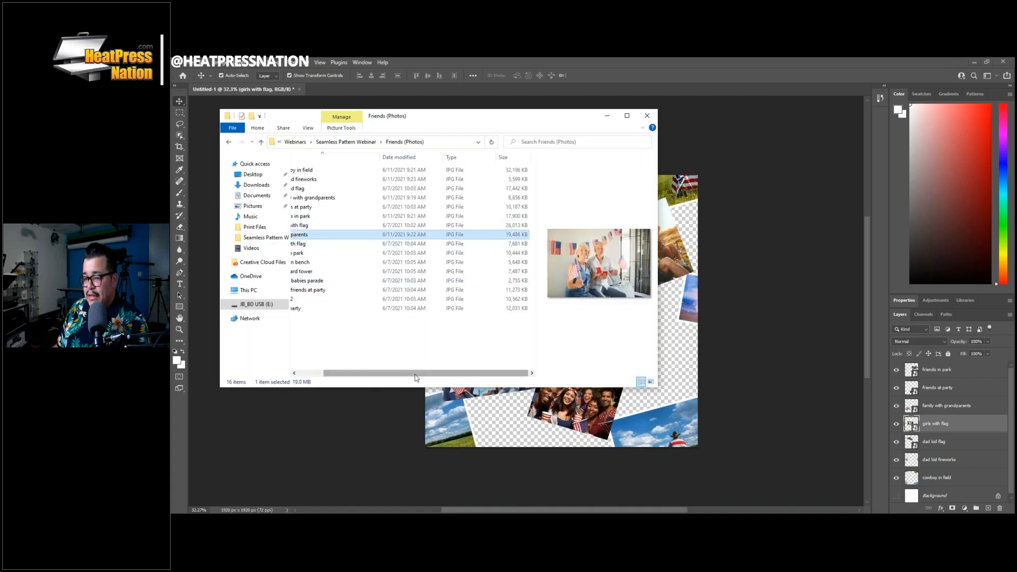
pyautogui.moveTo(415, 374); pyautogui.dragTo(365, 377)
pyautogui.moveTo(342, 236); pyautogui.dragTo(616, 406)
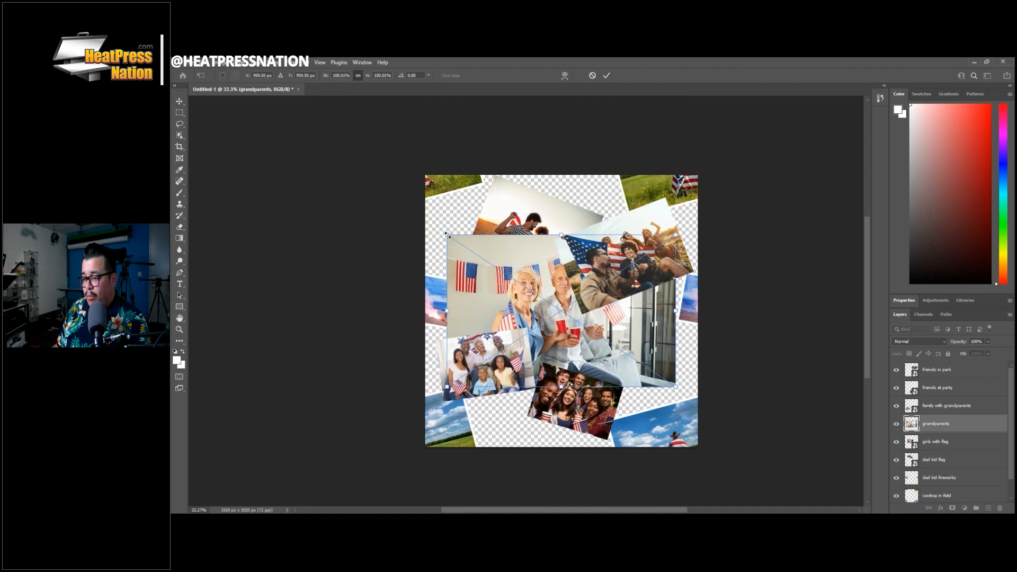
pyautogui.moveTo(448, 236); pyautogui.dragTo(555, 307)
pyautogui.moveTo(602, 346); pyautogui.dragTo(580, 350)
pyautogui.hotkey('alt', 'Tab')
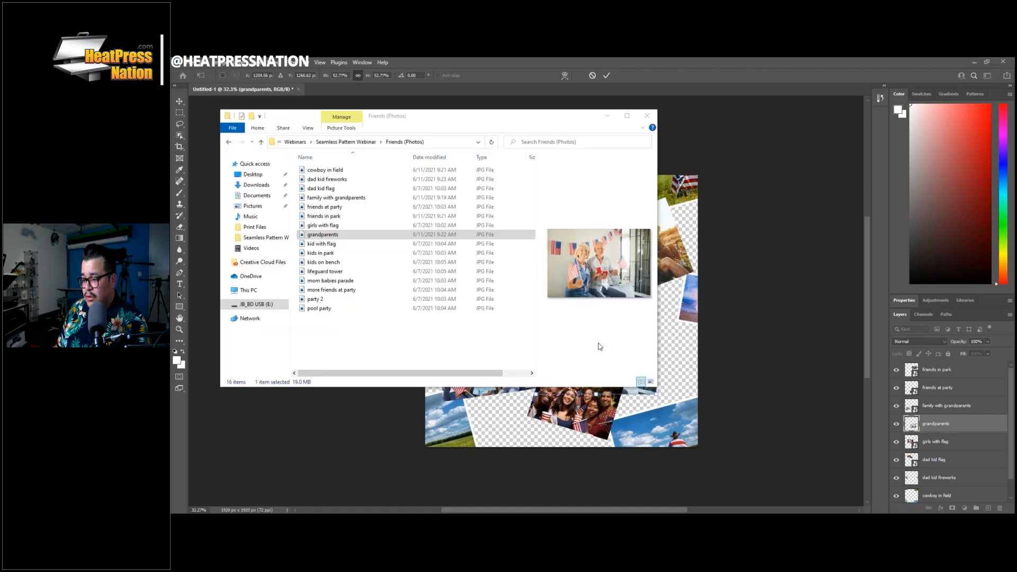
pyautogui.click(606, 75)
# Place the kid with flag photo at about 74% scale, rotated about 7 degrees counterclockwise, in the canvas's upper left.
pyautogui.hotkey('alt', 'Tab')
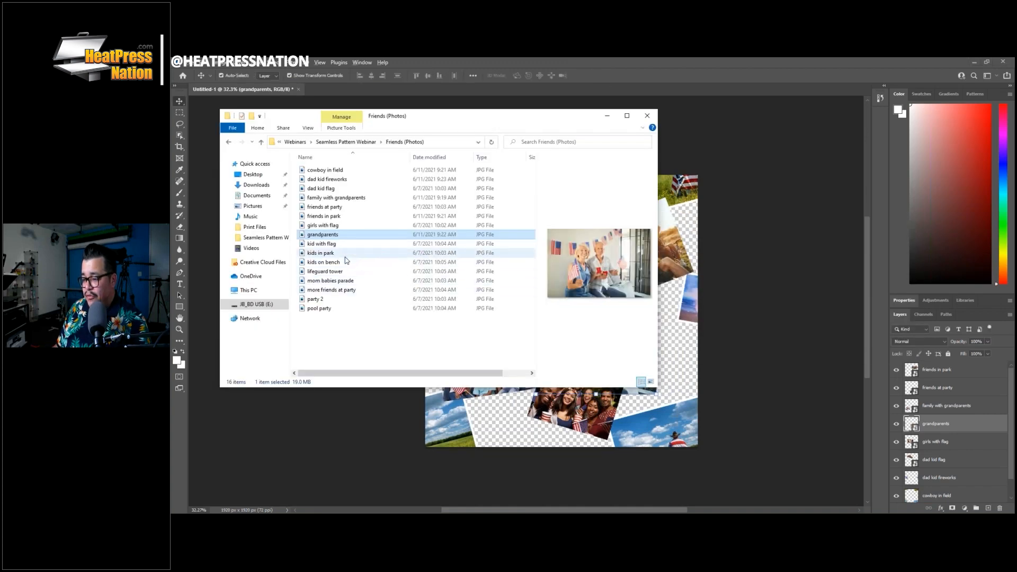
pyautogui.click(328, 245)
pyautogui.moveTo(329, 247); pyautogui.dragTo(530, 420)
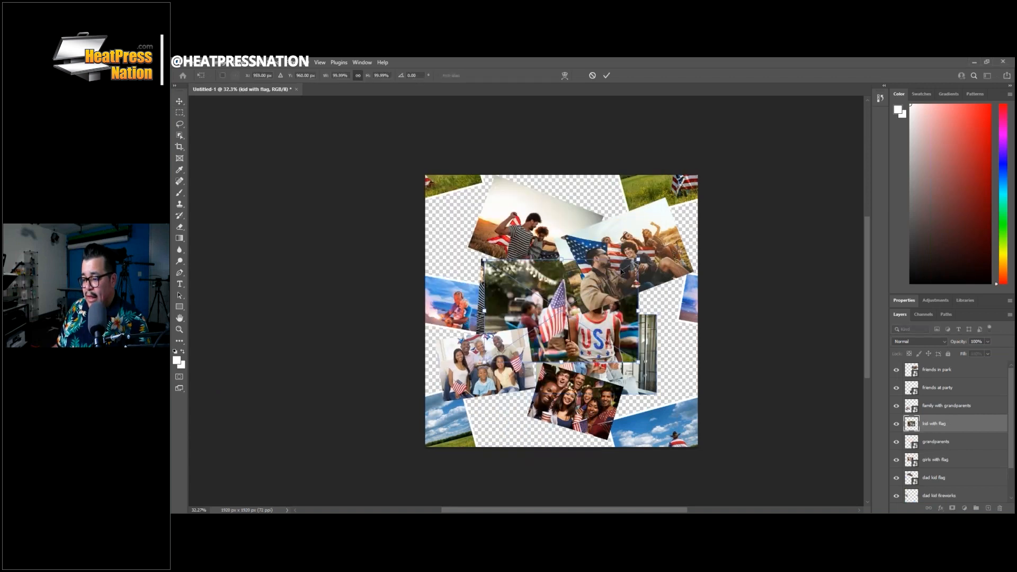
pyautogui.moveTo(631, 266); pyautogui.dragTo(596, 288)
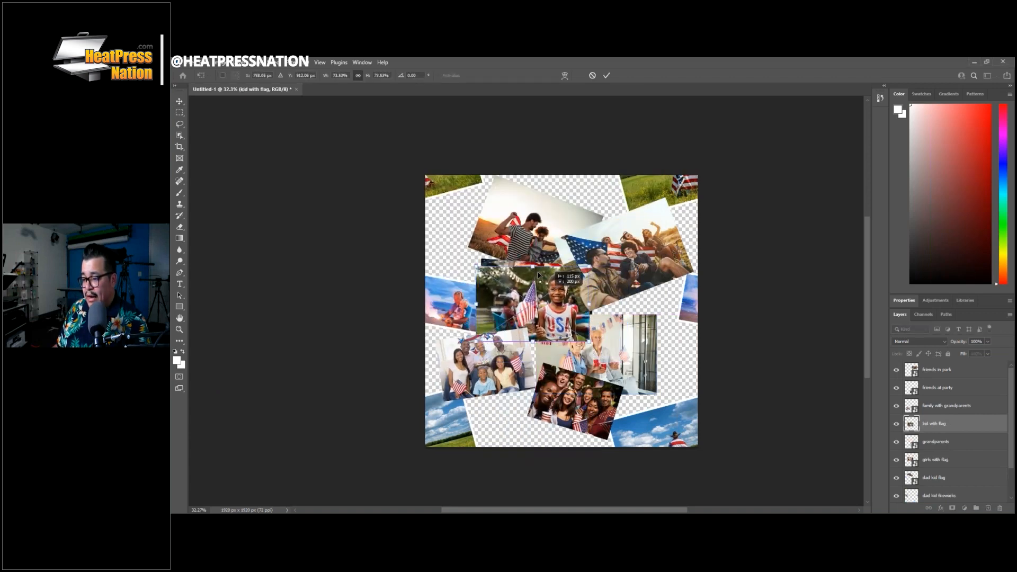
pyautogui.moveTo(563, 324); pyautogui.dragTo(515, 239)
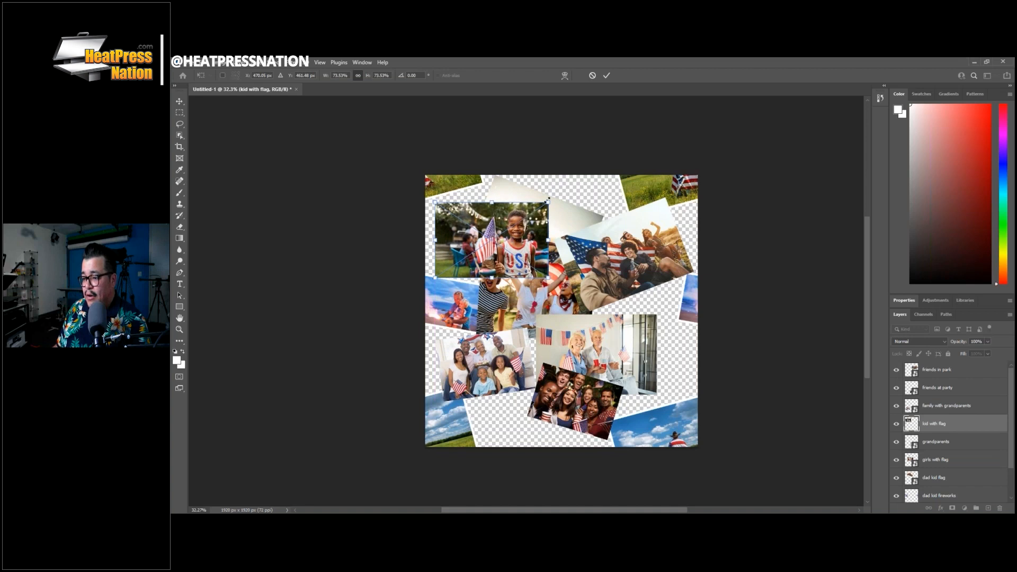
pyautogui.moveTo(562, 197); pyautogui.dragTo(557, 189)
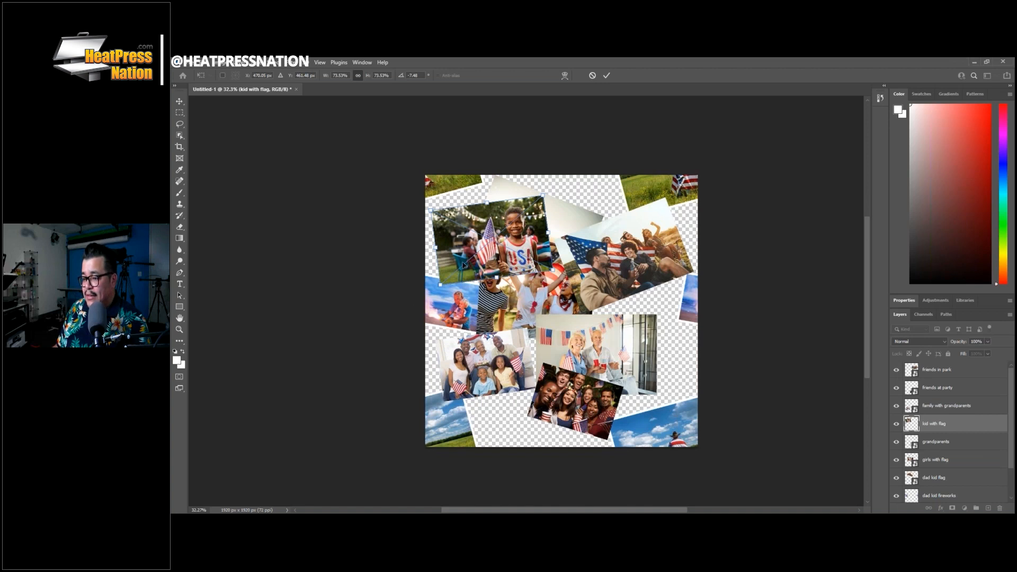
pyautogui.click(608, 75)
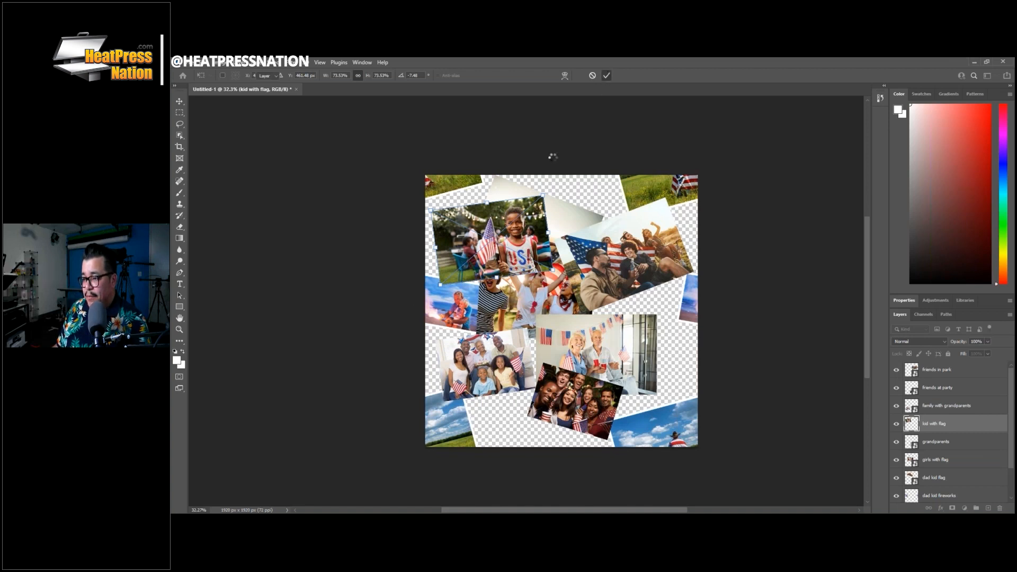
# Move the kid with flag photo to the canvas's lower left, beside the friends at party photo, and tilt it clockwise.
pyautogui.moveTo(496, 236); pyautogui.dragTo(533, 425)
pyautogui.moveTo(588, 365); pyautogui.dragTo(576, 362)
pyautogui.moveTo(574, 406); pyautogui.dragTo(526, 406)
pyautogui.moveTo(541, 456); pyautogui.dragTo(512, 418)
pyautogui.click(606, 75)
pyautogui.moveTo(519, 393); pyautogui.dragTo(519, 393)
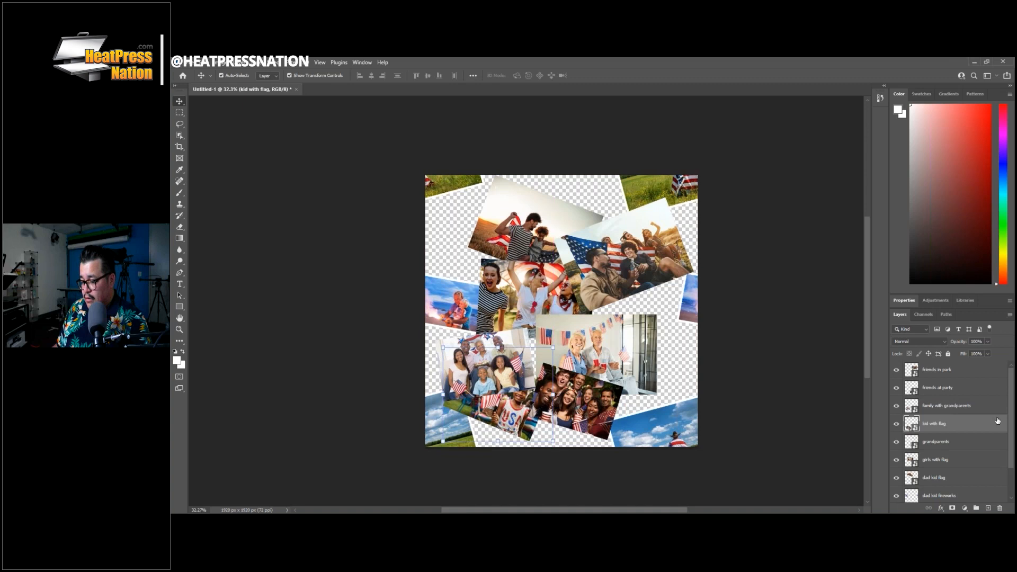
# Add a white stroke to the kid with flag layer and rasterize its layer style.
pyautogui.rightClick(998, 422)
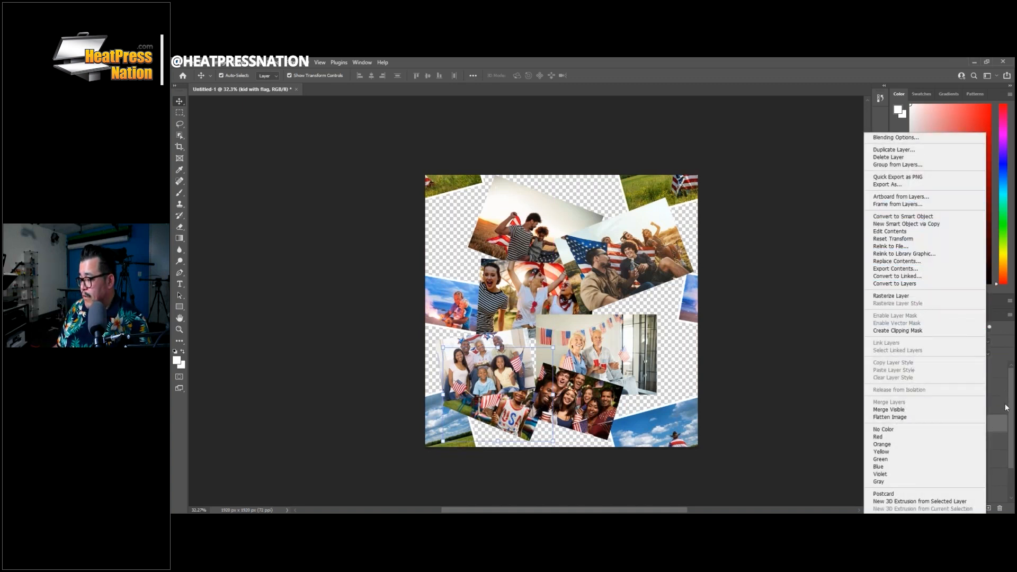
pyautogui.click(997, 423)
pyautogui.doubleClick(996, 423)
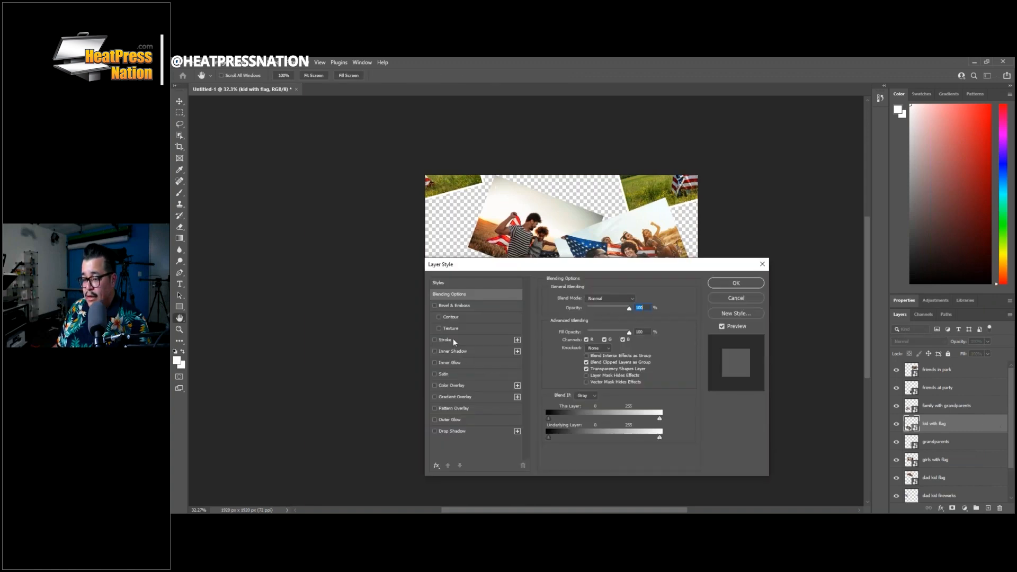
pyautogui.click(453, 339)
pyautogui.click(749, 287)
pyautogui.rightClick(975, 424)
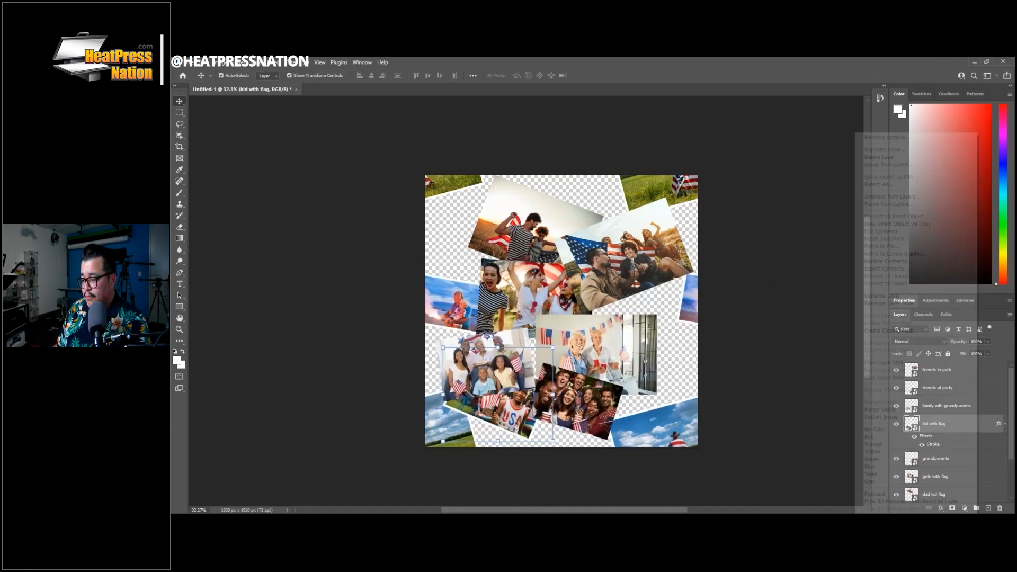
pyautogui.click(932, 304)
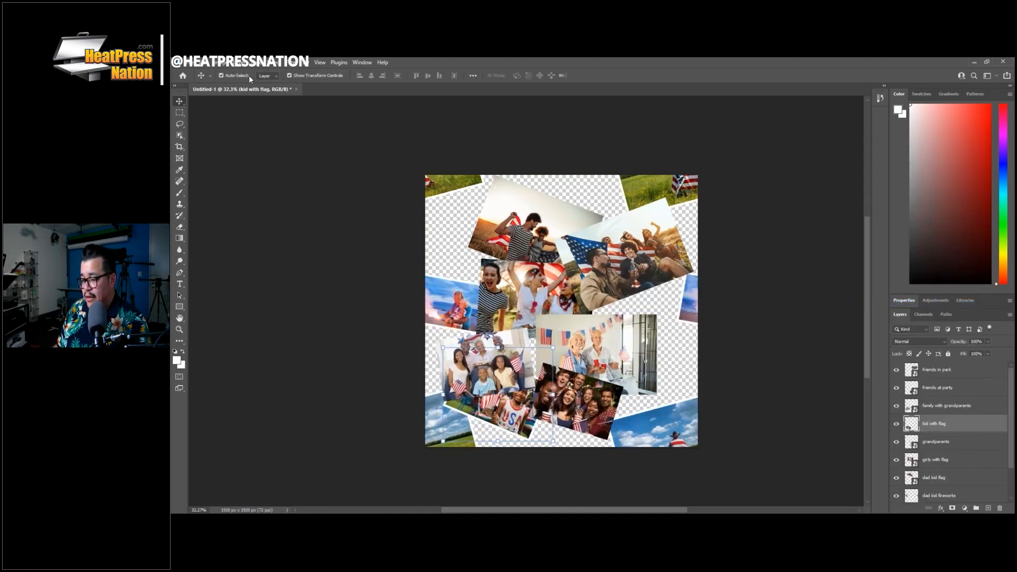
# Restack the kid with flag layer above family with grandparents and offset it 0 pixels horizontally and +297 vertically with wrap around.
pyautogui.moveTo(935, 424); pyautogui.dragTo(936, 404)
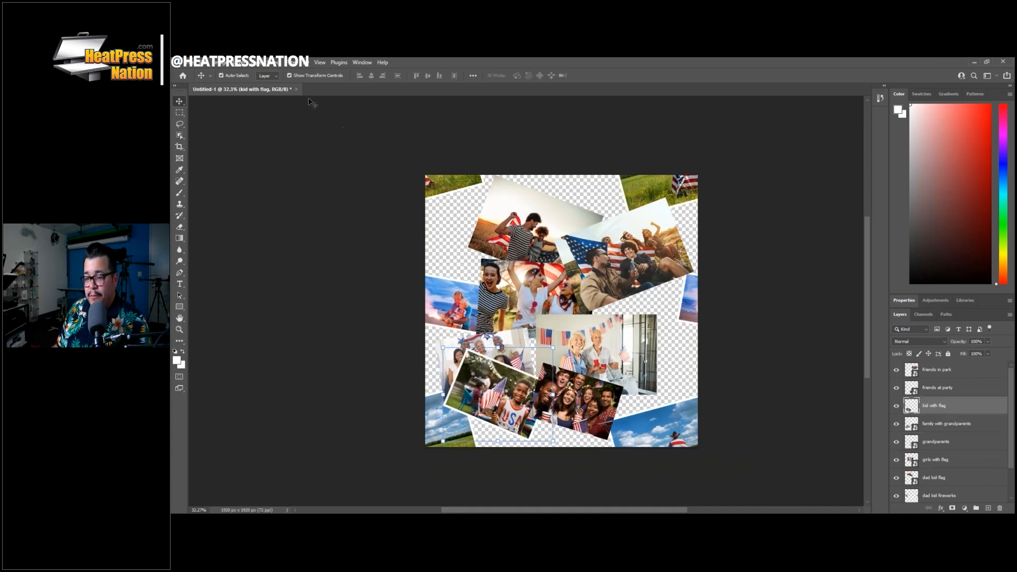
pyautogui.click(297, 64)
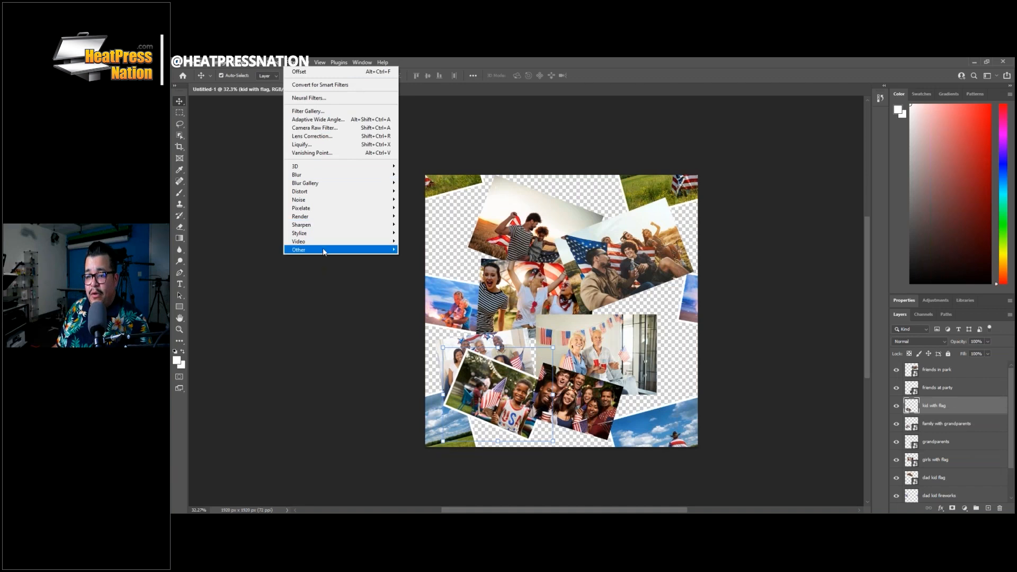
pyautogui.moveTo(371, 250)
pyautogui.click(414, 292)
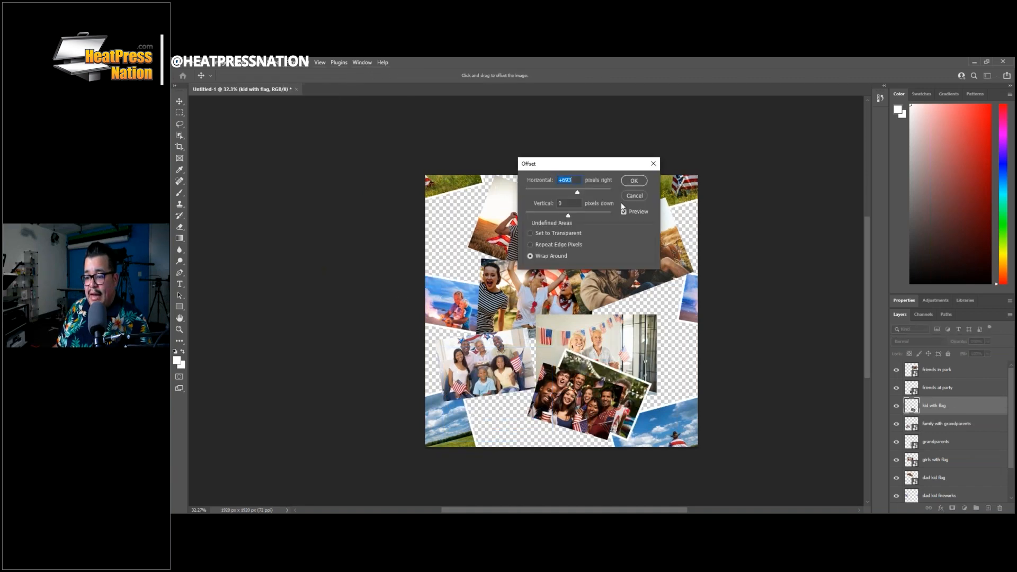
pyautogui.write('0')
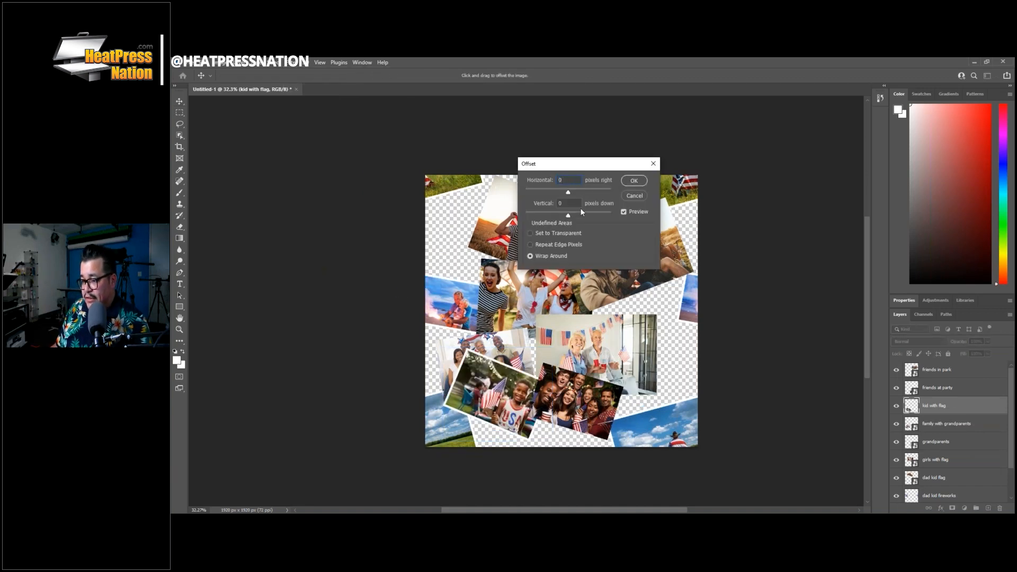
pyautogui.moveTo(567, 217); pyautogui.dragTo(572, 212)
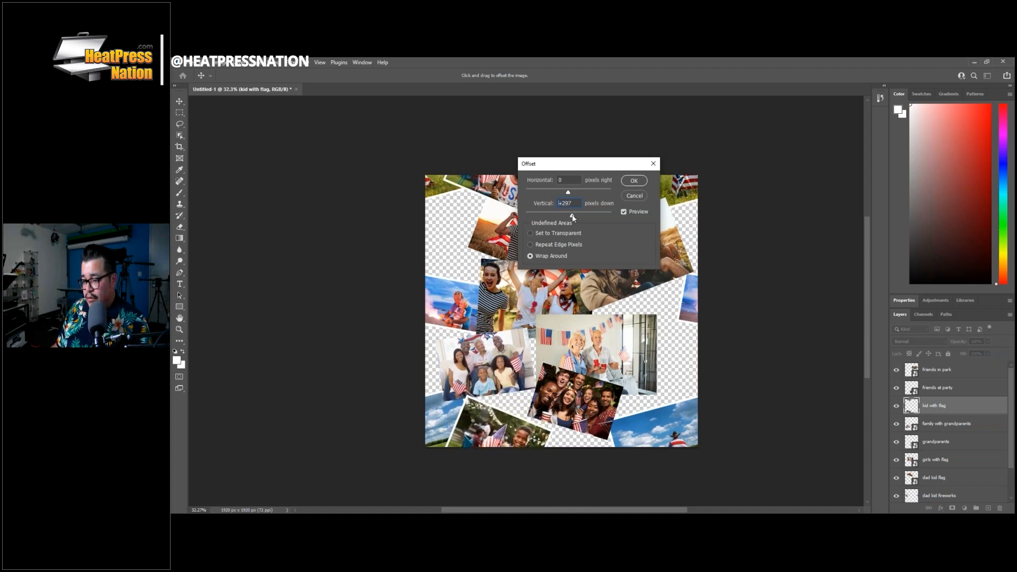
pyautogui.moveTo(578, 164); pyautogui.dragTo(749, 182)
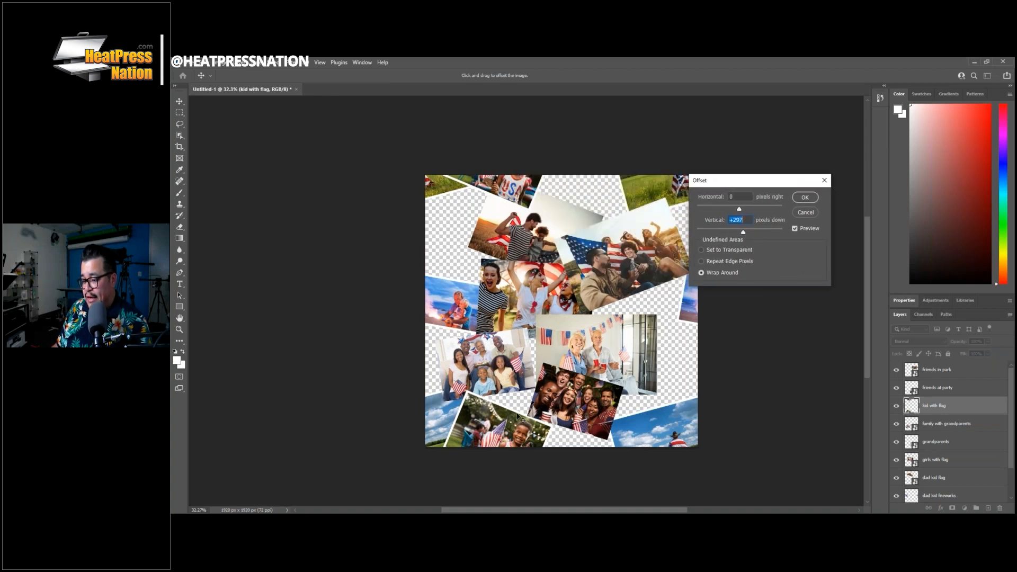
pyautogui.click(811, 199)
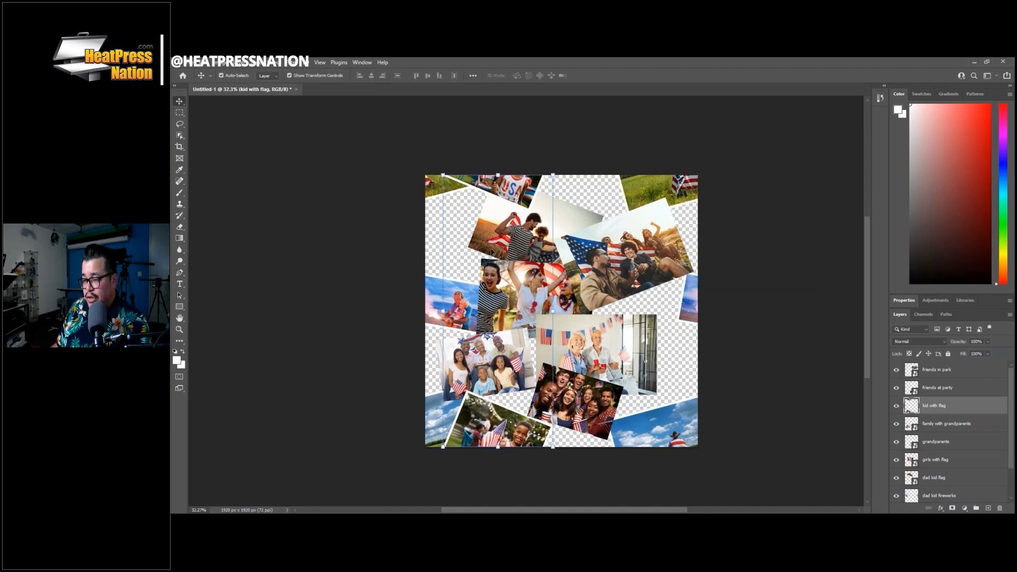
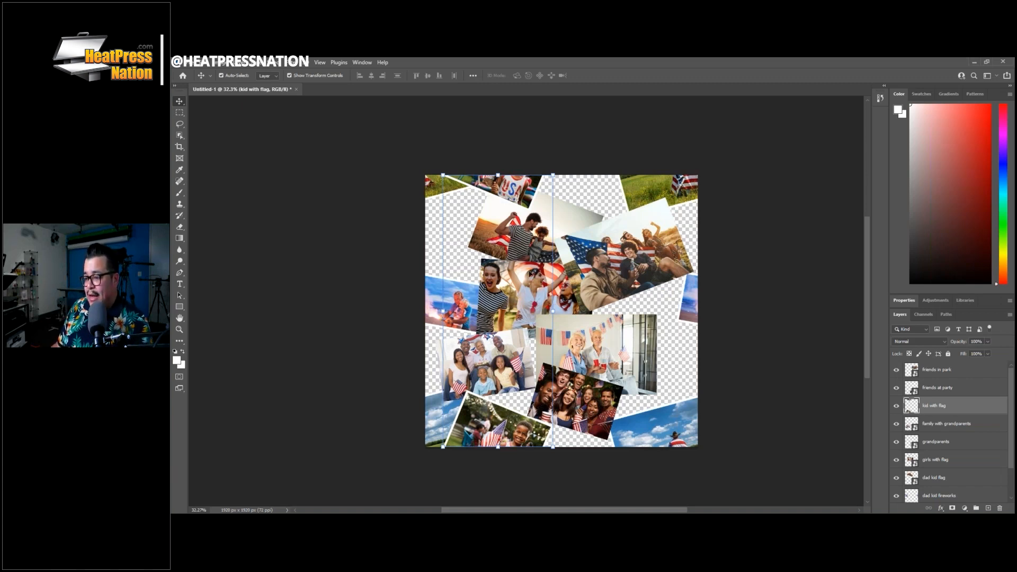
# Place the kids in park photo above friends in park at about 65% scale, rotated about 5.4 degrees counterclockwise, across the canvas's left edge.
pyautogui.click(944, 370)
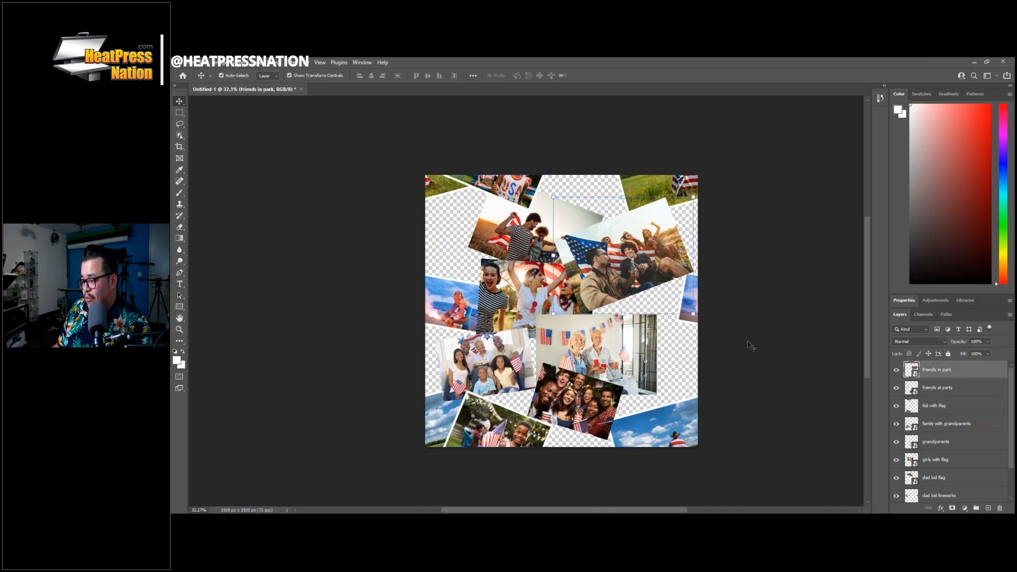
pyautogui.hotkey('alt', 'Tab')
pyautogui.moveTo(336, 253); pyautogui.dragTo(625, 408)
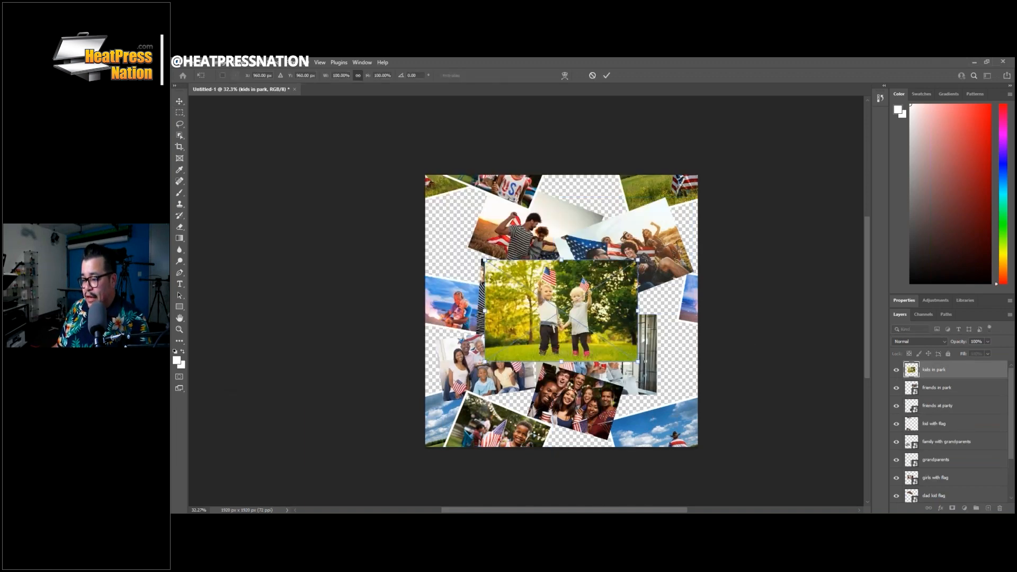
pyautogui.moveTo(645, 255); pyautogui.dragTo(629, 237)
pyautogui.moveTo(595, 286); pyautogui.dragTo(644, 321)
pyautogui.moveTo(673, 277); pyautogui.dragTo(423, 358)
pyautogui.moveTo(447, 317)
pyautogui.mouseDown()
pyautogui.moveTo(454, 325)
pyautogui.moveTo(441, 339)
pyautogui.moveTo(448, 333)
pyautogui.mouseUp()
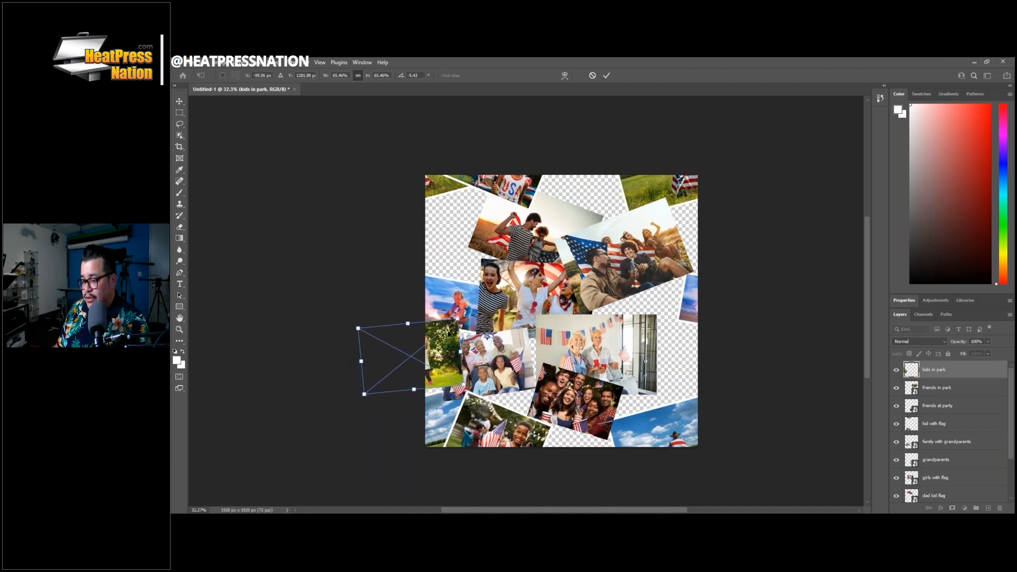
pyautogui.click(607, 76)
# Restack the kids in park layer below family with grandparents and move the photo fully inside the canvas.
pyautogui.moveTo(959, 370); pyautogui.dragTo(963, 450)
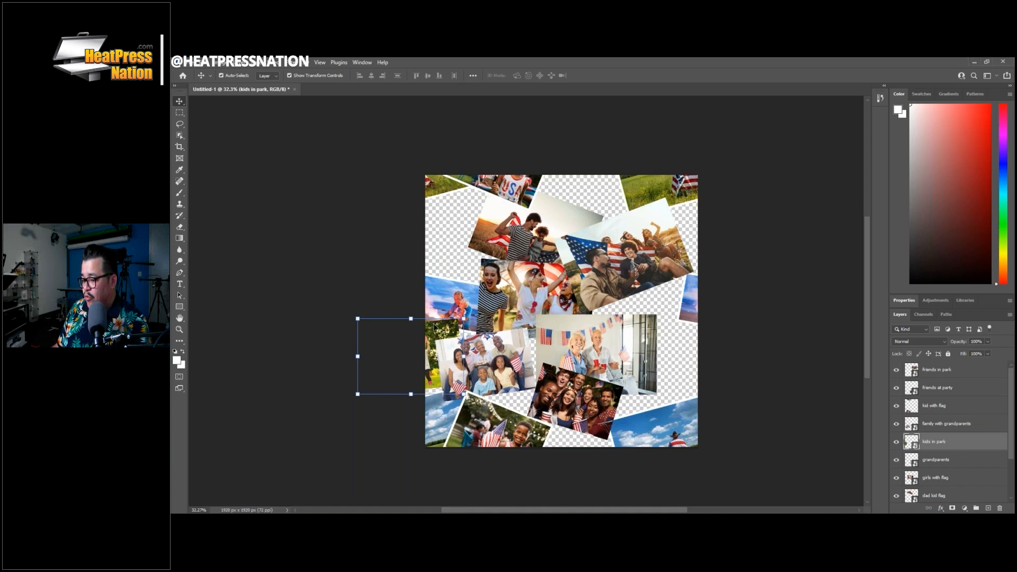
pyautogui.moveTo(443, 330); pyautogui.dragTo(552, 330)
# Add a white inside stroke to the kids in park layer and rasterize its layer style.
pyautogui.rightClick(971, 448)
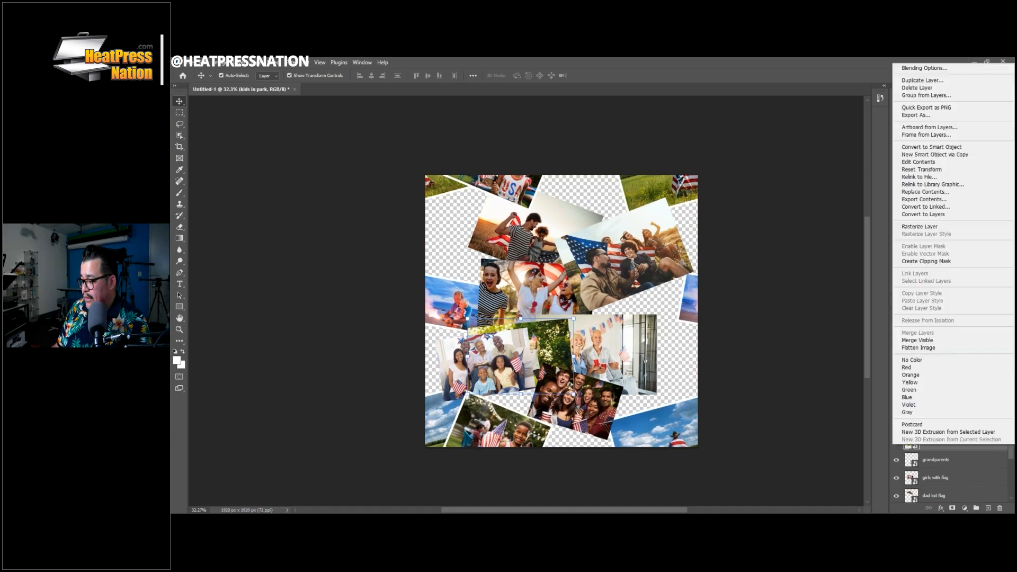
pyautogui.click(973, 448)
pyautogui.doubleClick(973, 446)
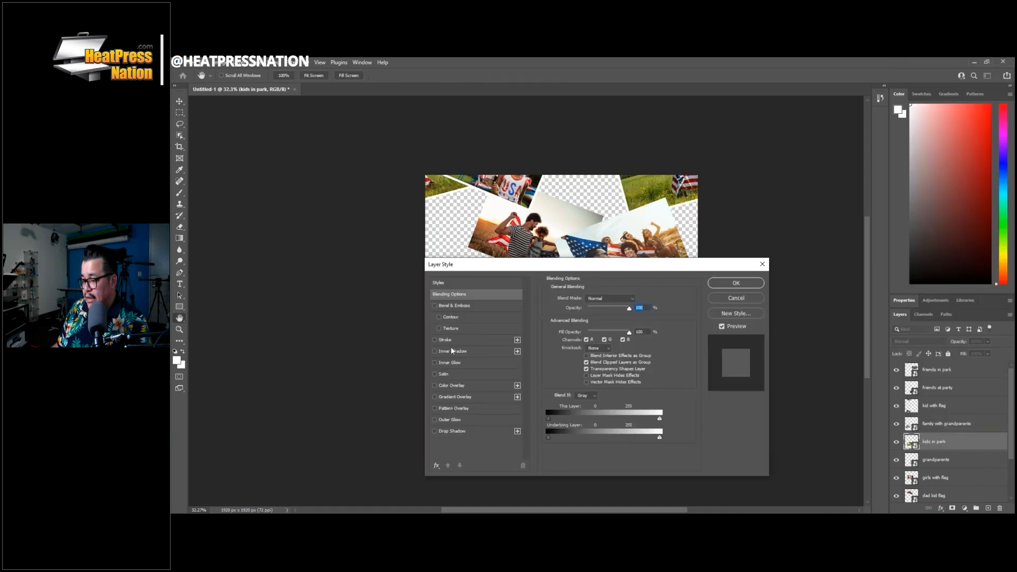
pyautogui.click(448, 342)
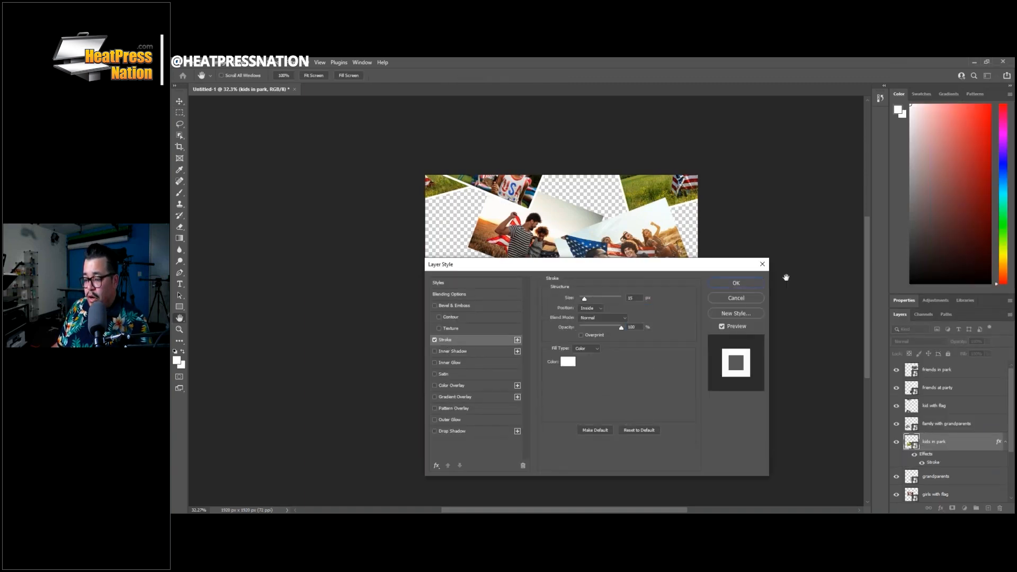
pyautogui.click(736, 284)
pyautogui.rightClick(974, 444)
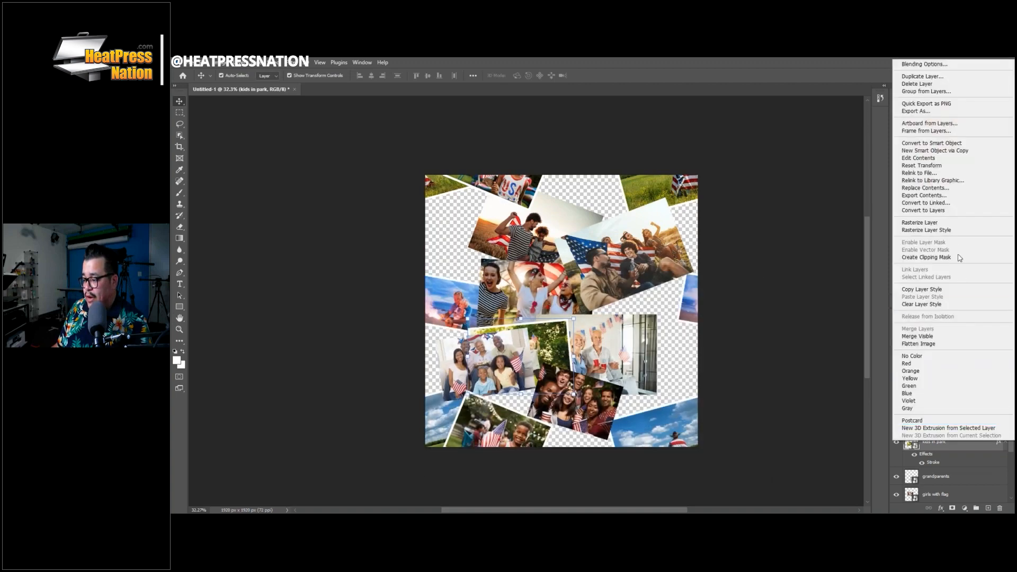
pyautogui.click(956, 231)
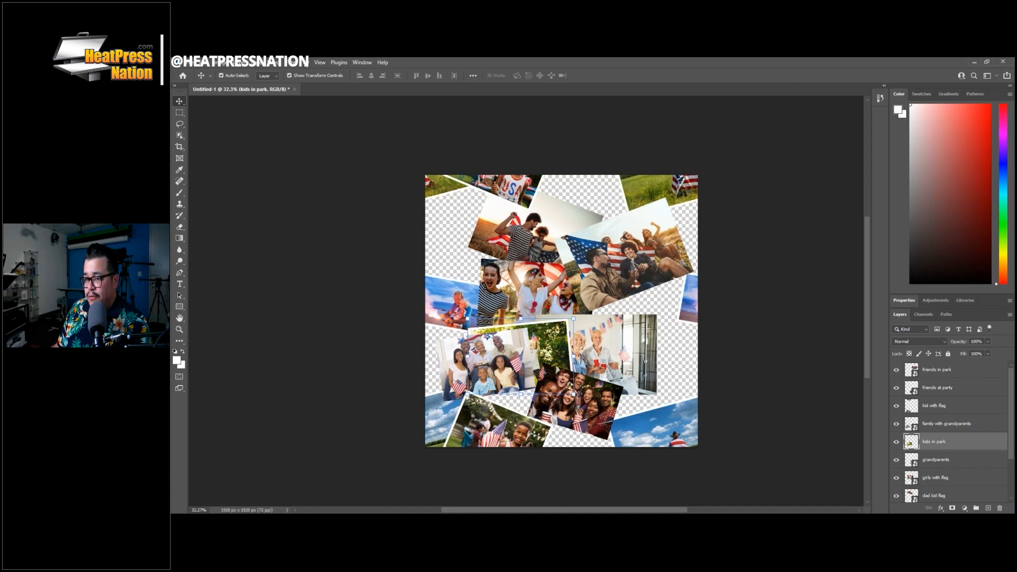
# Offset the kids in park layer -792 pixels horizontally and 0 vertically with wrap around.
pyautogui.click(291, 65)
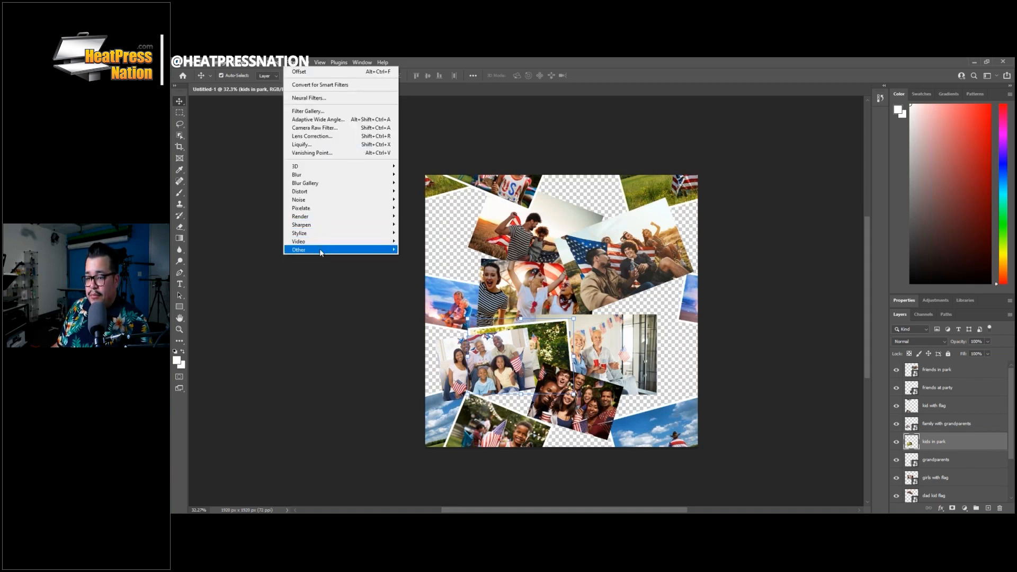
pyautogui.moveTo(321, 252)
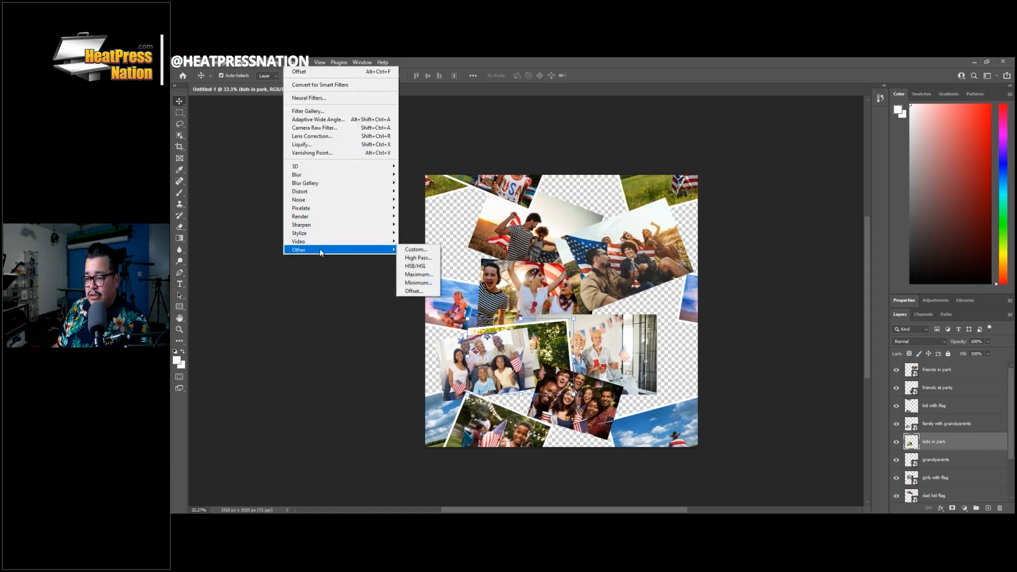
pyautogui.click(415, 292)
pyautogui.doubleClick(747, 221)
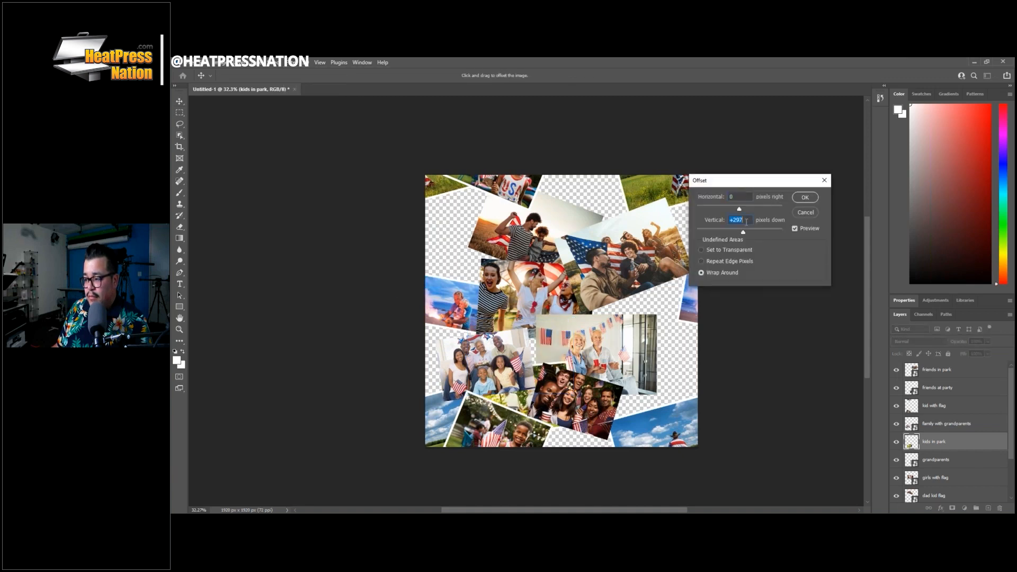
pyautogui.write('0')
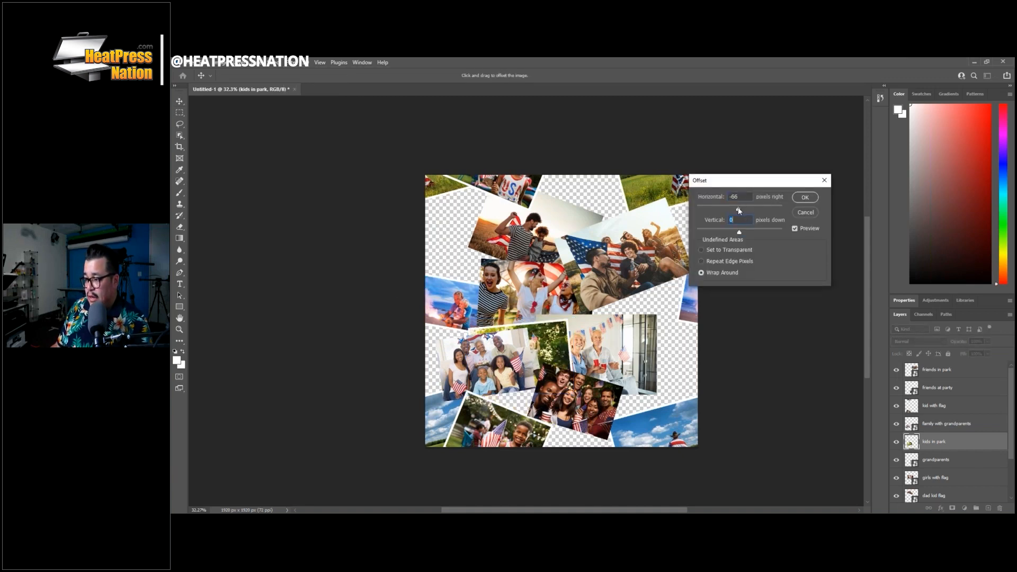
pyautogui.moveTo(739, 208); pyautogui.dragTo(728, 211)
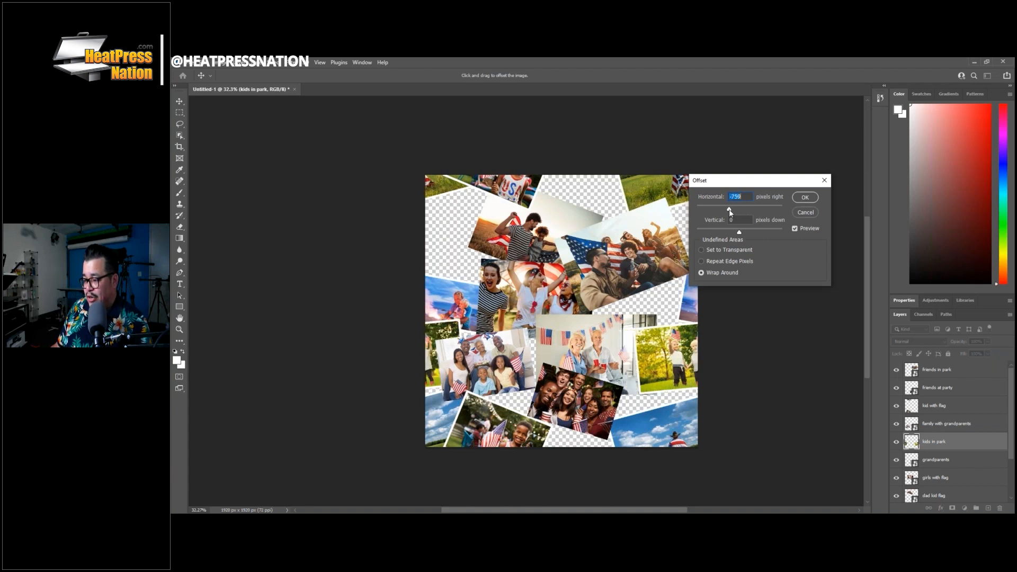
pyautogui.moveTo(730, 212); pyautogui.dragTo(729, 212)
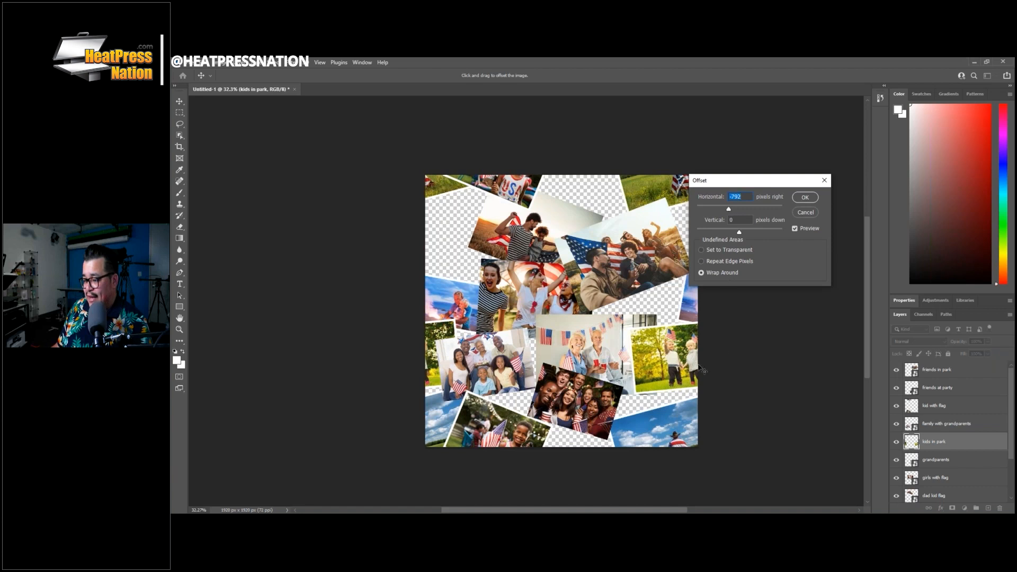
pyautogui.click(805, 198)
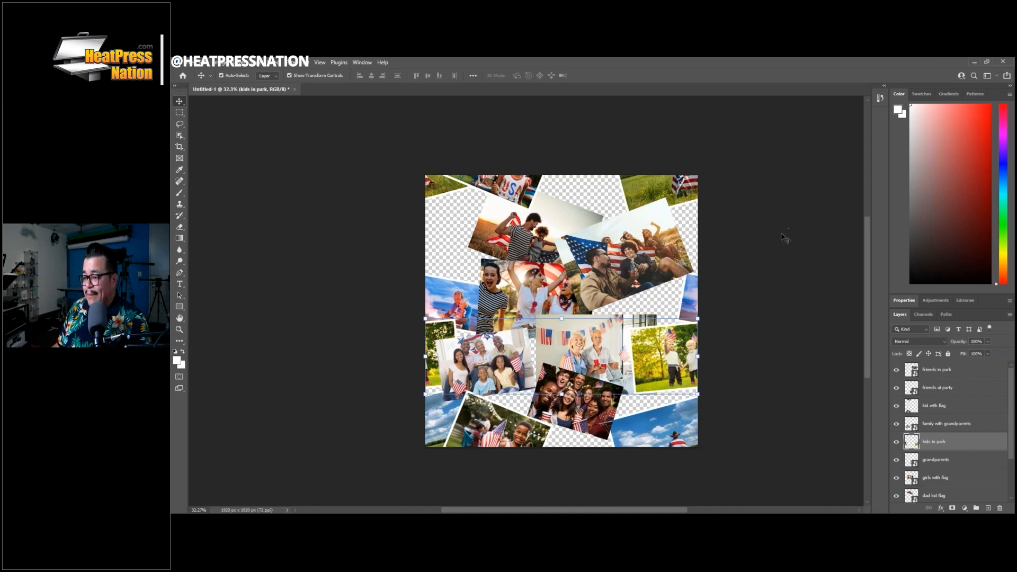
# Add a white stroke to the friends in park layer and copy that stroke to friends at party.
pyautogui.click(966, 372)
pyautogui.doubleClick(983, 373)
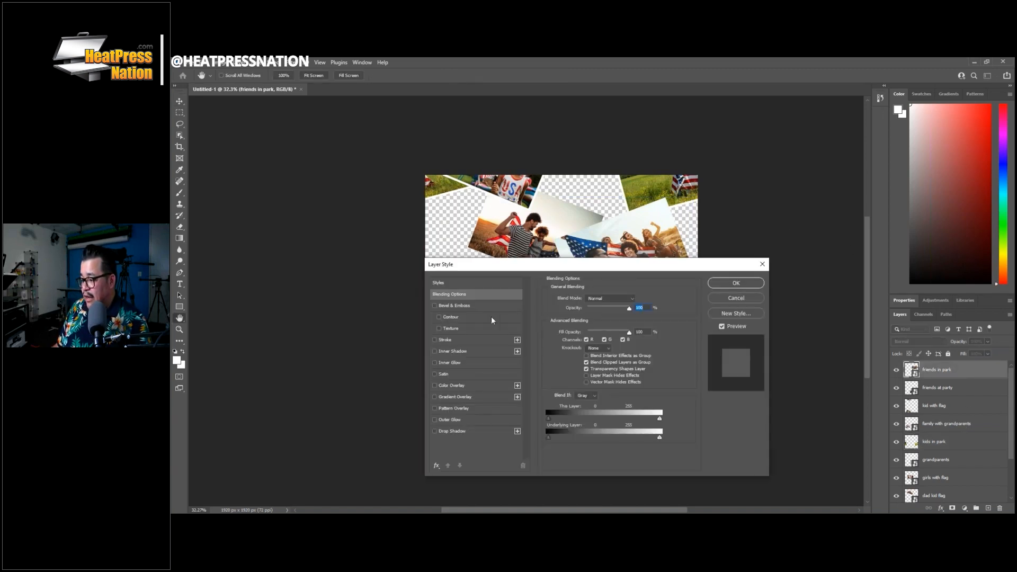
pyautogui.click(446, 340)
pyautogui.click(736, 283)
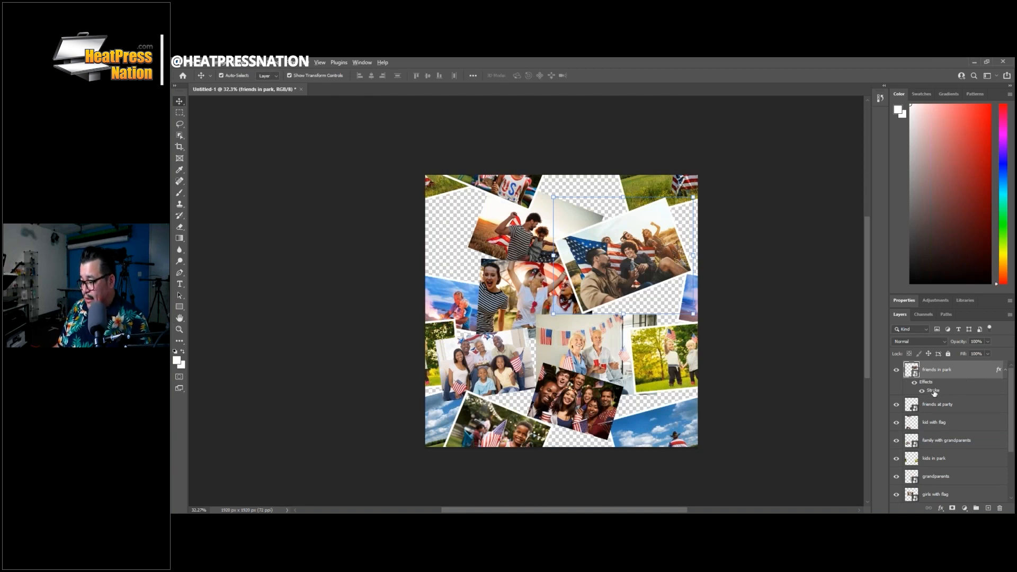
pyautogui.moveTo(934, 392); pyautogui.dragTo(941, 405)
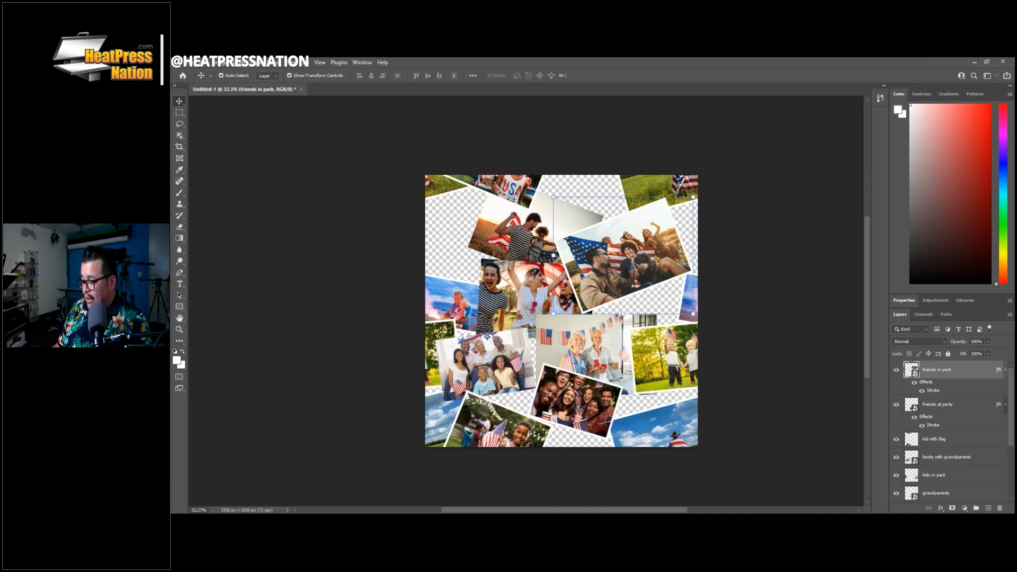
pyautogui.click(938, 428)
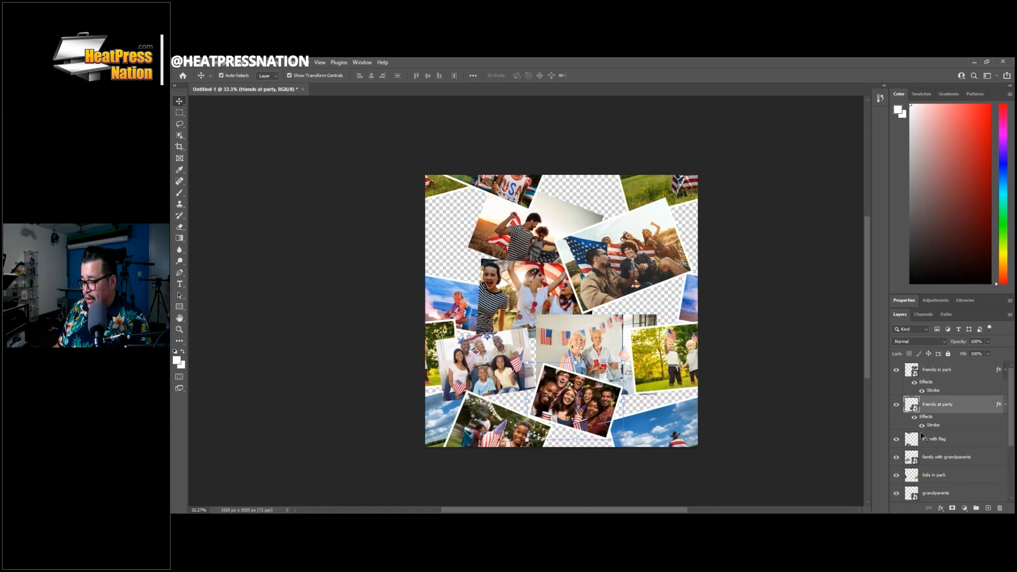
# Copy the stroke effect to the family with grandparents, kids in park and girls with flag layers.
pyautogui.scroll(-1, 949, 448)
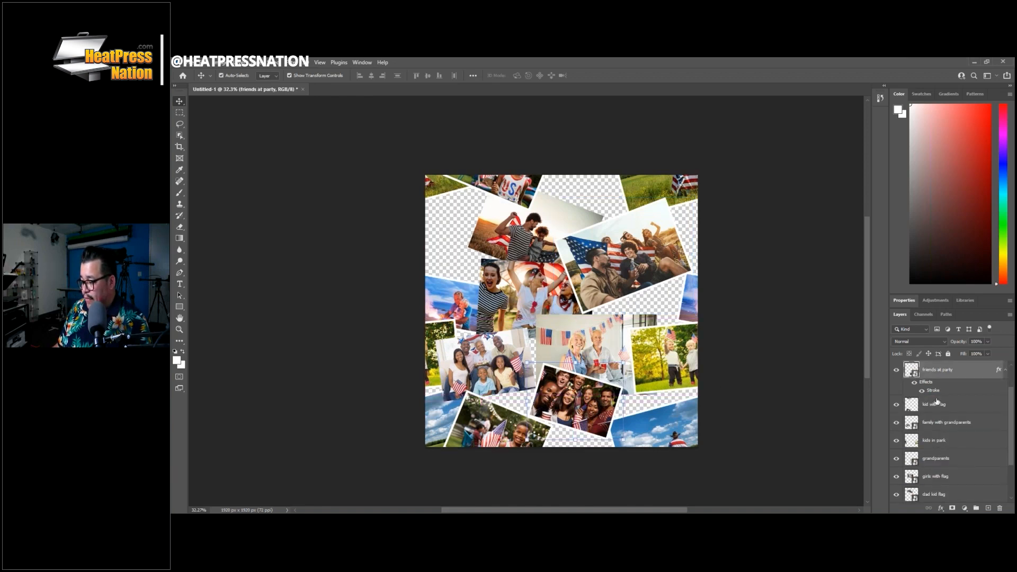
pyautogui.moveTo(937, 401); pyautogui.dragTo(942, 422)
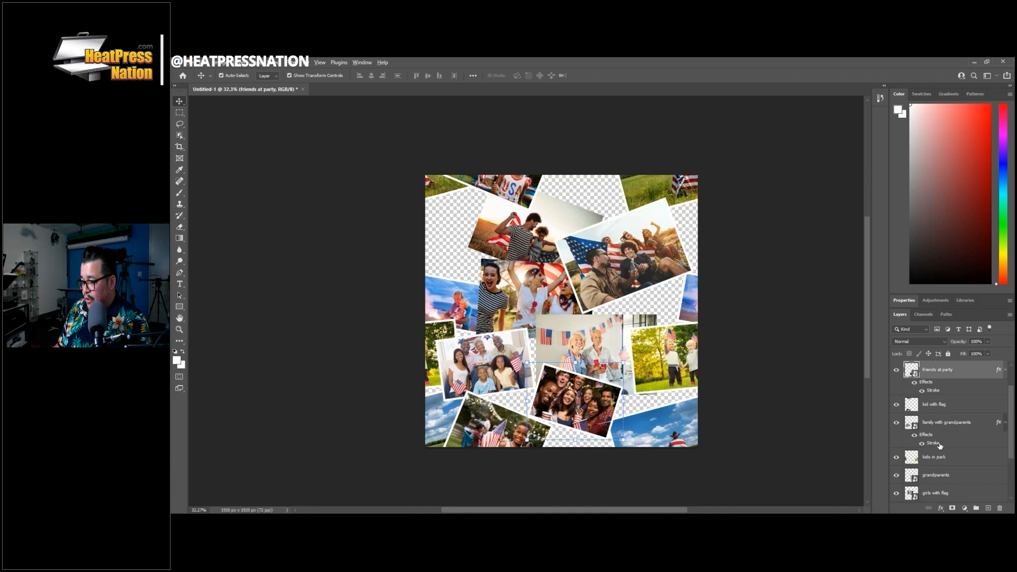
pyautogui.scroll(-2, 940, 445)
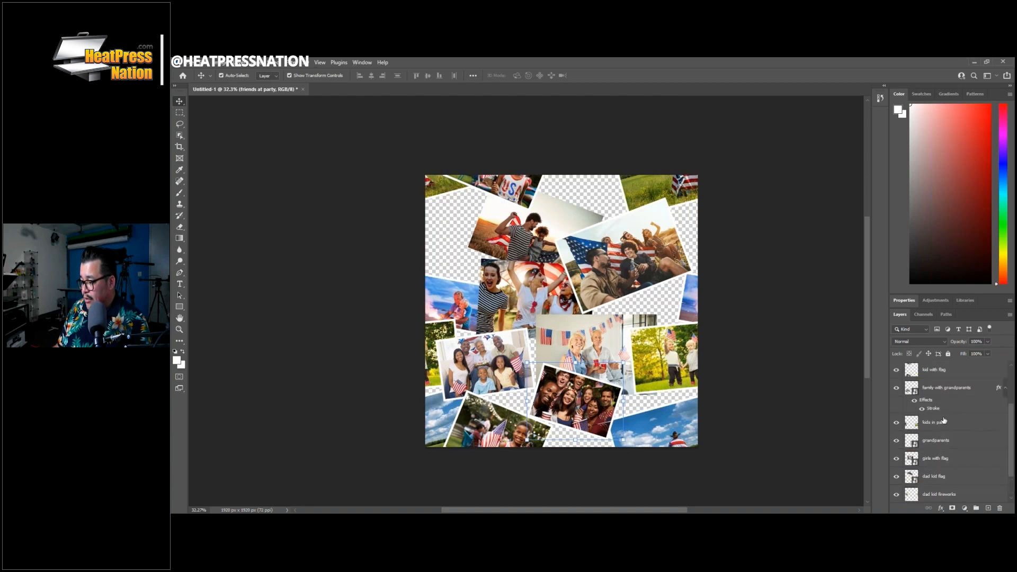
pyautogui.moveTo(941, 411); pyautogui.dragTo(942, 458)
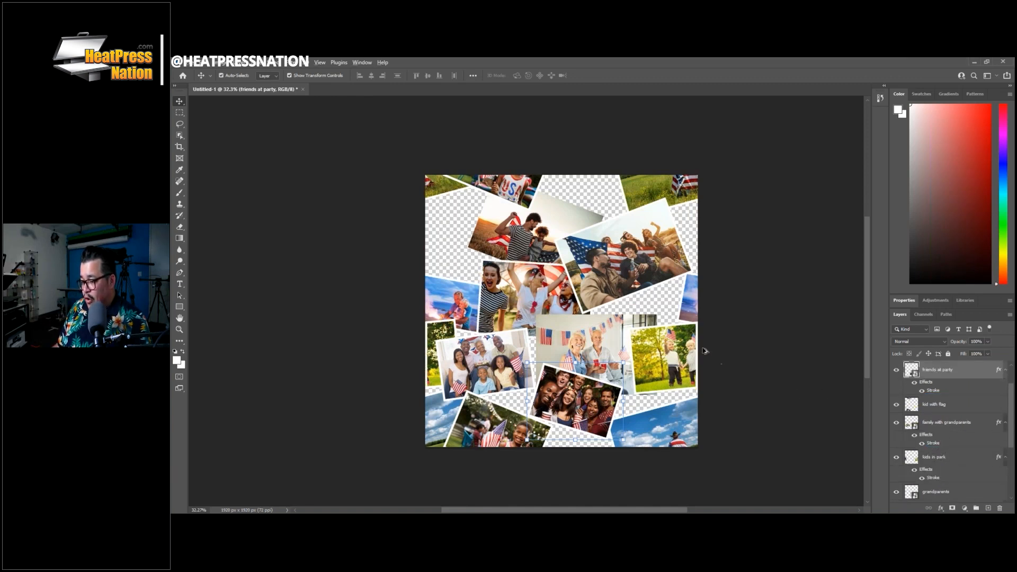
# Inspect the kids in park photo at the canvas's right edge and hide that layer's effects.
pyautogui.scroll(5, 702, 349)
pyautogui.scroll(5, 702, 350)
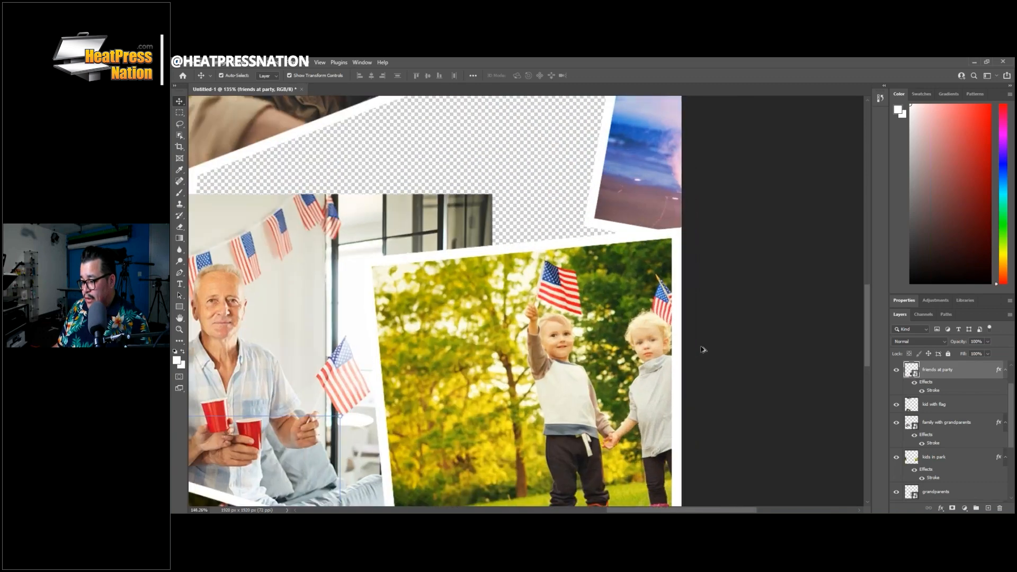
pyautogui.scroll(-2, 683, 349)
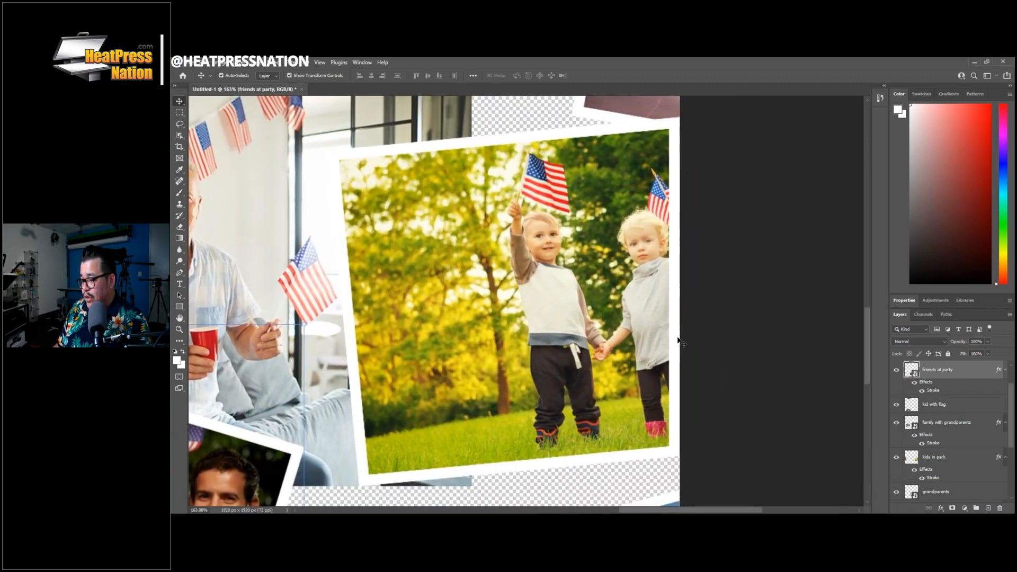
pyautogui.click(947, 458)
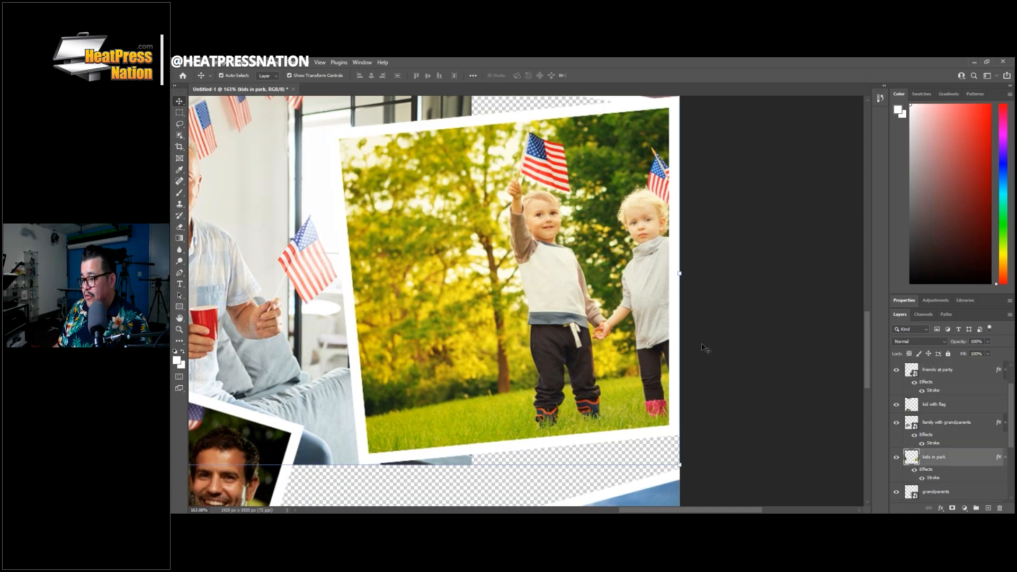
pyautogui.click(915, 470)
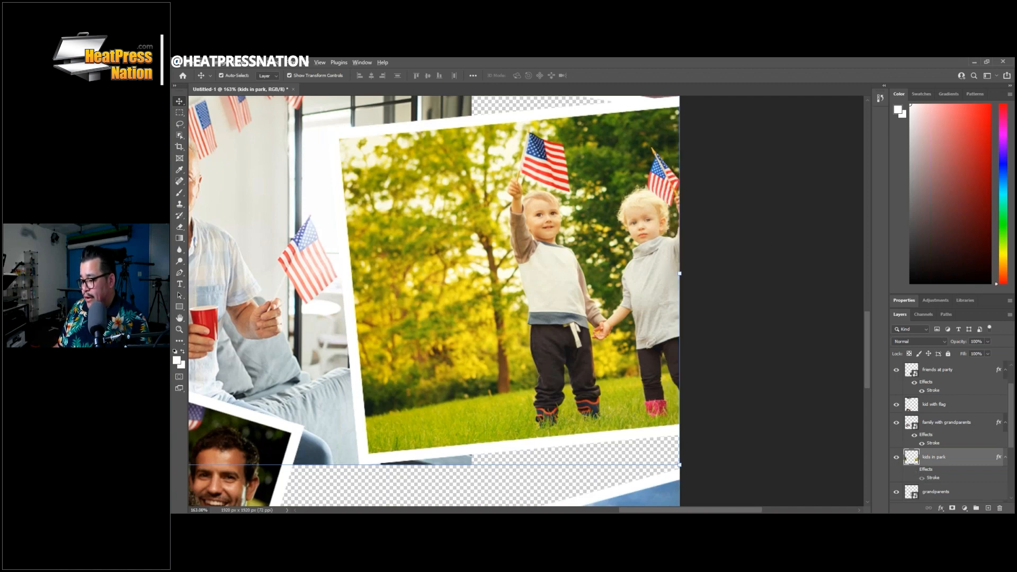
pyautogui.scroll(-5, 570, 259)
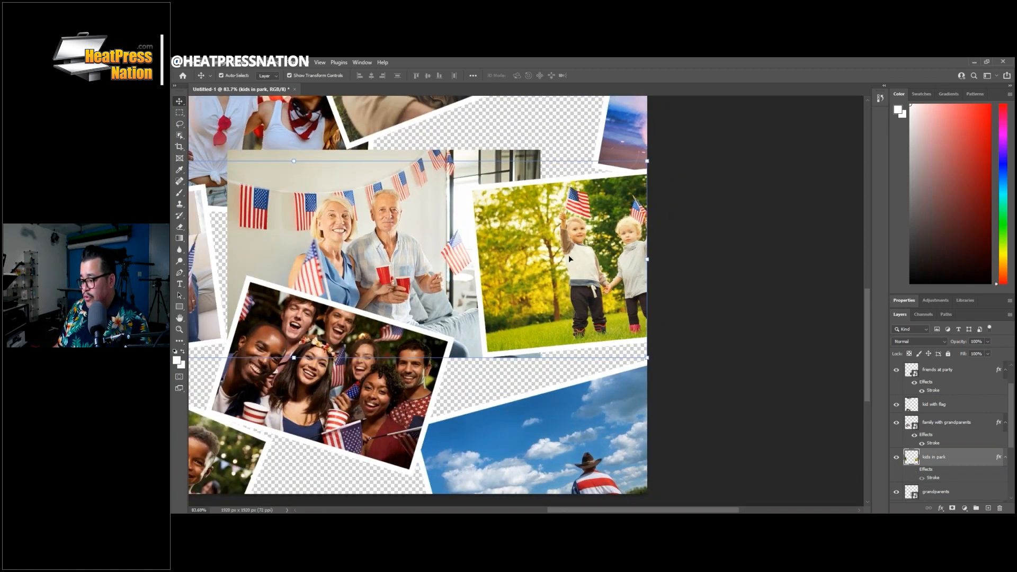
# Copy the stroke effect from the girls with flag layer to the grandparents layer.
pyautogui.scroll(-3, 592, 217)
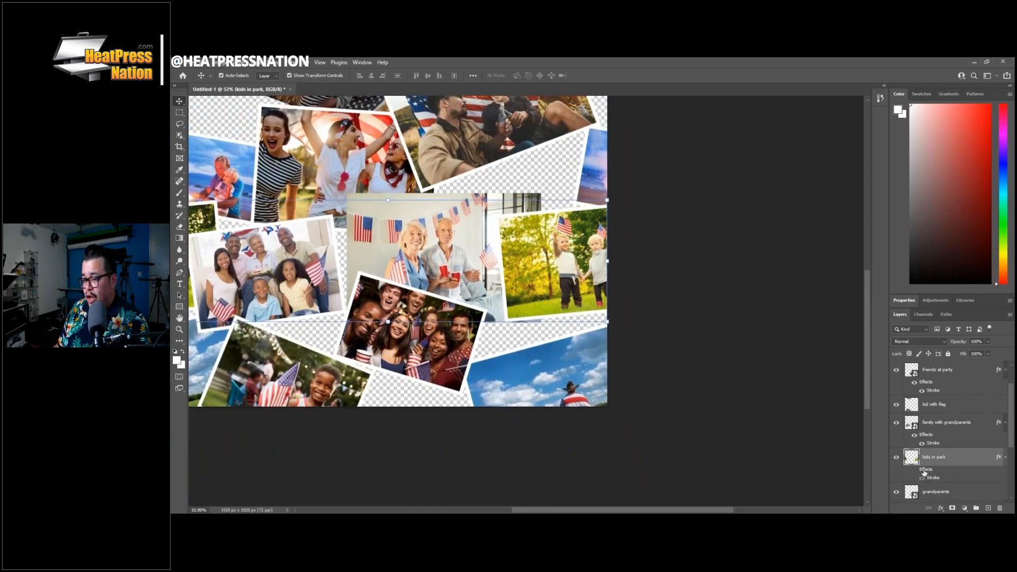
pyautogui.scroll(-3, 938, 429)
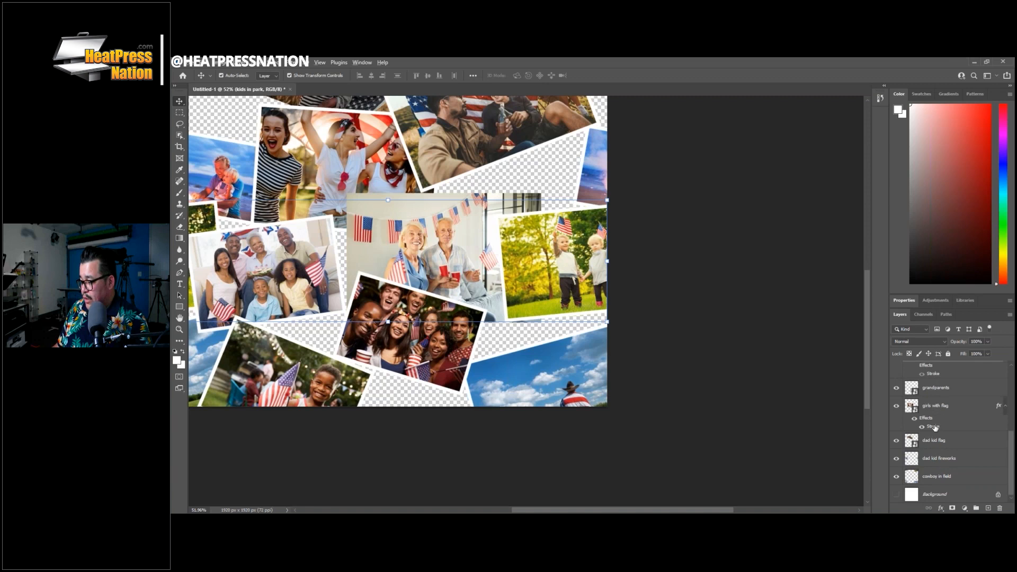
pyautogui.moveTo(935, 428); pyautogui.dragTo(935, 390)
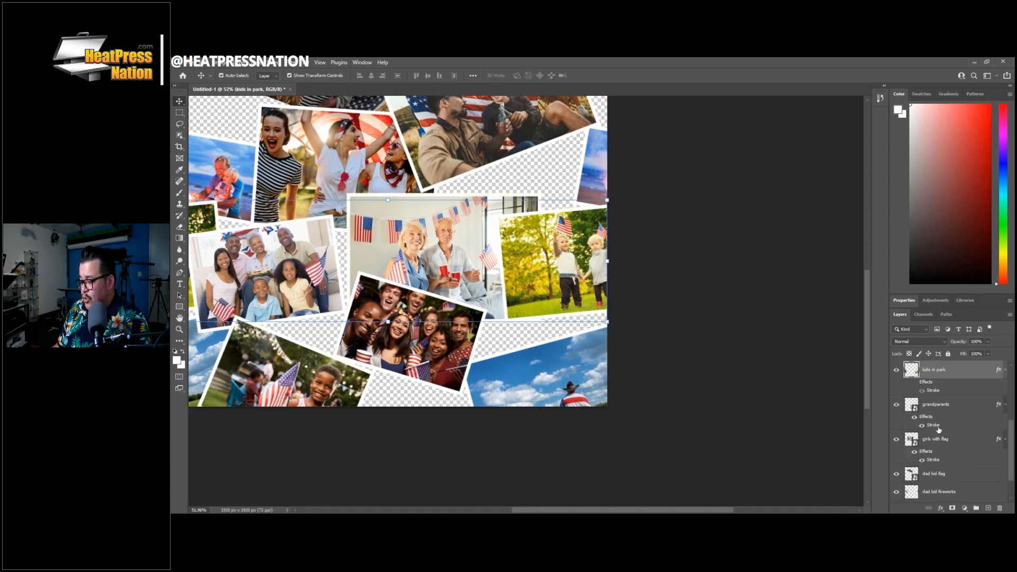
pyautogui.scroll(-4, 383, 227)
pyautogui.hscroll(-8, 578, 264)
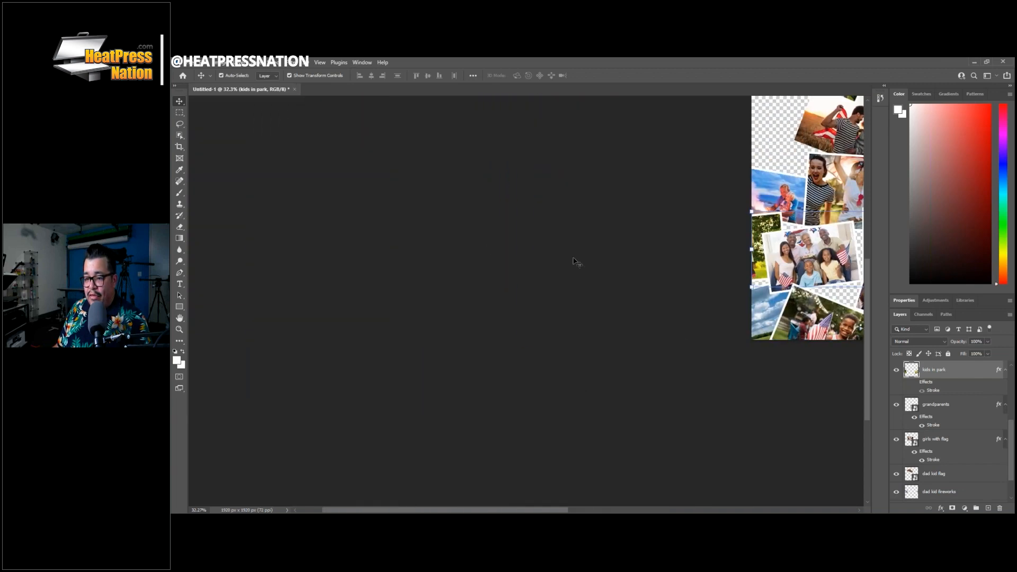
pyautogui.hscroll(7, 604, 262)
pyautogui.hscroll(-3, 636, 268)
pyautogui.scroll(5, 723, 257)
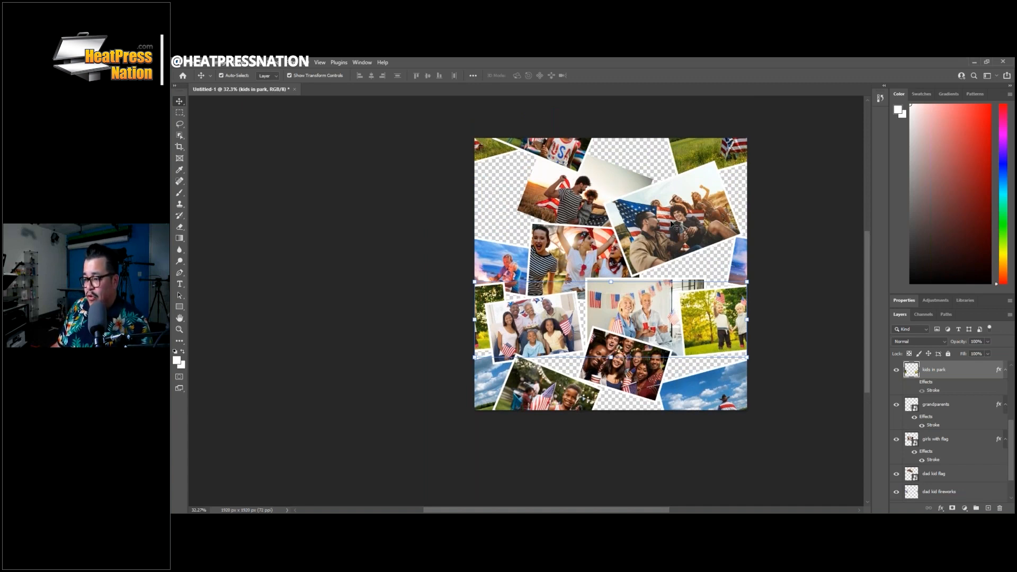
pyautogui.press('ctrl')
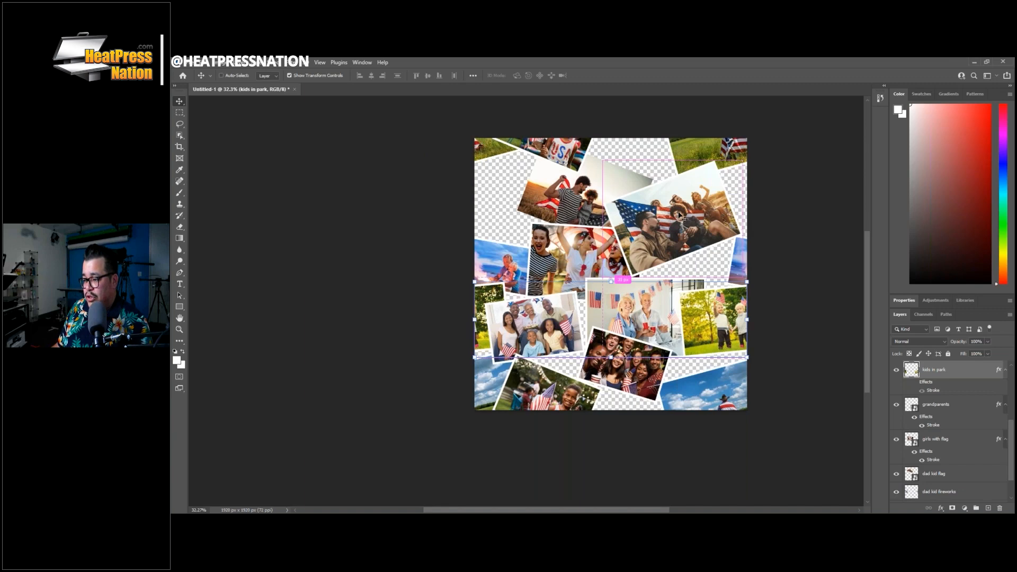
# Shift the friends in park photo slightly down and to the right within the collage.
pyautogui.moveTo(681, 214); pyautogui.dragTo(687, 221)
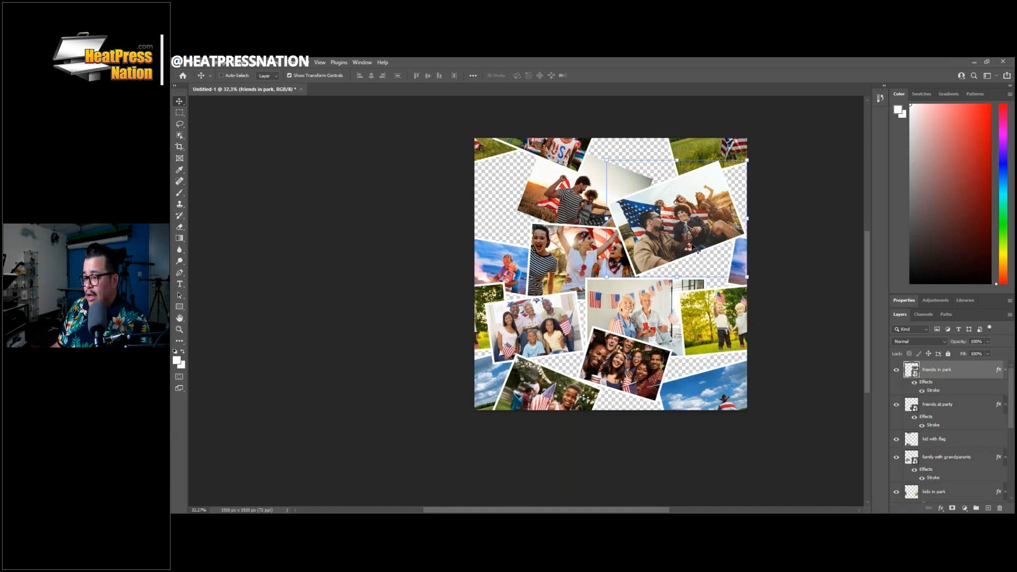
pyautogui.press('ctrl')
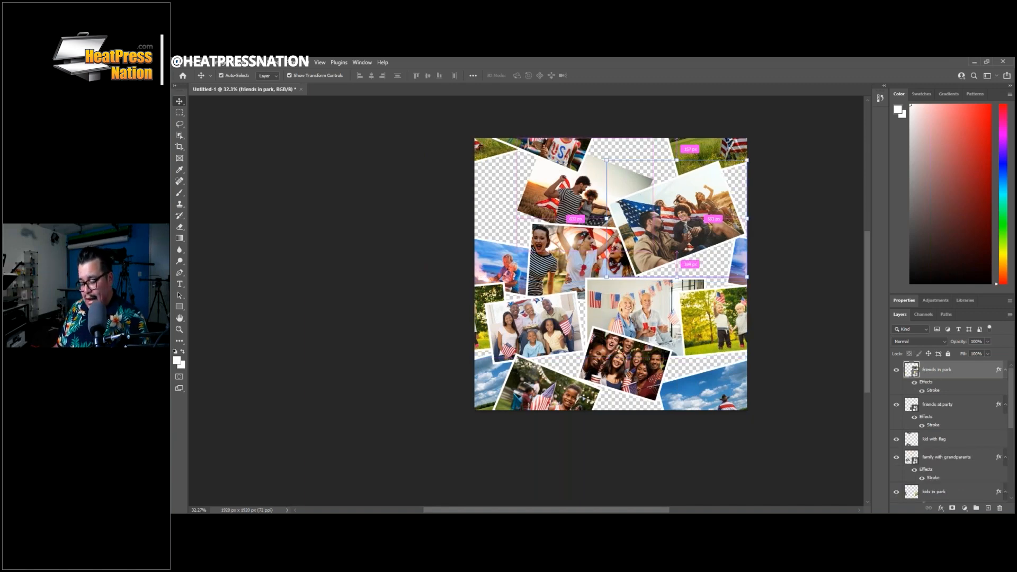
# Save the collage on the computer as a PNG named seamless photos in the Seamless Pattern Webinar folder, using the large file size option.
pyautogui.hotkey('ctrl', 's')
pyautogui.click(473, 400)
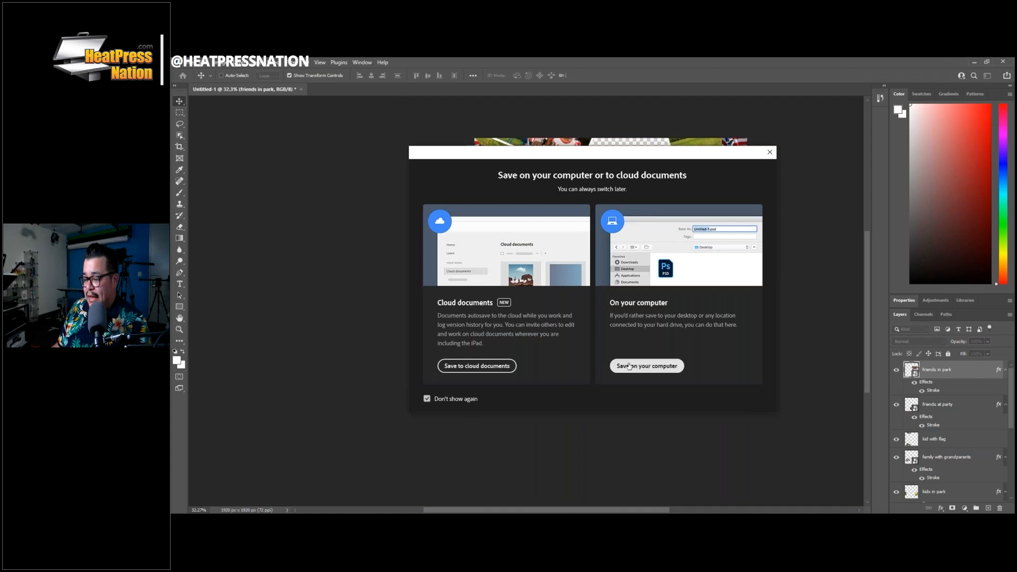
pyautogui.click(630, 365)
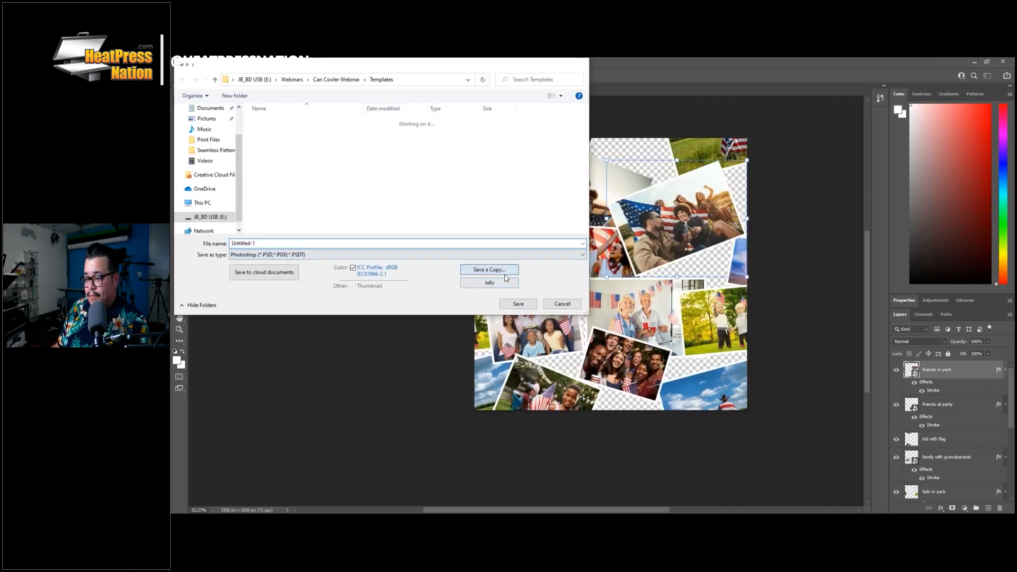
pyautogui.click(282, 256)
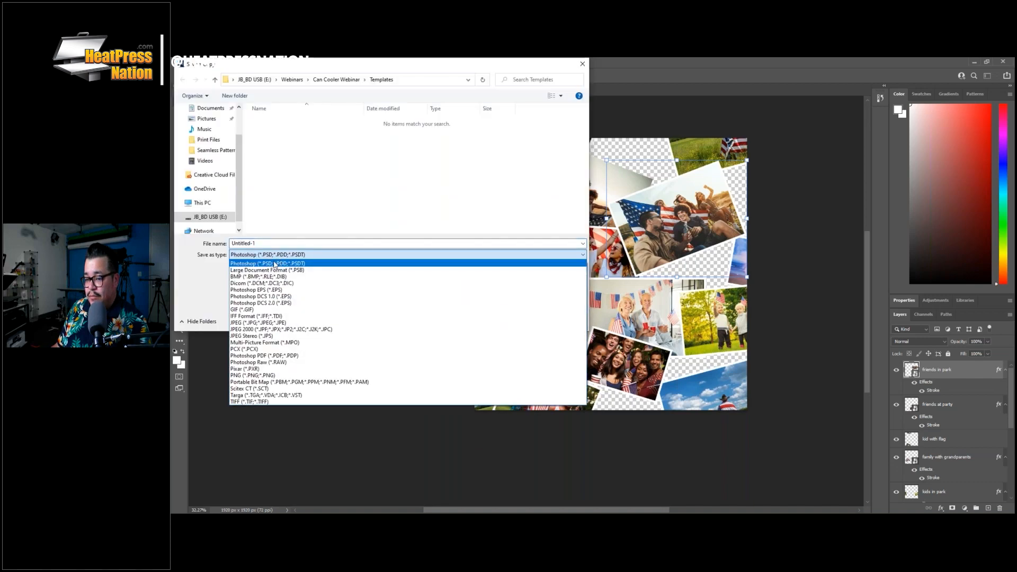
pyautogui.click(258, 375)
pyautogui.click(262, 244)
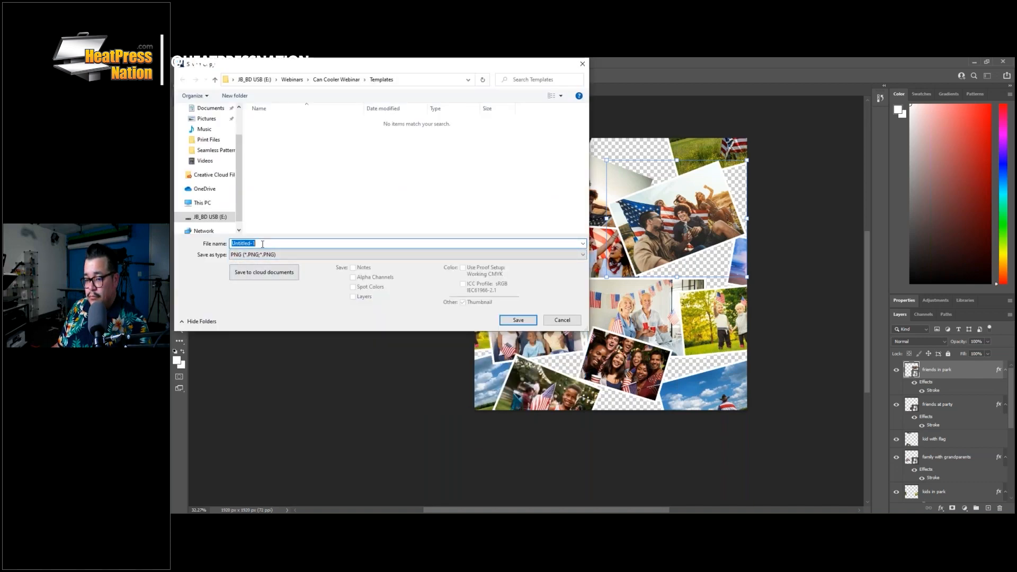
pyautogui.write('seamless photos')
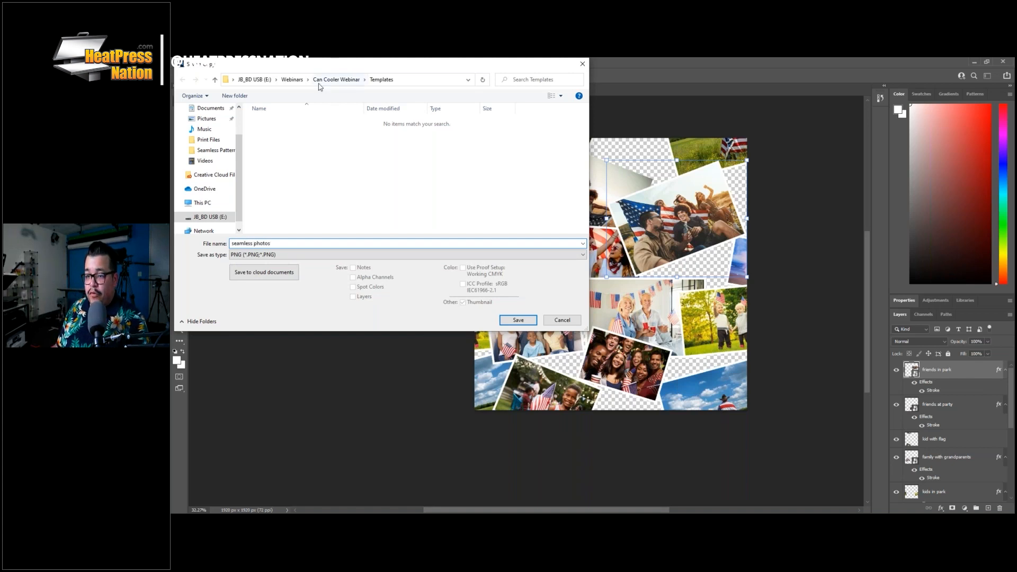
pyautogui.click(305, 82)
pyautogui.doubleClick(279, 130)
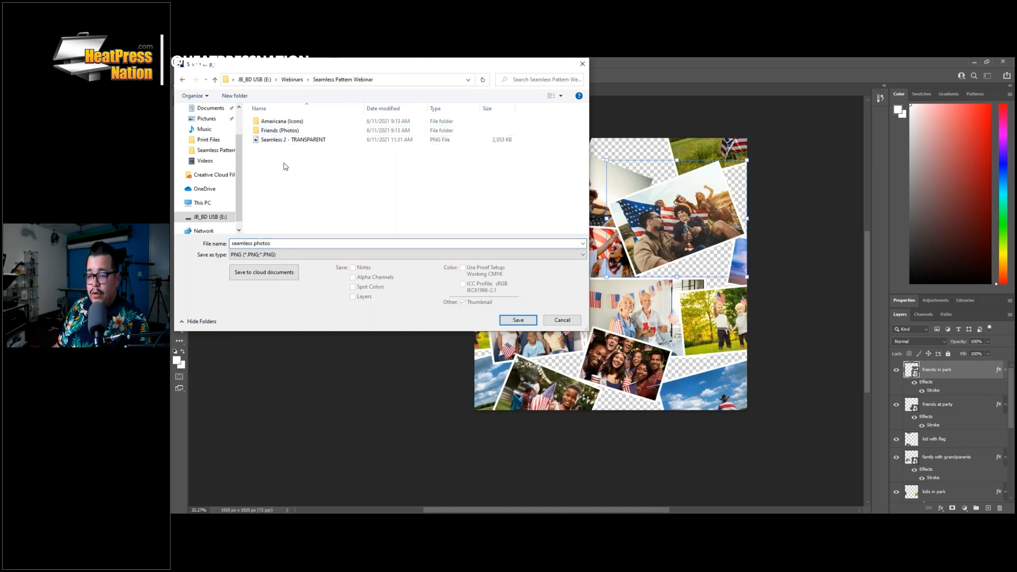
pyautogui.click(517, 320)
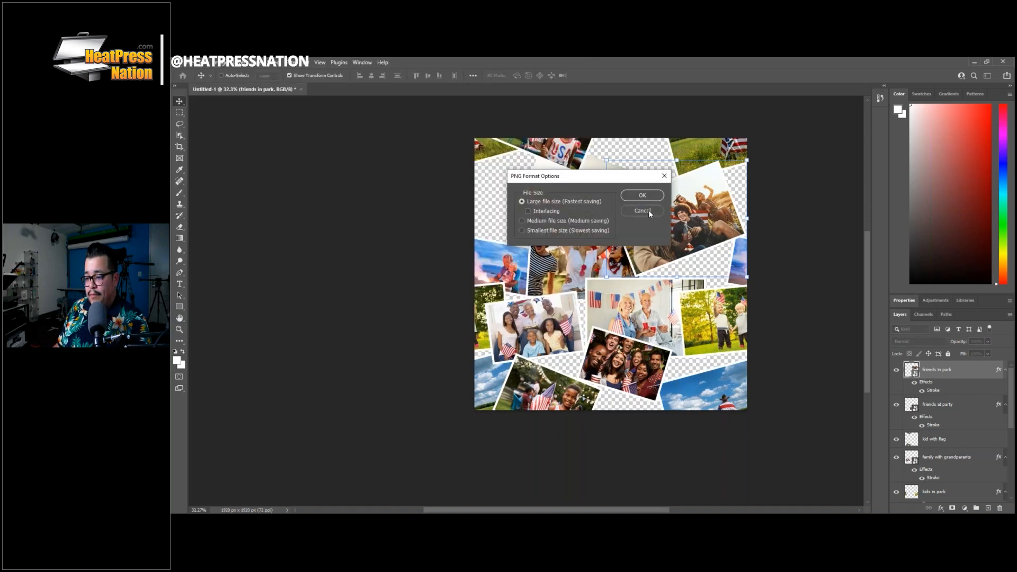
pyautogui.click(644, 195)
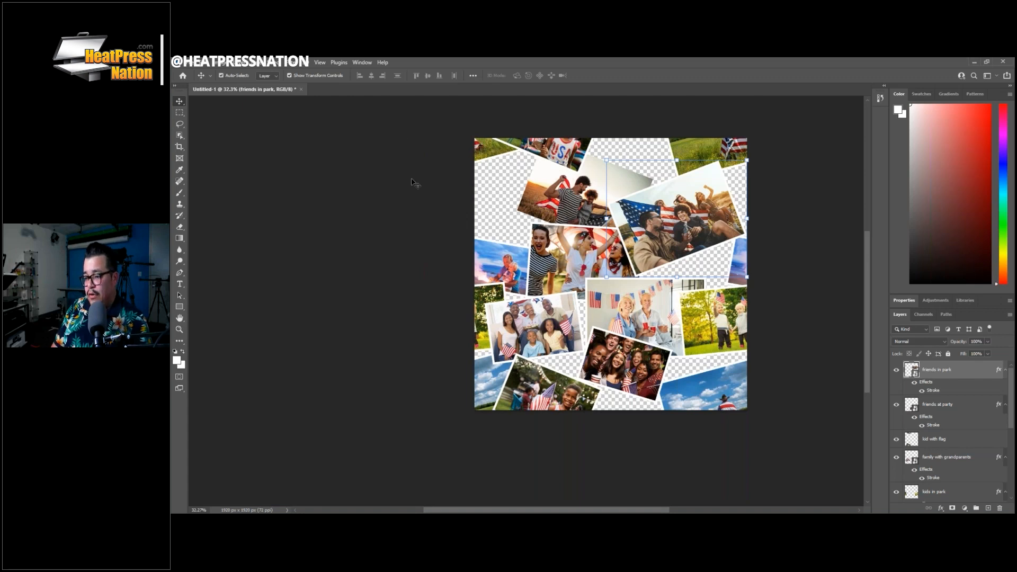
# Create a new 1920 by 1920 pixel document from the recent custom preset and place the seamless photos PNG in it.
pyautogui.hotkey('ctrl', 'n')
pyautogui.doubleClick(405, 200)
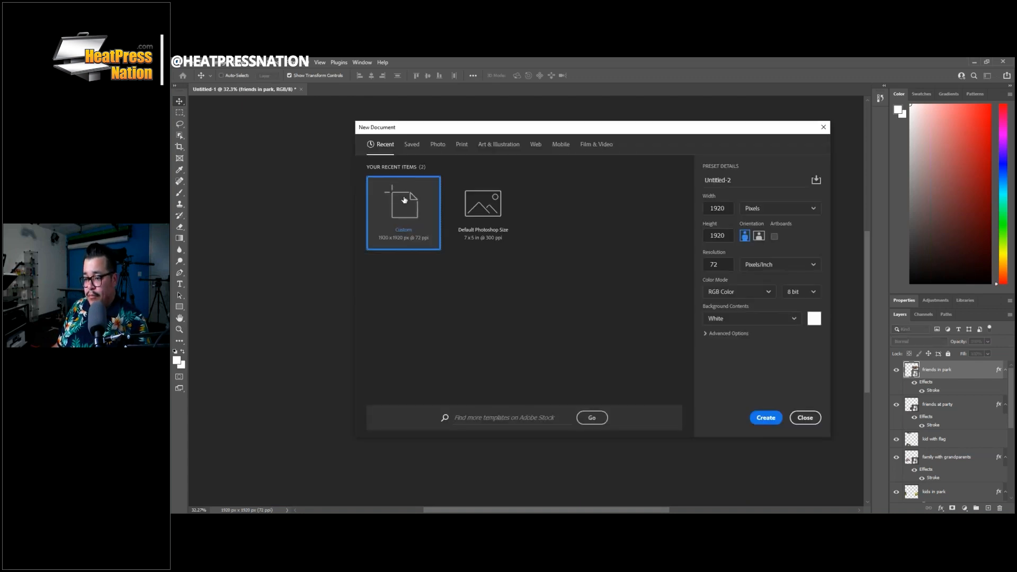
pyautogui.hotkey('alt', 'Tab')
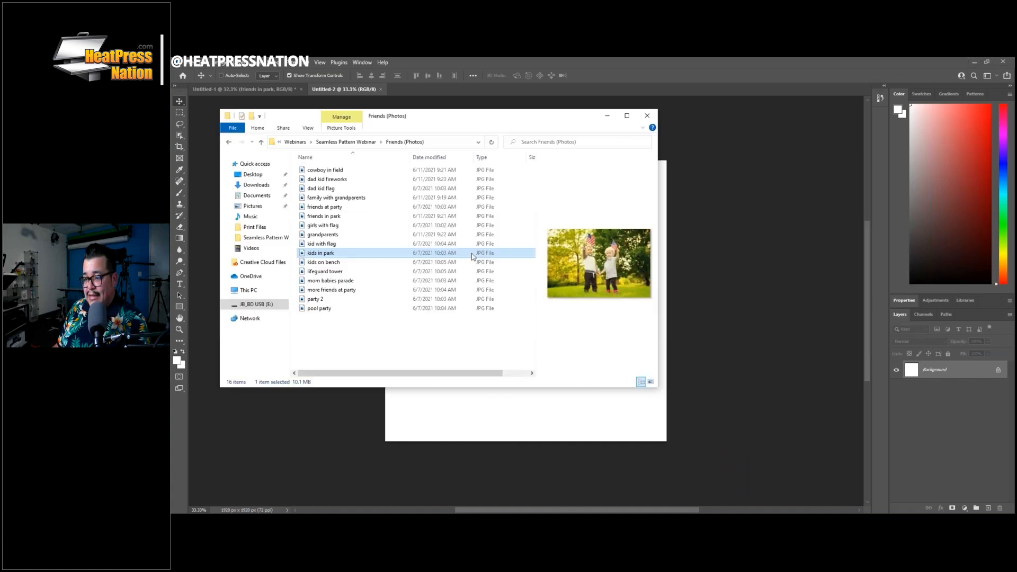
pyautogui.click(350, 141)
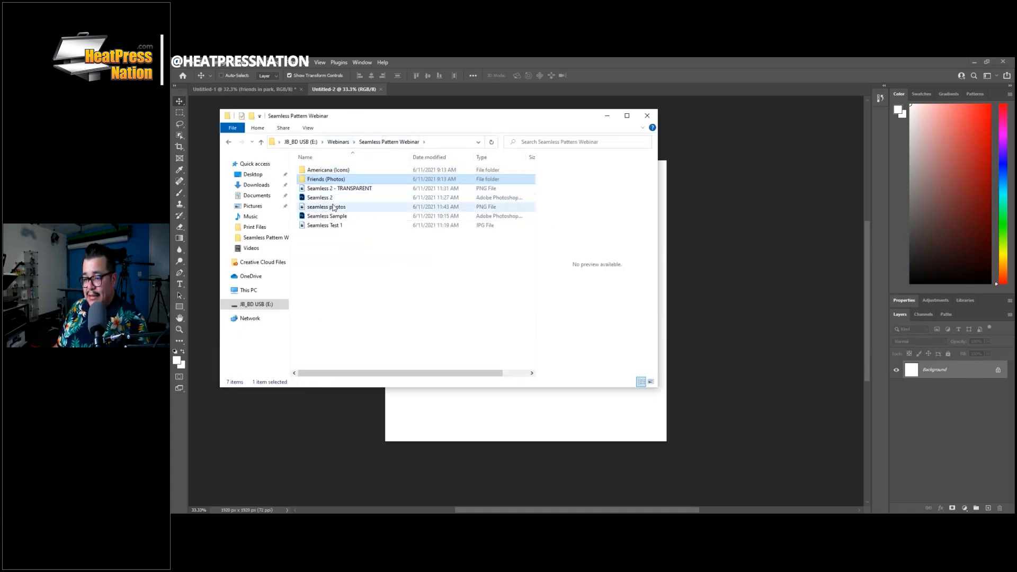
pyautogui.click(331, 209)
pyautogui.moveTo(332, 210); pyautogui.dragTo(450, 403)
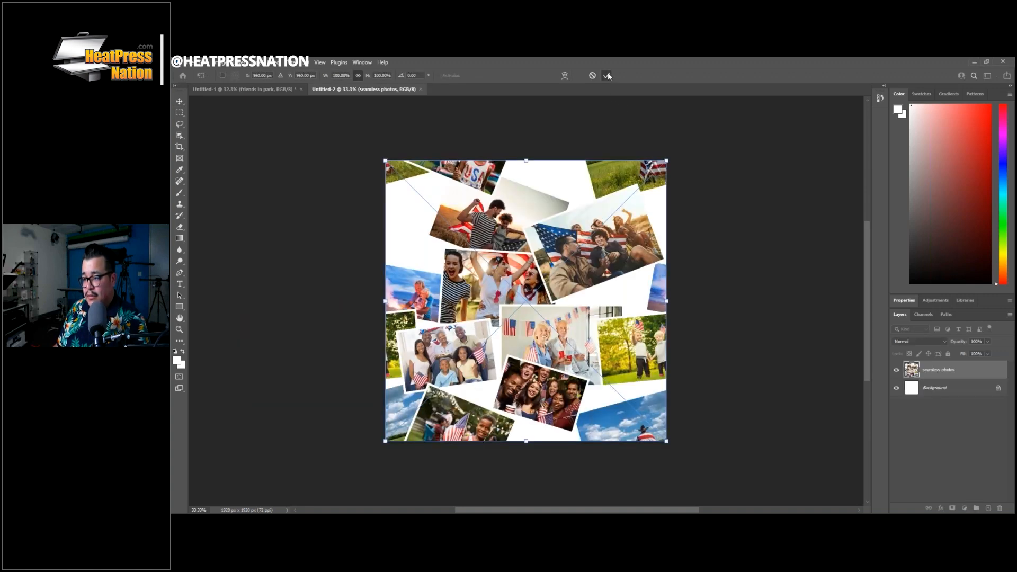
pyautogui.click(607, 76)
# Duplicate the placed seamless photos tile into three copies and arrange all four tiles edge to edge to test the repeat.
pyautogui.moveTo(646, 187)
pyautogui.mouseDown()
pyautogui.moveTo(572, 227)
pyautogui.moveTo(497, 301)
pyautogui.moveTo(530, 291)
pyautogui.moveTo(612, 298)
pyautogui.moveTo(574, 336)
pyautogui.moveTo(564, 232)
pyautogui.mouseUp()
pyautogui.moveTo(568, 339); pyautogui.dragTo(561, 200)
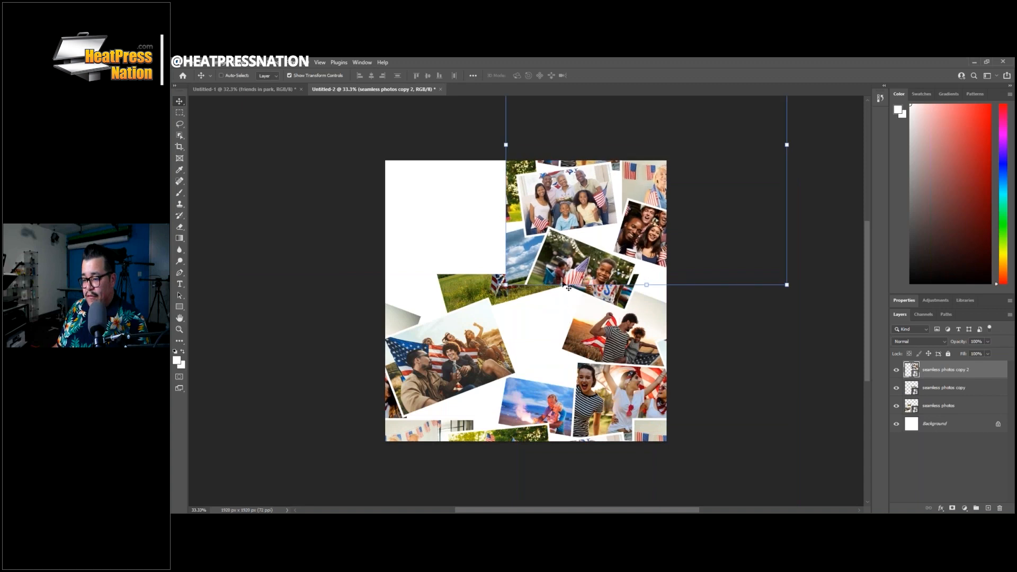
pyautogui.moveTo(563, 265)
pyautogui.mouseDown()
pyautogui.moveTo(562, 247)
pyautogui.moveTo(577, 274)
pyautogui.moveTo(450, 246)
pyautogui.moveTo(562, 248)
pyautogui.mouseUp()
pyautogui.keyDown('ctrl'); pyautogui.click(554, 250); pyautogui.keyUp('ctrl')
pyautogui.keyDown('ctrl'); pyautogui.click(475, 251); pyautogui.keyUp('ctrl')
pyautogui.moveTo(473, 251); pyautogui.dragTo(485, 259)
# Hide the Background layer and move seamless photos copy 3 flush against its neighbours at the seams through the cowboy photo.
pyautogui.scroll(4, 501, 271)
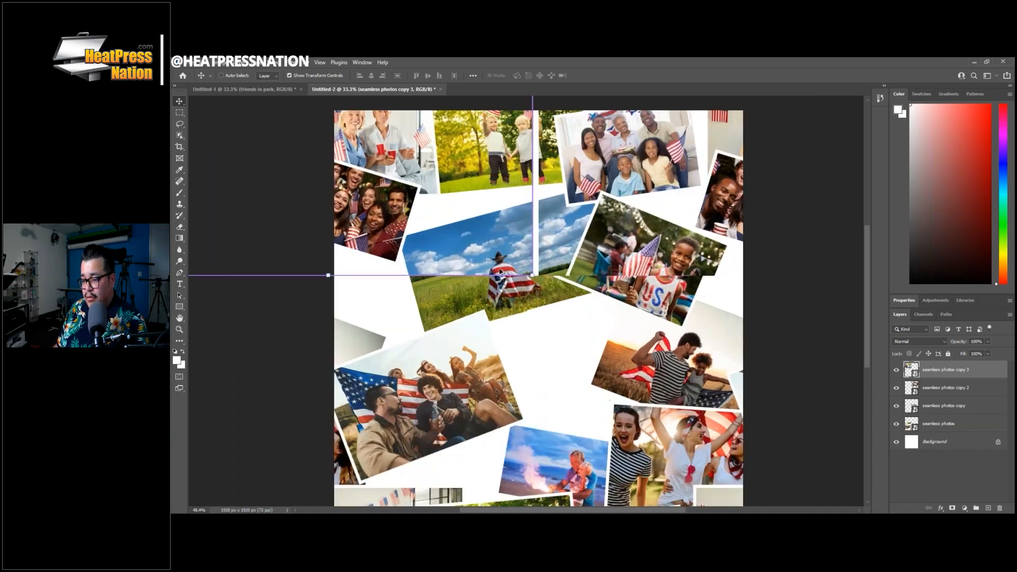
pyautogui.scroll(2, 501, 271)
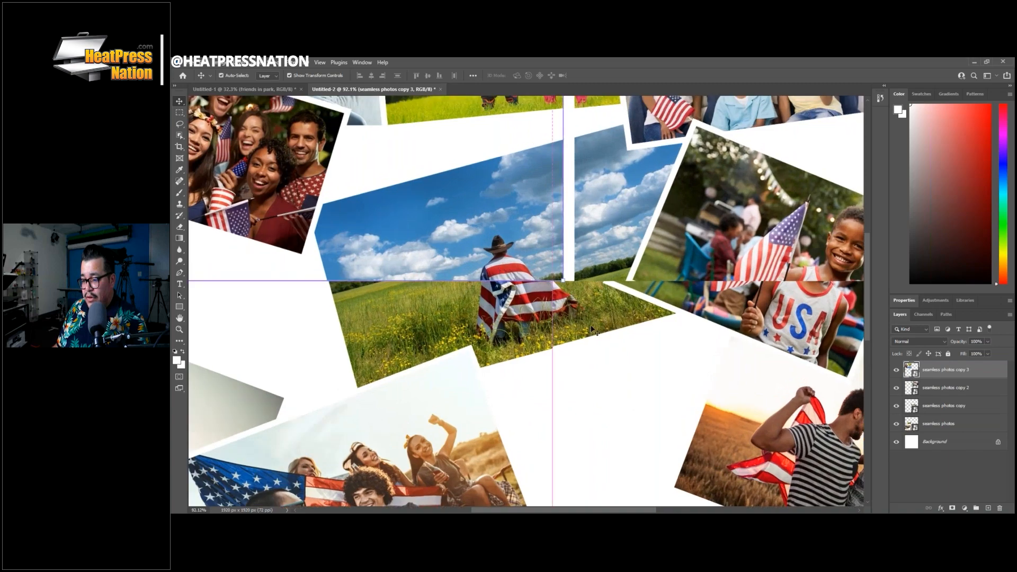
pyautogui.click(896, 446)
pyautogui.moveTo(469, 233); pyautogui.dragTo(480, 239)
# In the original collage document, resize the cowboy in field layer to about 99% width and 94% height, fitting it to the canvas edges.
pyautogui.click(276, 88)
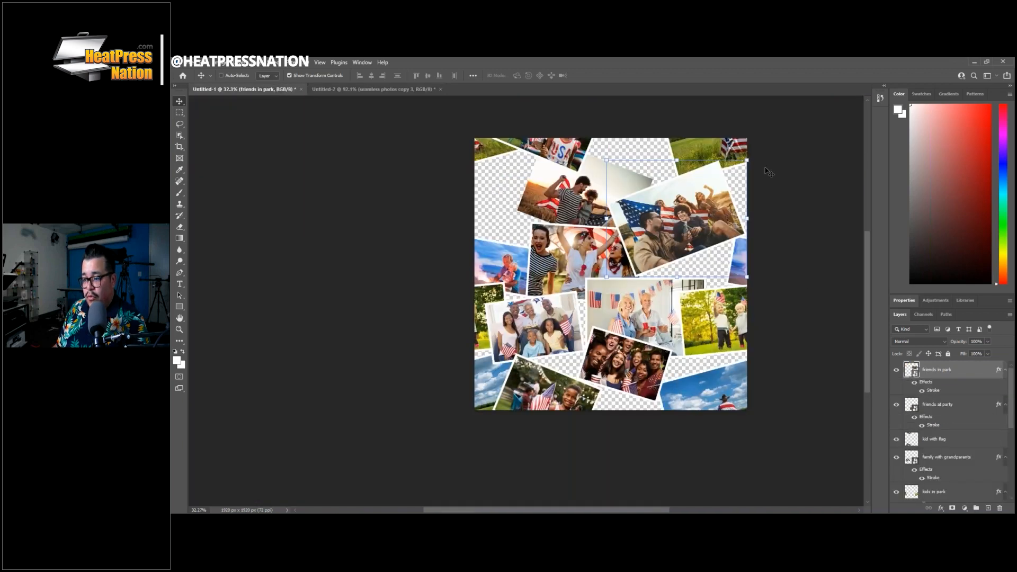
pyautogui.keyDown('ctrl'); pyautogui.click(733, 143); pyautogui.keyUp('ctrl')
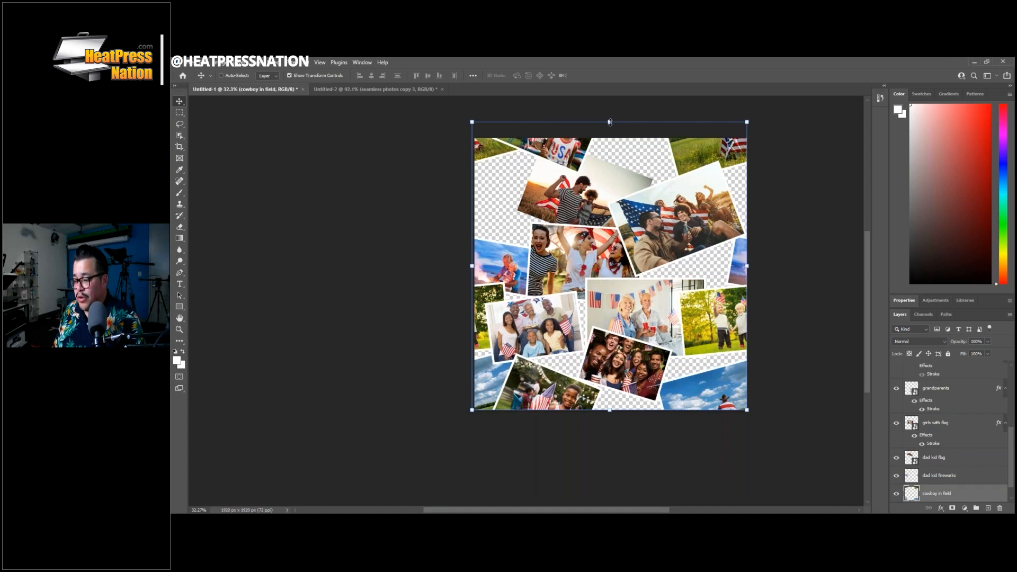
pyautogui.moveTo(610, 122); pyautogui.dragTo(609, 137)
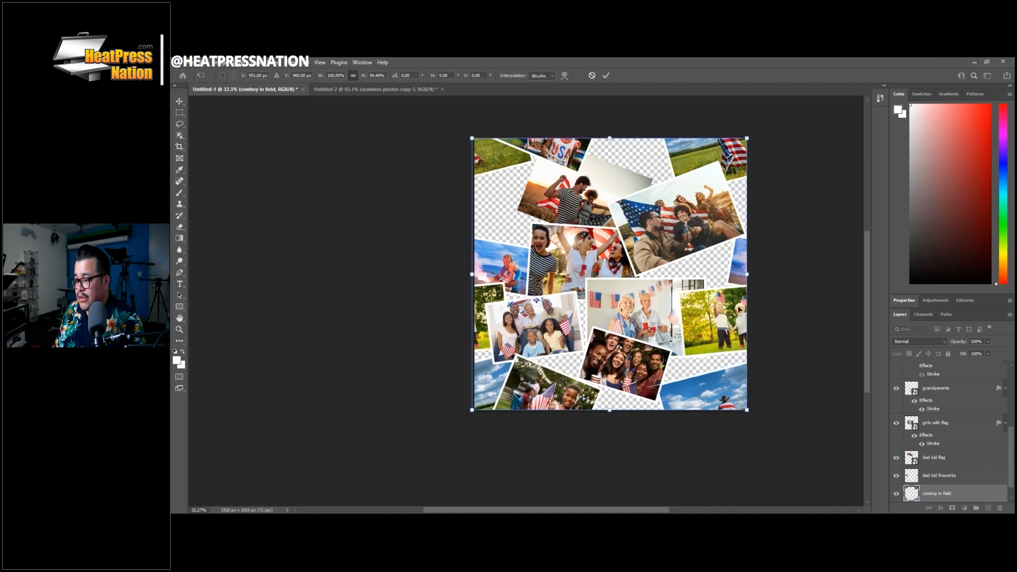
pyautogui.moveTo(750, 275); pyautogui.dragTo(745, 278)
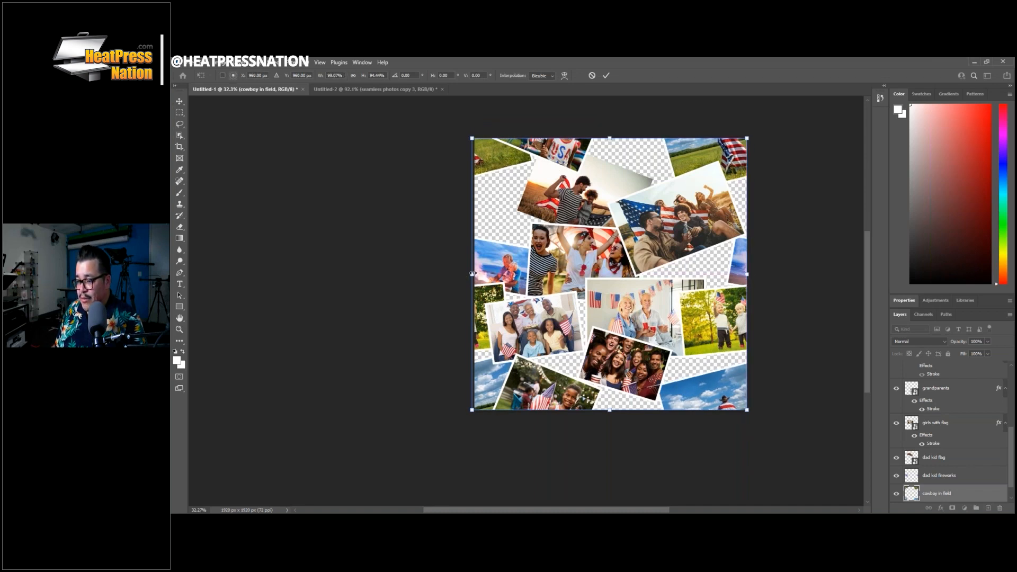
pyautogui.moveTo(472, 273); pyautogui.dragTo(475, 274)
pyautogui.moveTo(610, 413); pyautogui.dragTo(610, 412)
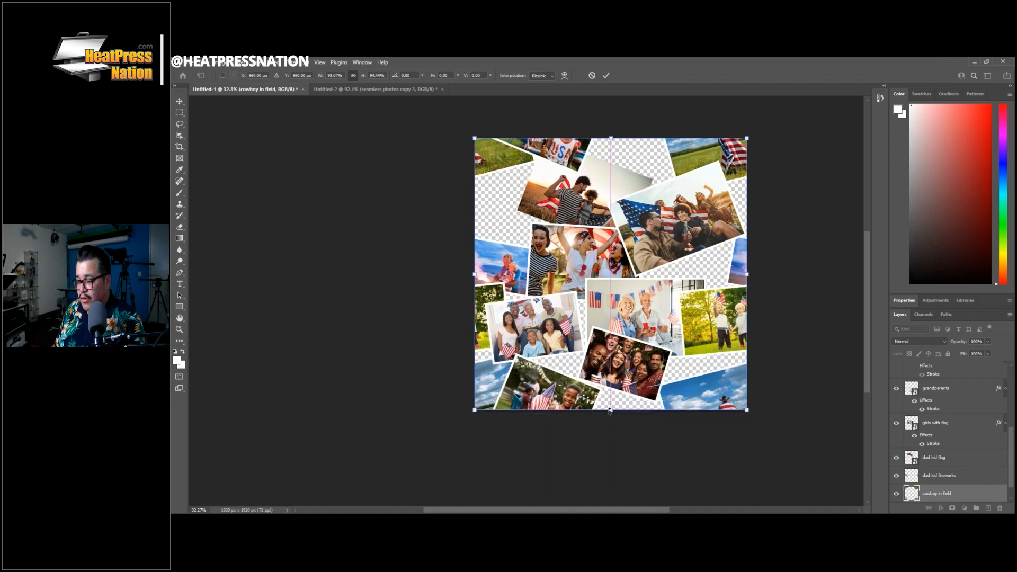
pyautogui.click(606, 75)
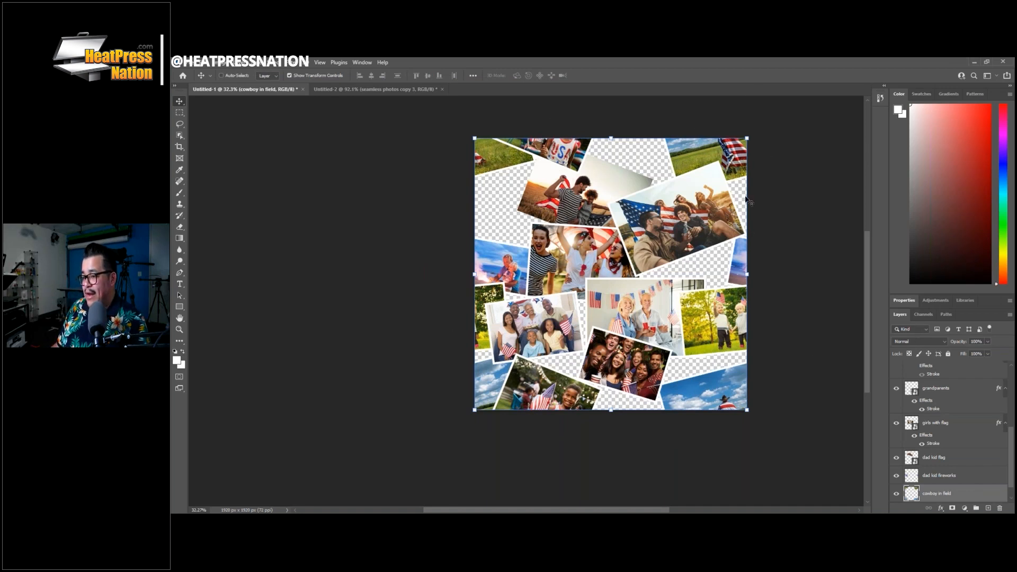
# Save the corrected collage as a PNG named seamless photos part 2 in the Seamless Pattern Webinar folder, using the medium file size option.
pyautogui.hotkey('ctrl', 'shift', 's')
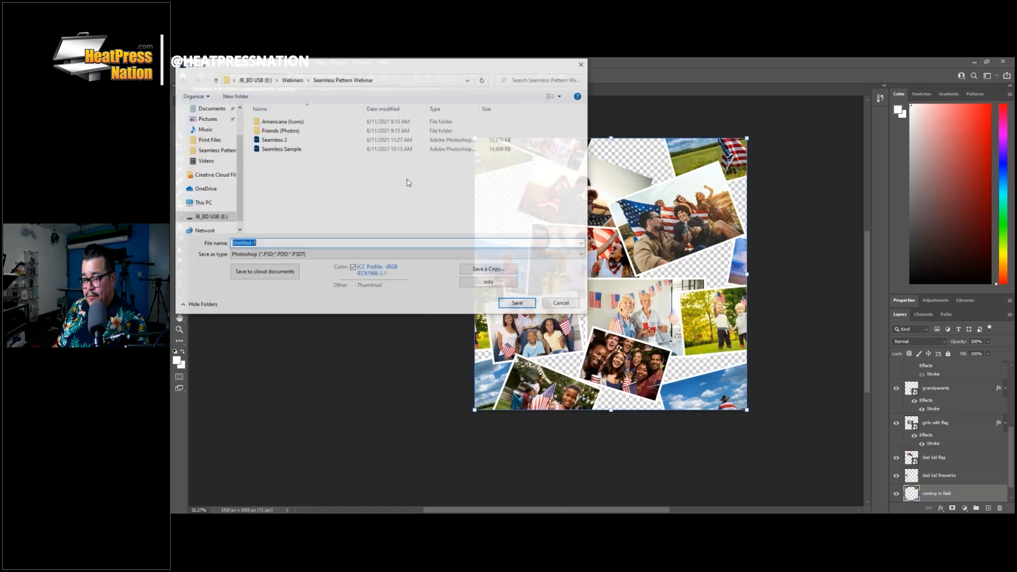
pyautogui.click(350, 255)
pyautogui.click(377, 224)
pyautogui.click(479, 272)
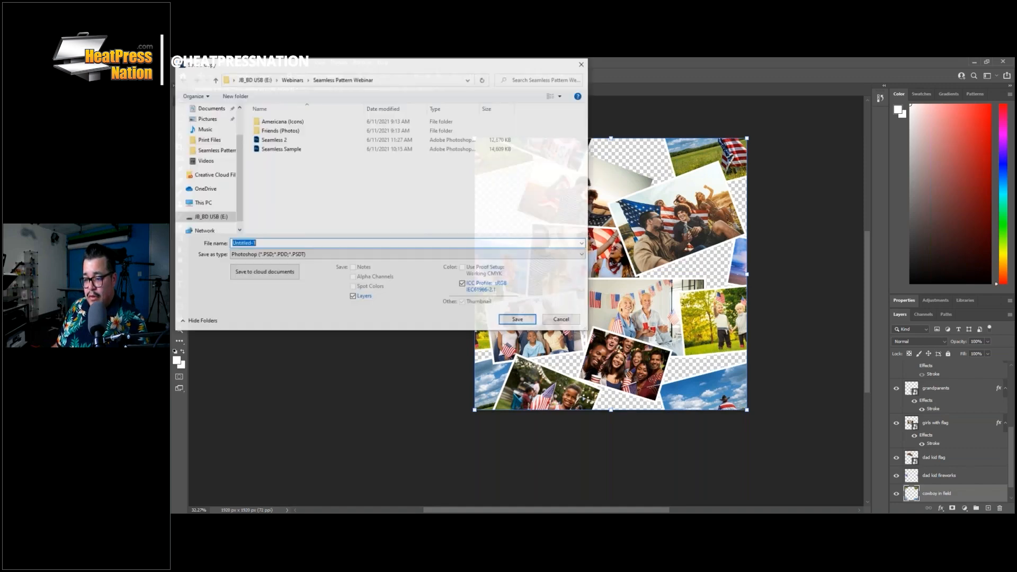
pyautogui.click(370, 255)
pyautogui.click(265, 376)
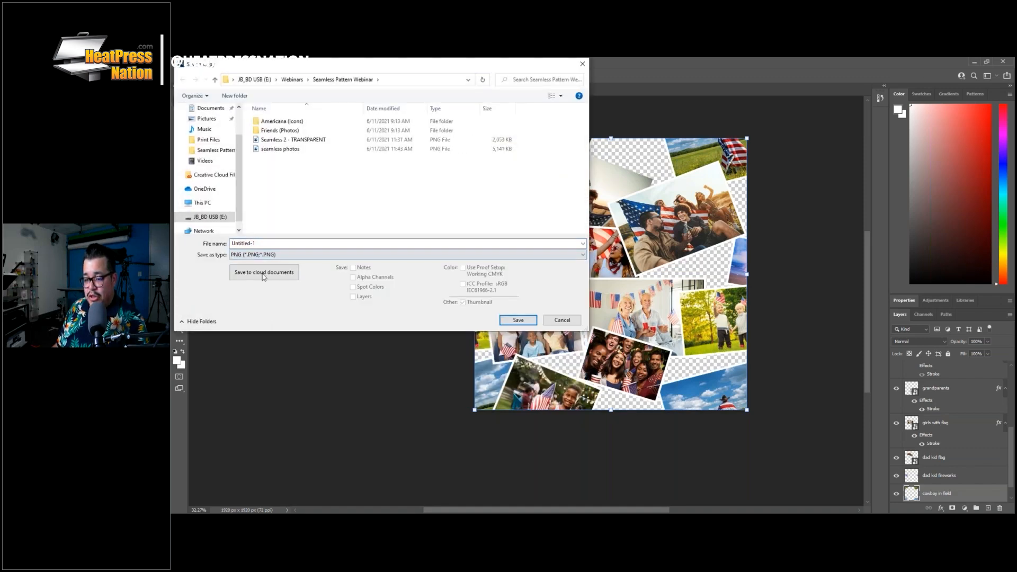
pyautogui.click(287, 150)
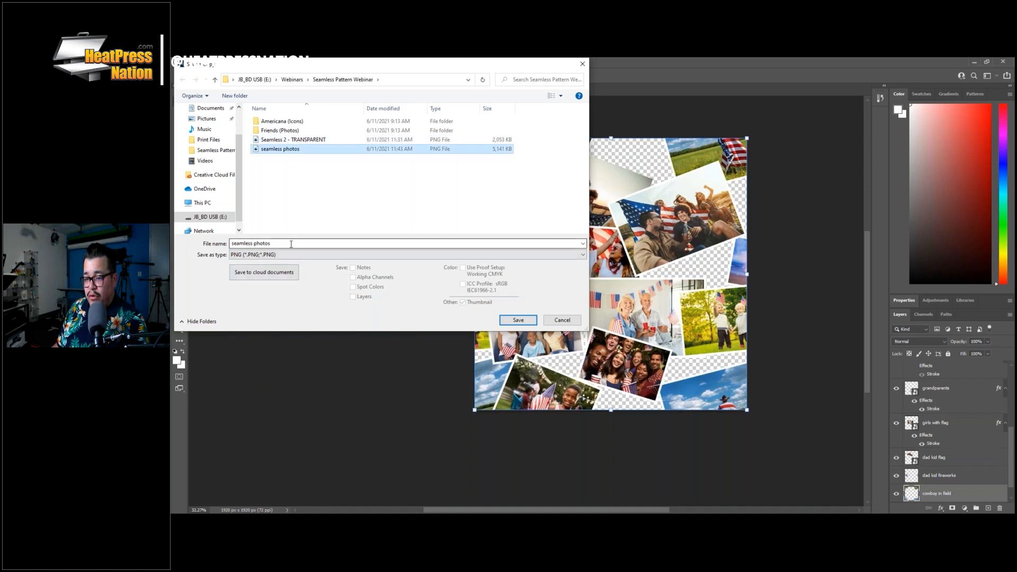
pyautogui.doubleClick(291, 245)
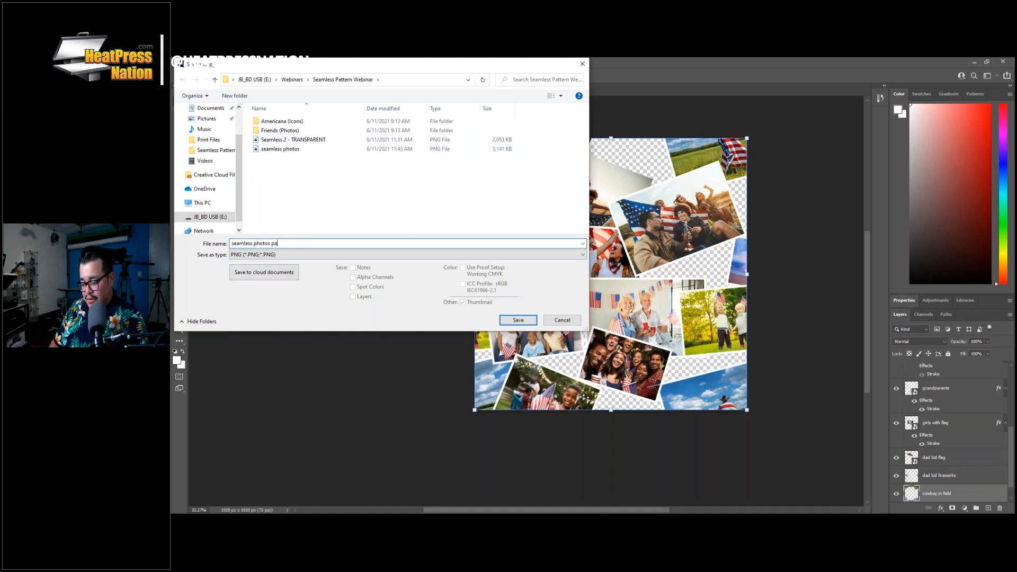
pyautogui.press('Return')
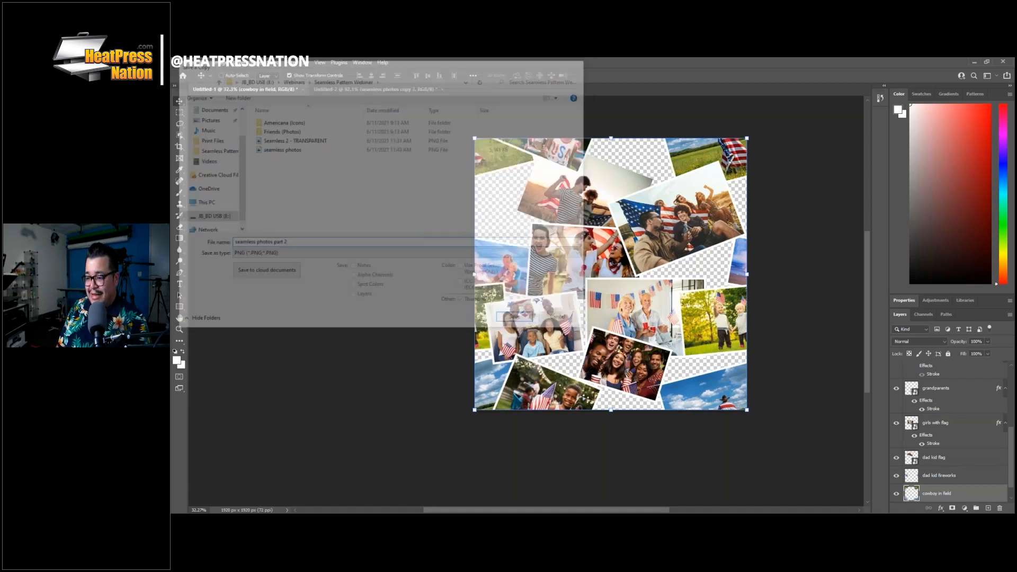
pyautogui.click(562, 223)
pyautogui.click(642, 196)
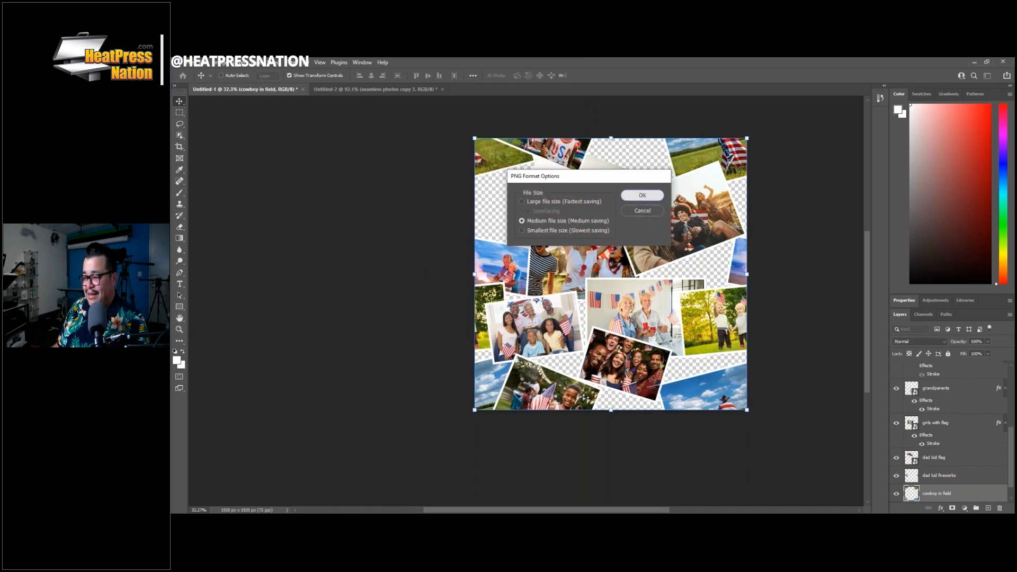
# In the repeat test document, delete all four seamless photos layers and fit the canvas in view.
pyautogui.click(406, 90)
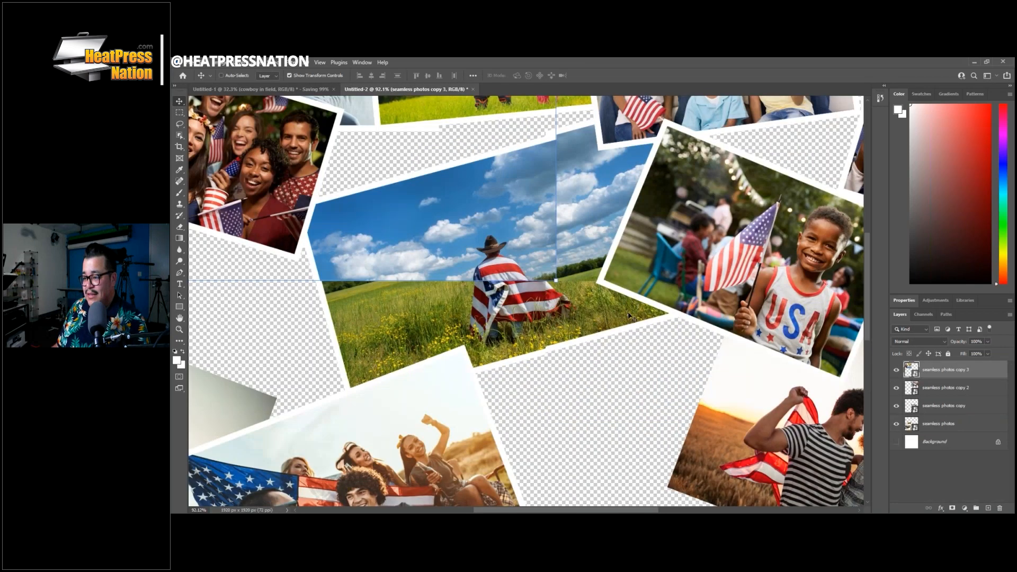
pyautogui.keyDown('shift'); pyautogui.click(957, 396); pyautogui.keyUp('shift')
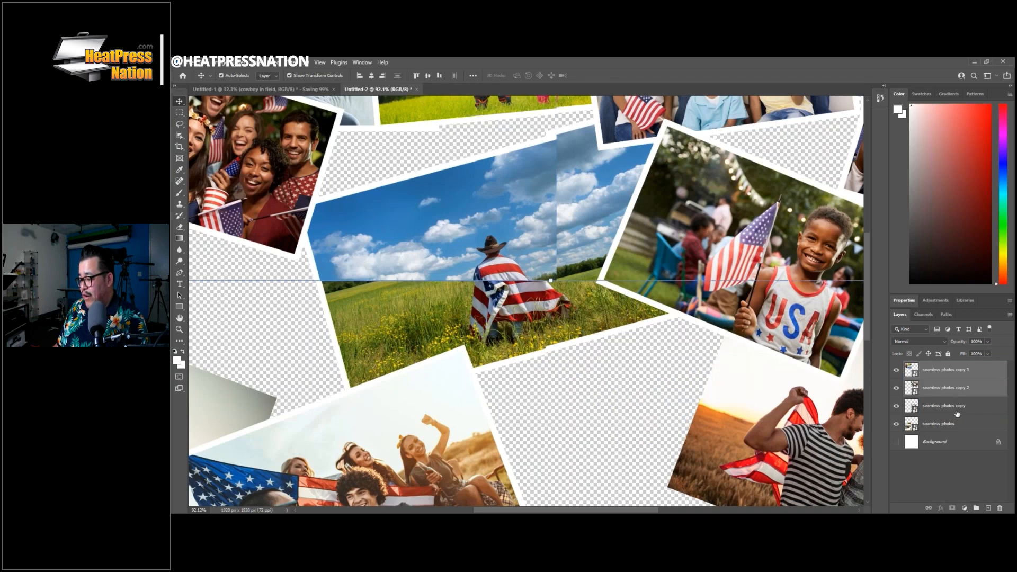
pyautogui.keyDown('shift'); pyautogui.click(950, 426); pyautogui.keyUp('shift')
pyautogui.press('Delete')
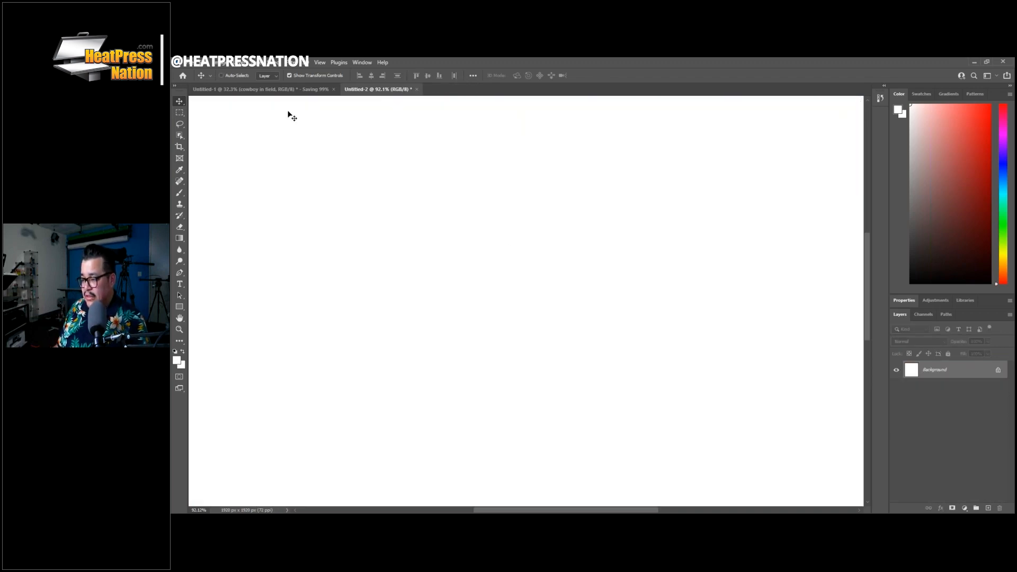
pyautogui.hotkey('ctrl', '0')
# Place seamless photos part 2 from the Seamless Pattern Webinar folder into the repeat test document.
pyautogui.hotkey('alt', 'Tab')
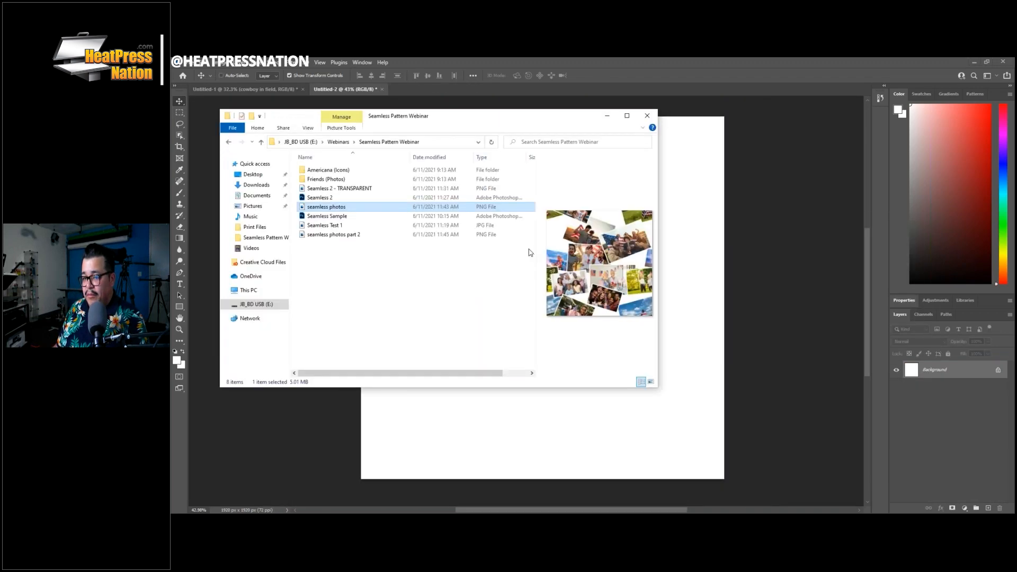
pyautogui.click(339, 235)
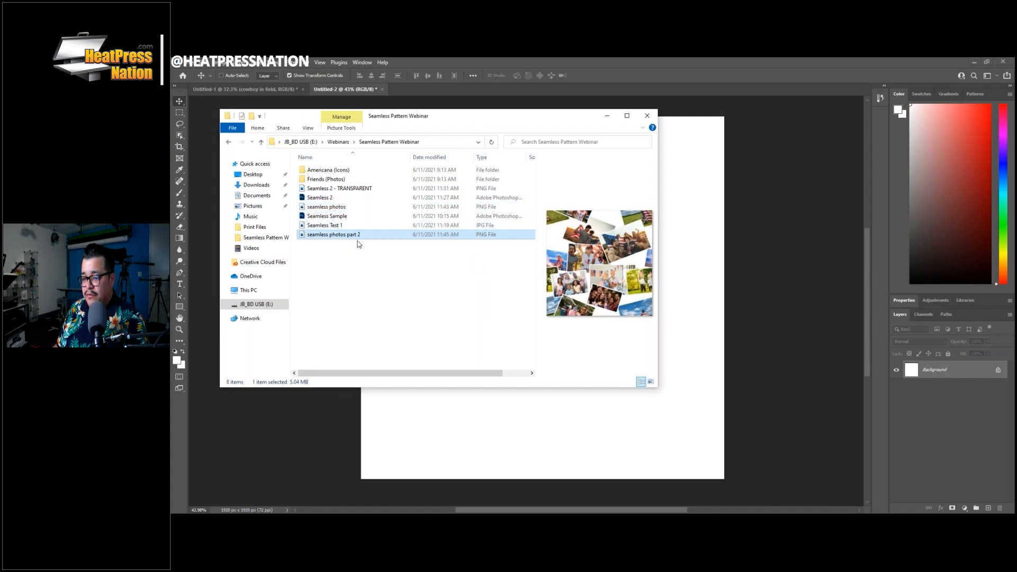
pyautogui.moveTo(354, 237); pyautogui.dragTo(498, 438)
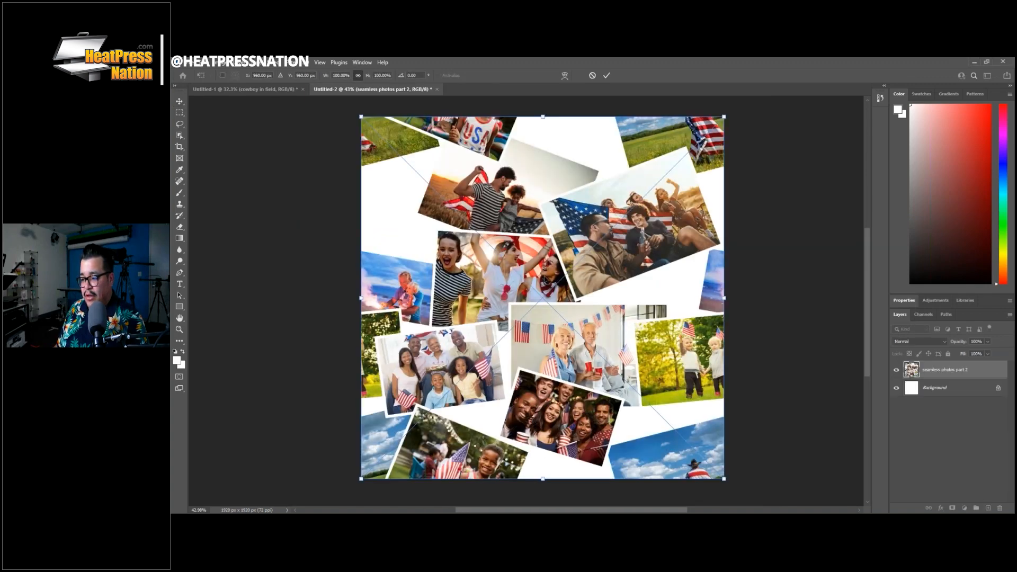
# Duplicate the seamless photos part 2 tile three times and align the four tiles flush, covering the canvas with seams near its middle.
pyautogui.moveTo(629, 229); pyautogui.dragTo(470, 336)
pyautogui.moveTo(491, 267); pyautogui.dragTo(806, 258)
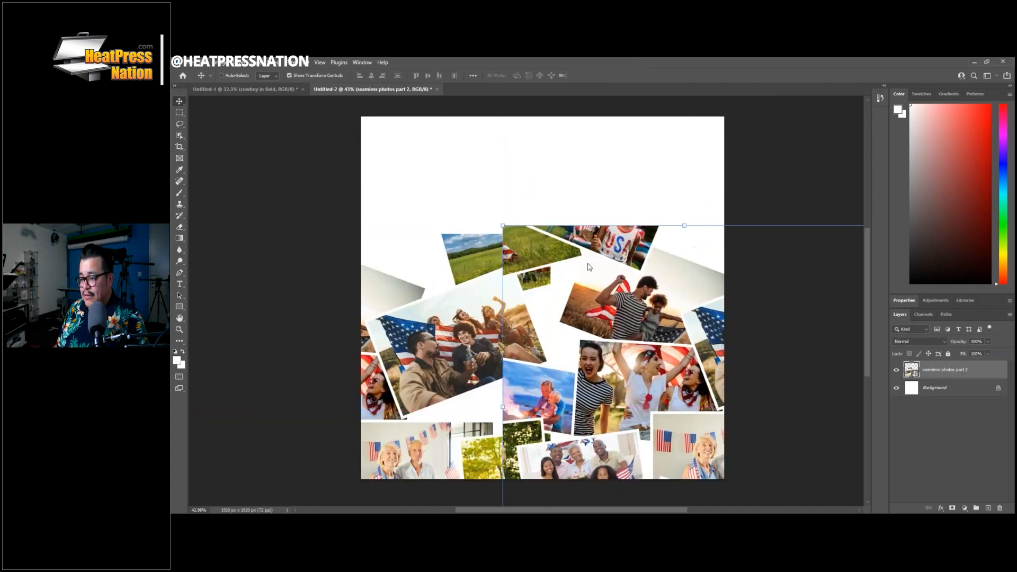
pyautogui.moveTo(588, 265)
pyautogui.mouseDown()
pyautogui.moveTo(602, 269)
pyautogui.moveTo(588, 256)
pyautogui.mouseUp()
pyautogui.moveTo(578, 304); pyautogui.dragTo(605, 237)
pyautogui.scroll(3, 544, 239)
pyautogui.moveTo(464, 228); pyautogui.dragTo(493, 228)
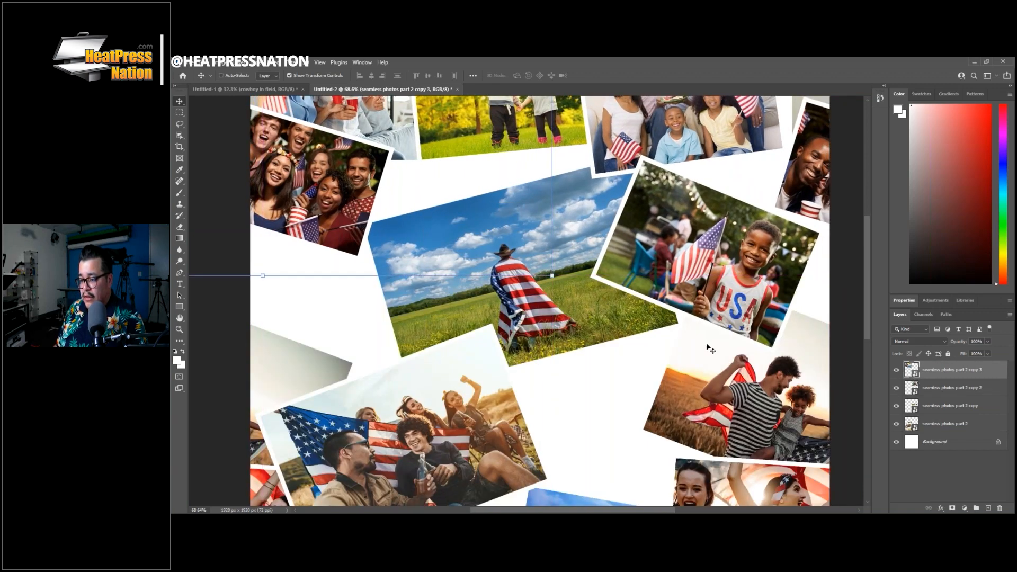
# Merge the four seamless photos part 2 layers into a single layer.
pyautogui.keyDown('ctrl'); pyautogui.click(941, 391); pyautogui.keyUp('ctrl')
pyautogui.keyDown('ctrl'); pyautogui.click(945, 407); pyautogui.keyUp('ctrl')
pyautogui.keyDown('ctrl'); pyautogui.click(946, 425); pyautogui.keyUp('ctrl')
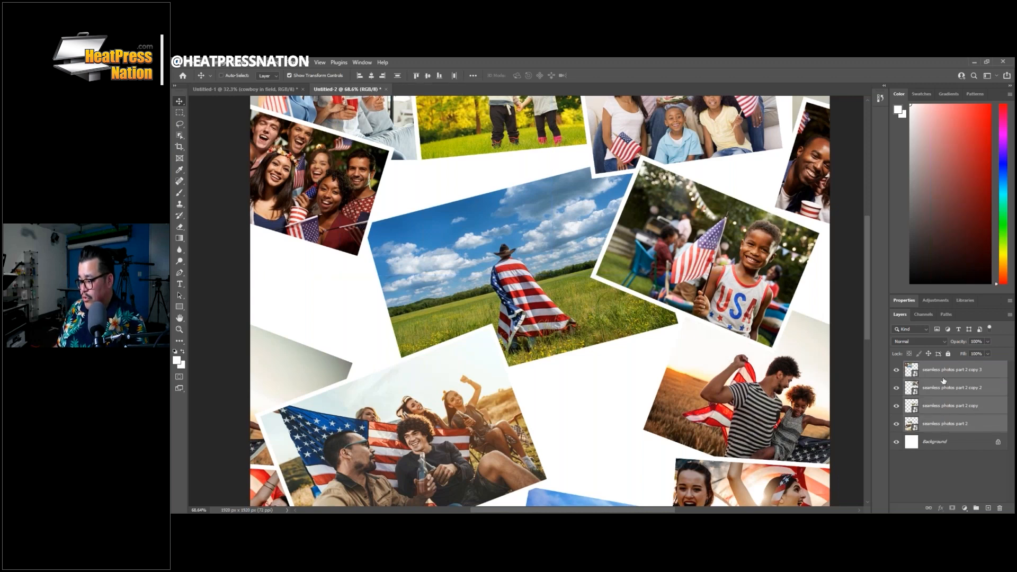
pyautogui.rightClick(943, 376)
pyautogui.click(845, 402)
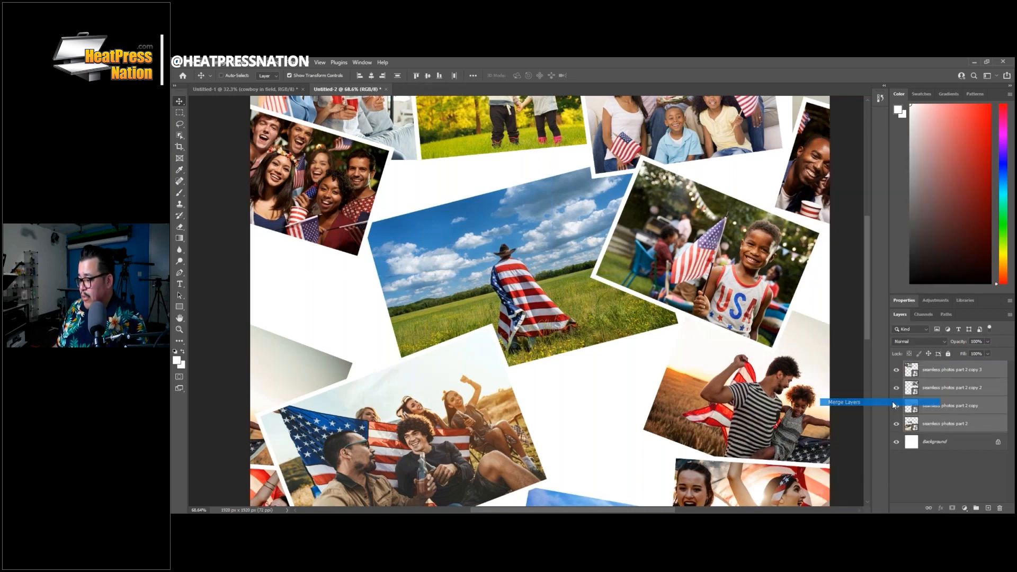
# Scale the merged pattern layer down to about 57% and centre it over the canvas.
pyautogui.scroll(-6, 618, 286)
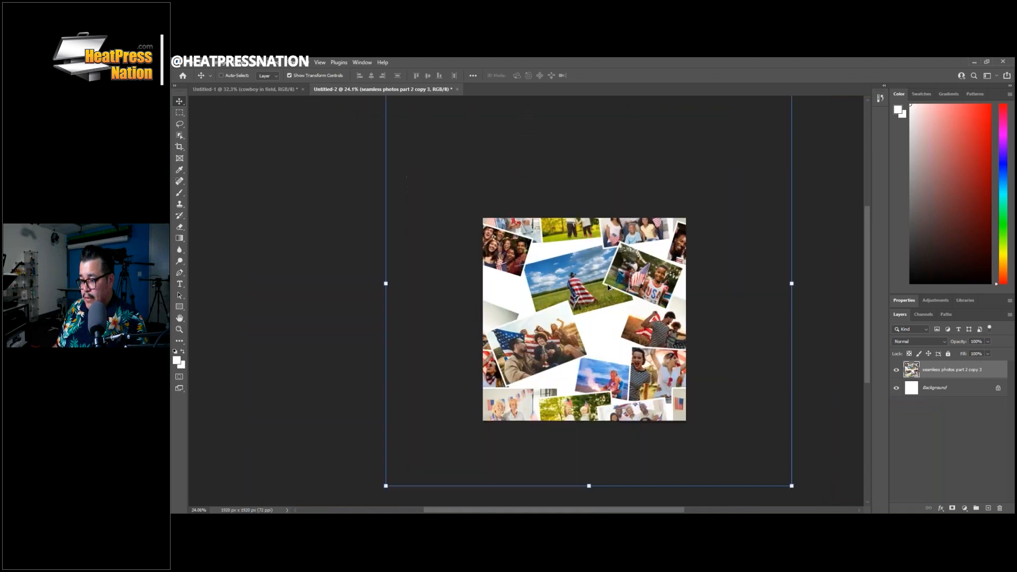
pyautogui.moveTo(667, 260); pyautogui.dragTo(644, 277)
pyautogui.moveTo(649, 243); pyautogui.dragTo(666, 265)
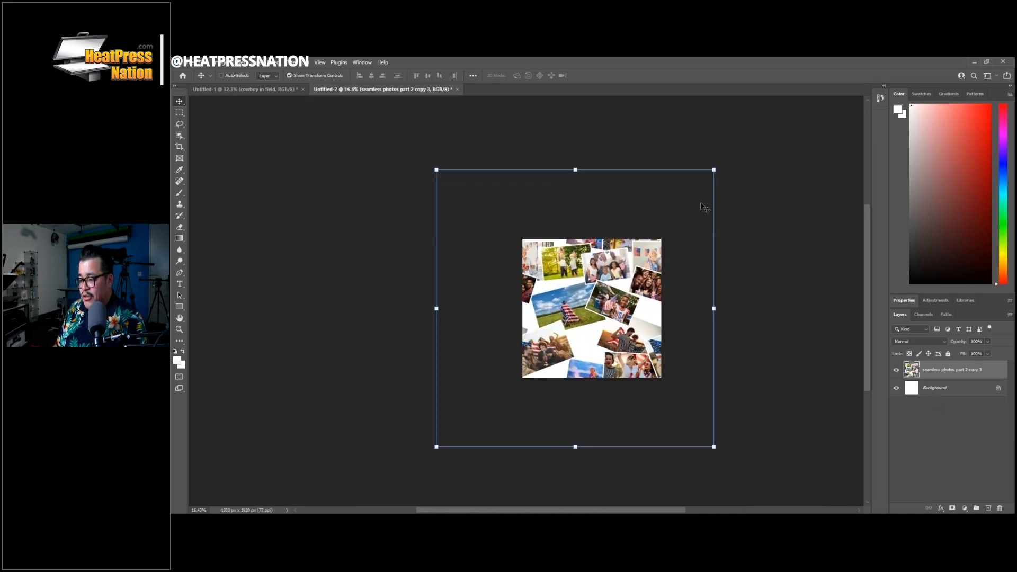
pyautogui.moveTo(714, 169); pyautogui.dragTo(656, 229)
pyautogui.moveTo(611, 259); pyautogui.dragTo(627, 259)
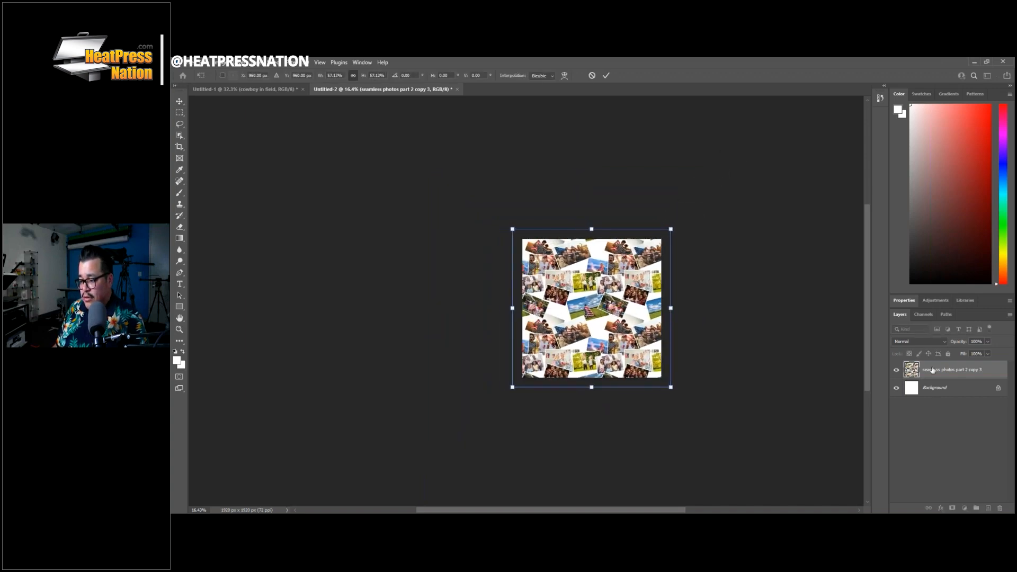
pyautogui.click(606, 75)
# Fill the Background layer with a diagonal blue-to-red linear gradient from the upper-left to the lower-right corner.
pyautogui.click(943, 387)
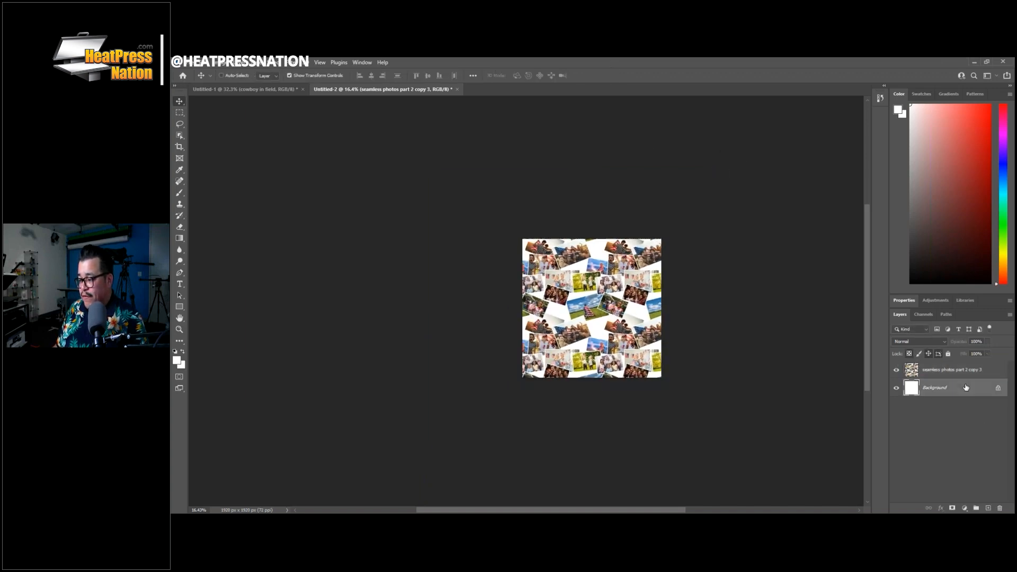
pyautogui.click(179, 239)
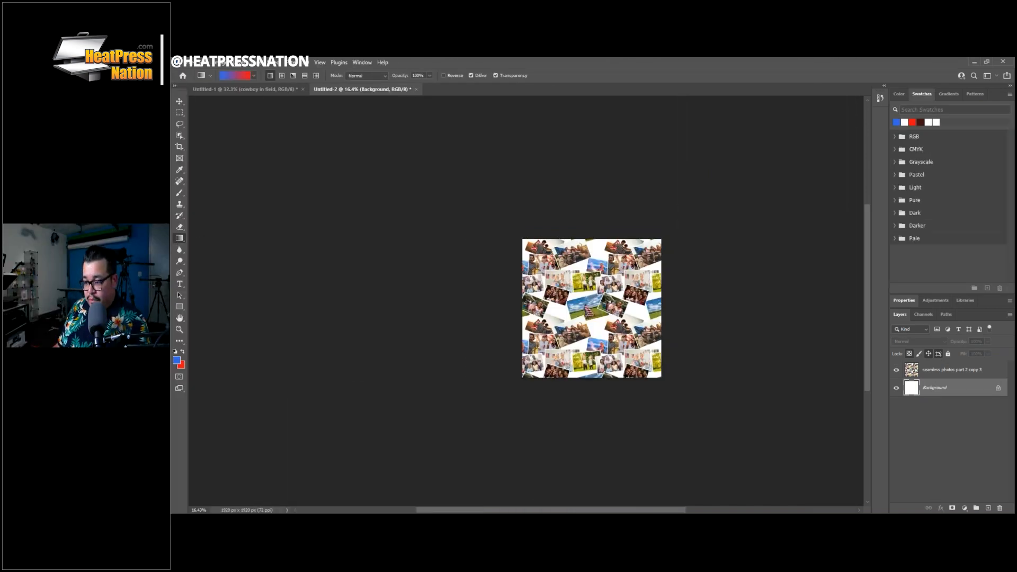
pyautogui.moveTo(649, 359); pyautogui.dragTo(649, 360)
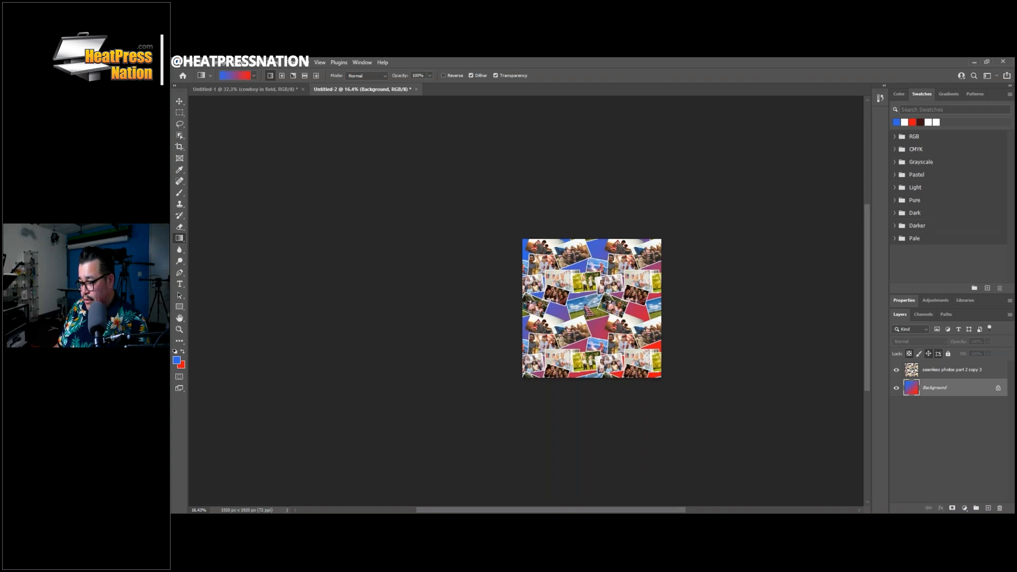
# Examine the repeated pattern over the gradient up close, checking the seams around the cowboy photo.
pyautogui.scroll(3, 646, 333)
pyautogui.scroll(3, 551, 262)
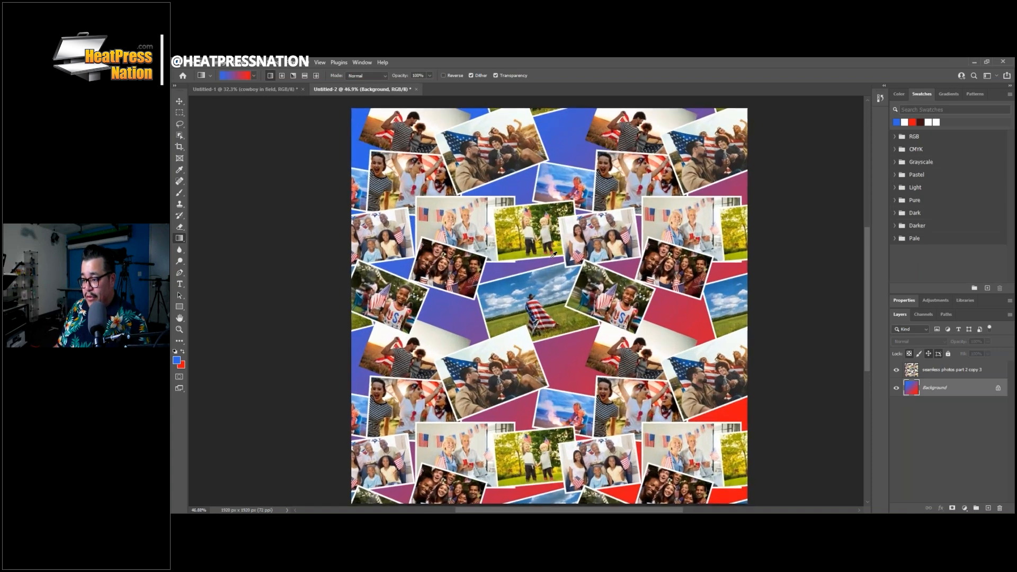
pyautogui.scroll(1, 554, 257)
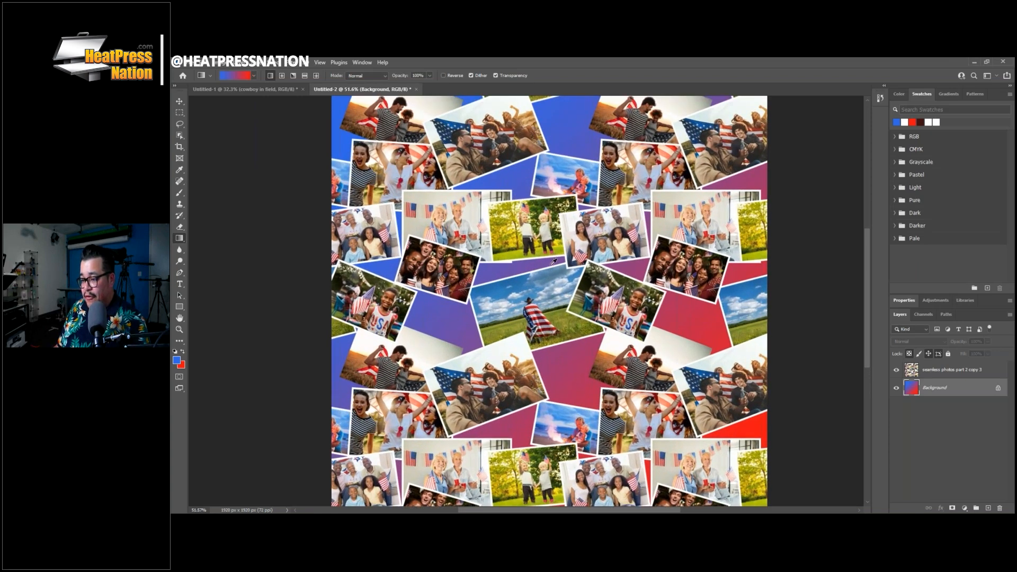
pyautogui.scroll(5, 554, 262)
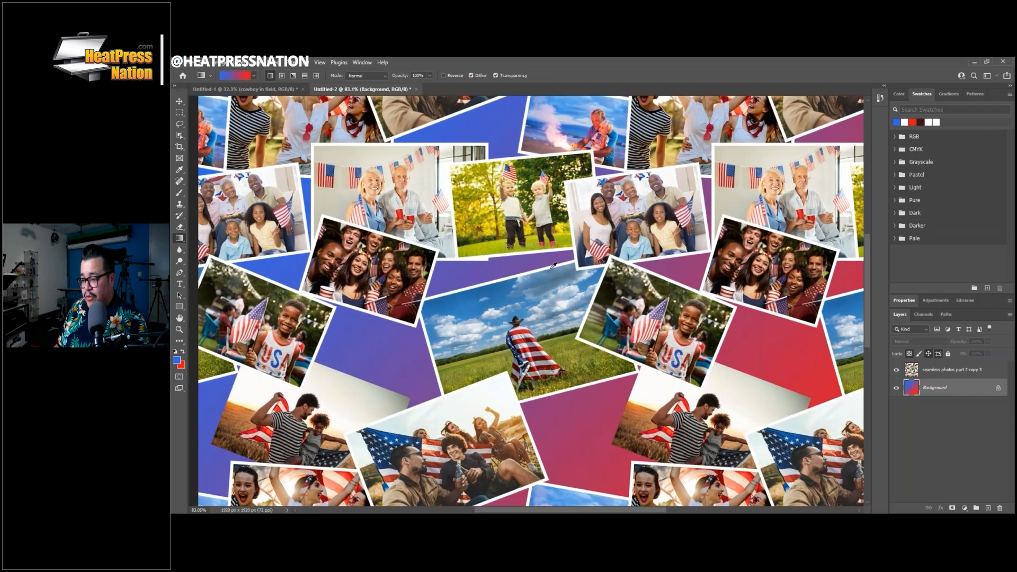
pyautogui.scroll(-2, 554, 266)
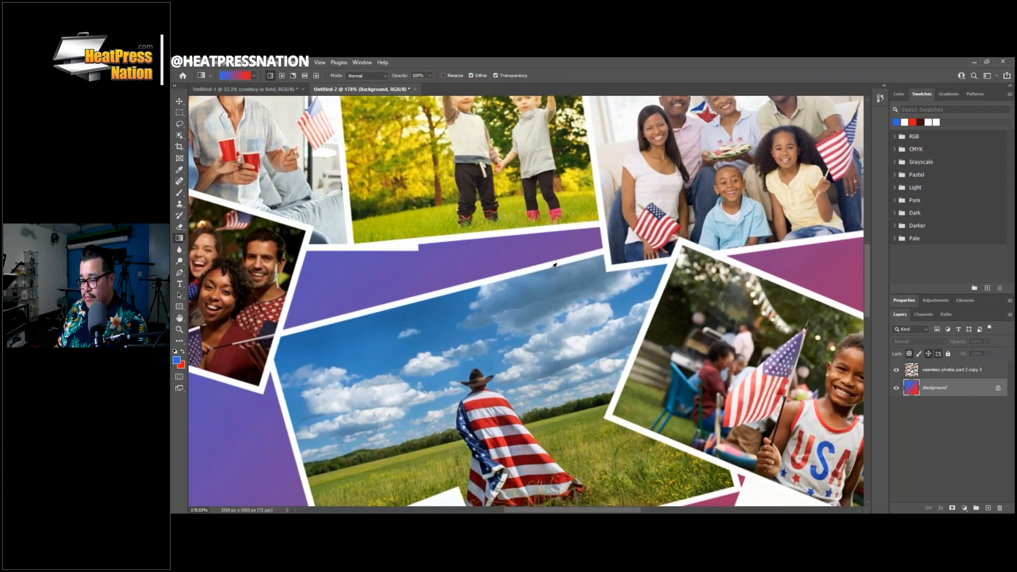
pyautogui.scroll(-4, 553, 266)
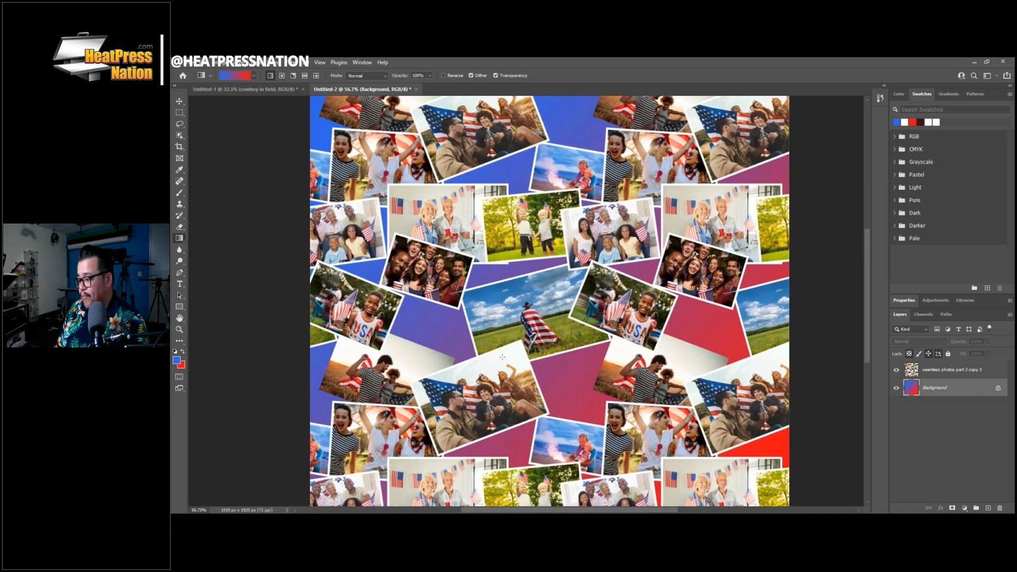
pyautogui.scroll(-1, 505, 331)
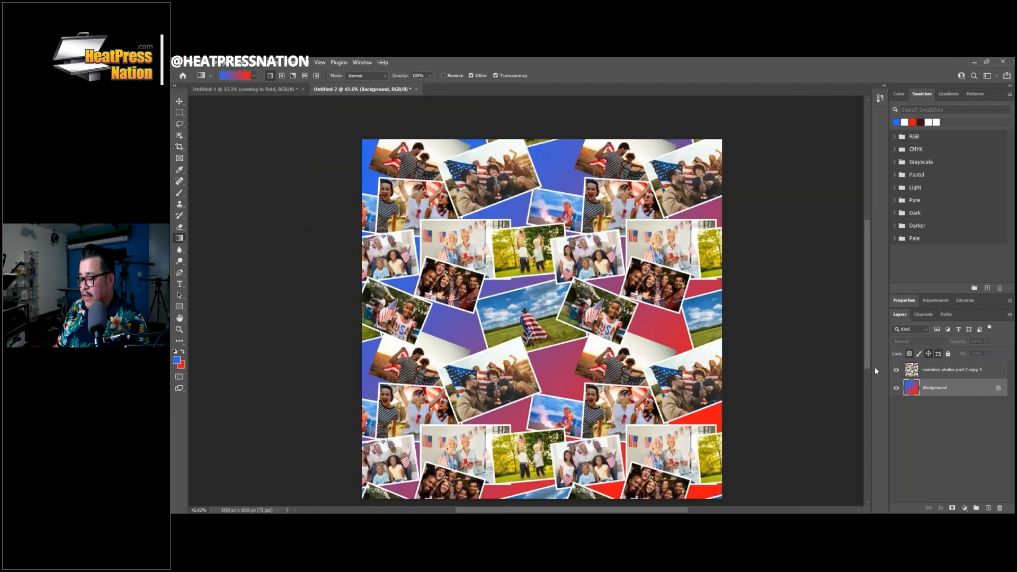
# Duplicate the merged pattern layer three times and align the copies flush so the repeat covers the whole canvas.
pyautogui.click(987, 372)
pyautogui.press('v')
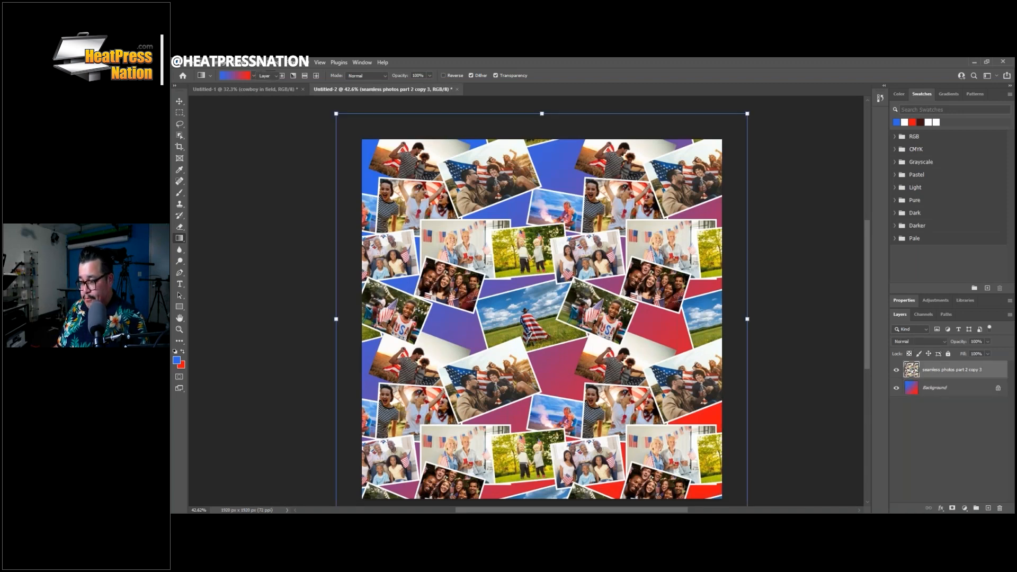
pyautogui.moveTo(721, 128); pyautogui.dragTo(775, 287)
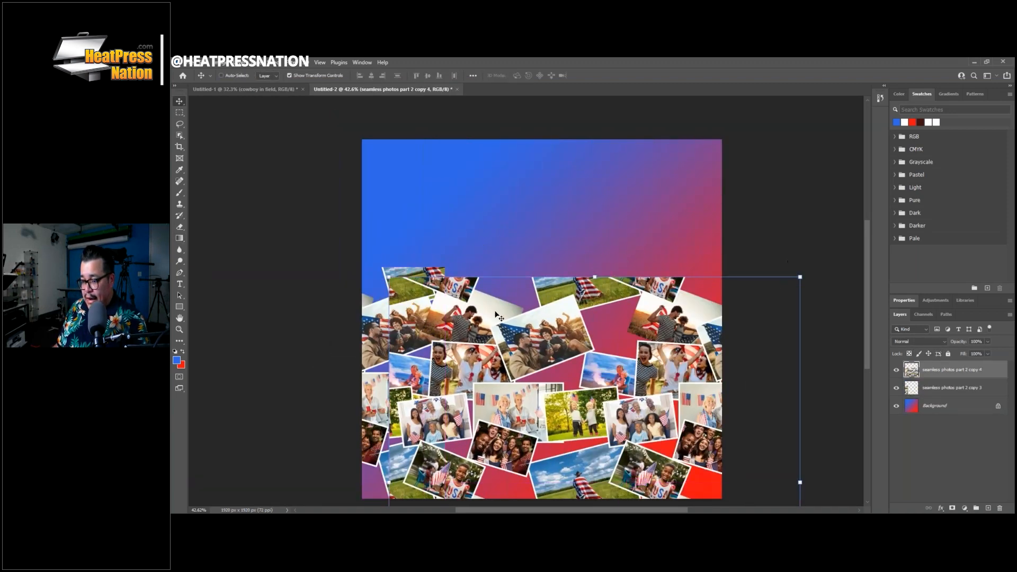
pyautogui.moveTo(497, 316); pyautogui.dragTo(555, 306)
pyautogui.moveTo(553, 364); pyautogui.dragTo(536, 227)
pyautogui.moveTo(720, 272); pyautogui.dragTo(336, 264)
pyautogui.moveTo(408, 230); pyautogui.dragTo(392, 240)
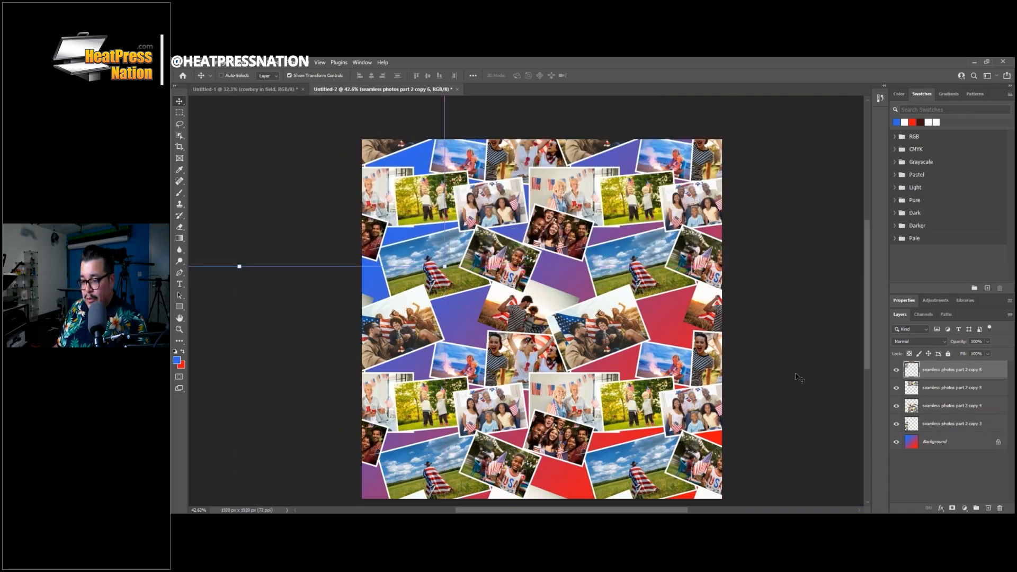
# Merge the four pattern layers, seamless photos part 2 copy 3 through copy 6, into one layer.
pyautogui.keyDown('shift'); pyautogui.click(932, 389); pyautogui.keyUp('shift')
pyautogui.keyDown('shift'); pyautogui.click(939, 406); pyautogui.keyUp('shift')
pyautogui.keyDown('shift'); pyautogui.click(947, 425); pyautogui.keyUp('shift')
pyautogui.scroll(-1, 658, 378)
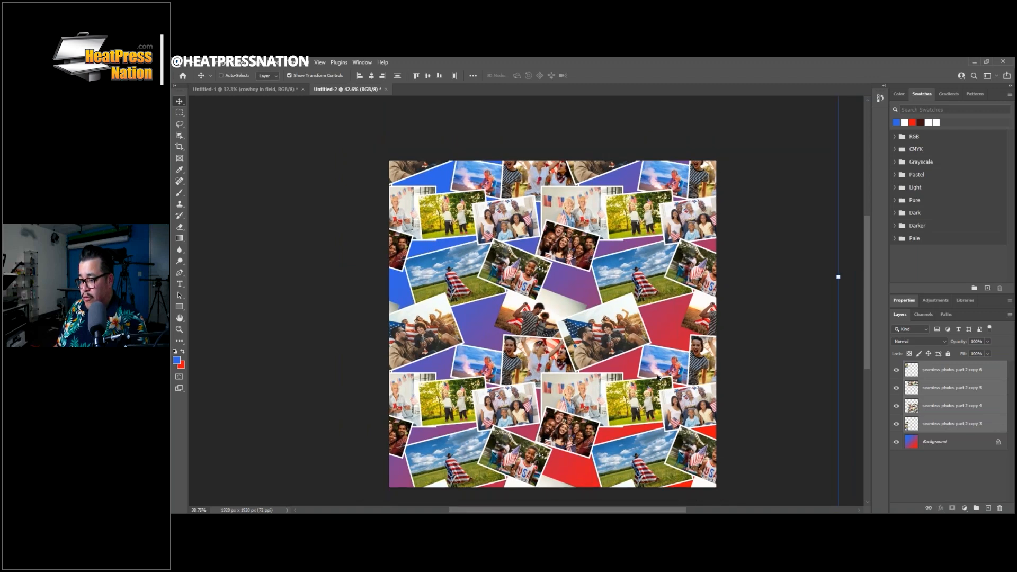
pyautogui.scroll(-4, 659, 378)
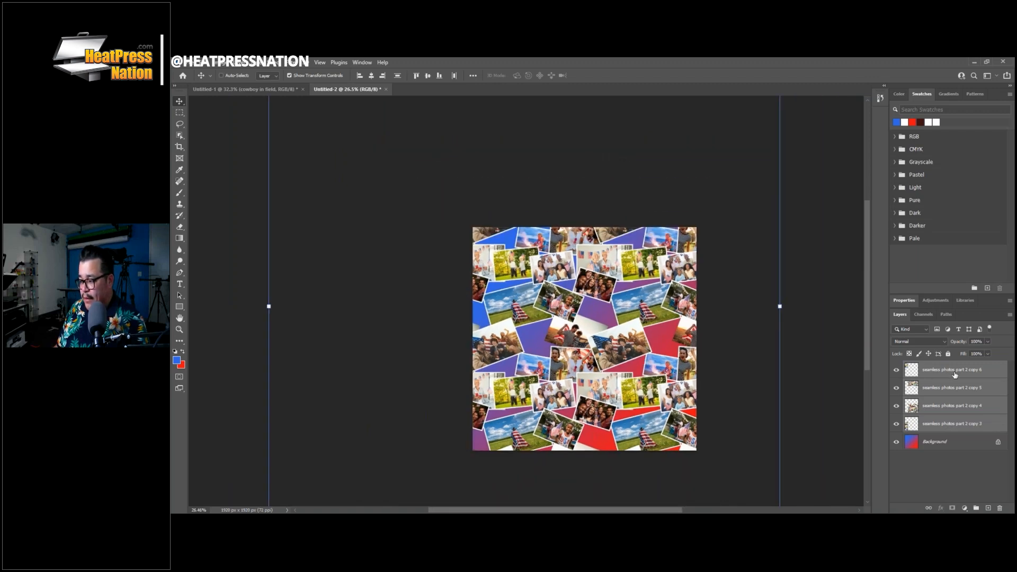
pyautogui.rightClick(956, 375)
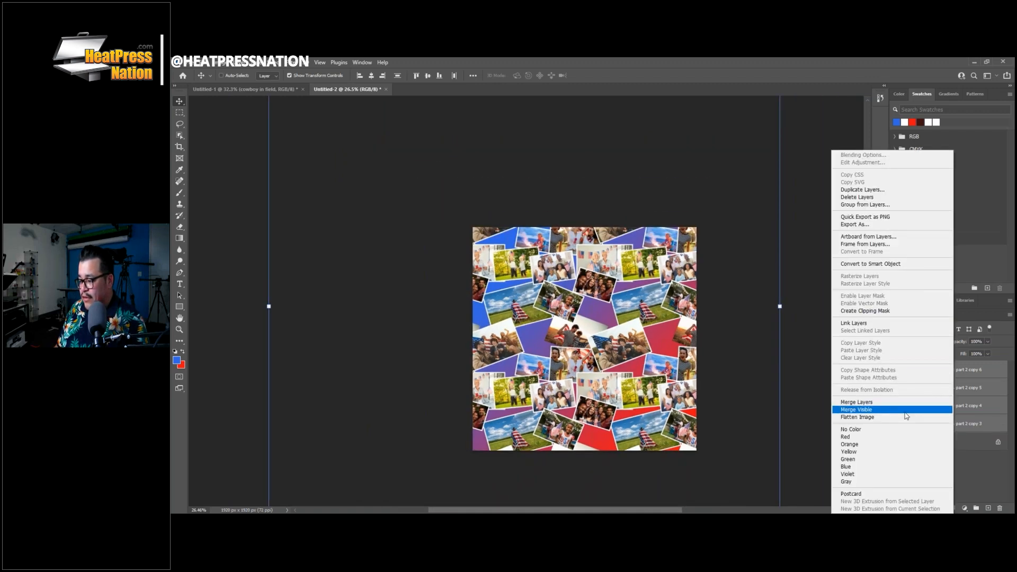
pyautogui.click(856, 403)
# Scale the newly merged pattern layer down to about 47%, centre it over the canvas and fit the canvas in view.
pyautogui.scroll(-5, 513, 304)
pyautogui.moveTo(498, 241); pyautogui.dragTo(533, 268)
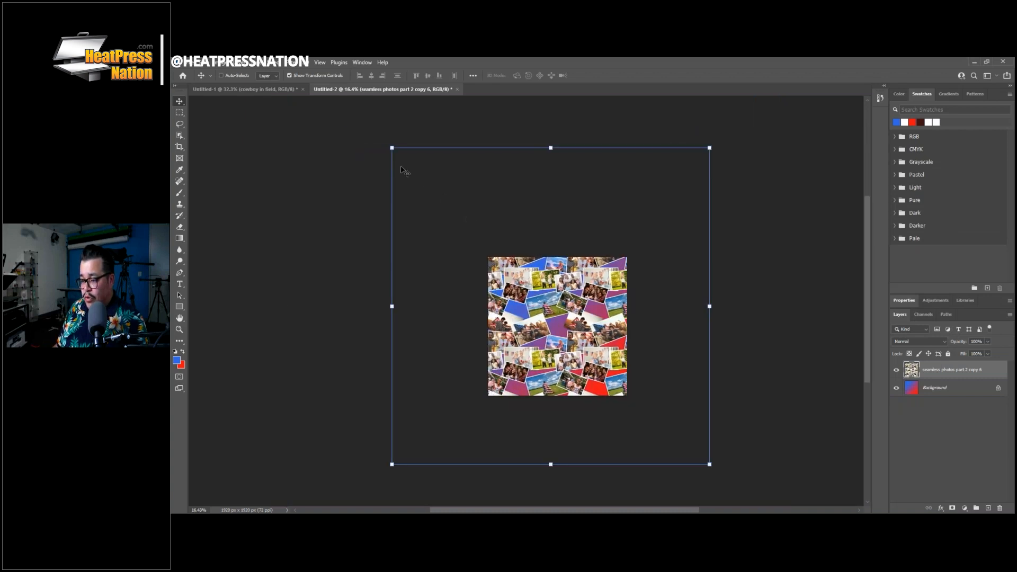
pyautogui.moveTo(392, 149); pyautogui.dragTo(450, 242)
pyautogui.moveTo(613, 254); pyautogui.dragTo(621, 278)
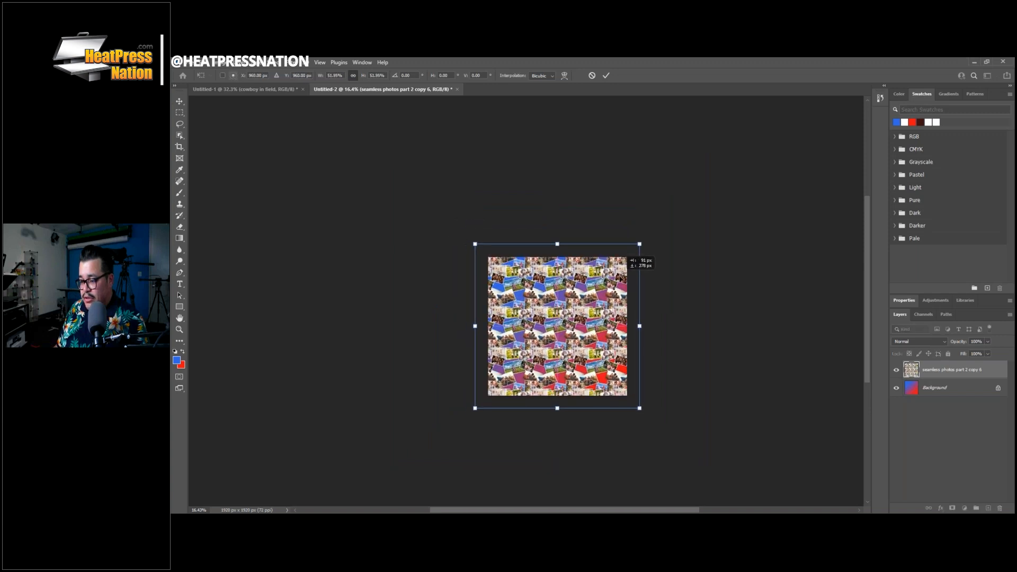
pyautogui.moveTo(641, 243); pyautogui.dragTo(635, 252)
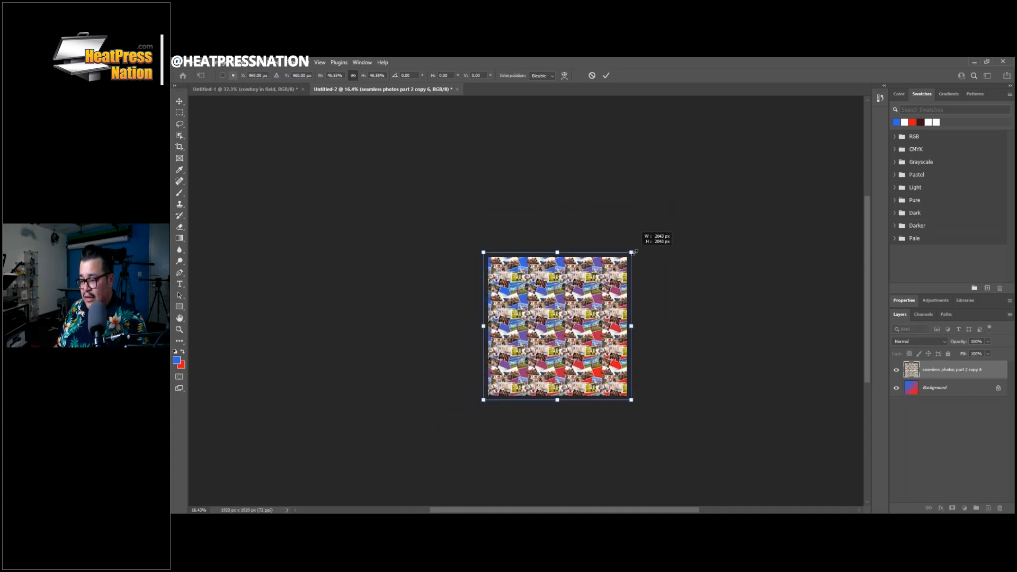
pyautogui.click(604, 75)
pyautogui.hotkey('ctrl', '0')
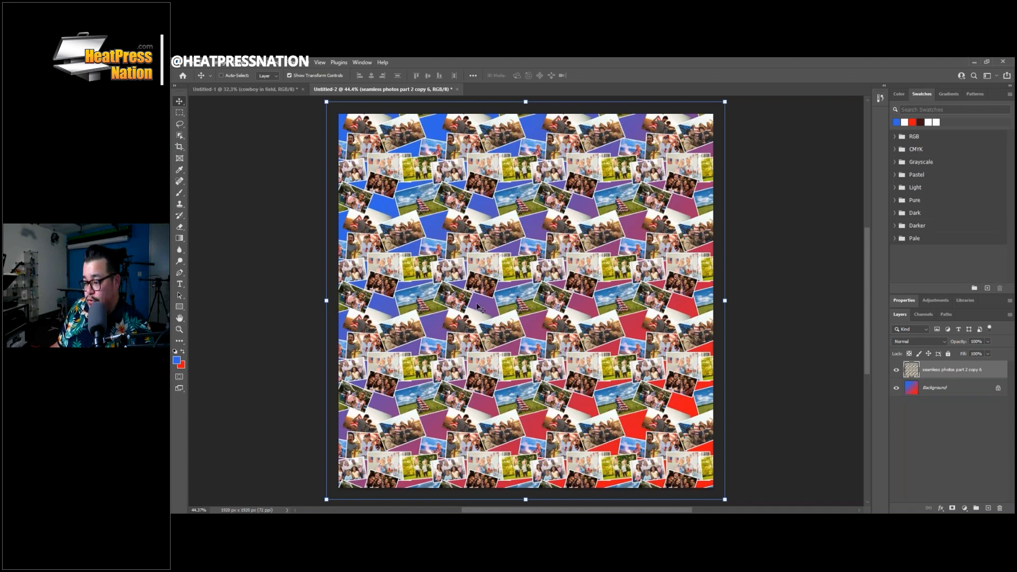
# Toggle the Background layer's visibility off and on, add a new layer above it and fill that layer with black.
pyautogui.click(897, 388)
pyautogui.click(897, 389)
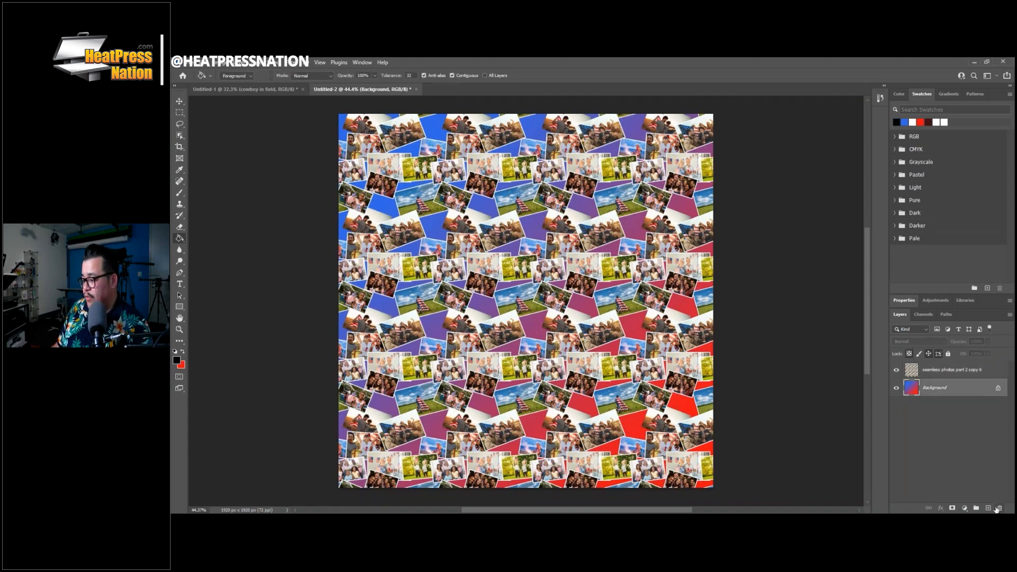
pyautogui.click(988, 509)
pyautogui.click(536, 335)
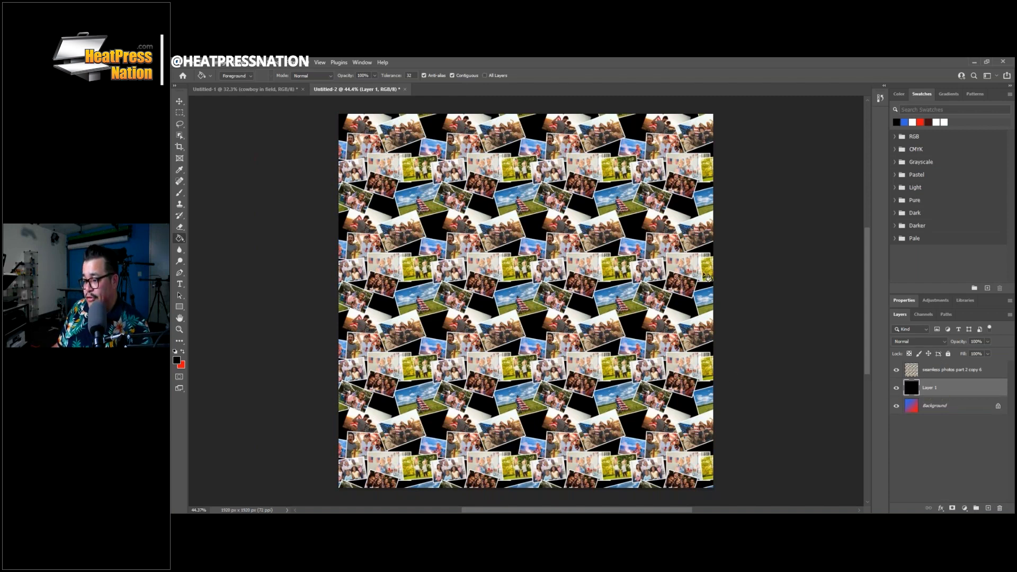
# Return to the original collage document, Untitled-1.
pyautogui.click(226, 90)
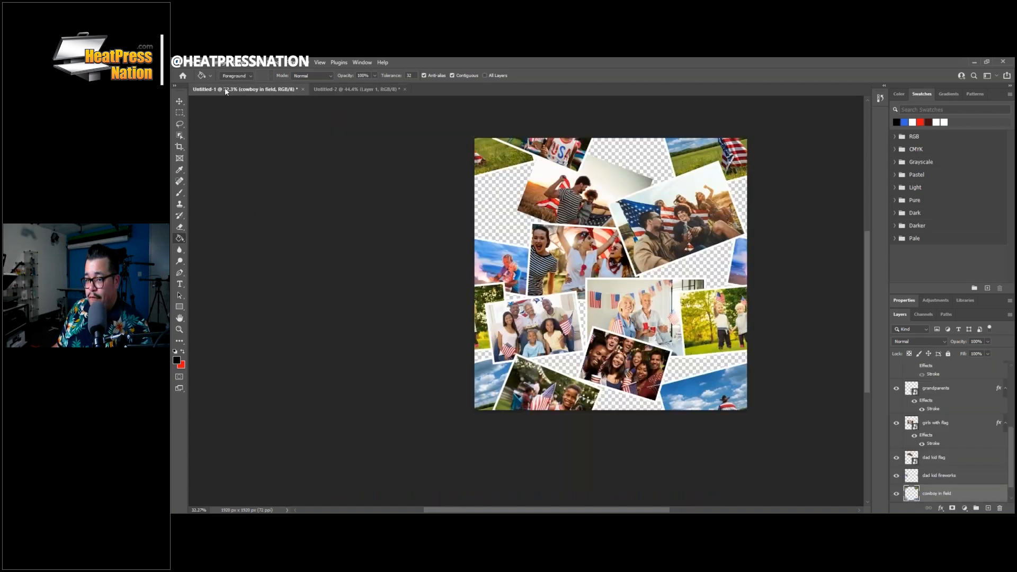